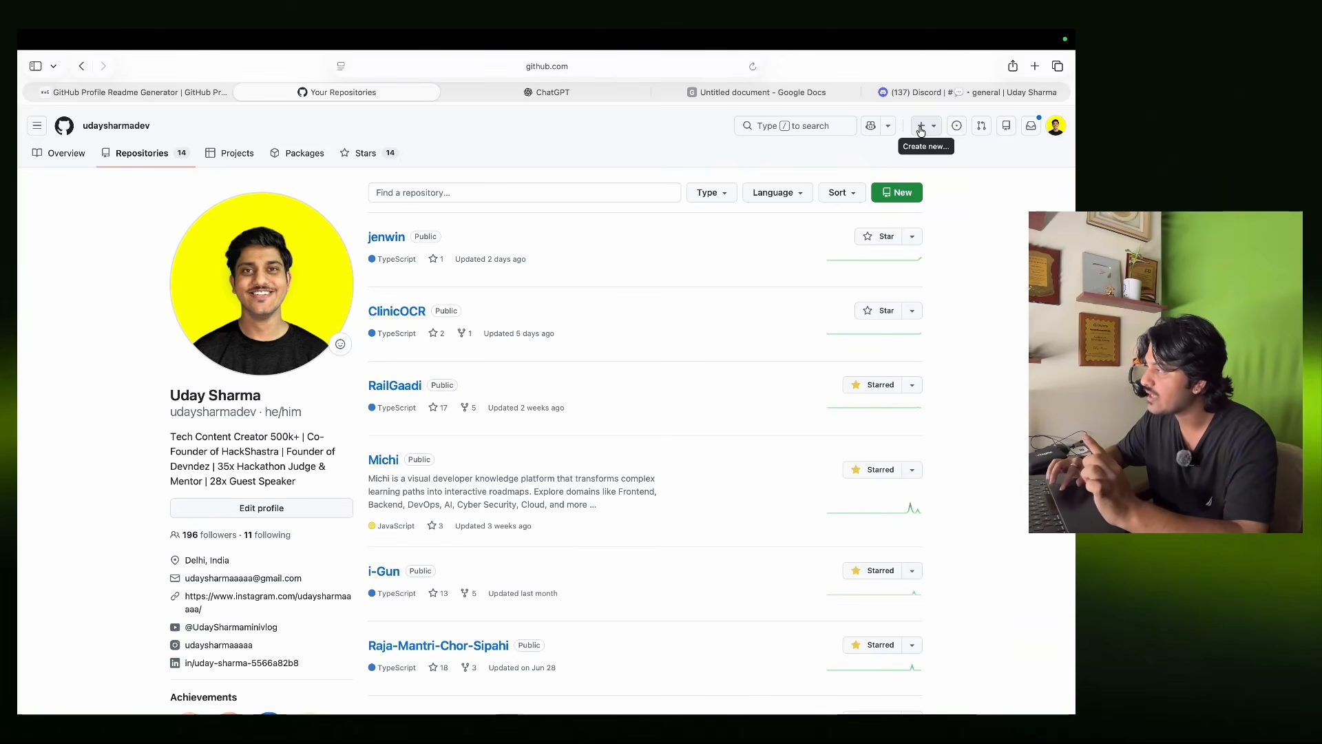
Start a new repository named with the account username.
{"action": "left_click", "coordinate": [909, 192]}
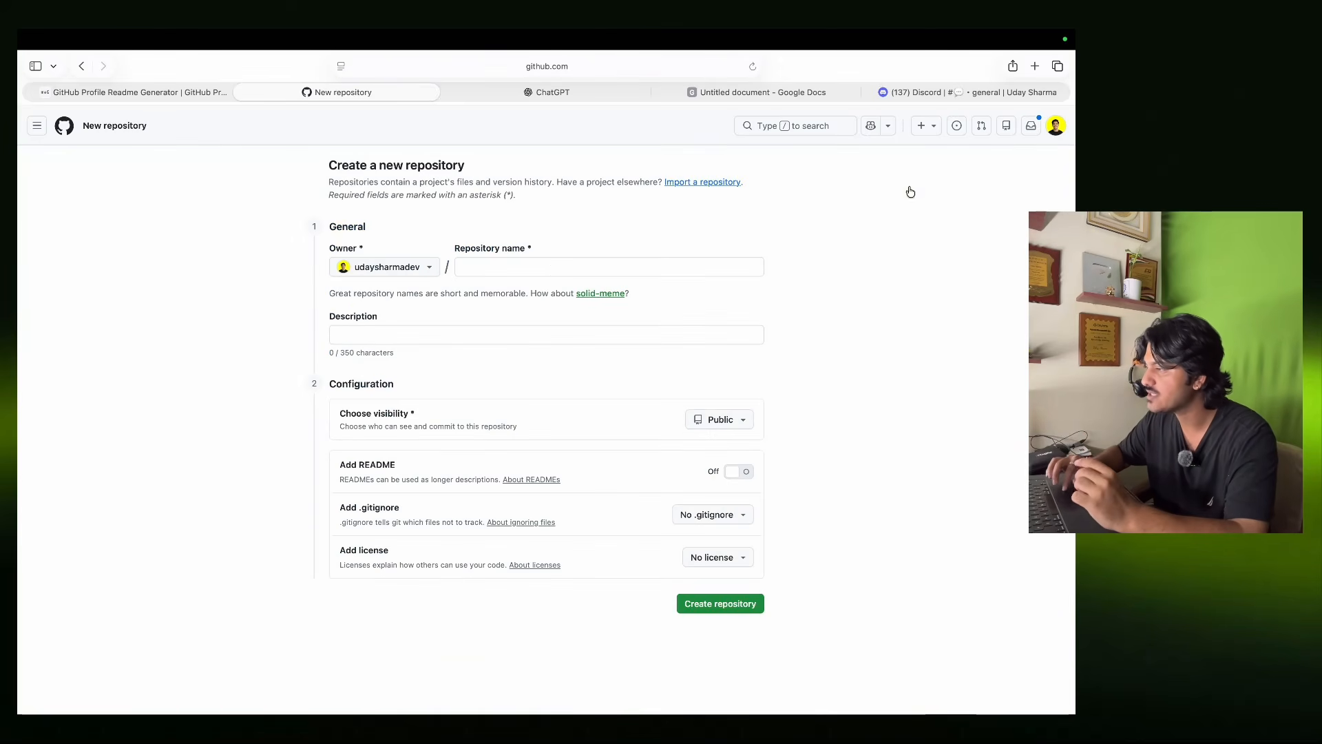
{"action": "left_click", "coordinate": [536, 270]}
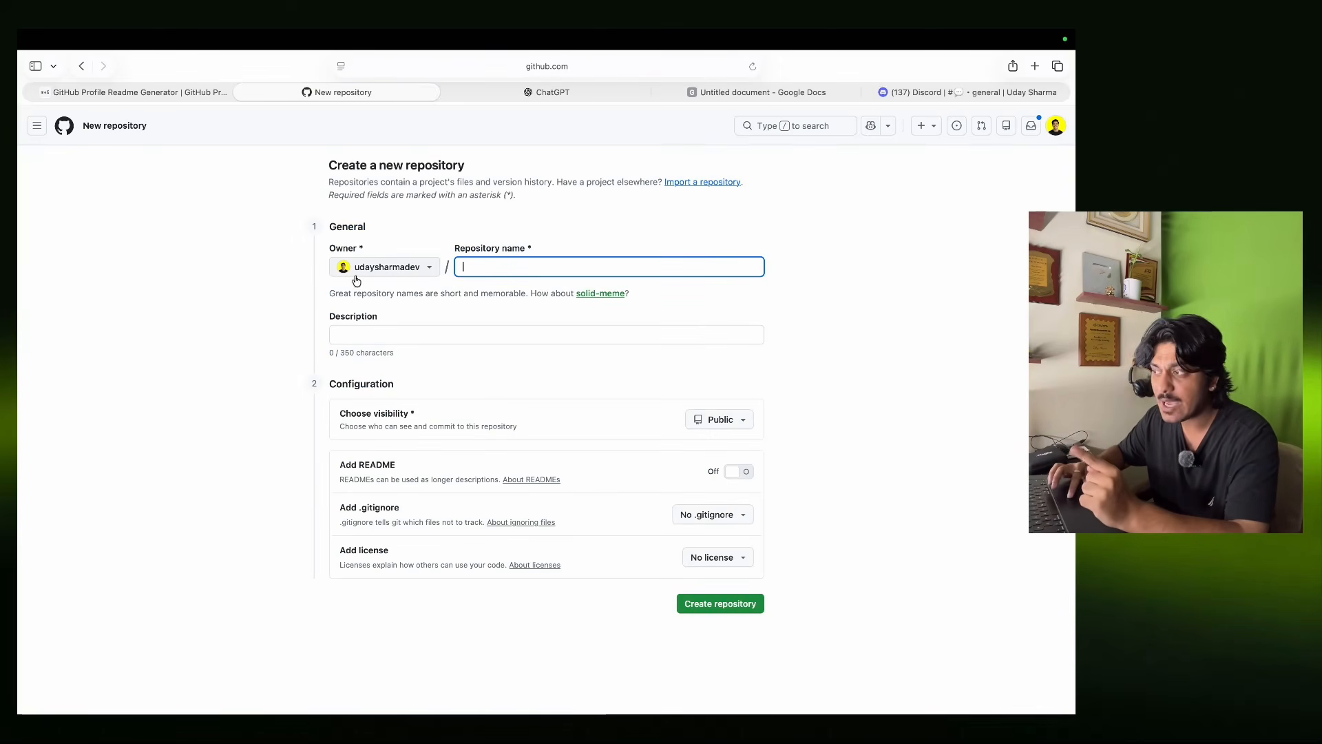
{"action": "type", "text": "udaysharmadev"}
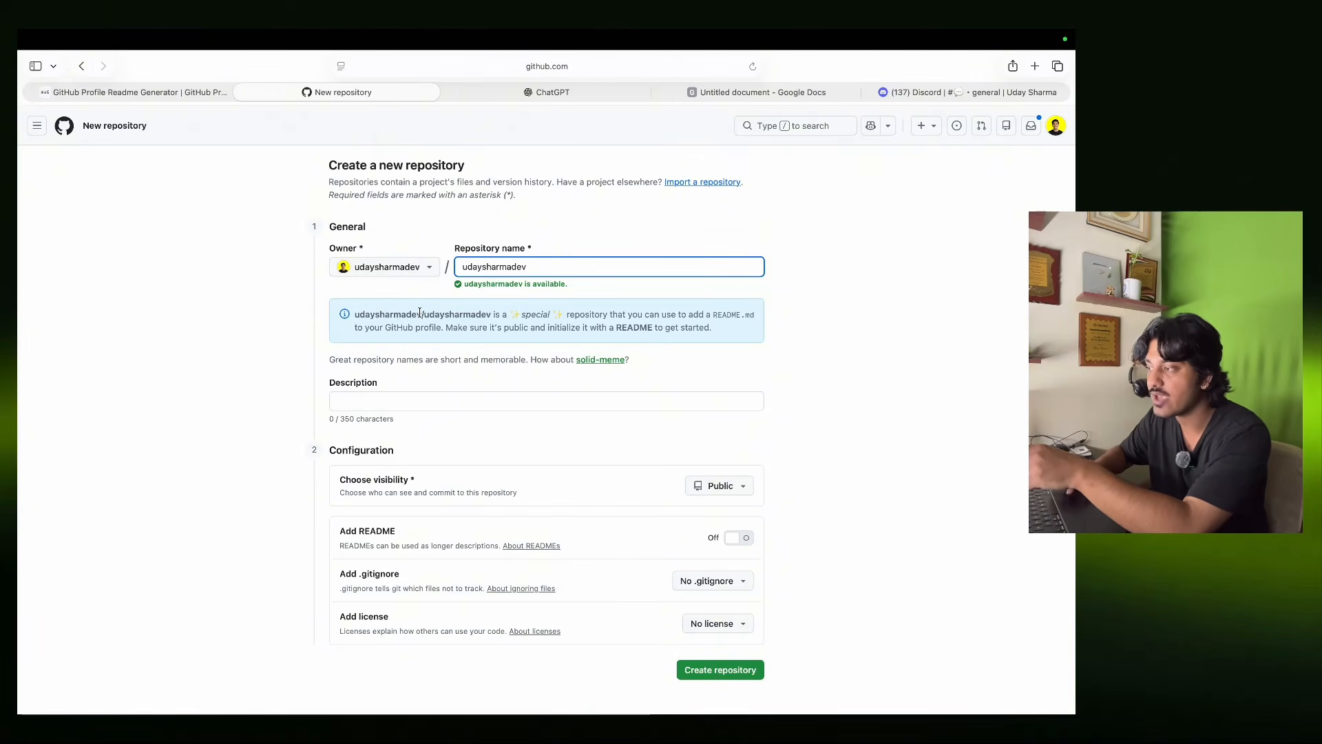
Review the special profile-repository note, add a README and create the repository.
{"action": "left_click_drag", "start_coordinate": [425, 316], "coordinate": [487, 310]}
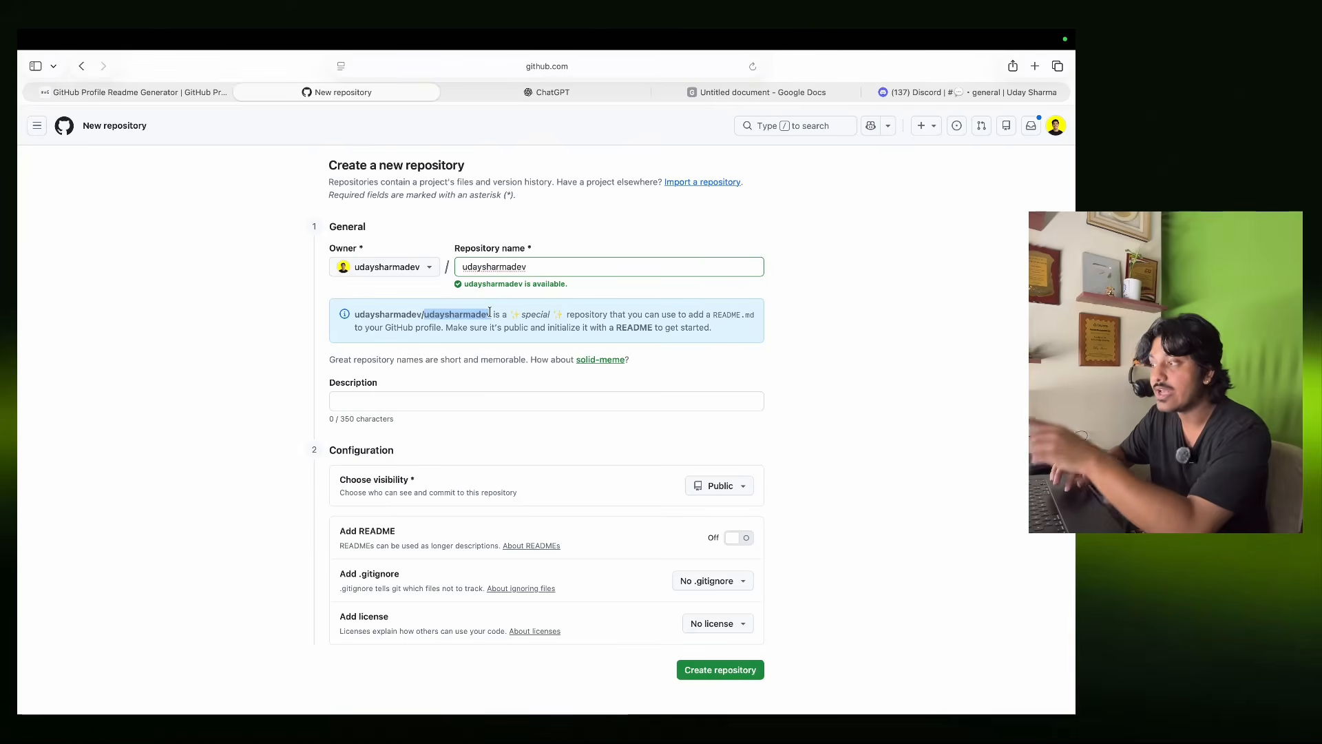
{"action": "left_click", "coordinate": [519, 316]}
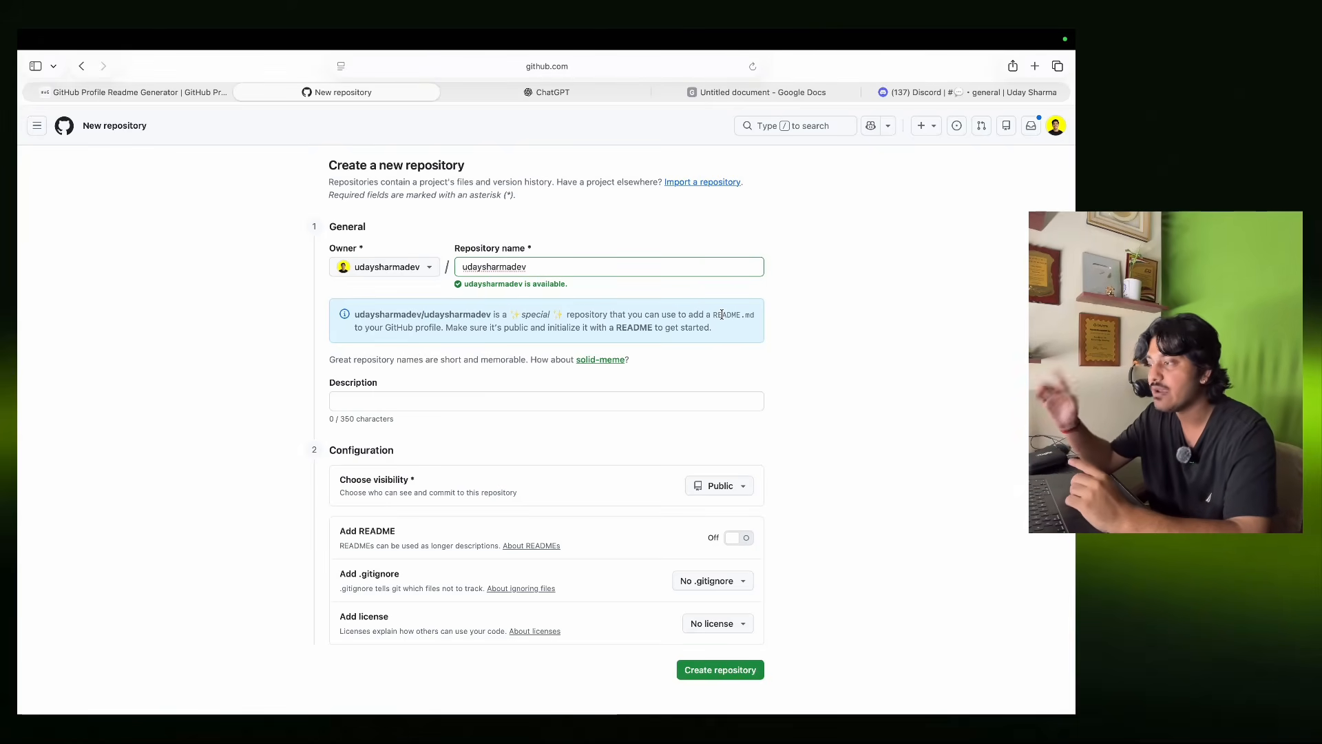
{"action": "left_click_drag", "start_coordinate": [435, 328], "coordinate": [393, 328]}
{"action": "left_click", "coordinate": [384, 328]}
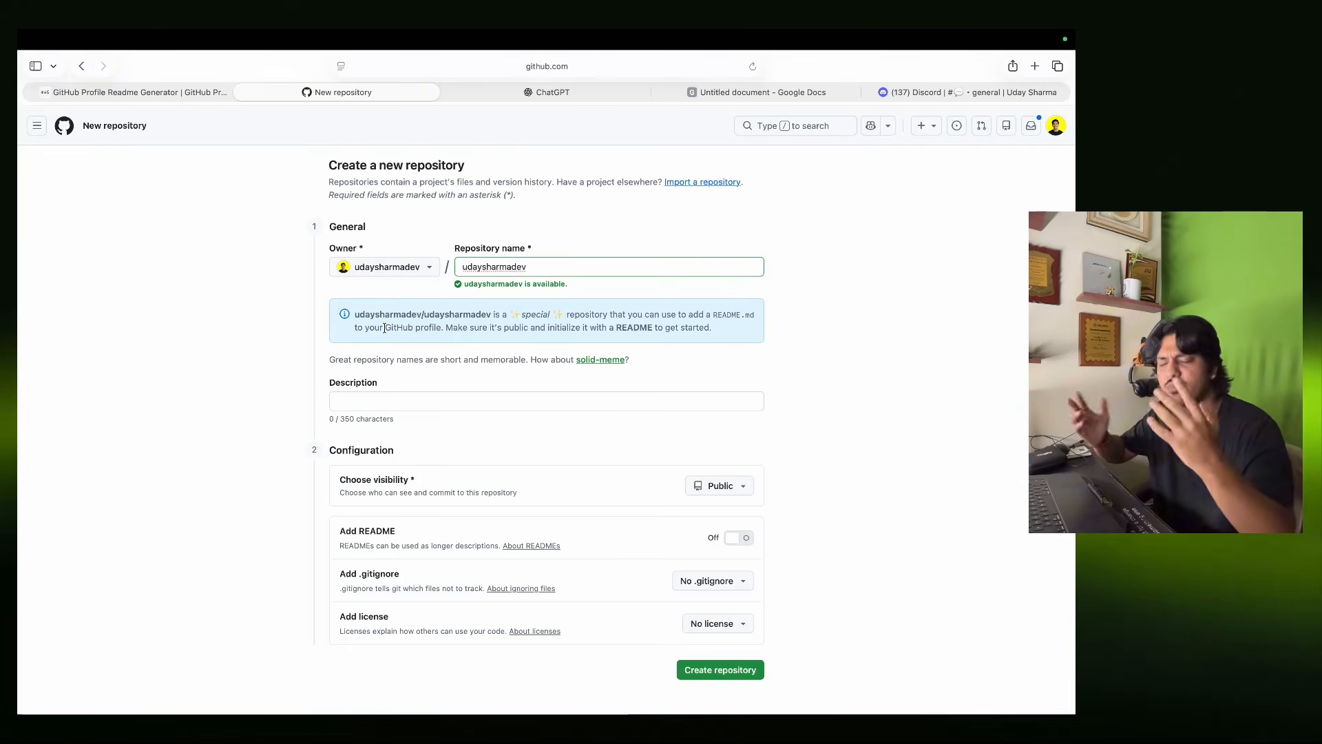
{"action": "left_click_drag", "start_coordinate": [446, 328], "coordinate": [713, 328]}
{"action": "left_click", "coordinate": [712, 329]}
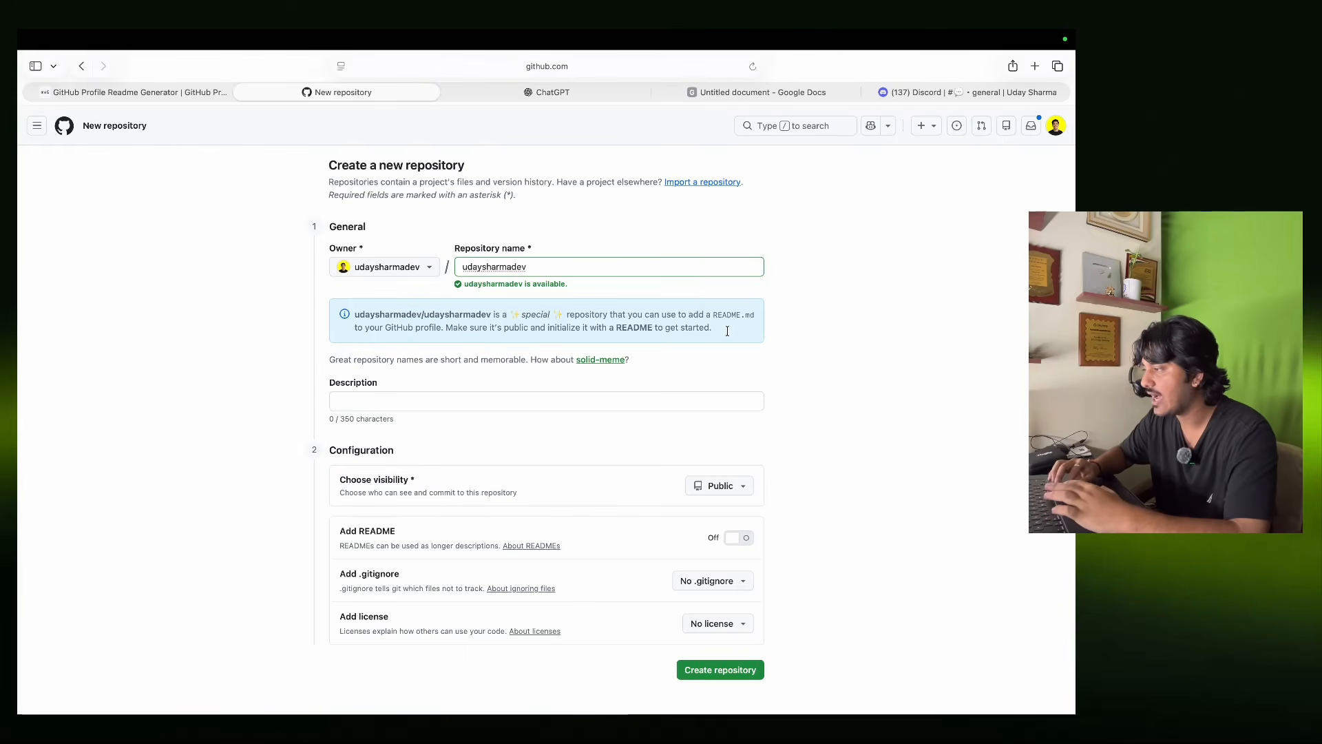
{"action": "left_click", "coordinate": [739, 538]}
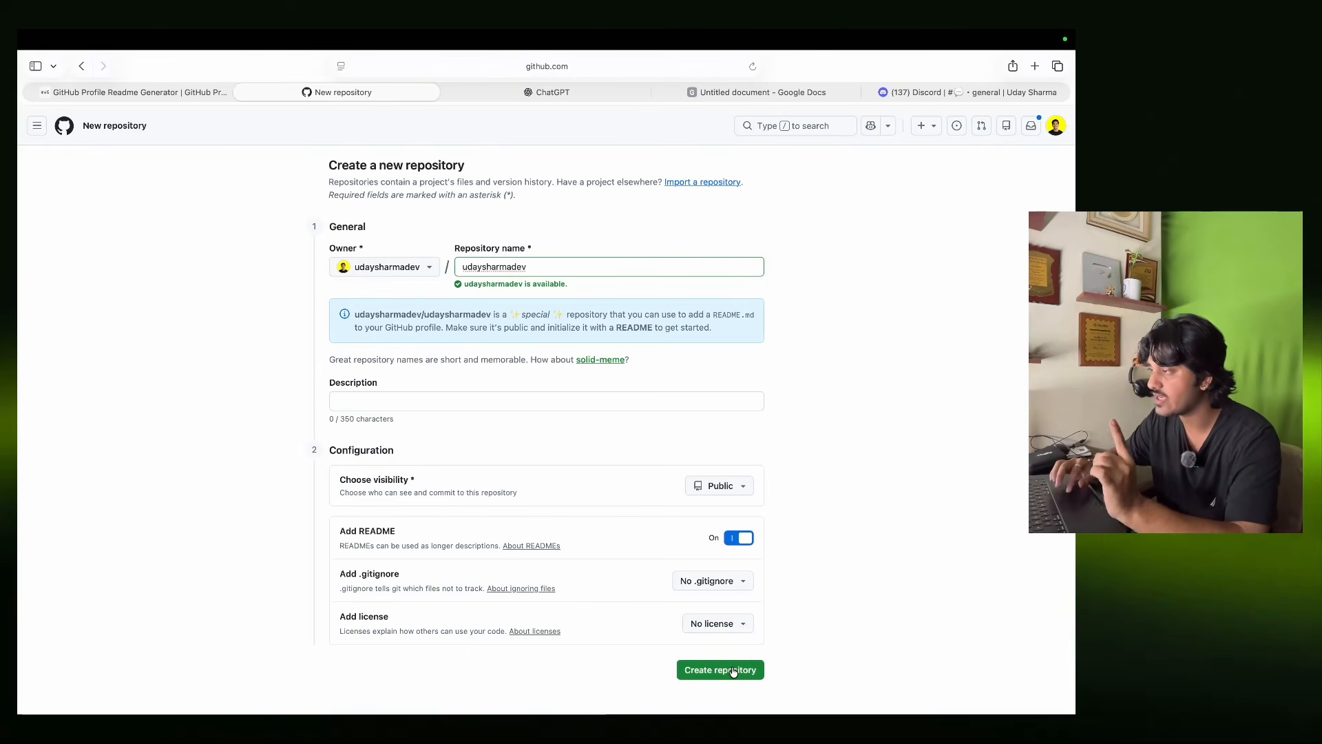
{"action": "left_click", "coordinate": [734, 670]}
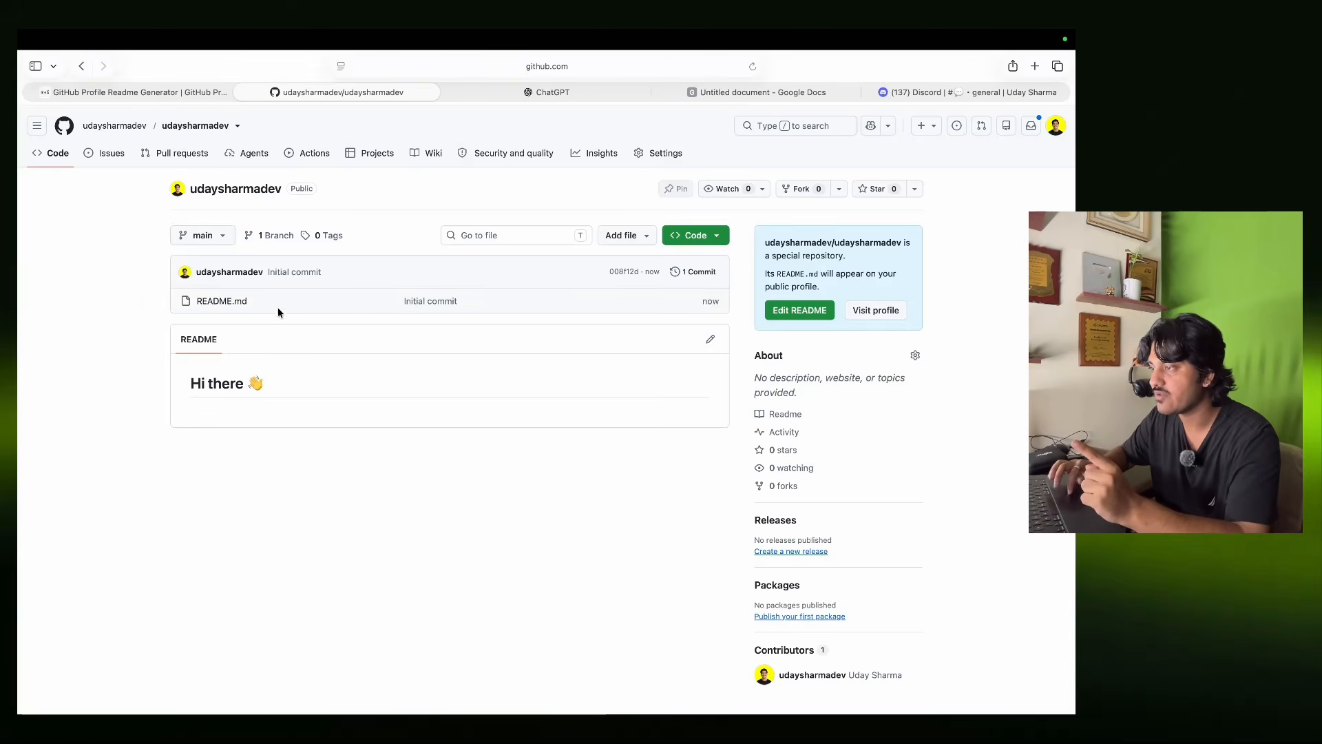
Reopen the new profile repository from the profile's repository list and edit its README.
{"action": "left_click", "coordinate": [710, 339]}
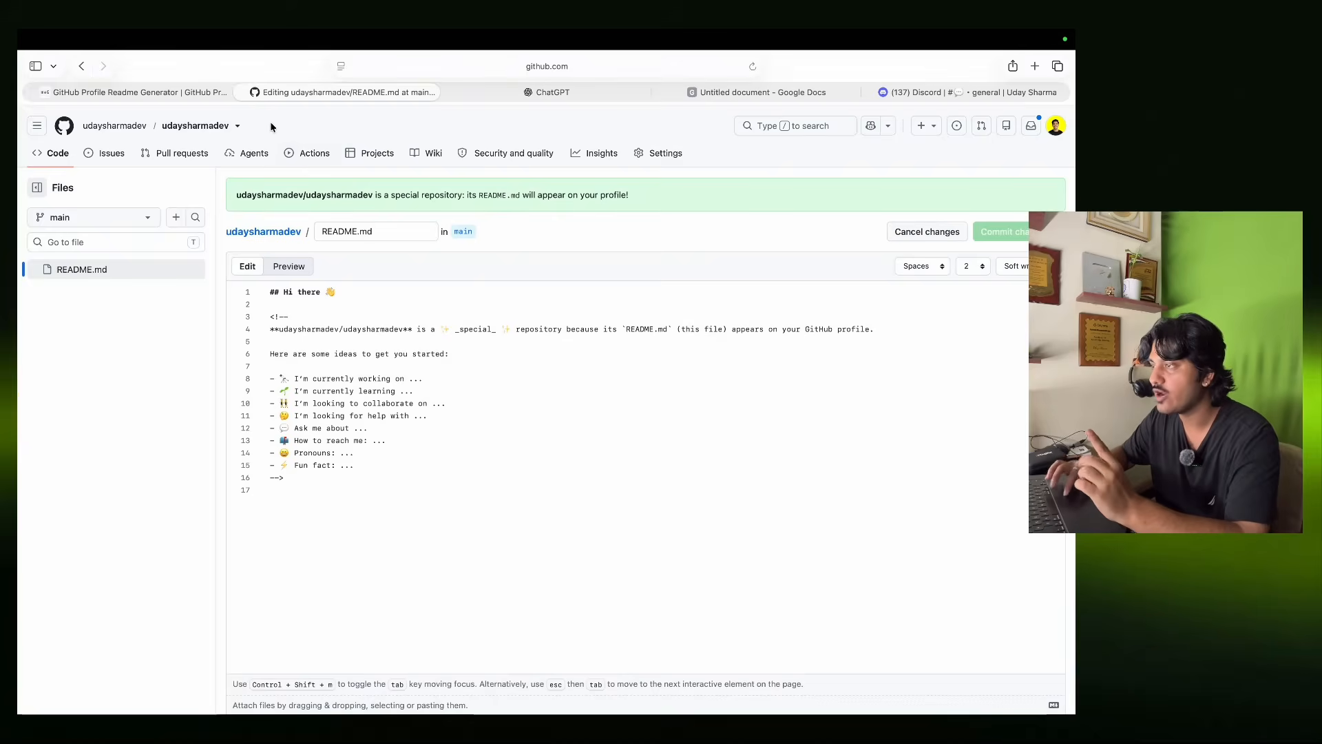
{"action": "left_click", "coordinate": [128, 128]}
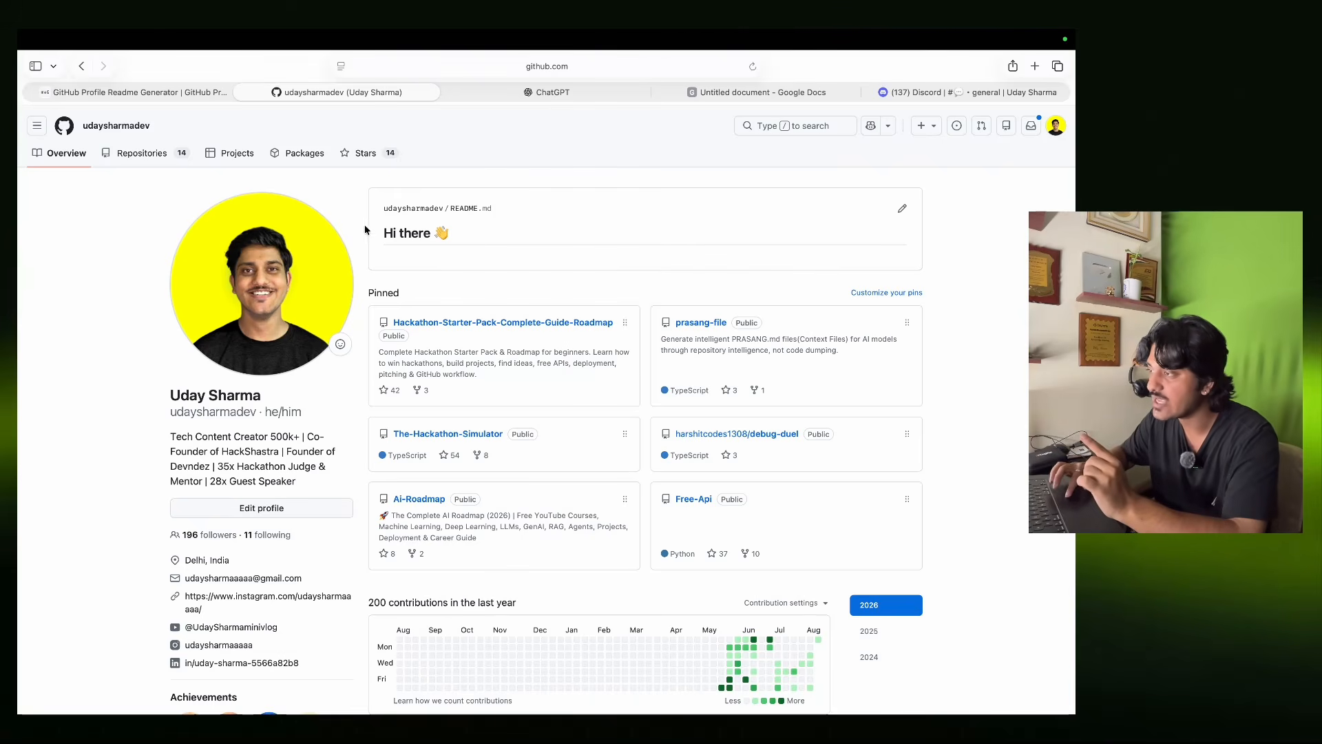
{"action": "left_click", "coordinate": [144, 155]}
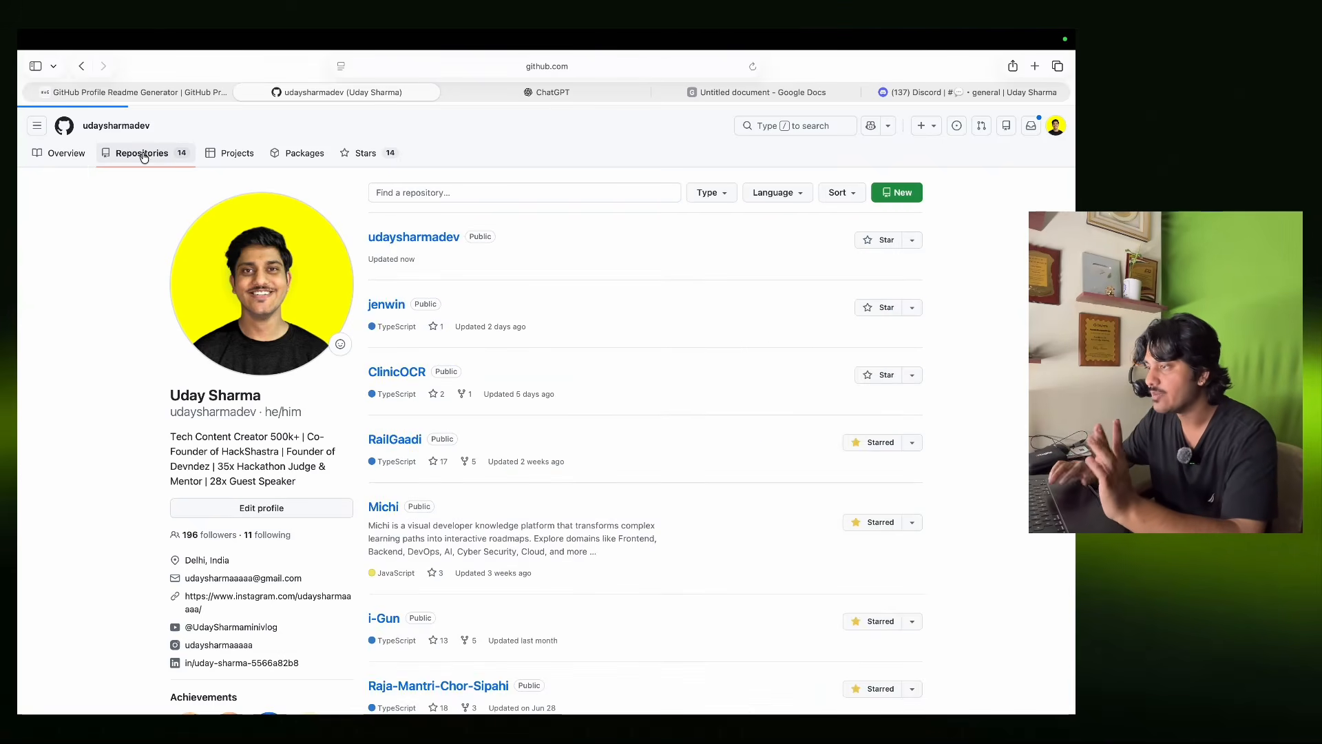
{"action": "left_click", "coordinate": [418, 237]}
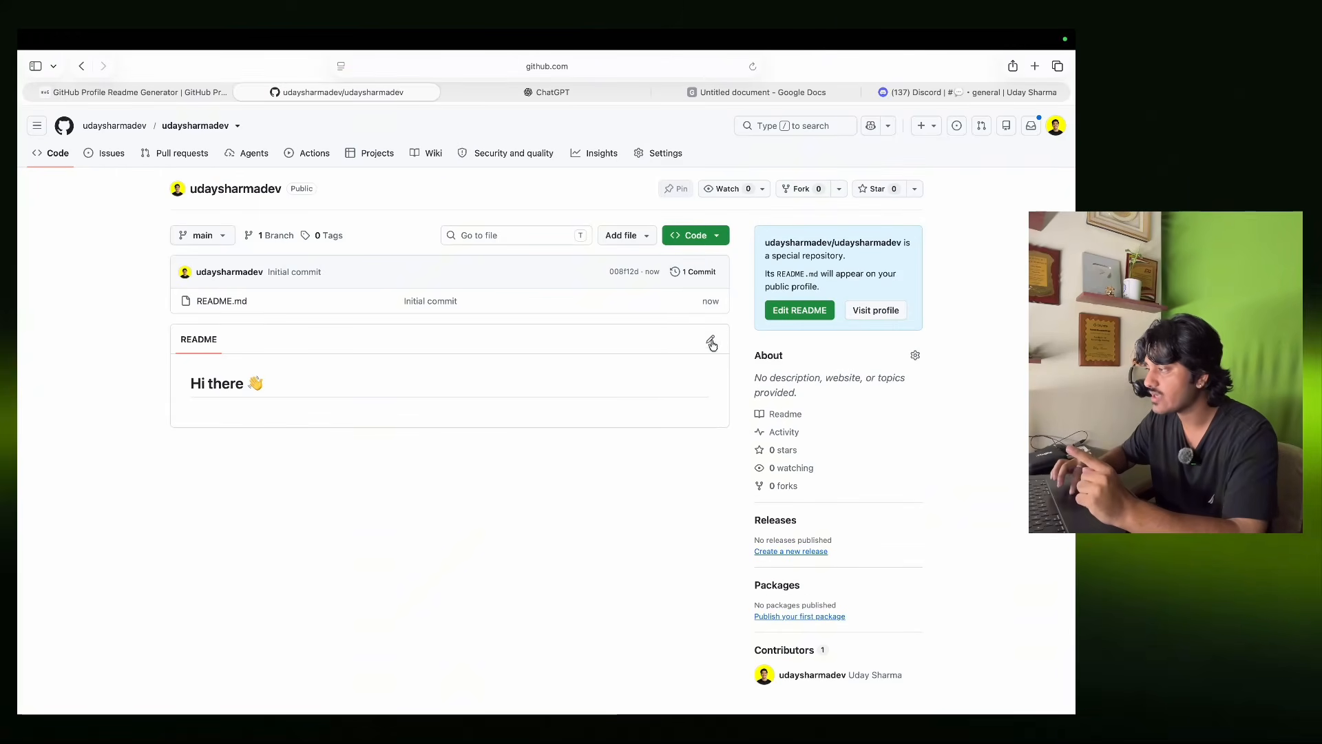
{"action": "left_click", "coordinate": [710, 340]}
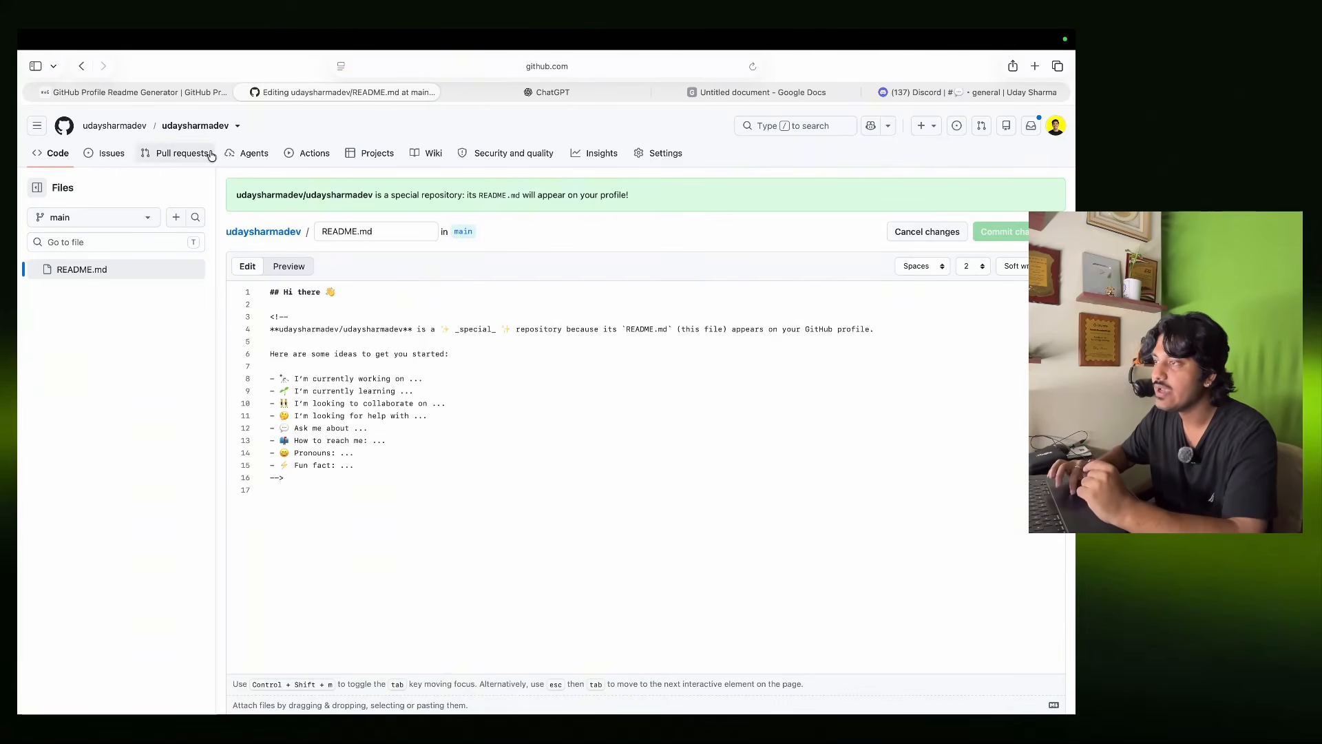
{"action": "left_click", "coordinate": [169, 92]}
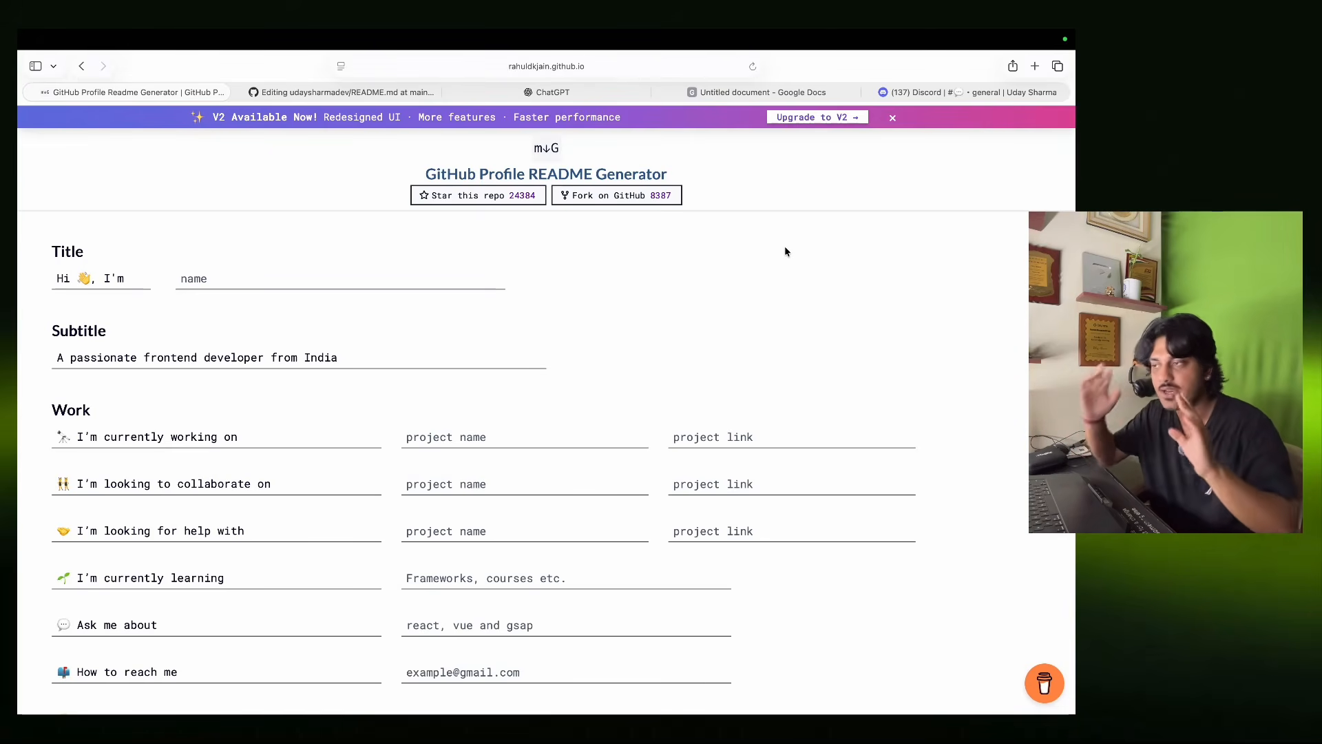
{"action": "scroll", "coordinate": [730, 248], "scroll_direction": "down", "scroll_amount": 20}
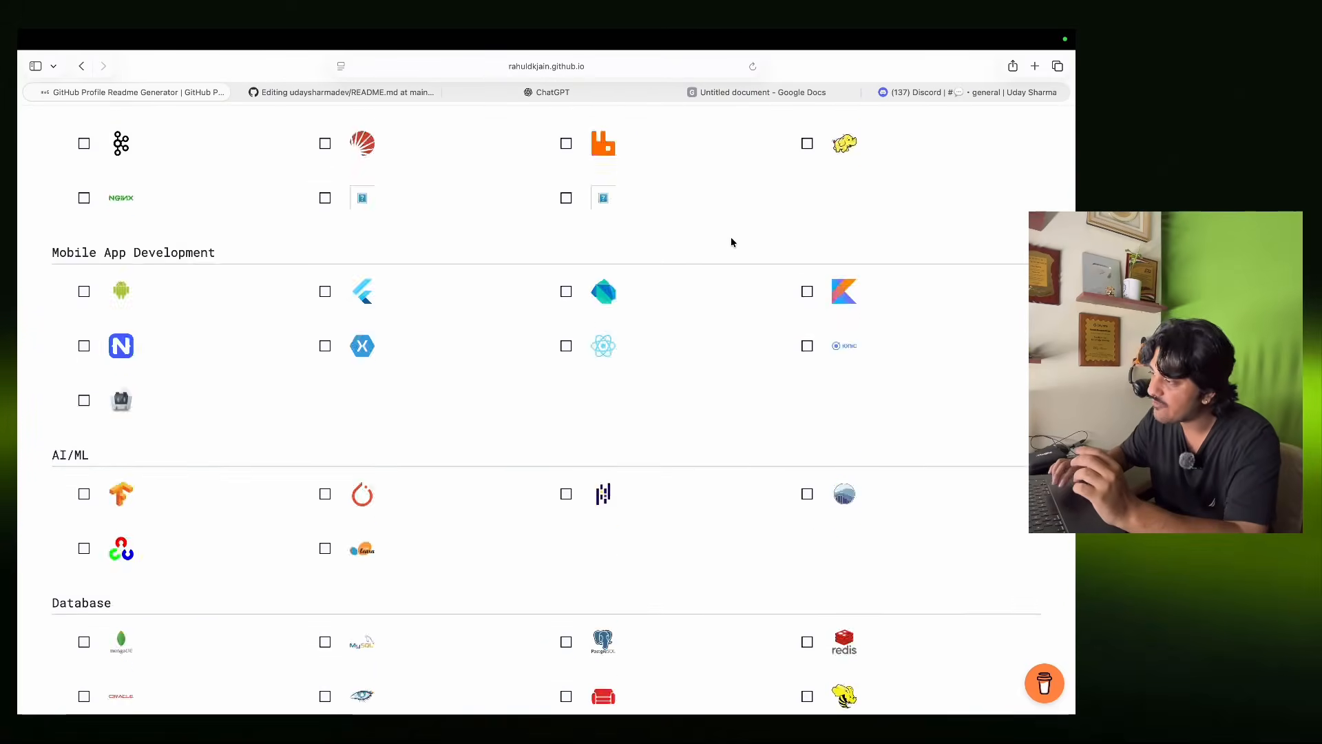
{"action": "scroll", "coordinate": [731, 241], "scroll_direction": "down", "scroll_amount": 15}
{"action": "scroll", "coordinate": [731, 242], "scroll_direction": "up", "scroll_amount": 20}
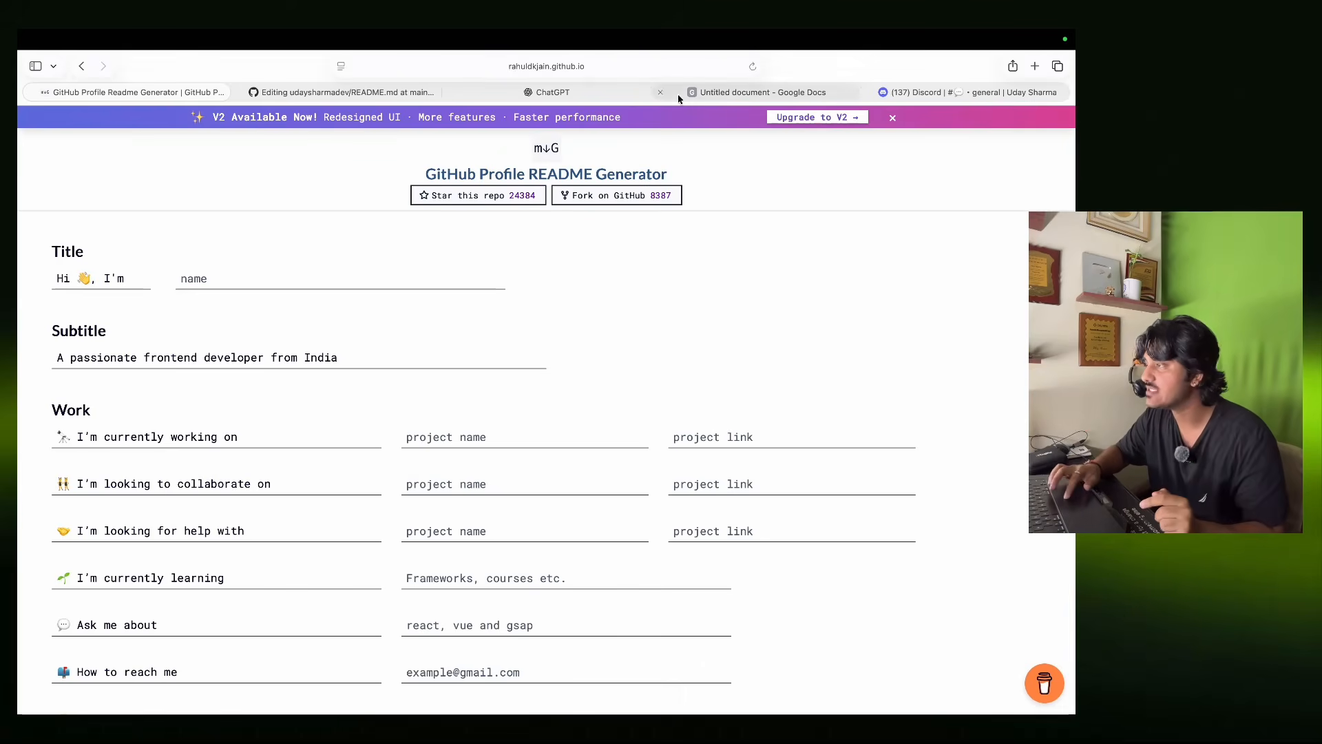
{"action": "left_click", "coordinate": [344, 91]}
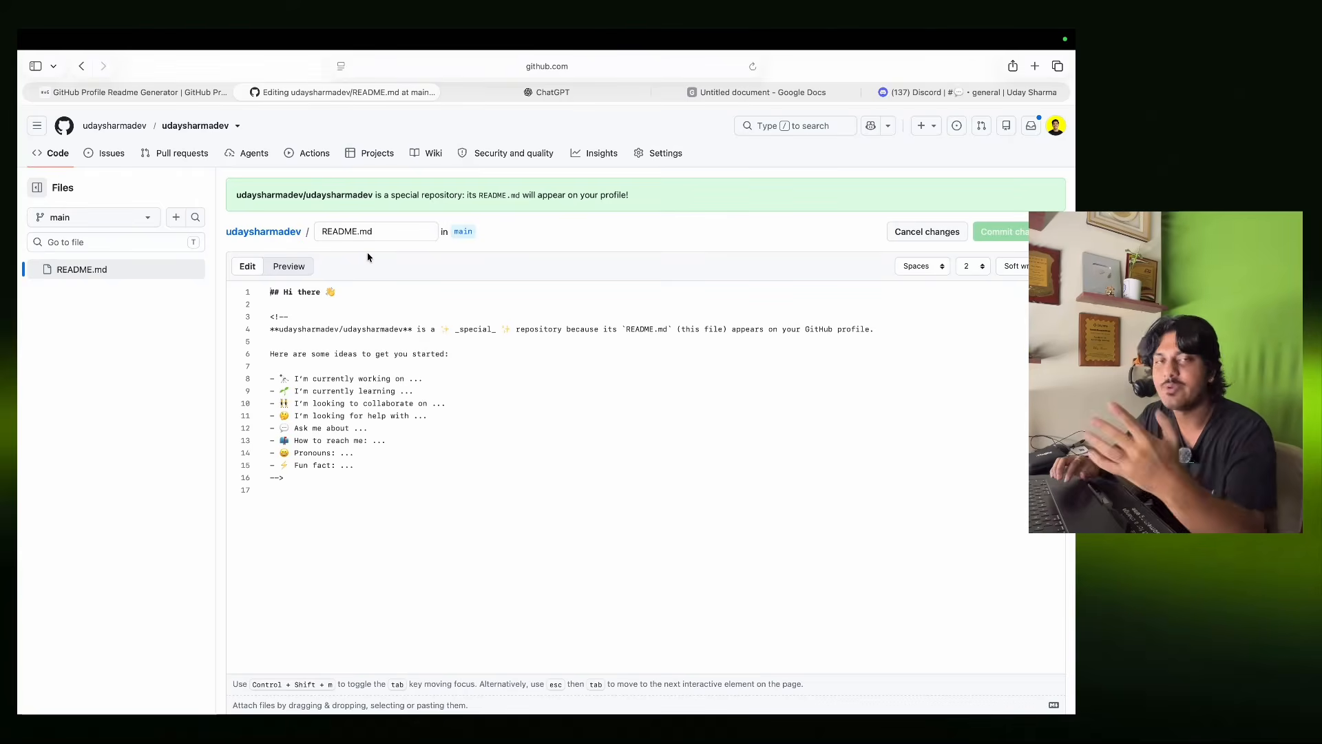
{"action": "left_click", "coordinate": [360, 232]}
{"action": "left_click", "coordinate": [376, 232]}
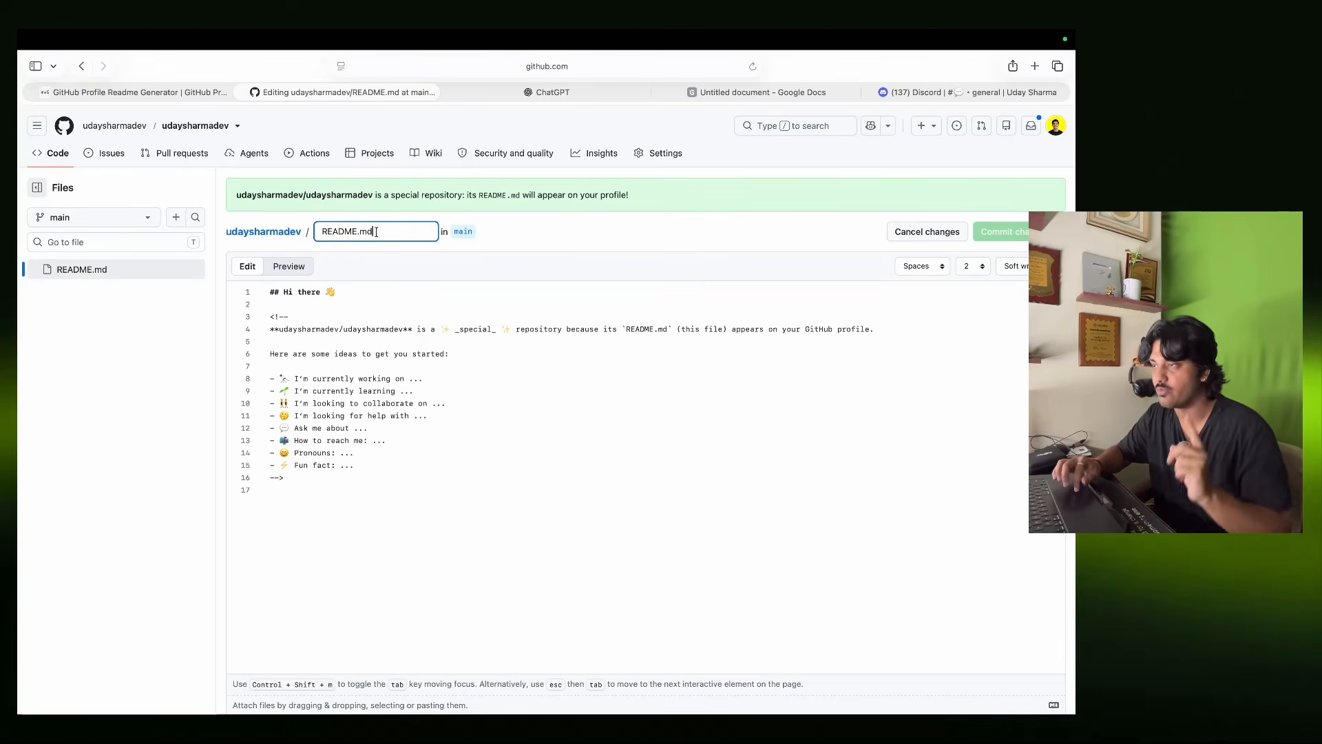
{"action": "left_click", "coordinate": [150, 94]}
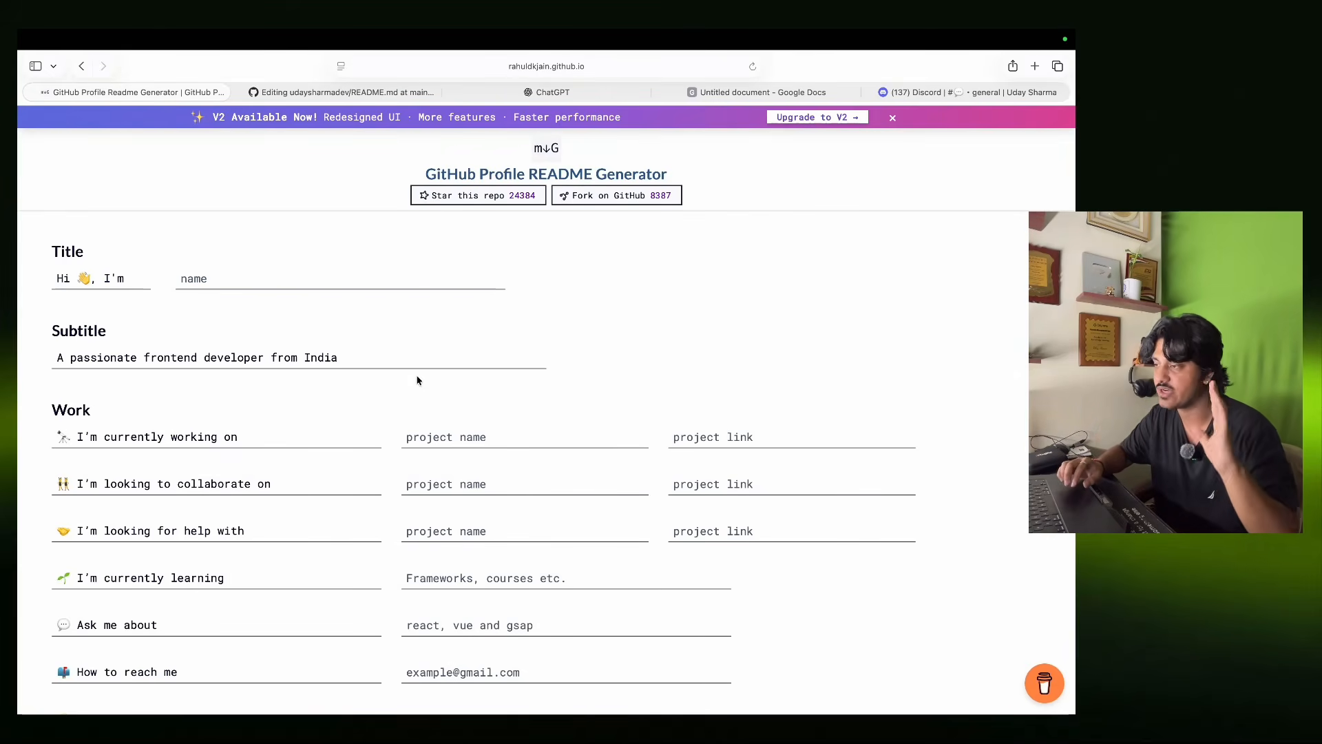
Enter the account holder's full name as the Title.
{"action": "left_click", "coordinate": [240, 272]}
{"action": "type", "text": "Uday Sharma"}
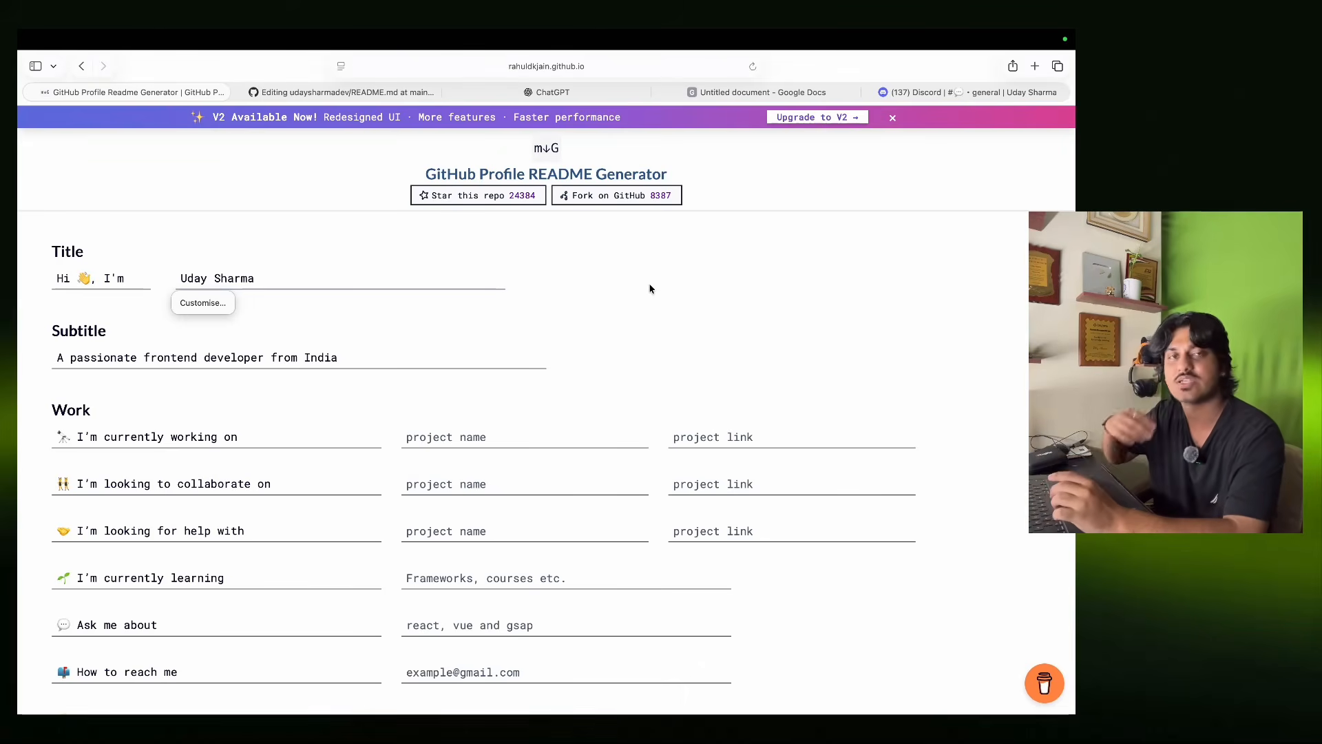
{"action": "left_click", "coordinate": [364, 348]}
{"action": "left_click", "coordinate": [349, 359]}
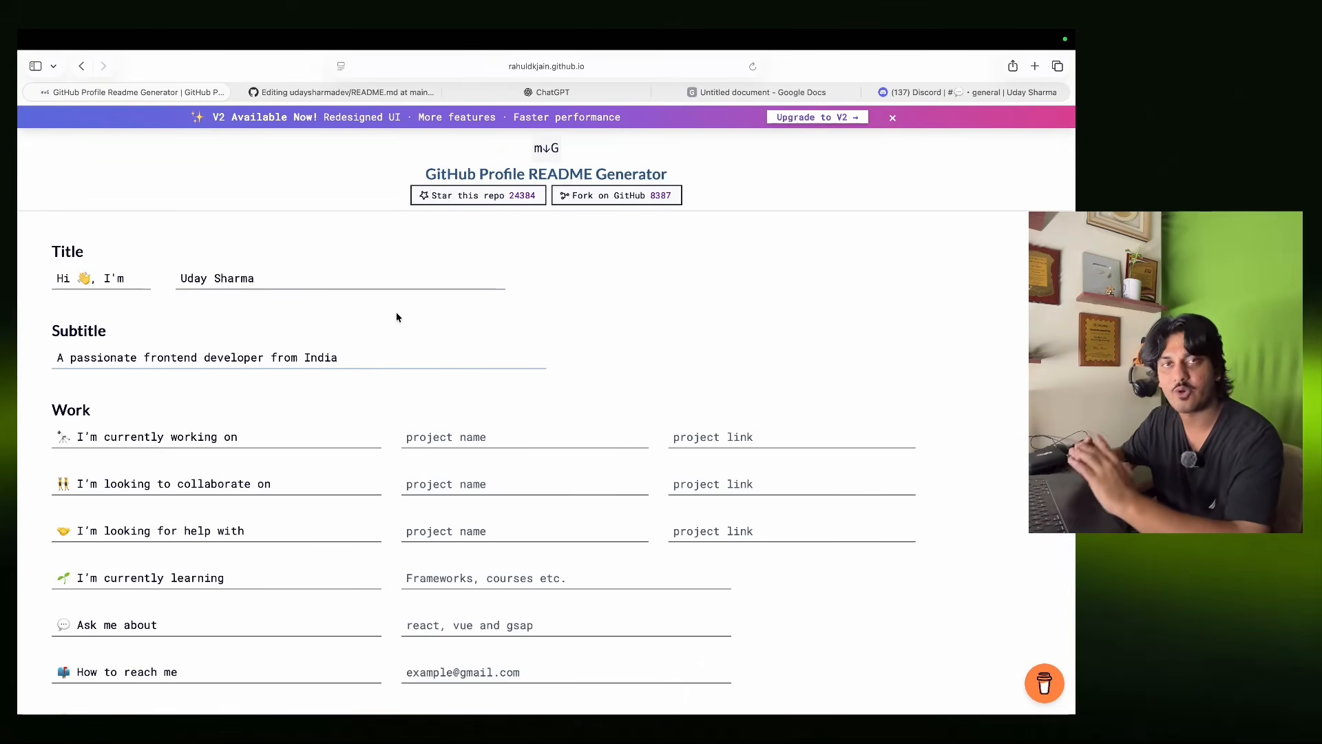
{"action": "scroll", "coordinate": [396, 317], "scroll_direction": "down", "scroll_amount": 3}
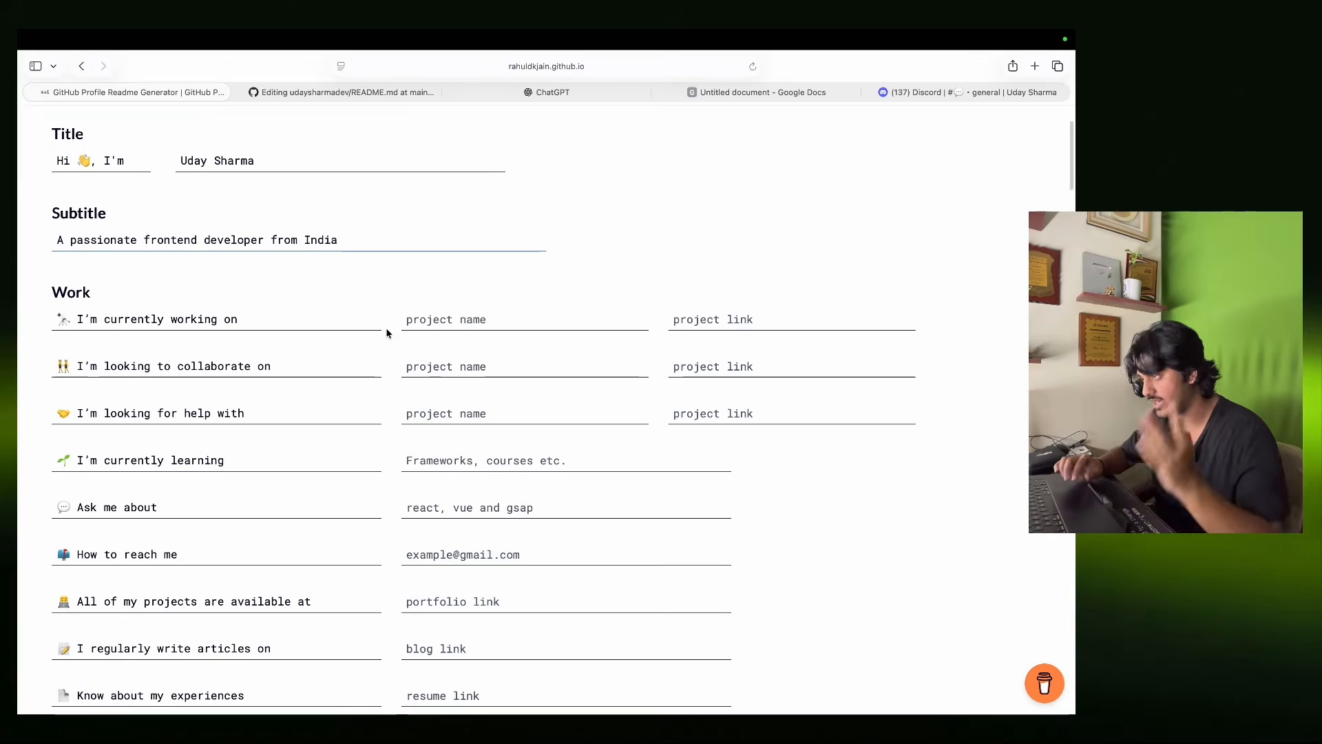
Enter AfterLight as the currently-working-on project name, then return to the README editor.
{"action": "left_click", "coordinate": [476, 318]}
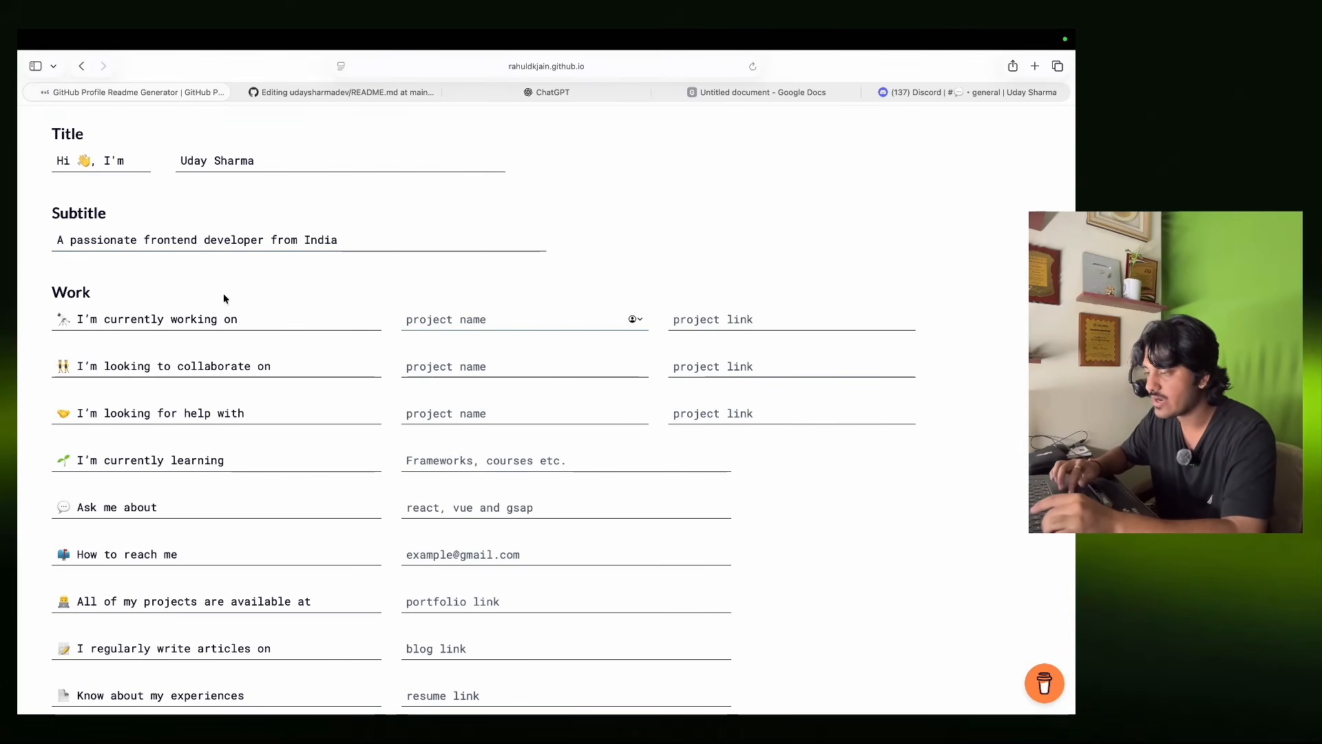
{"action": "key", "text": "Caps_Lock"}
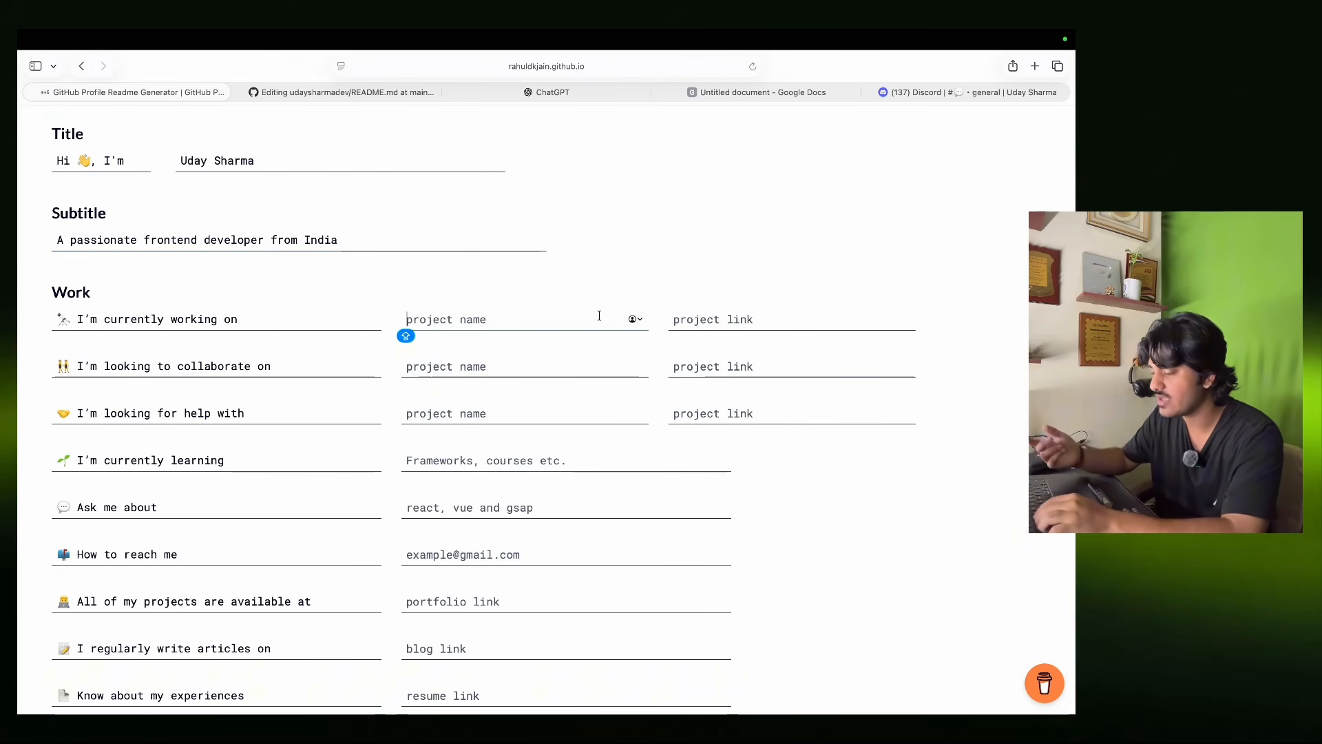
{"action": "type", "text": "Re"}
{"action": "key", "text": "BackSpace"}
{"action": "key", "text": "BackSpace"}
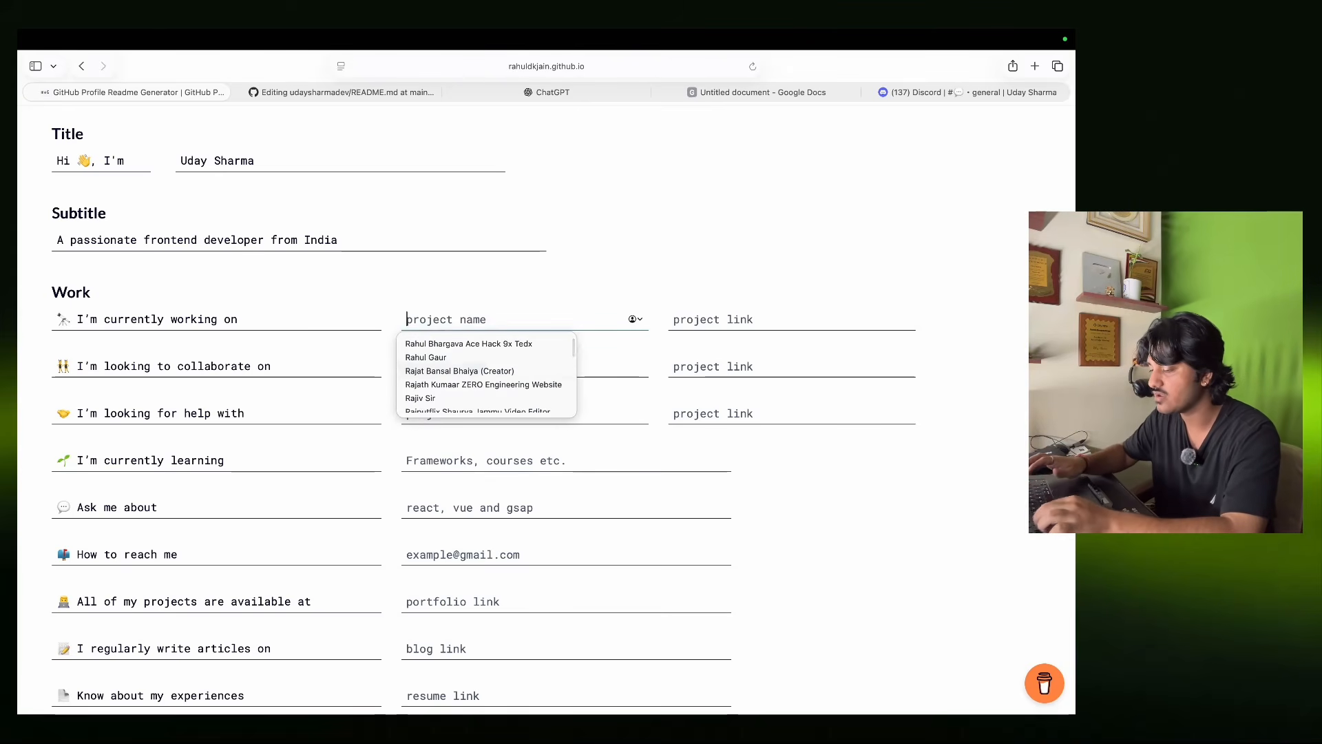
{"action": "type", "text": "After"}
{"action": "key", "text": "Caps_Lock"}
{"action": "type", "text": "Life"}
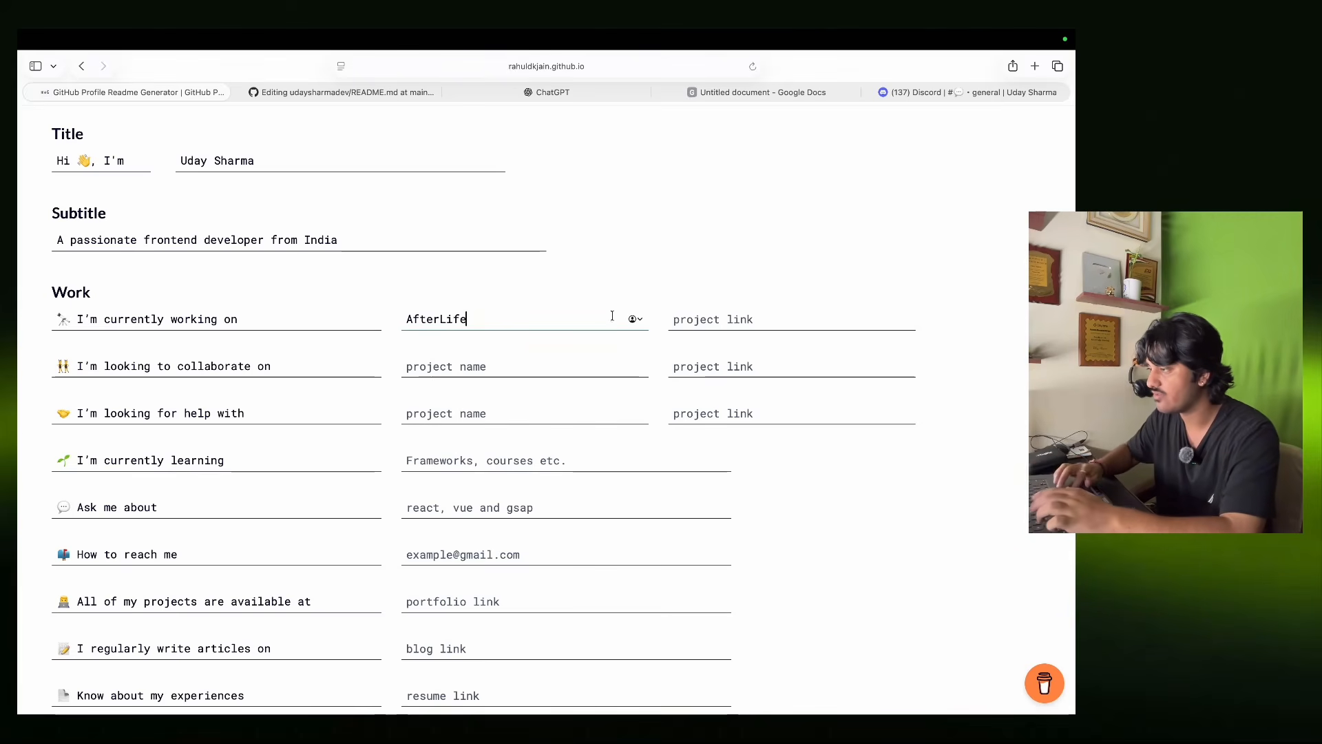
{"action": "key", "text": "BackSpace"}
{"action": "key", "text": "BackSpace"}
{"action": "type", "text": "ght"}
{"action": "key", "text": "Tab"}
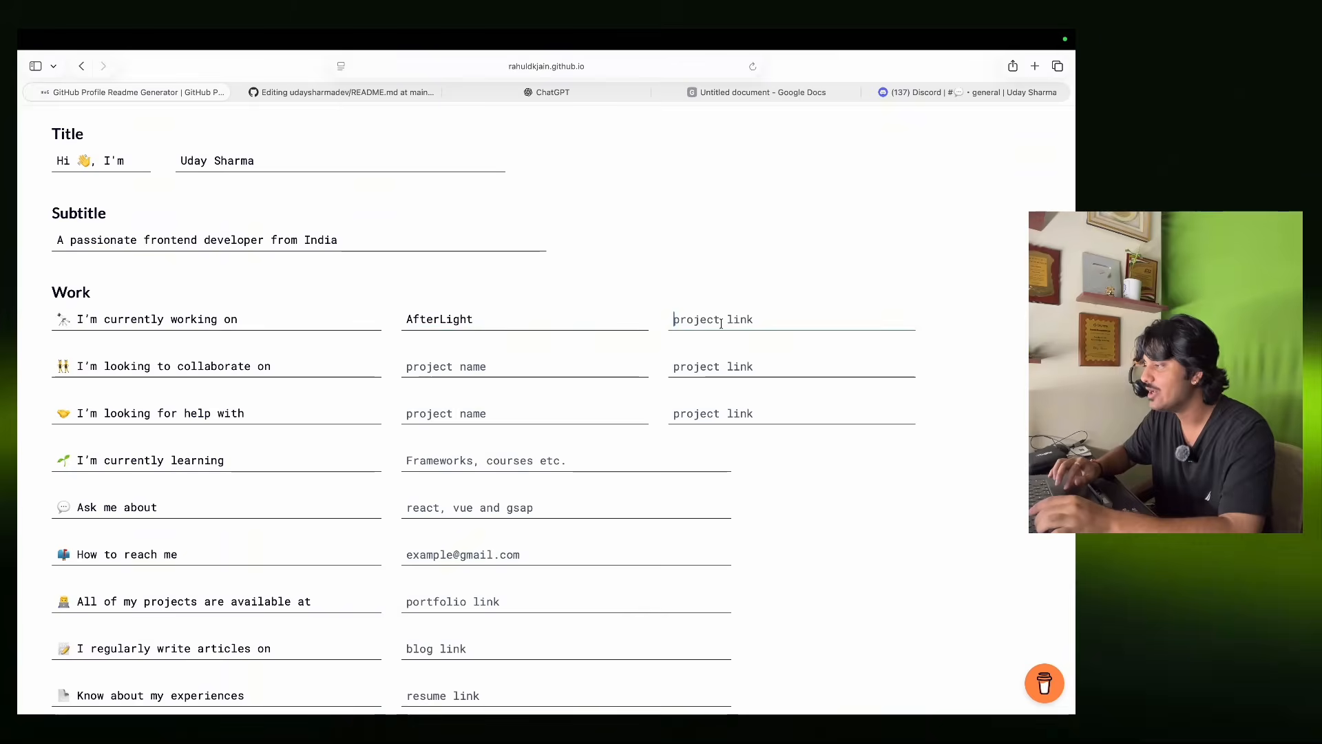
{"action": "left_click", "coordinate": [331, 93]}
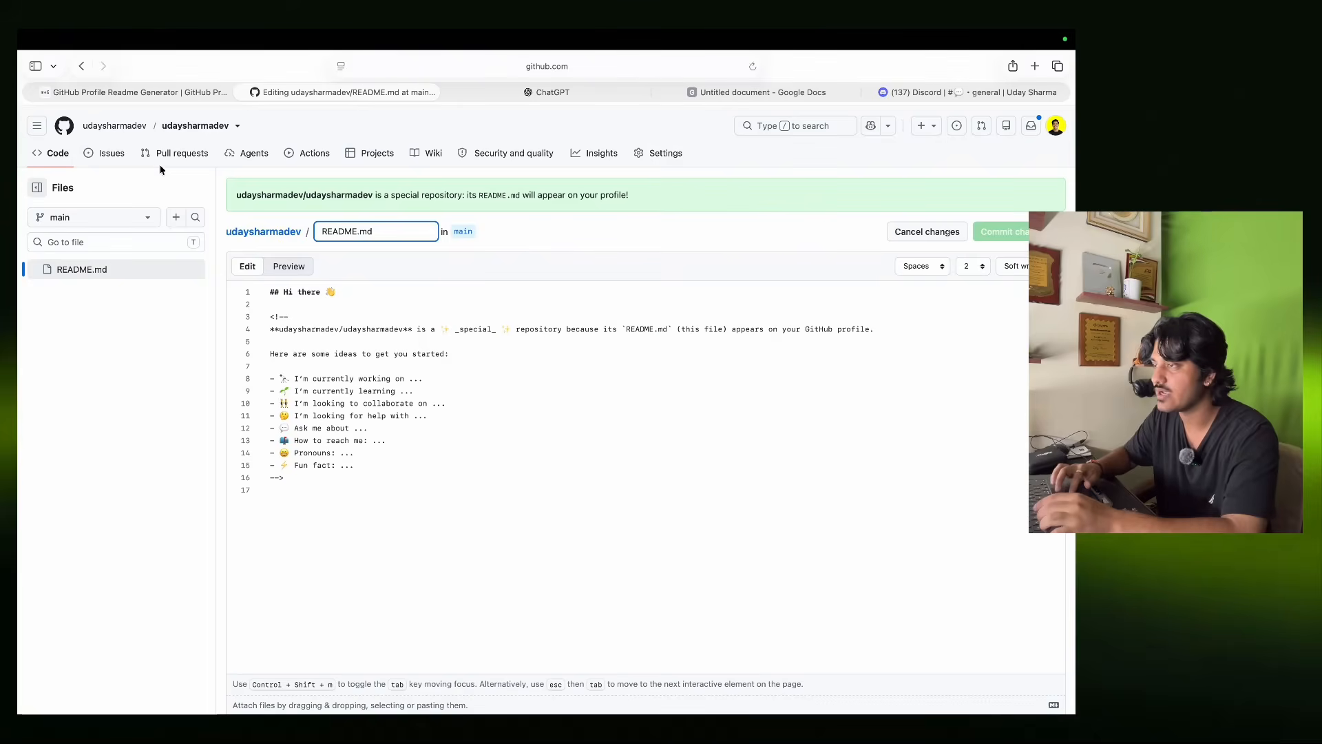
Copy the pinned prasang-file repository's URL and return to the generator's project link field.
{"action": "left_click", "coordinate": [112, 126]}
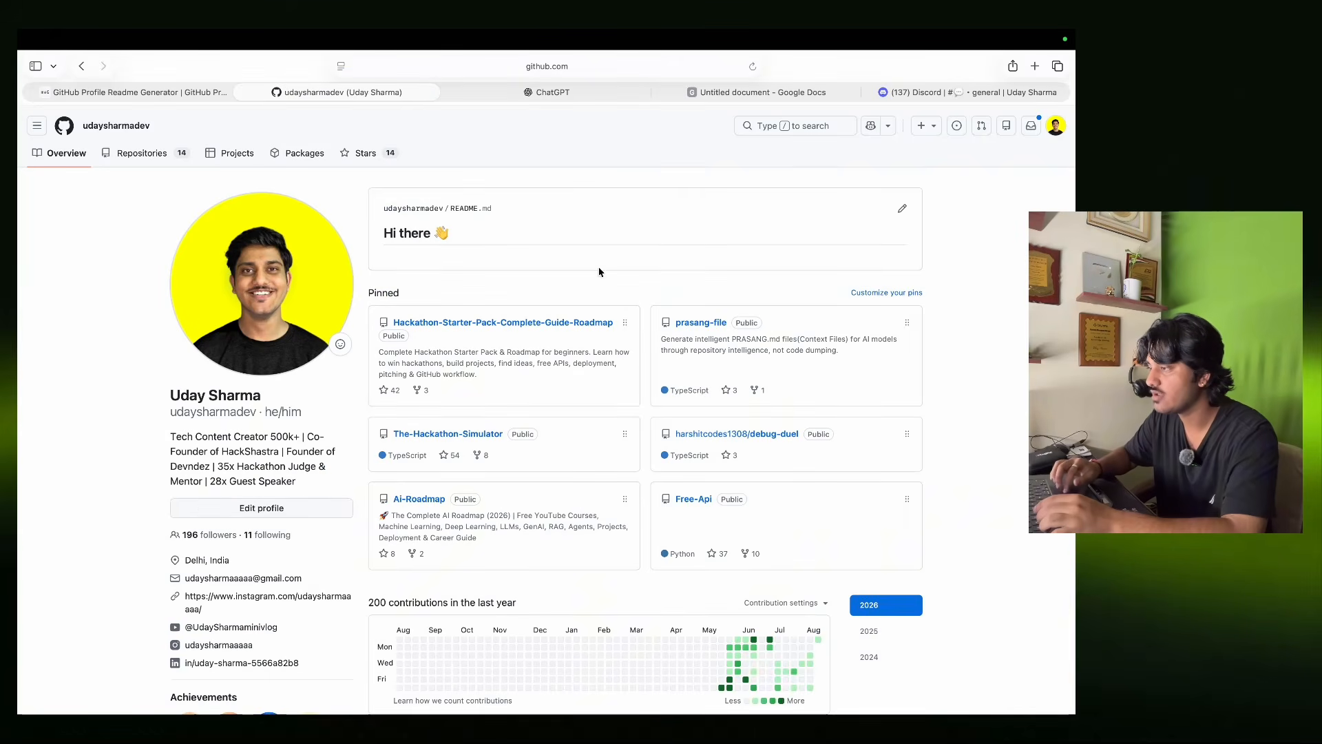
{"action": "left_click", "coordinate": [693, 324]}
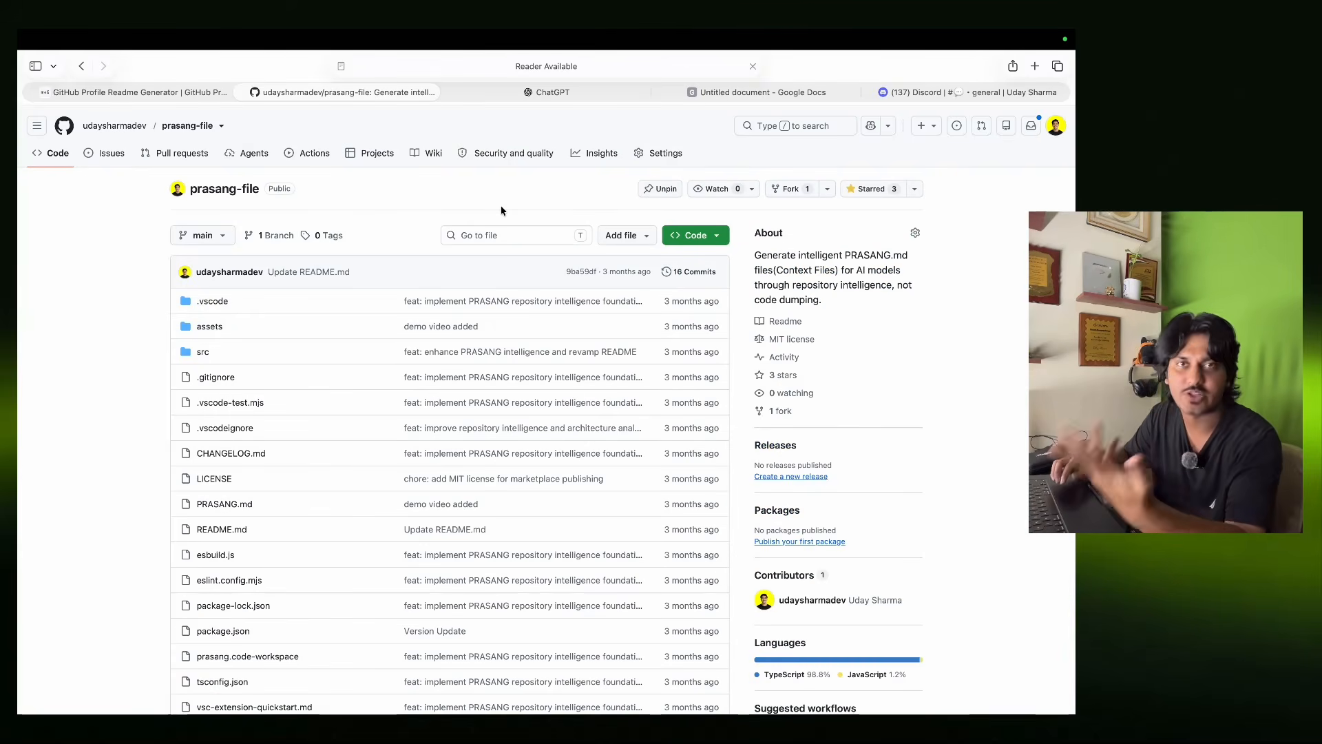
{"action": "left_click", "coordinate": [596, 66]}
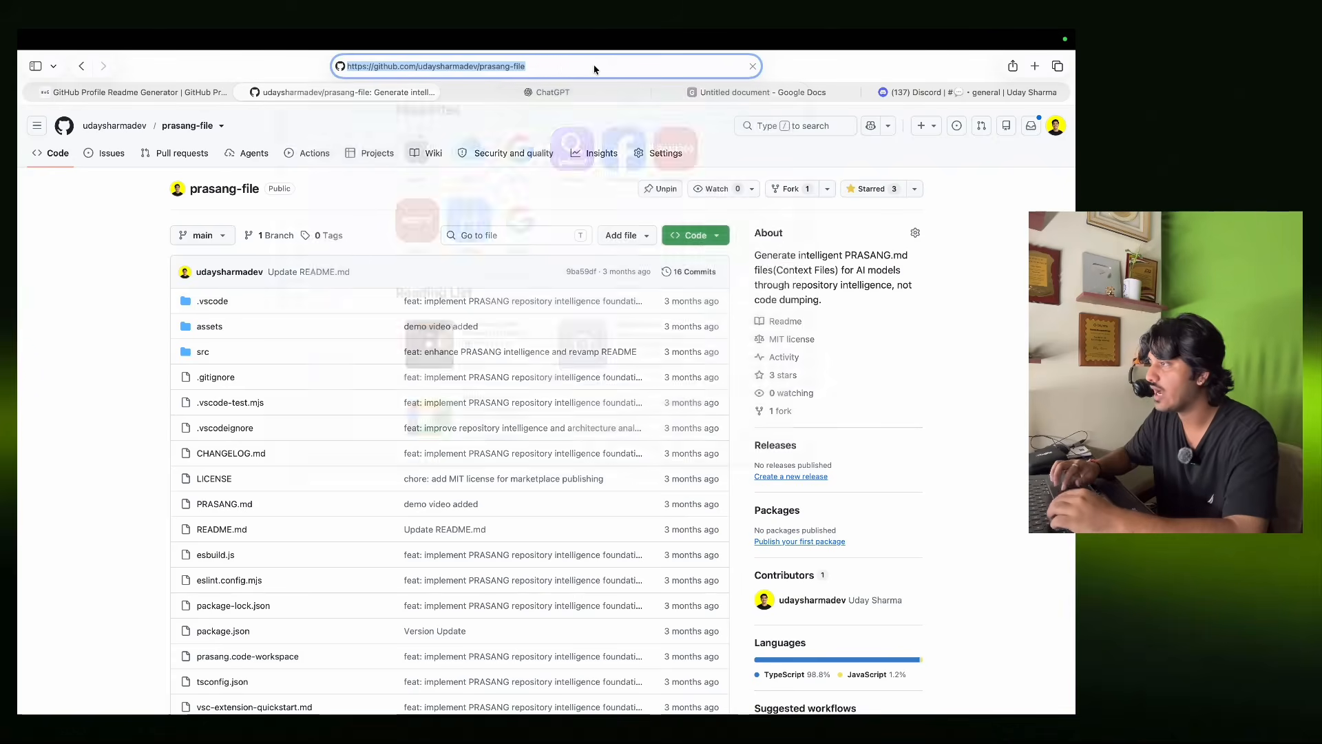
{"action": "left_click", "coordinate": [118, 271]}
{"action": "left_click", "coordinate": [155, 95]}
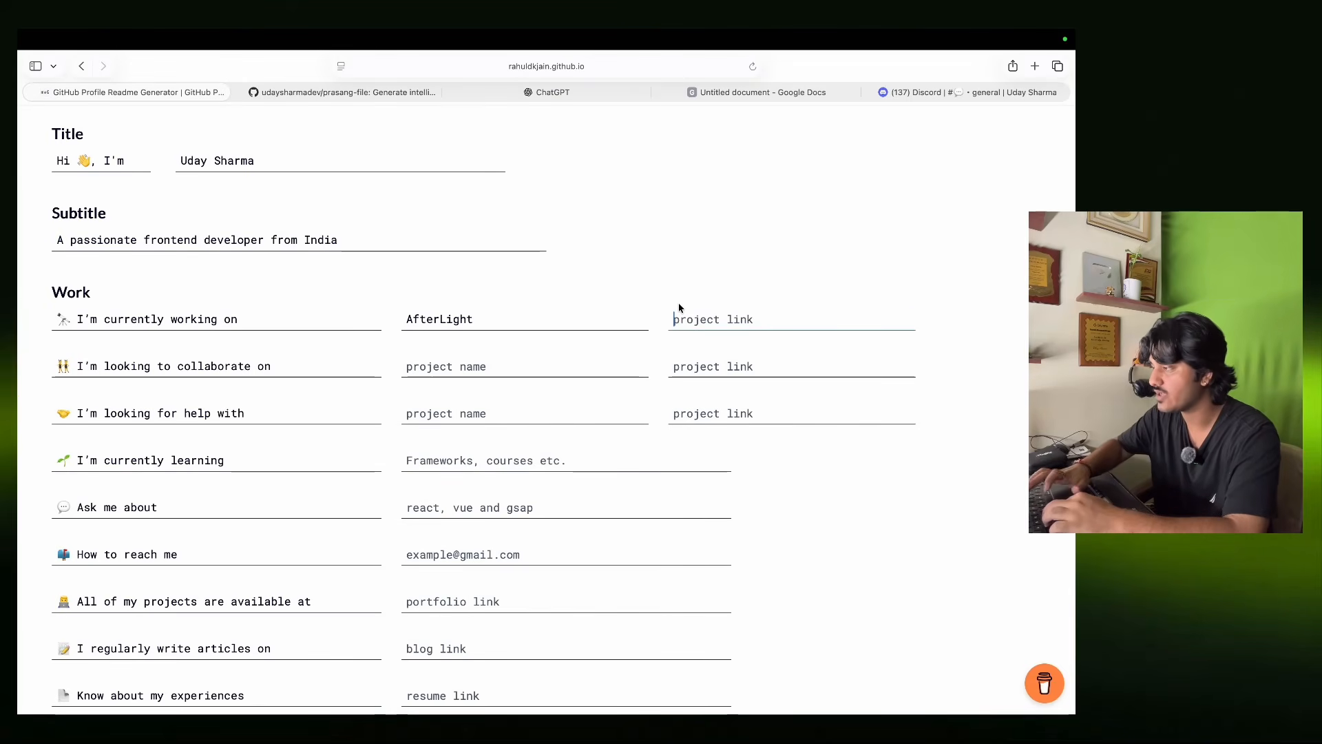
Paste the prasang-file link and rename the current project to Prasang.
{"action": "key", "text": "super+v"}
{"action": "left_click", "coordinate": [501, 319]}
{"action": "key", "text": "BackSpace"}
{"action": "key", "text": "BackSpace"}
{"action": "key", "text": "BackSpace"}
{"action": "key", "text": "BackSpace"}
{"action": "key", "text": "BackSpace"}
{"action": "key", "text": "BackSpace"}
{"action": "key", "text": "BackSpace"}
{"action": "key", "text": "BackSpace"}
{"action": "type", "text": "Prasan"}
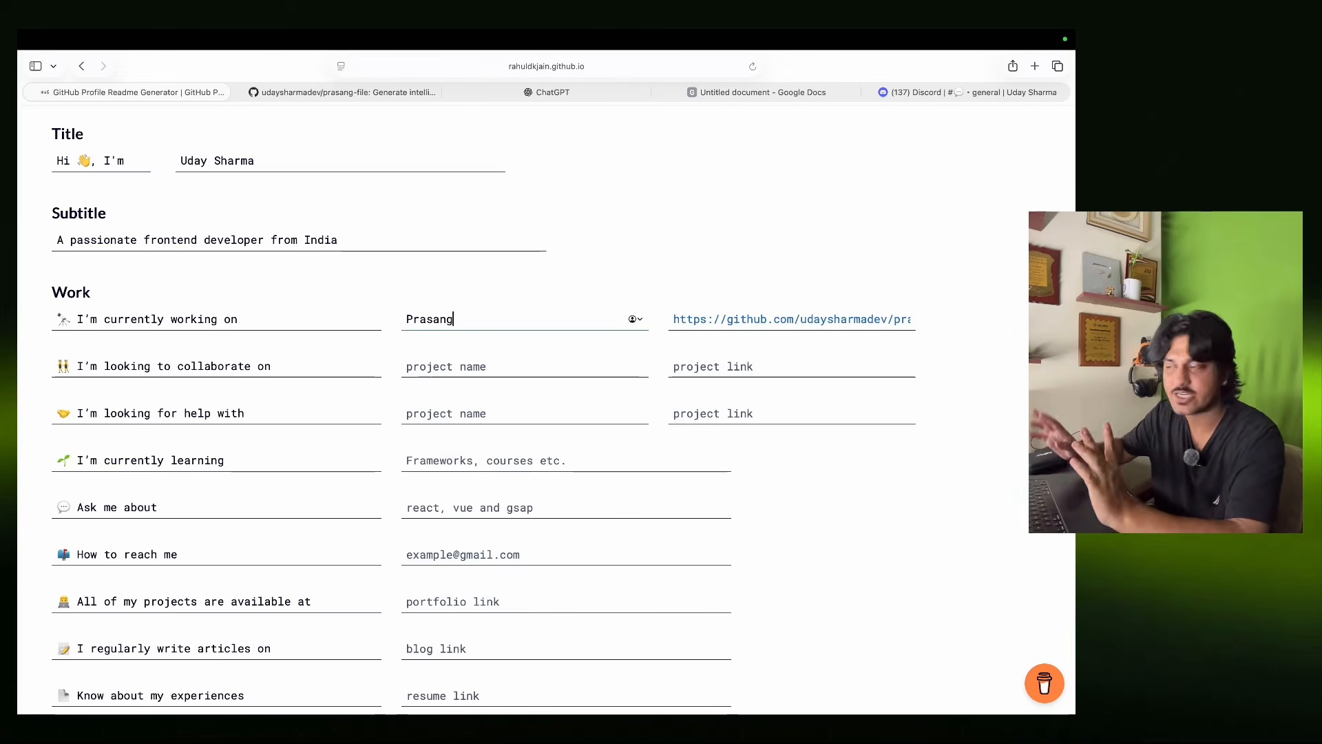
{"action": "left_click", "coordinate": [497, 361]}
{"action": "type", "text": "Pr"}
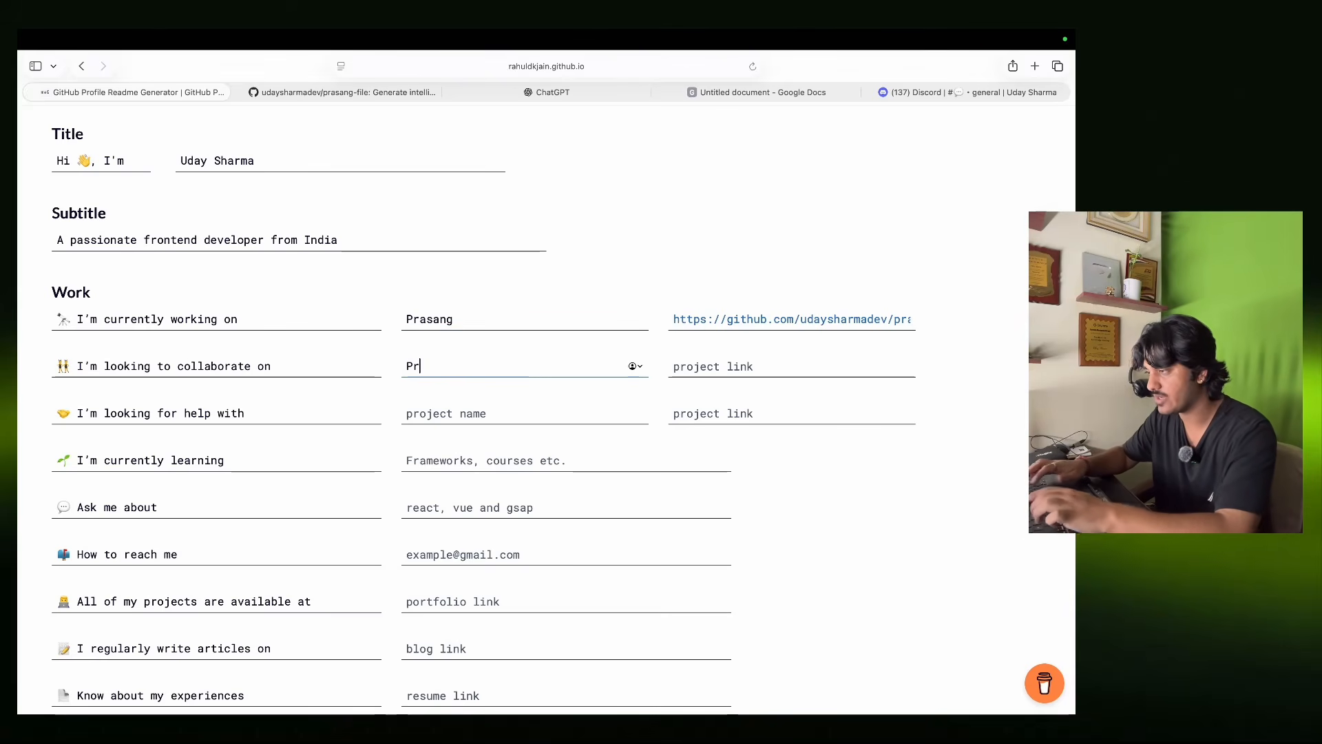
{"action": "key", "text": "BackSpace"}
{"action": "key", "text": "BackSpace"}
Copy The-Hackathon-Simulator URL and fill the collaborate row with Hackathon Sim and its link.
{"action": "left_click", "coordinate": [355, 90]}
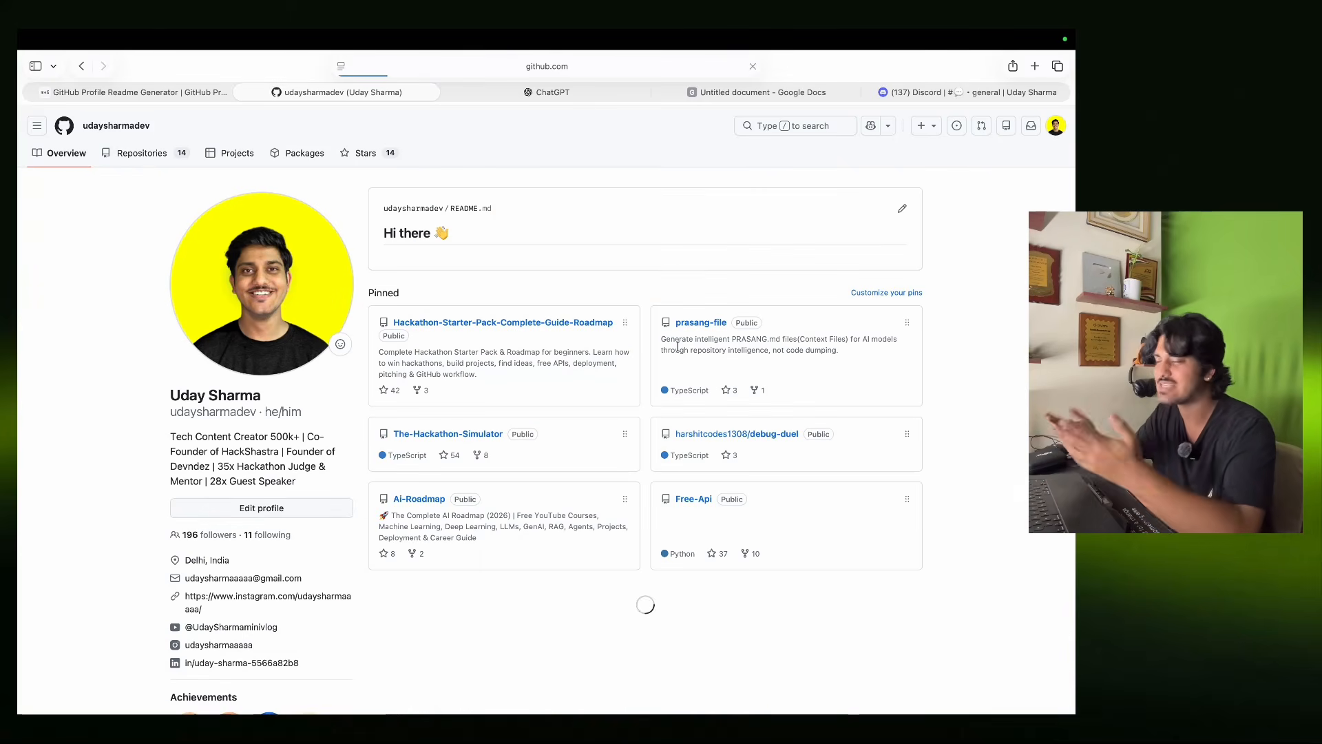
{"action": "left_click", "coordinate": [466, 434]}
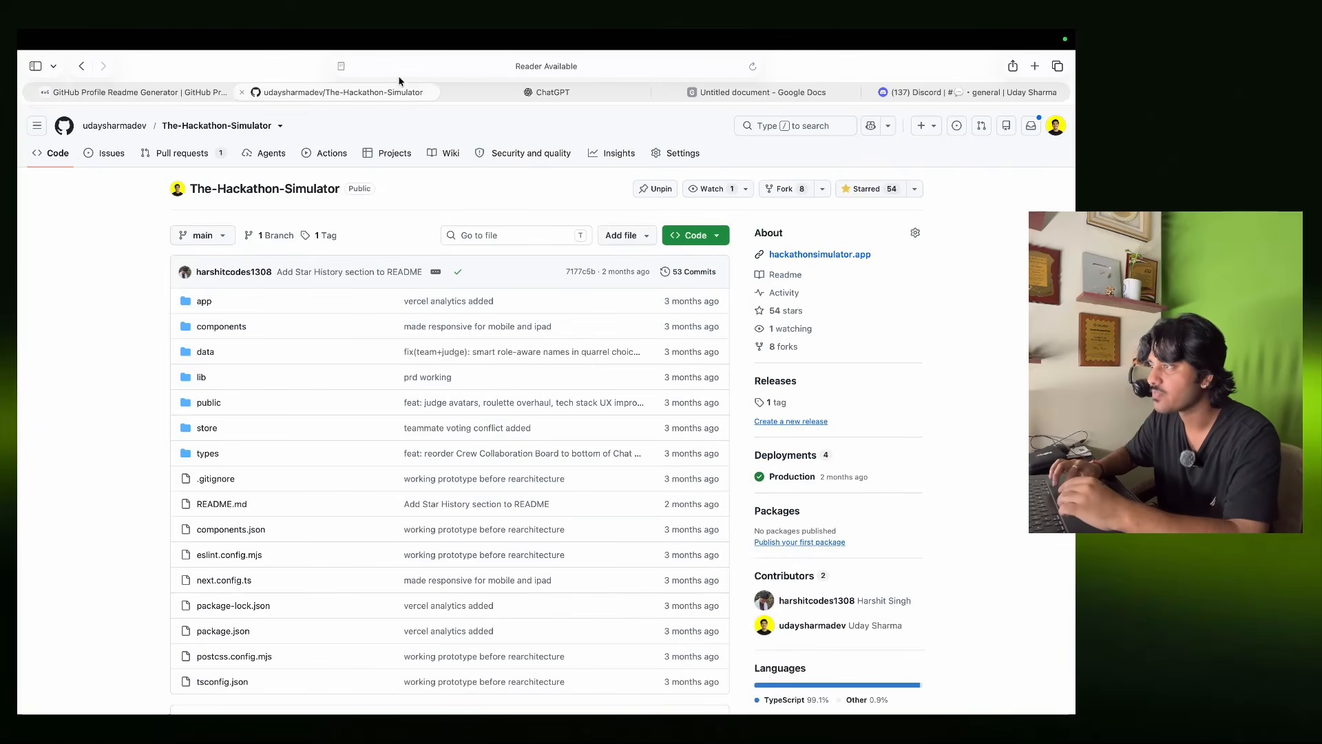
{"action": "left_click", "coordinate": [444, 69]}
{"action": "key", "text": "super+c"}
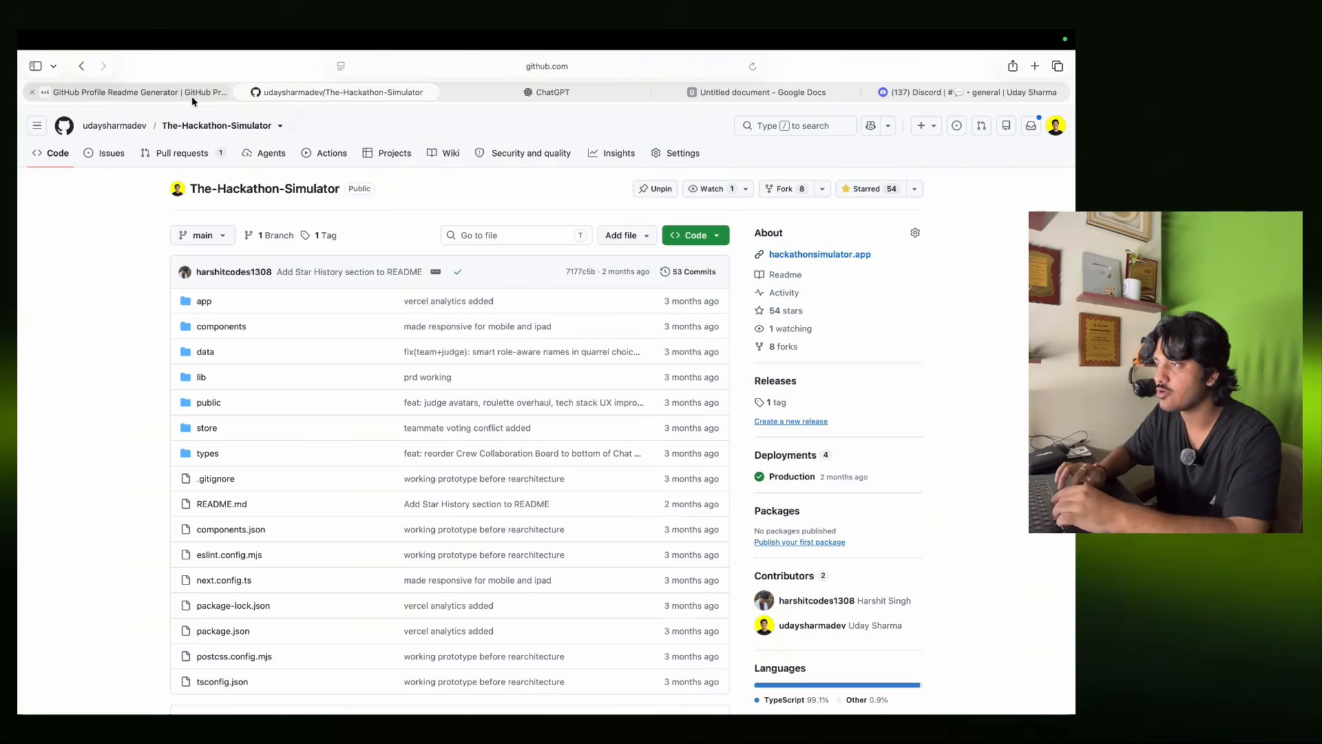
{"action": "left_click", "coordinate": [191, 96]}
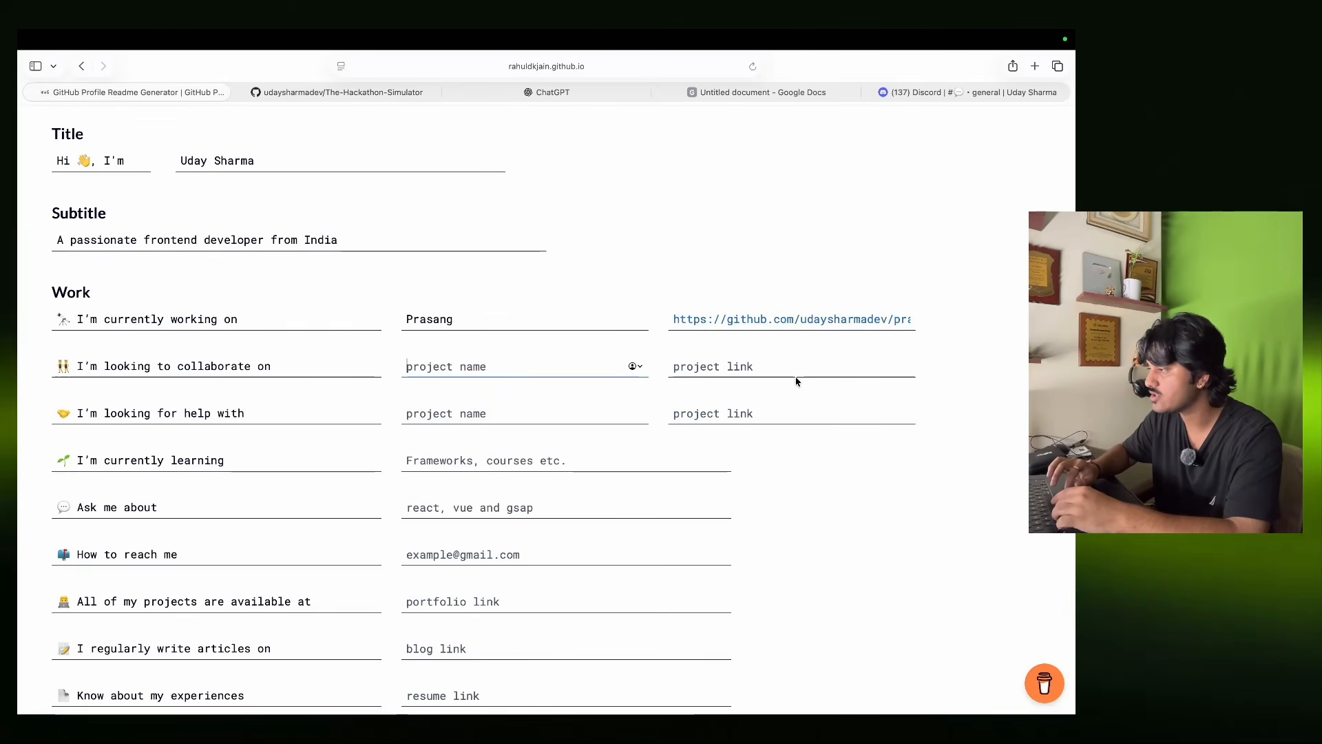
{"action": "left_click", "coordinate": [795, 377]}
{"action": "key", "text": "super+v"}
{"action": "left_click", "coordinate": [523, 366]}
{"action": "type", "text": "Hackathon"}
{"action": "type", "text": "m"}
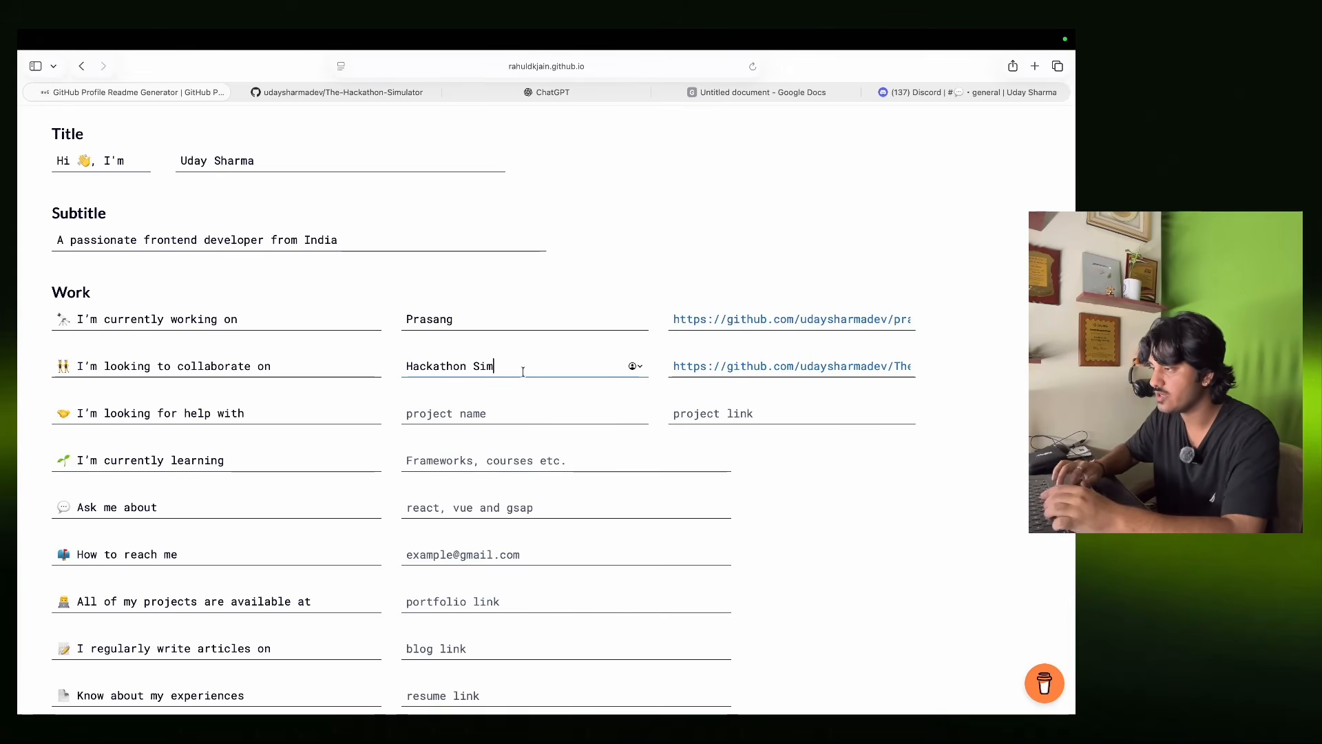
Fill the help-with row with Hackathon Sim and the same repository link.
{"action": "left_click", "coordinate": [485, 411]}
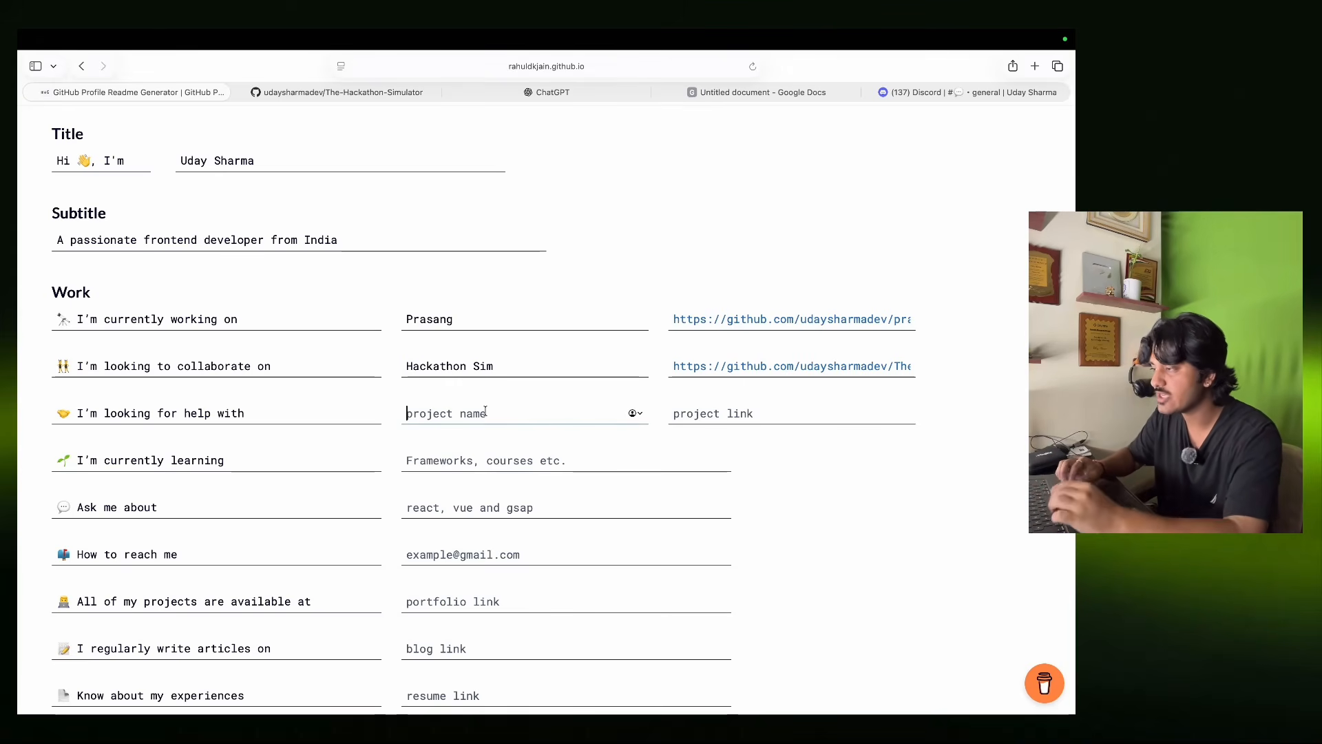
{"action": "left_click", "coordinate": [770, 411]}
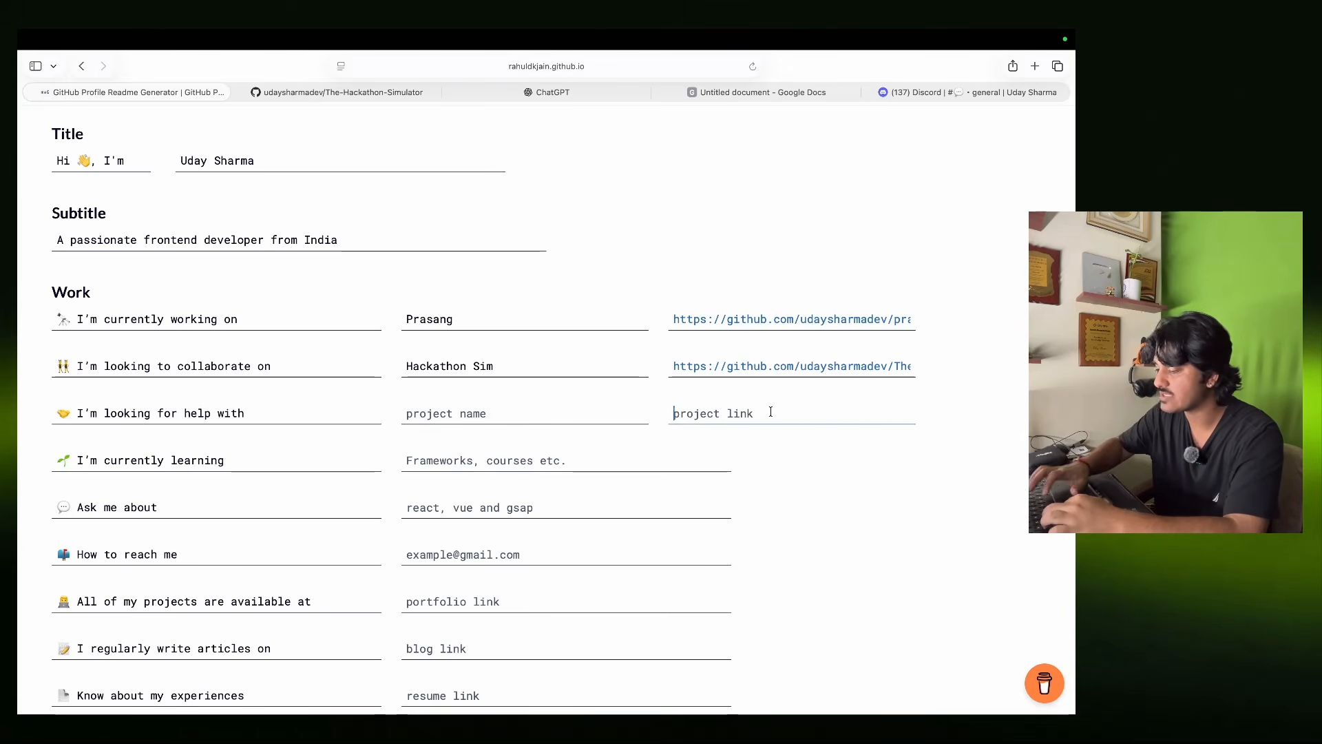
{"action": "key", "text": "super+v"}
{"action": "left_click", "coordinate": [540, 411]}
{"action": "type", "text": "Ha"}
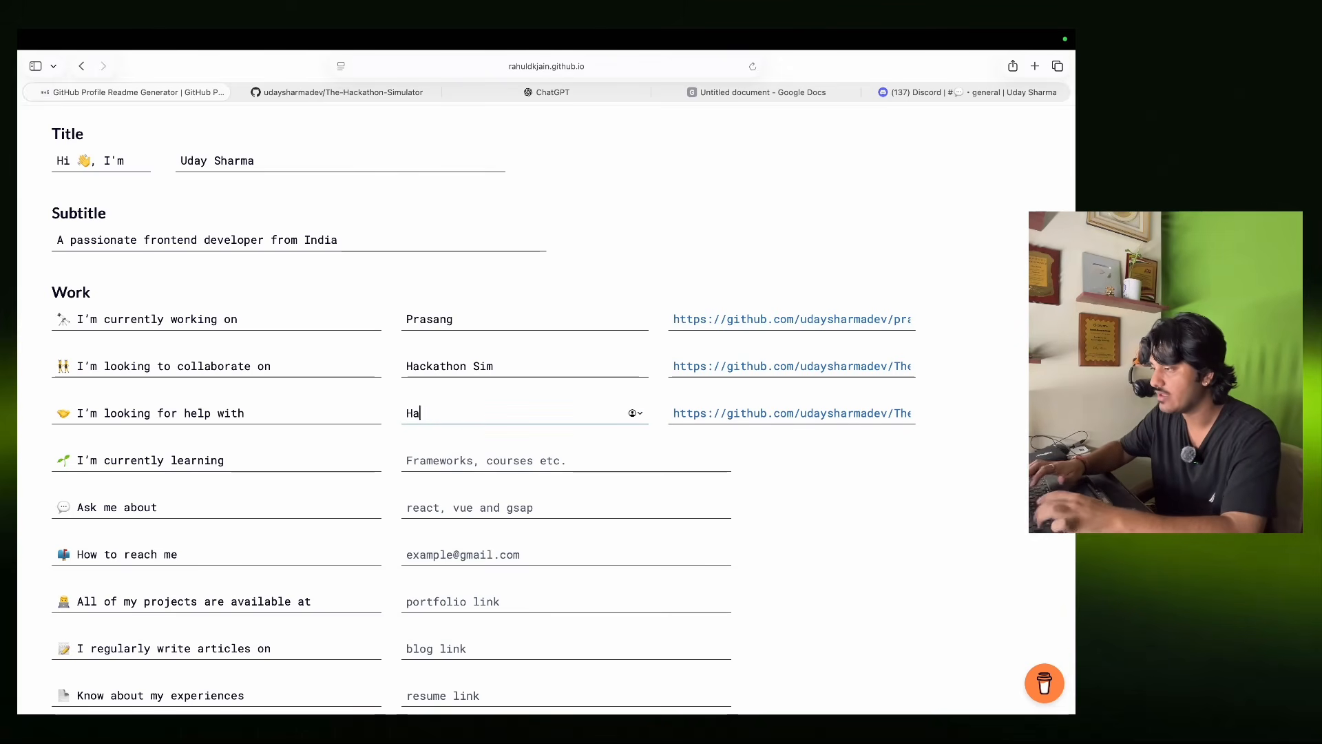
{"action": "type", "text": "ckathon sIM"}
{"action": "key", "text": "BackSpace"}
{"action": "key", "text": "BackSpace"}
{"action": "type", "text": "D"}
{"action": "key", "text": "BackSpace"}
{"action": "type", "text": "Sim"}
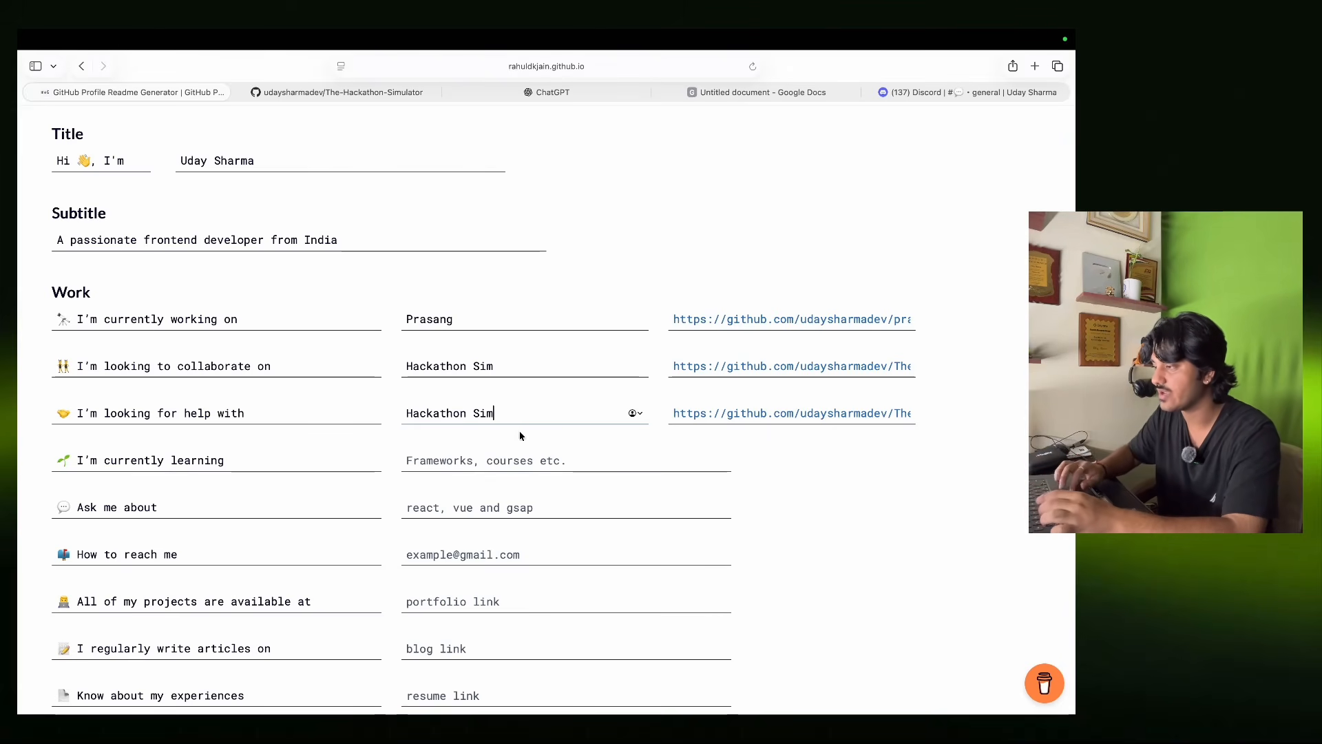
{"action": "left_click", "coordinate": [489, 454]}
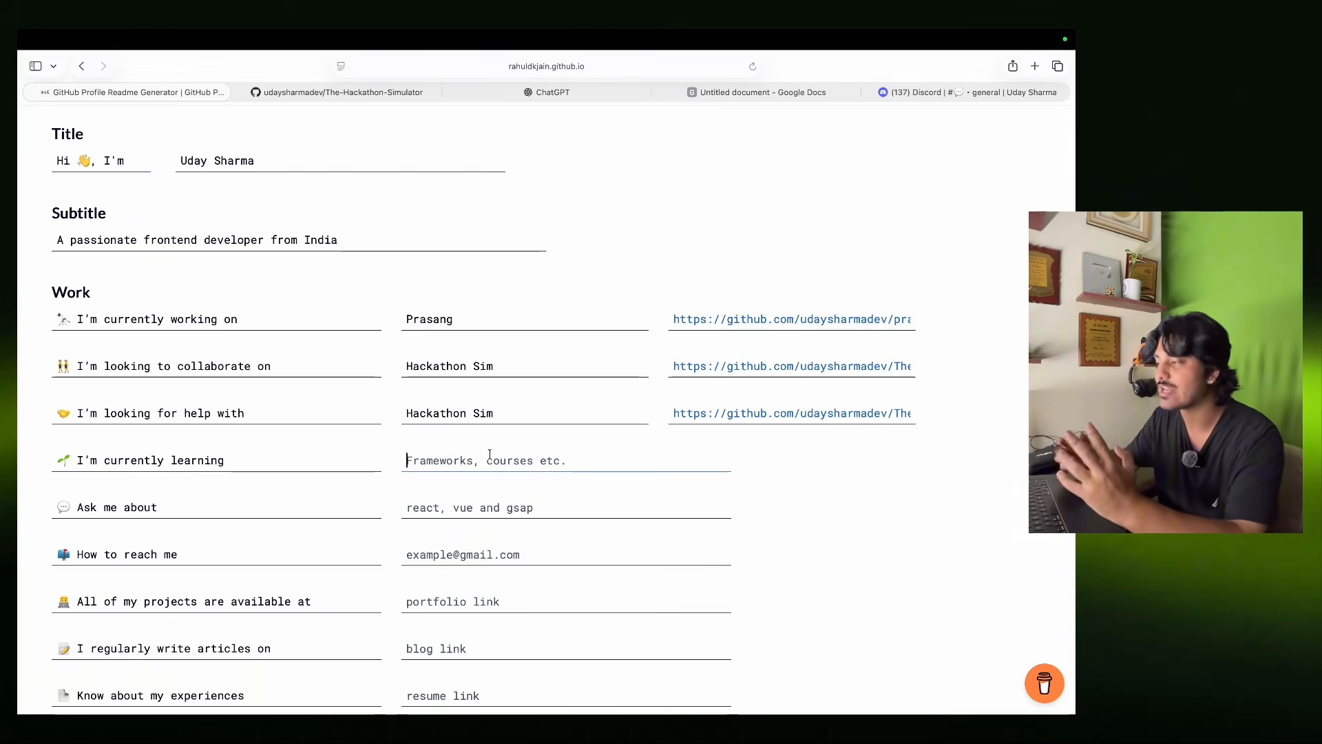
Set the currently learning field to Content Creation.
{"action": "key", "text": "Caps_Lock"}
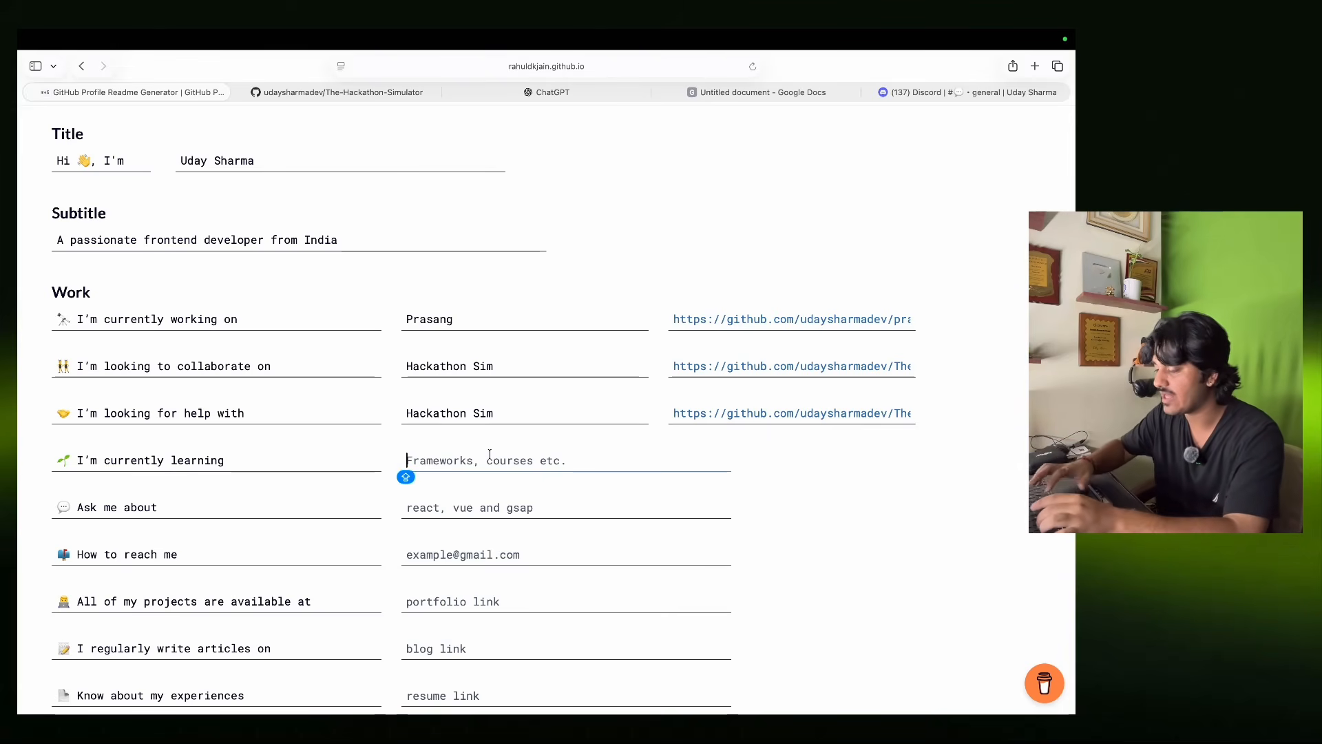
{"action": "type", "text": "Content "}
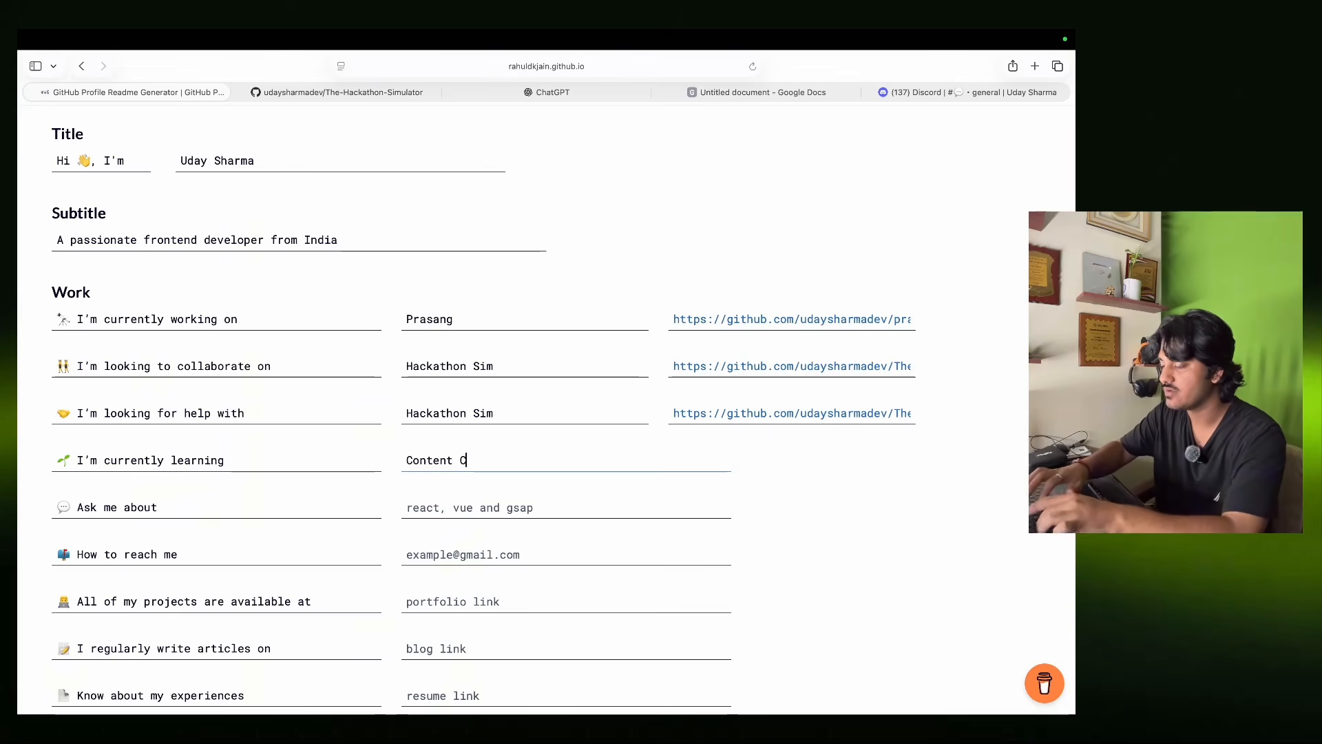
{"action": "type", "text": "Creation"}
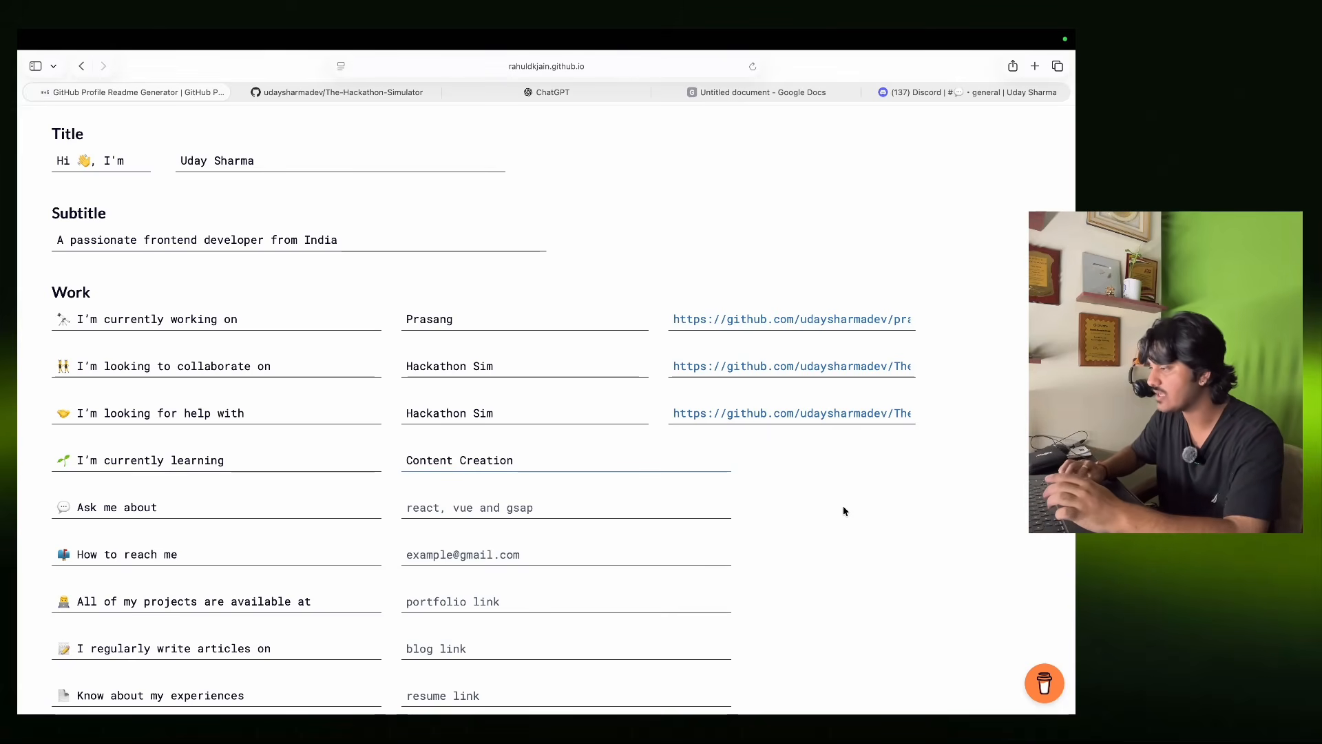
{"action": "left_click", "coordinate": [844, 509]}
{"action": "scroll", "coordinate": [843, 509], "scroll_direction": "down", "scroll_amount": 3}
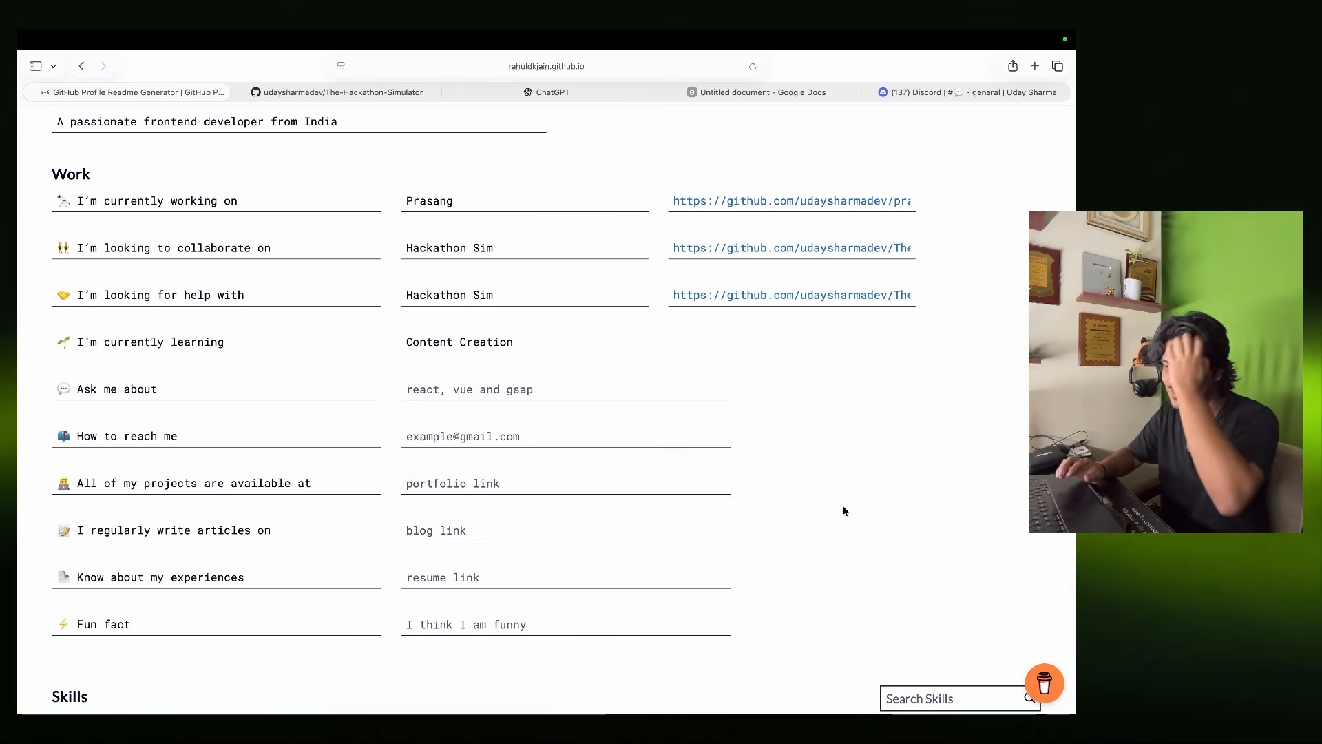
Set Ask me about to Full Stack Dev and enter the contact e-mail address.
{"action": "left_click", "coordinate": [537, 389]}
{"action": "key", "text": "Caps_Lock"}
{"action": "type", "text": "full"}
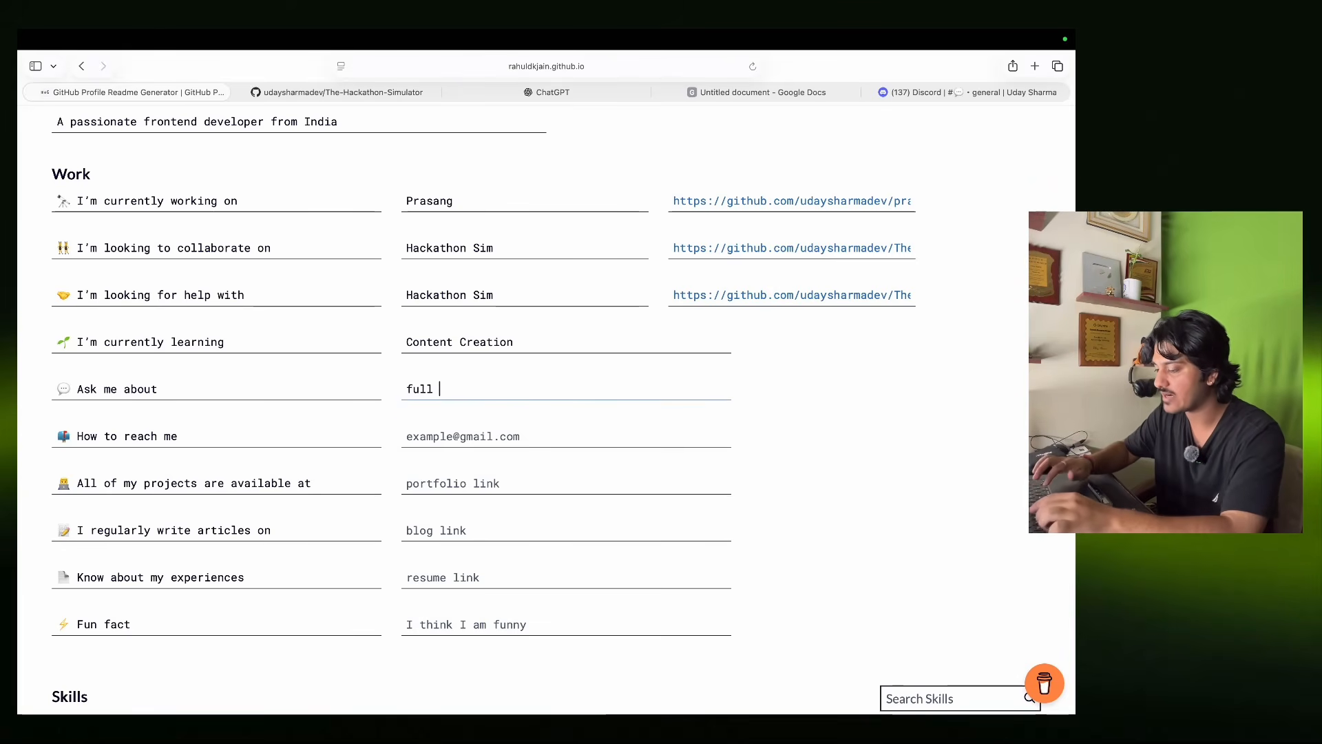
{"action": "key", "text": "Caps_Lock"}
{"action": "type", "text": "S"}
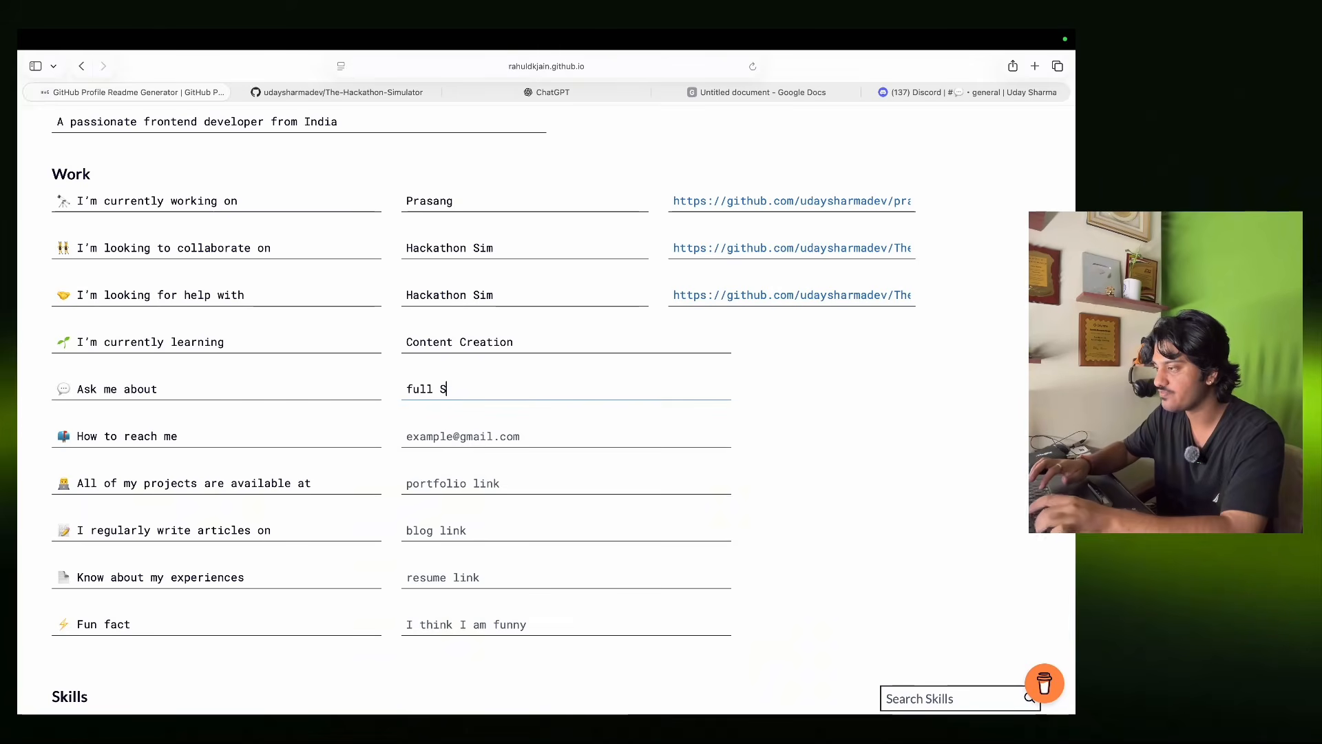
{"action": "type", "text": "tack DE"}
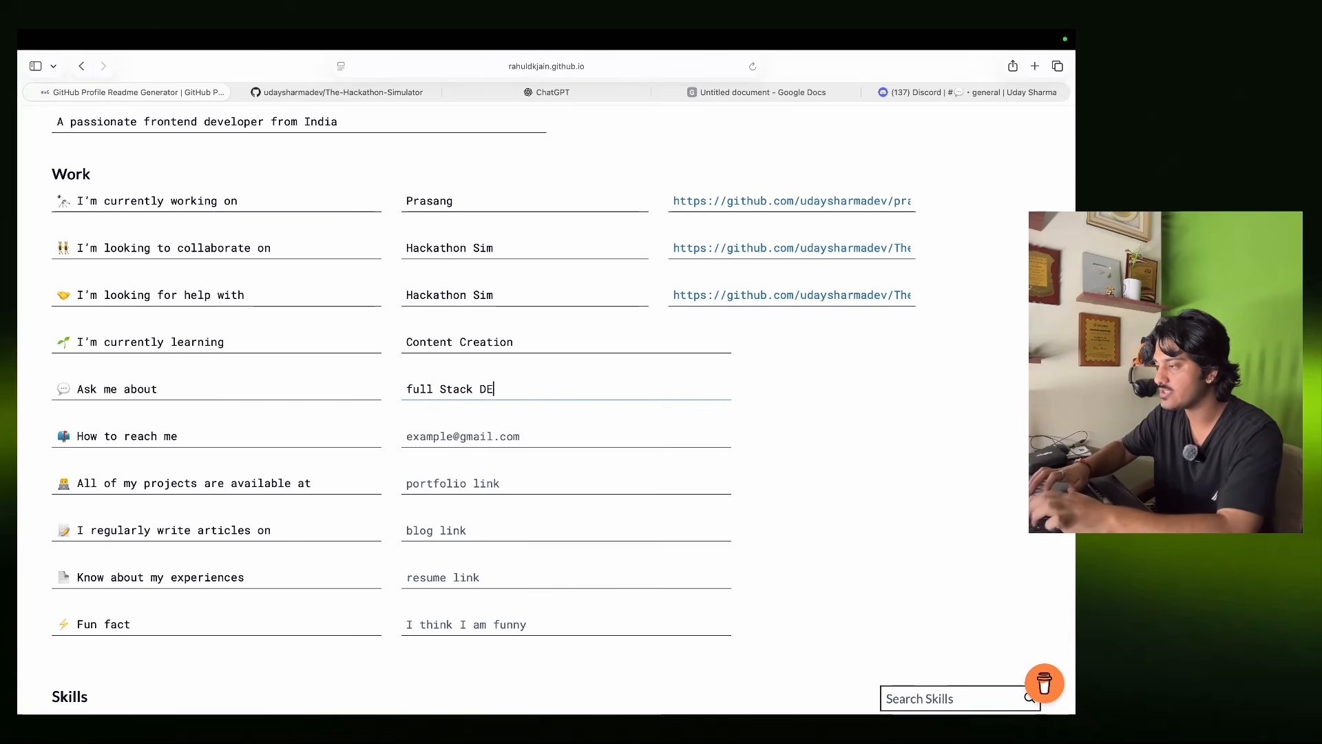
{"action": "type", "text": "vev"}
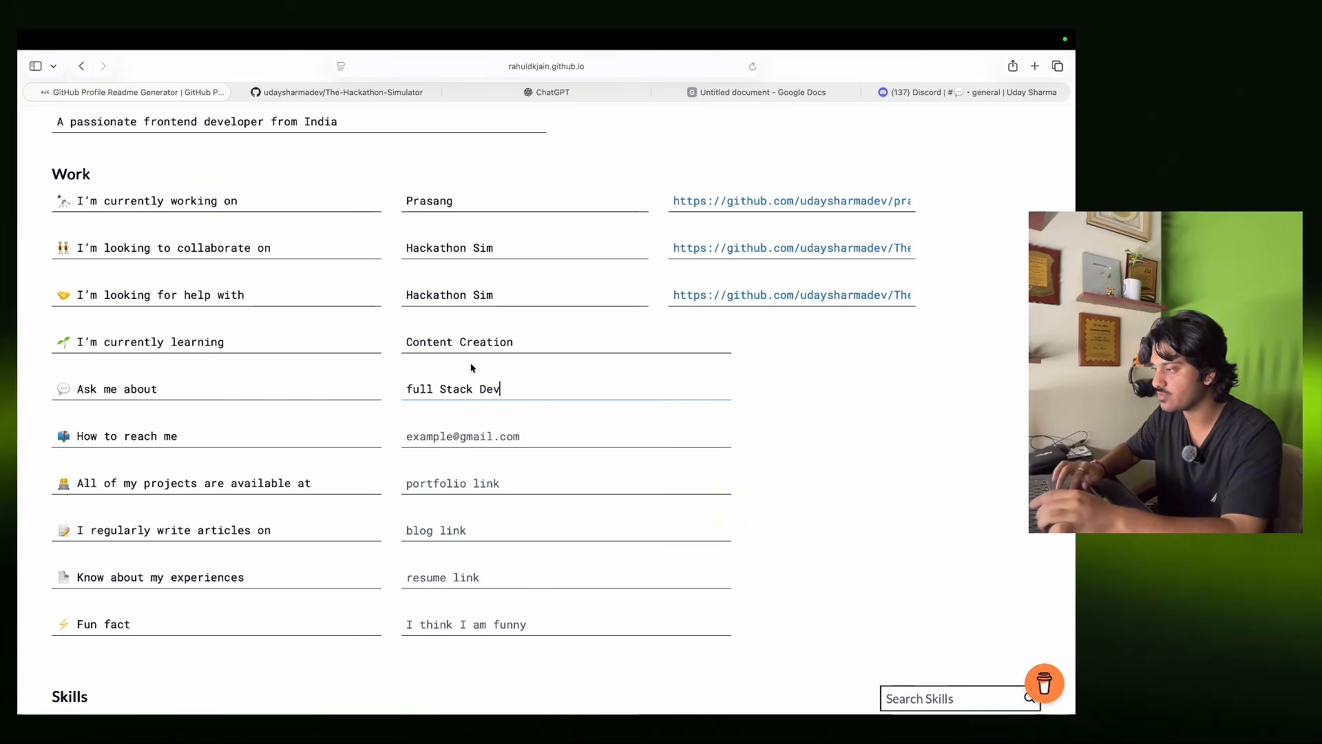
{"action": "key", "text": "BackSpace"}
{"action": "type", "text": "F"}
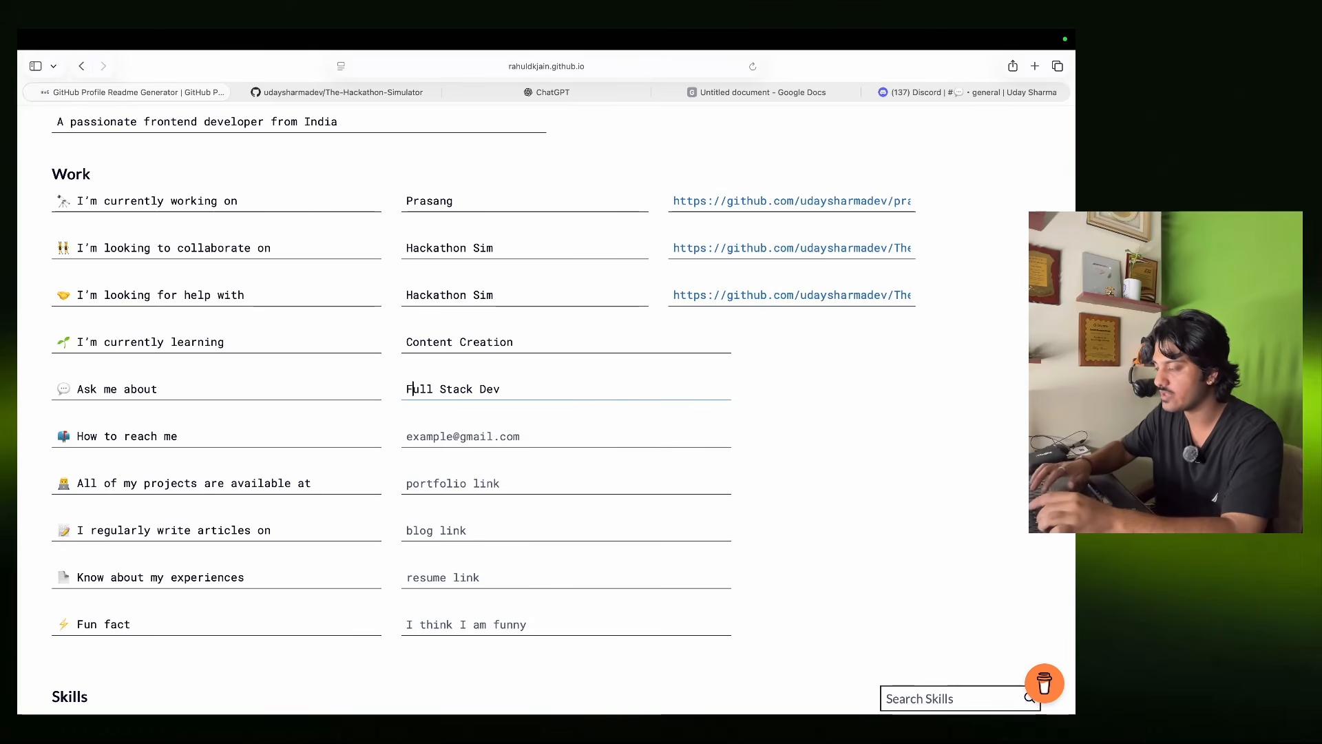
{"action": "left_click", "coordinate": [495, 439]}
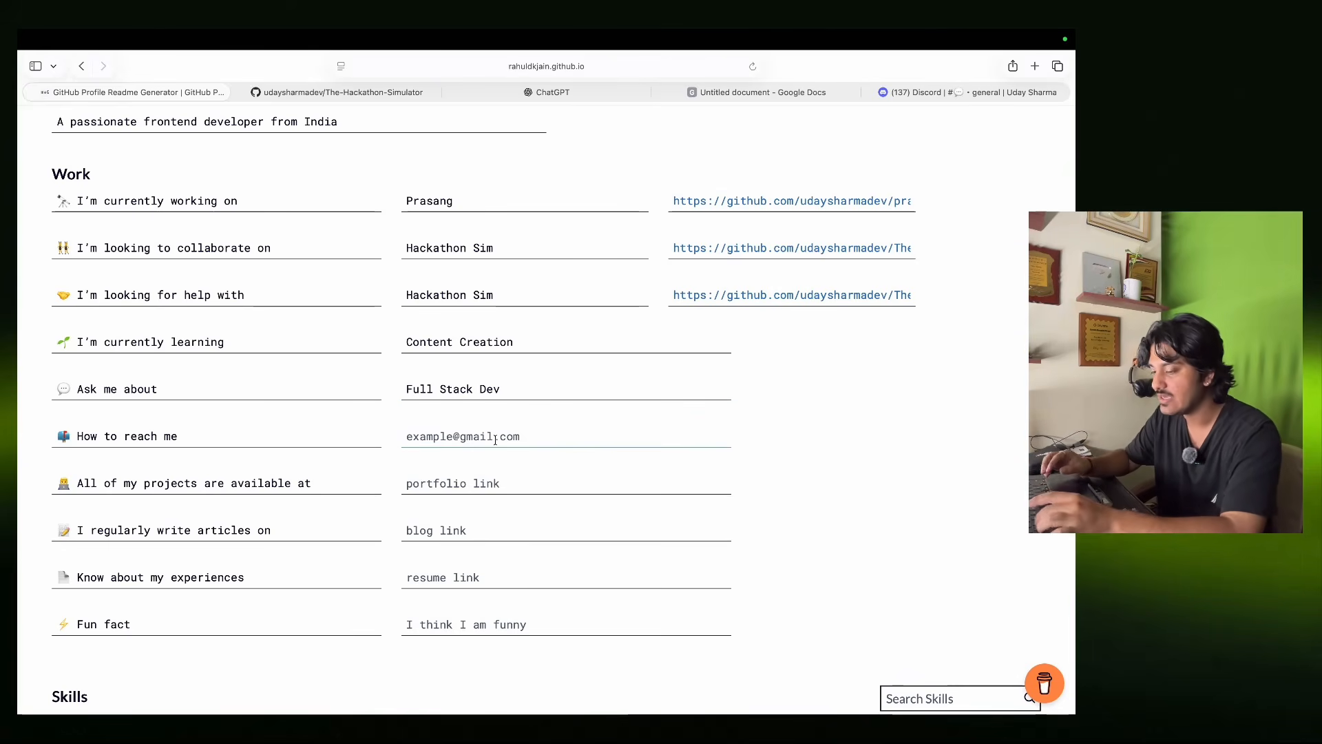
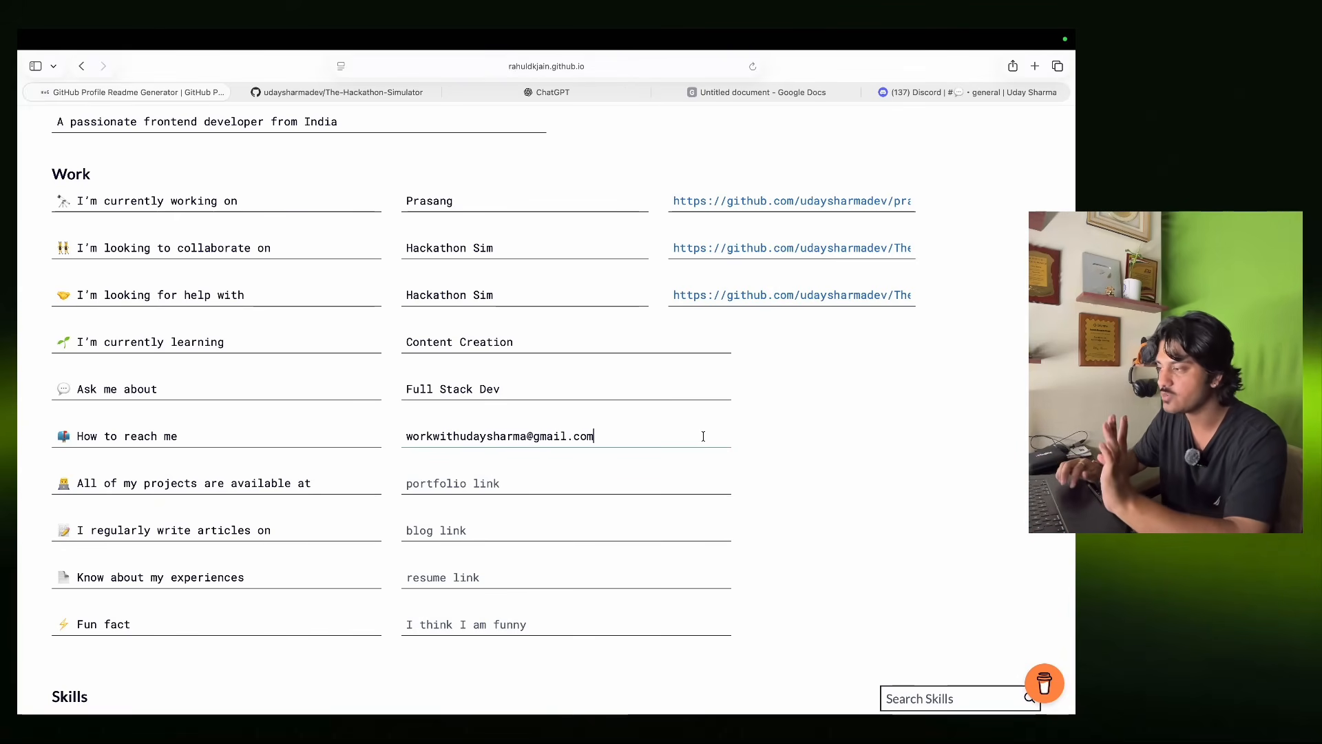
{"action": "left_click", "coordinate": [587, 503]}
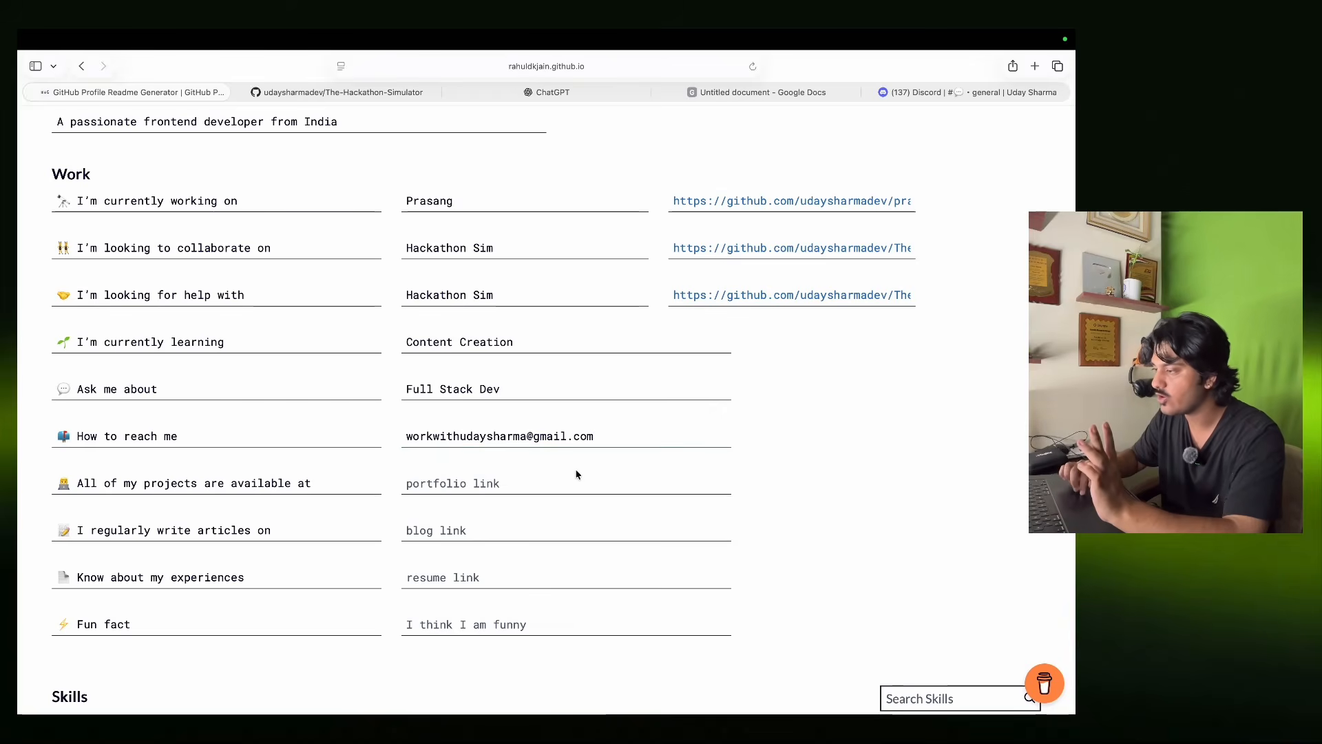
Enter "I am a Content Creator" as the fun fact.
{"action": "scroll", "coordinate": [576, 473], "scroll_direction": "down", "scroll_amount": 5}
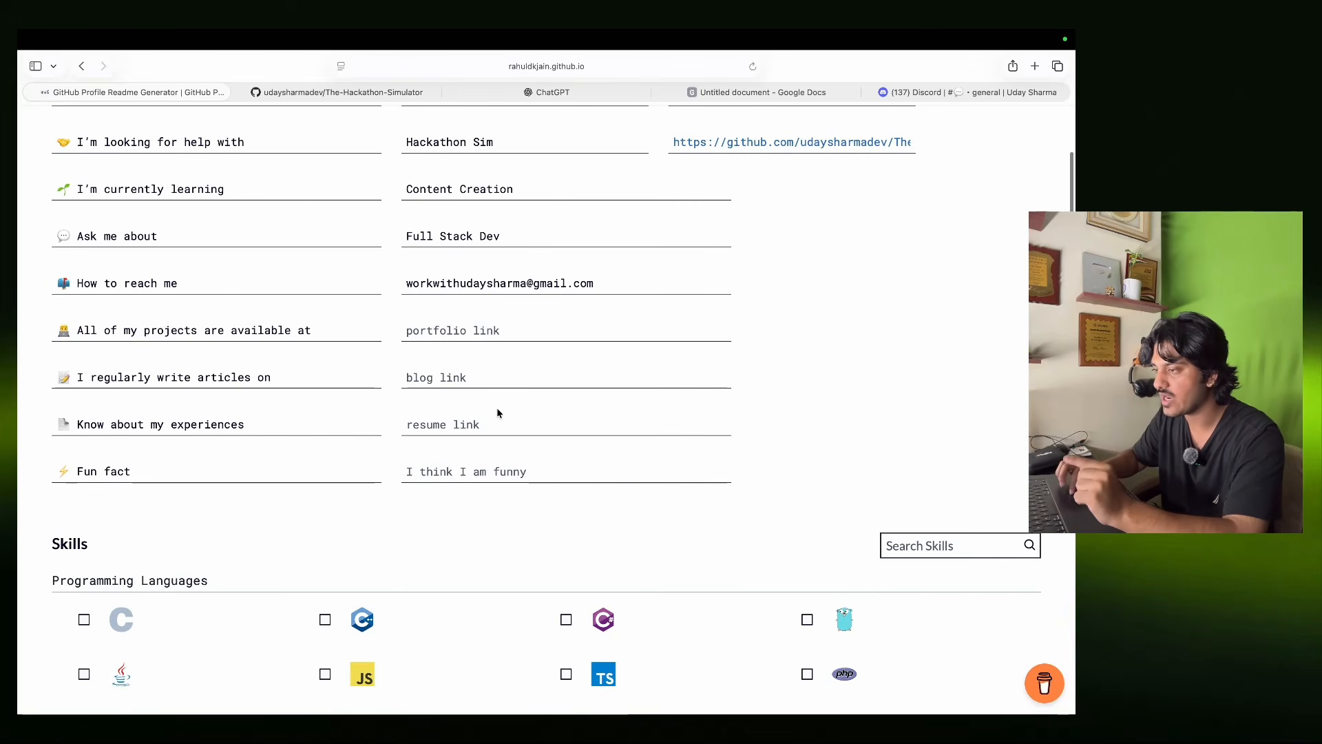
{"action": "left_click", "coordinate": [475, 423]}
{"action": "left_click", "coordinate": [503, 481]}
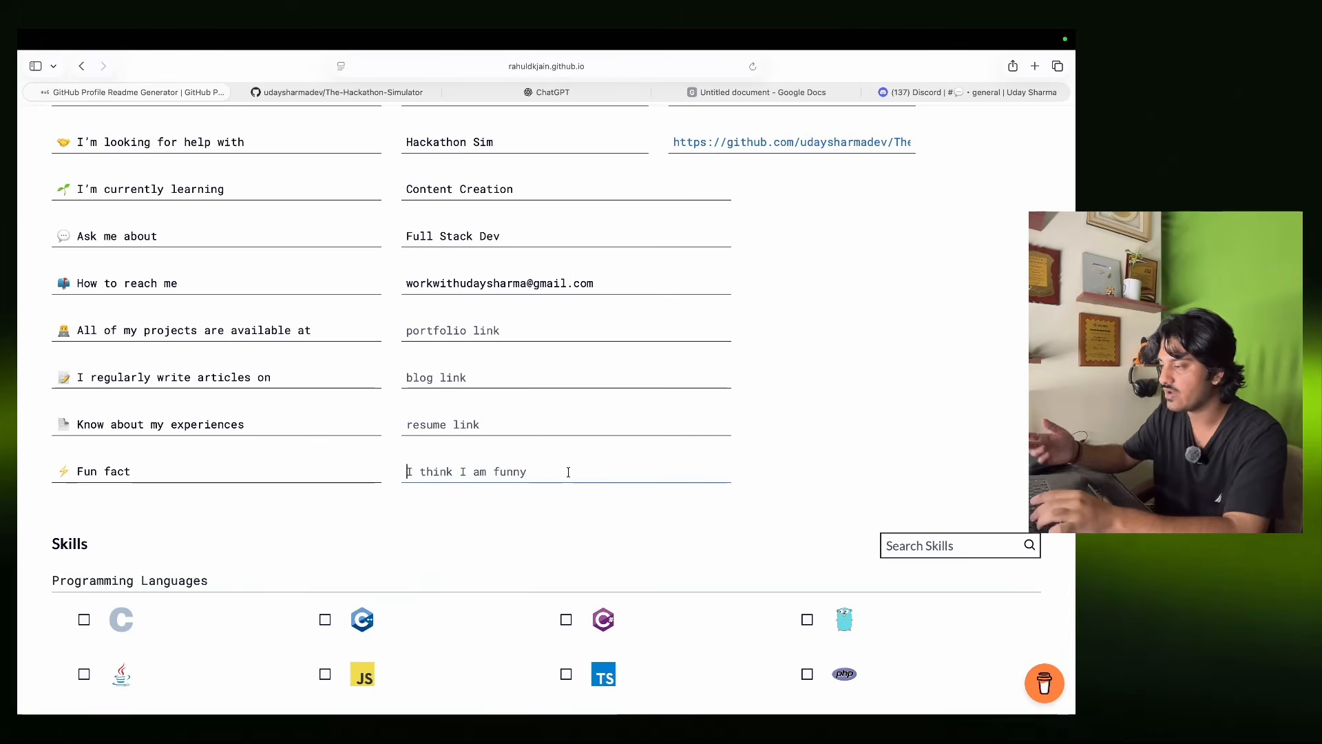
{"action": "type", "text": "I am"}
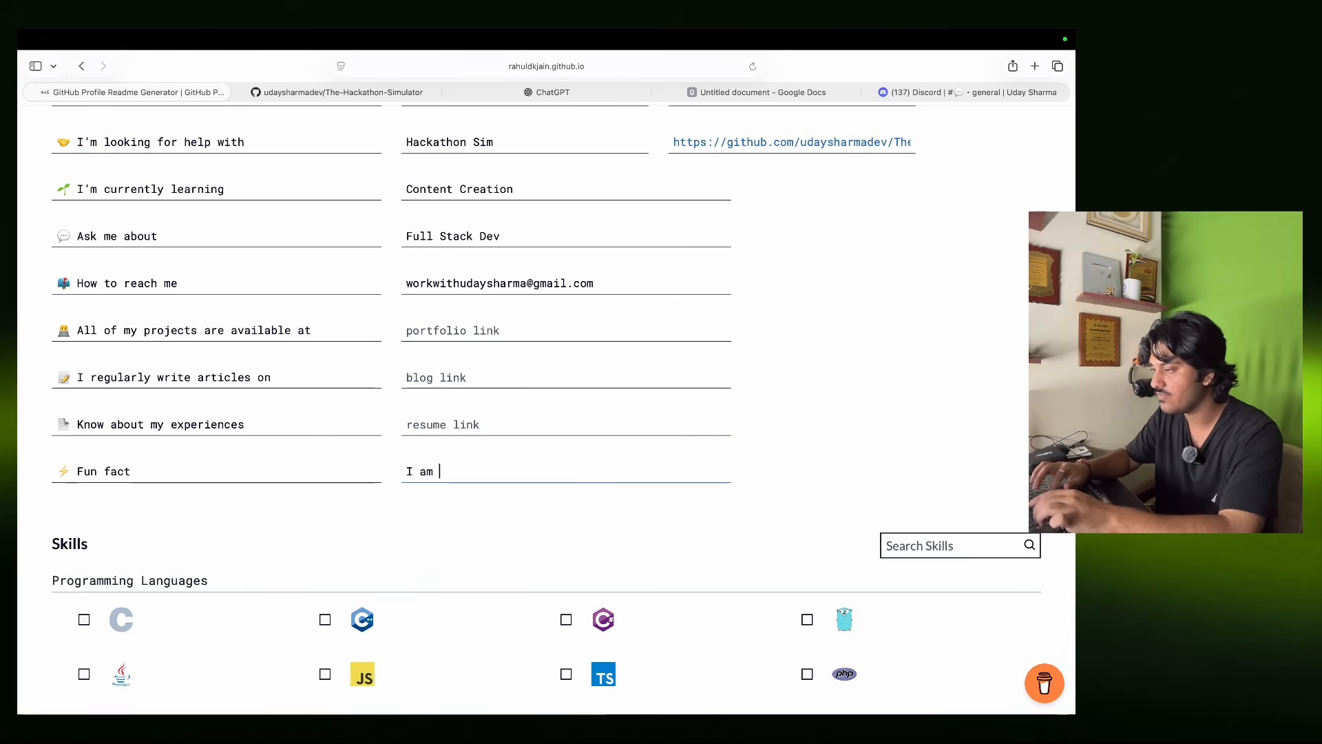
{"action": "type", "text": " a o"}
{"action": "key", "text": "BackSpace"}
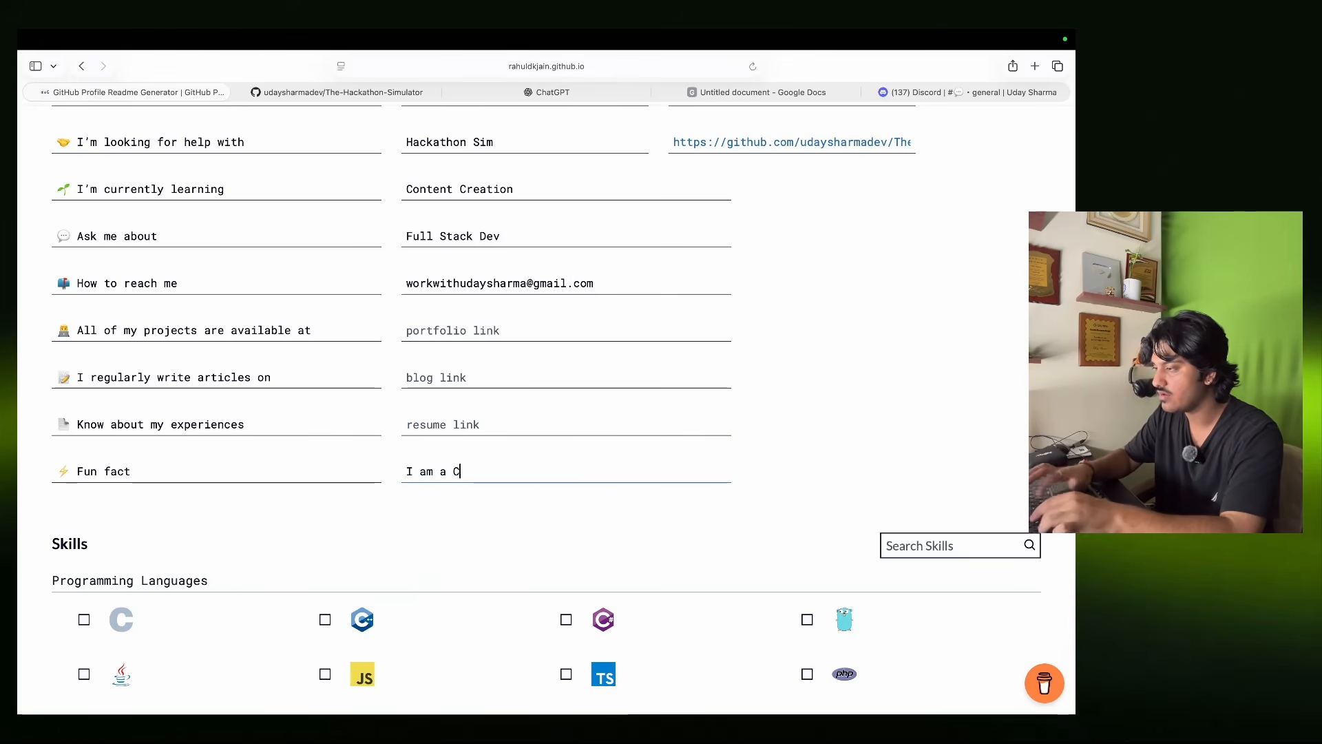
{"action": "type", "text": "Contejt"}
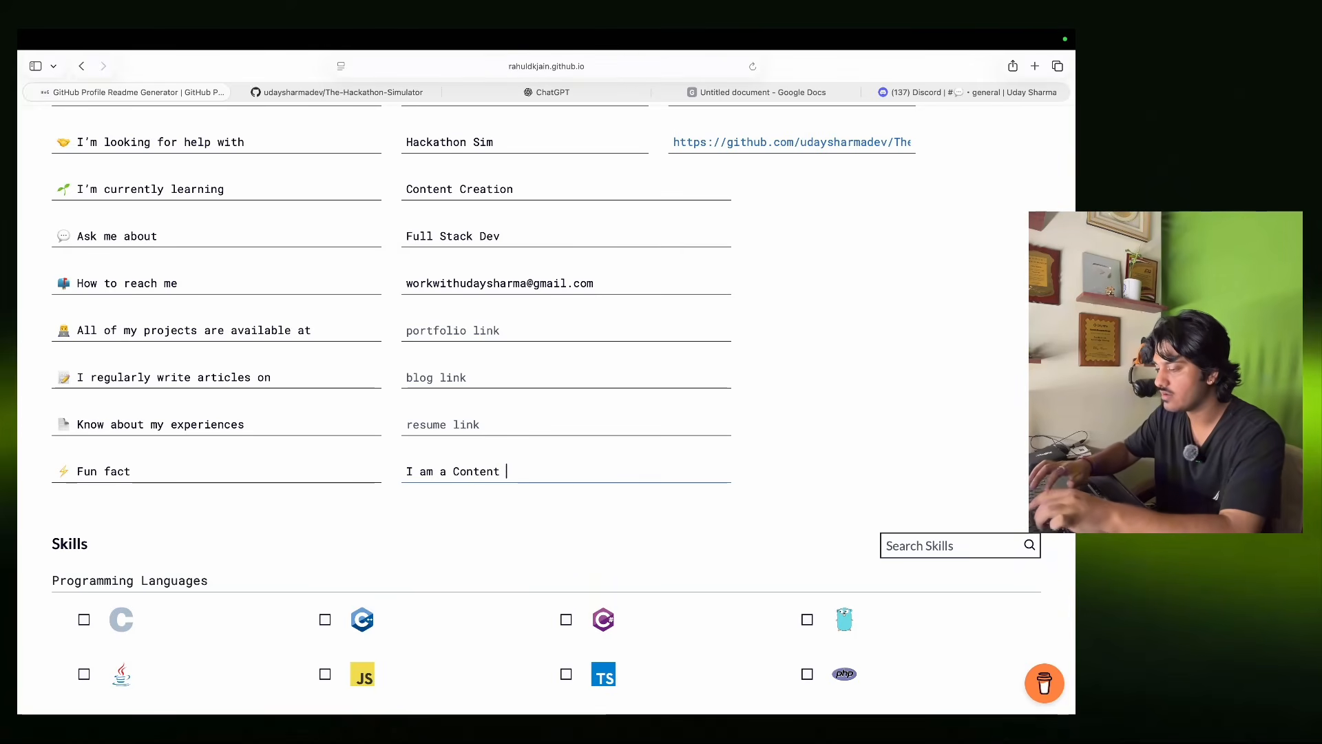
{"action": "type", "text": "Creat"}
{"action": "left_click", "coordinate": [794, 528]}
Tick Java, JavaScript, TypeScript, PHP, Python and Ruby under Programming Languages.
{"action": "scroll", "coordinate": [794, 529], "scroll_direction": "up", "scroll_amount": 6}
{"action": "scroll", "coordinate": [794, 529], "scroll_direction": "down", "scroll_amount": 2}
{"action": "scroll", "coordinate": [794, 531], "scroll_direction": "down", "scroll_amount": 10}
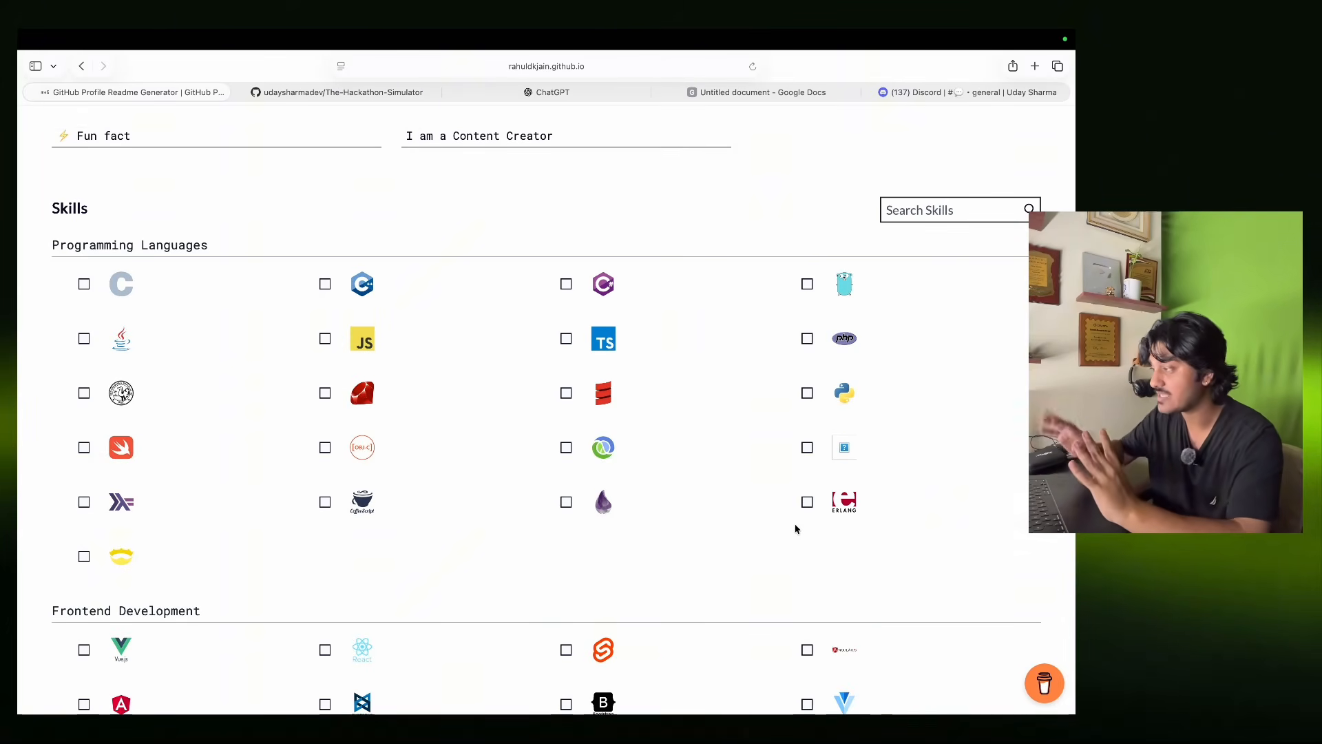
{"action": "scroll", "coordinate": [796, 528], "scroll_direction": "down", "scroll_amount": 3}
{"action": "scroll", "coordinate": [795, 528], "scroll_direction": "up", "scroll_amount": 3}
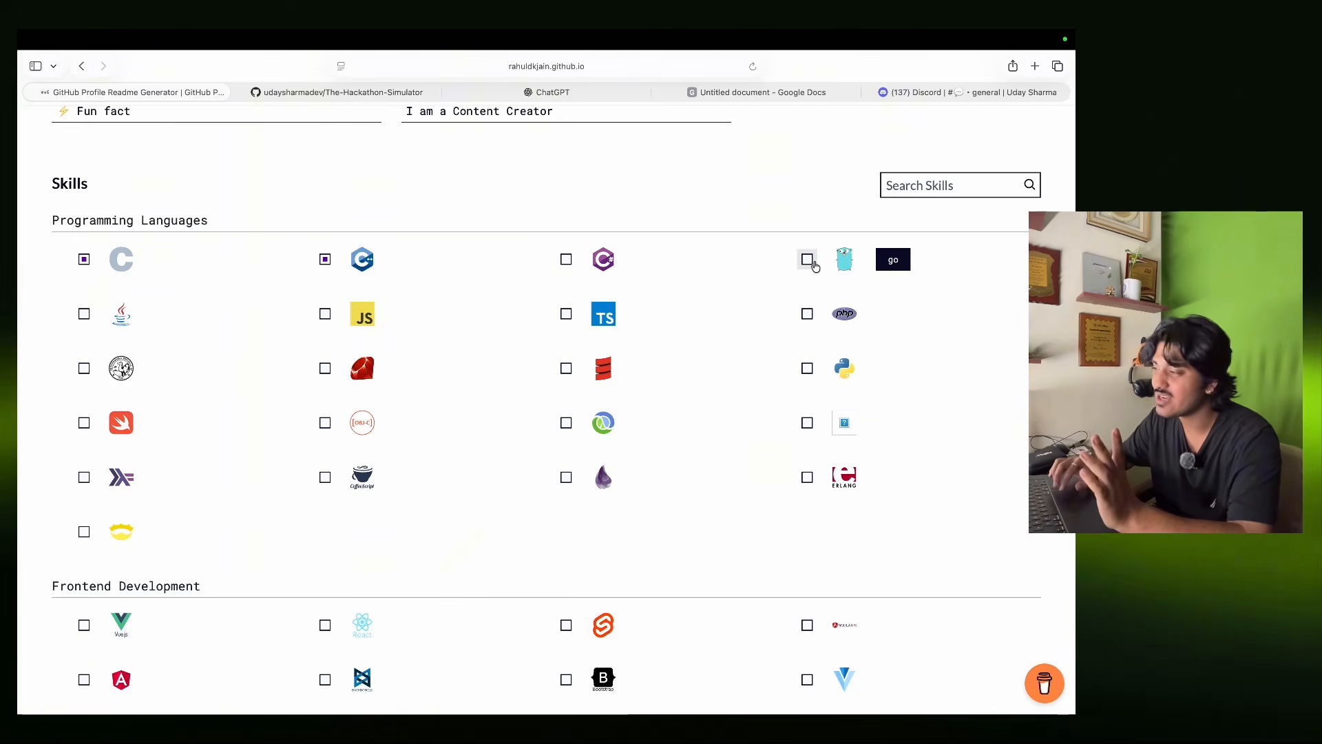
{"action": "left_click", "coordinate": [84, 314]}
{"action": "left_click", "coordinate": [325, 314]}
{"action": "left_click", "coordinate": [566, 314]}
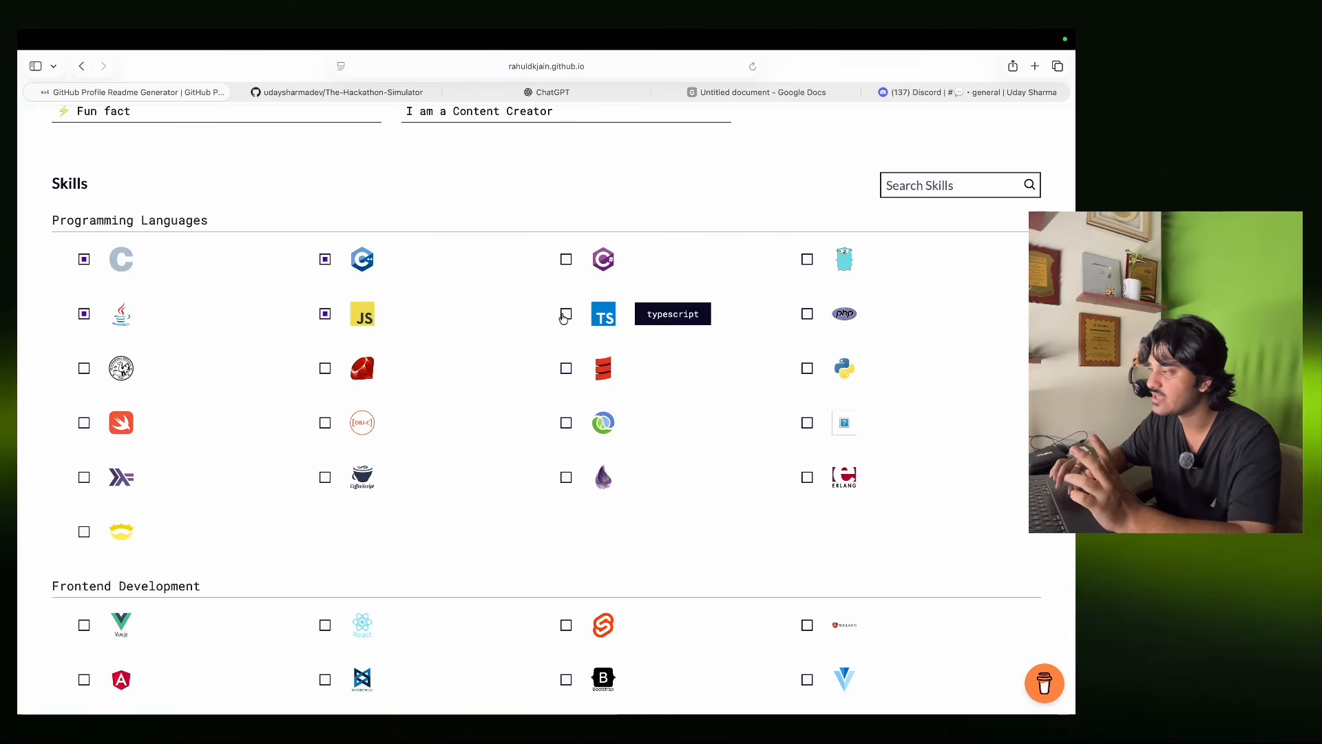
{"action": "left_click", "coordinate": [807, 314]}
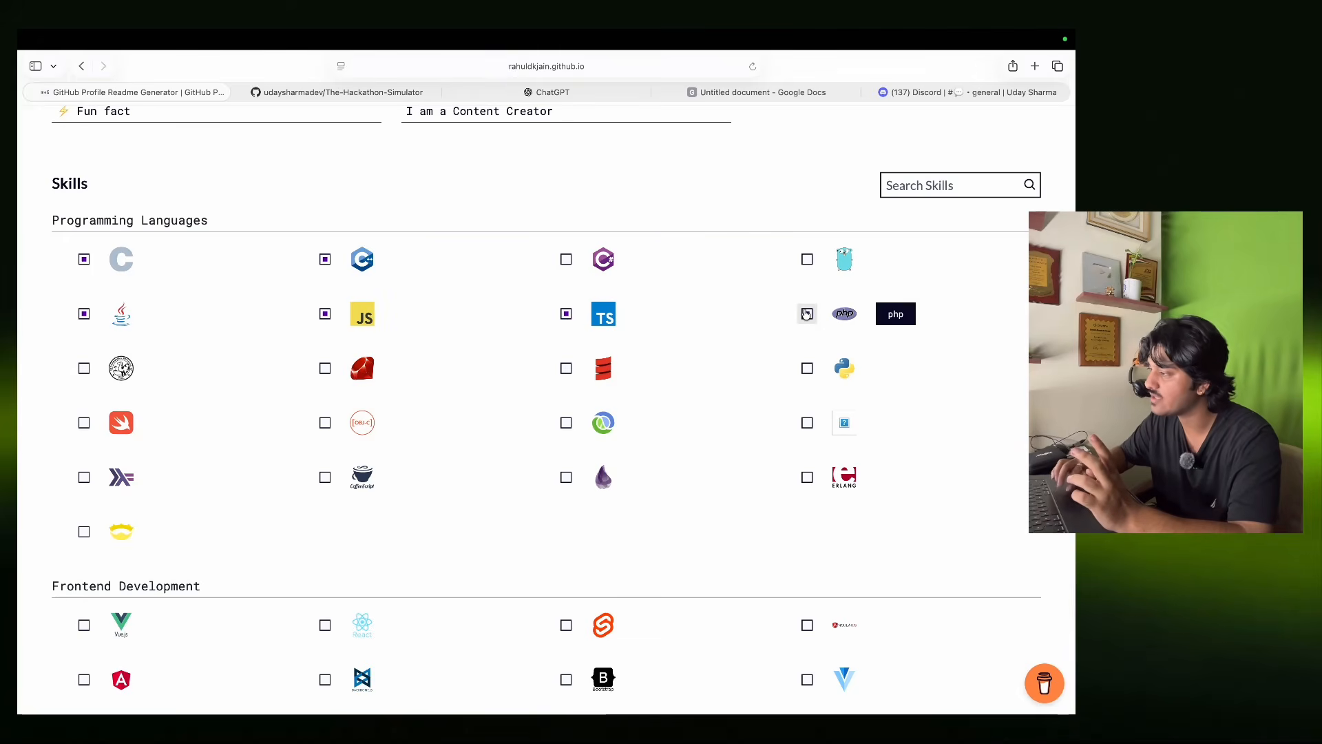
{"action": "left_click", "coordinate": [807, 368]}
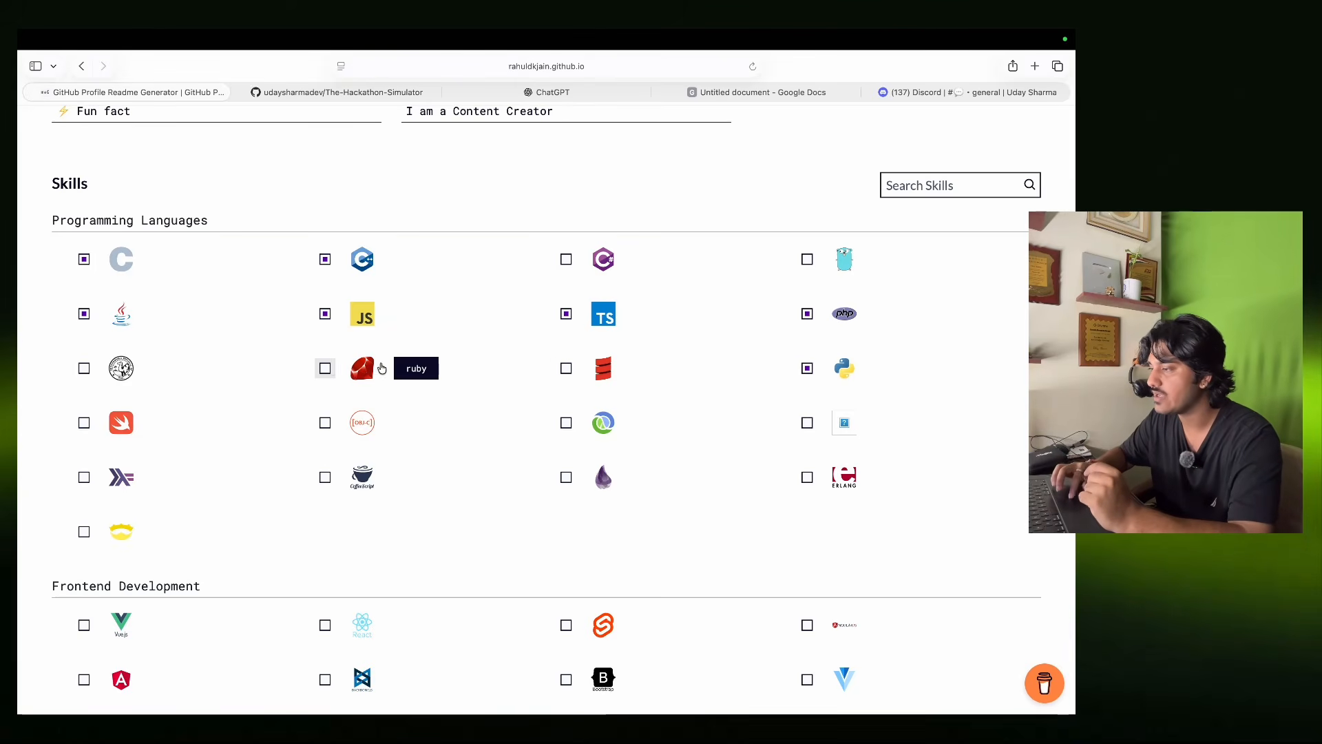
{"action": "left_click", "coordinate": [326, 368]}
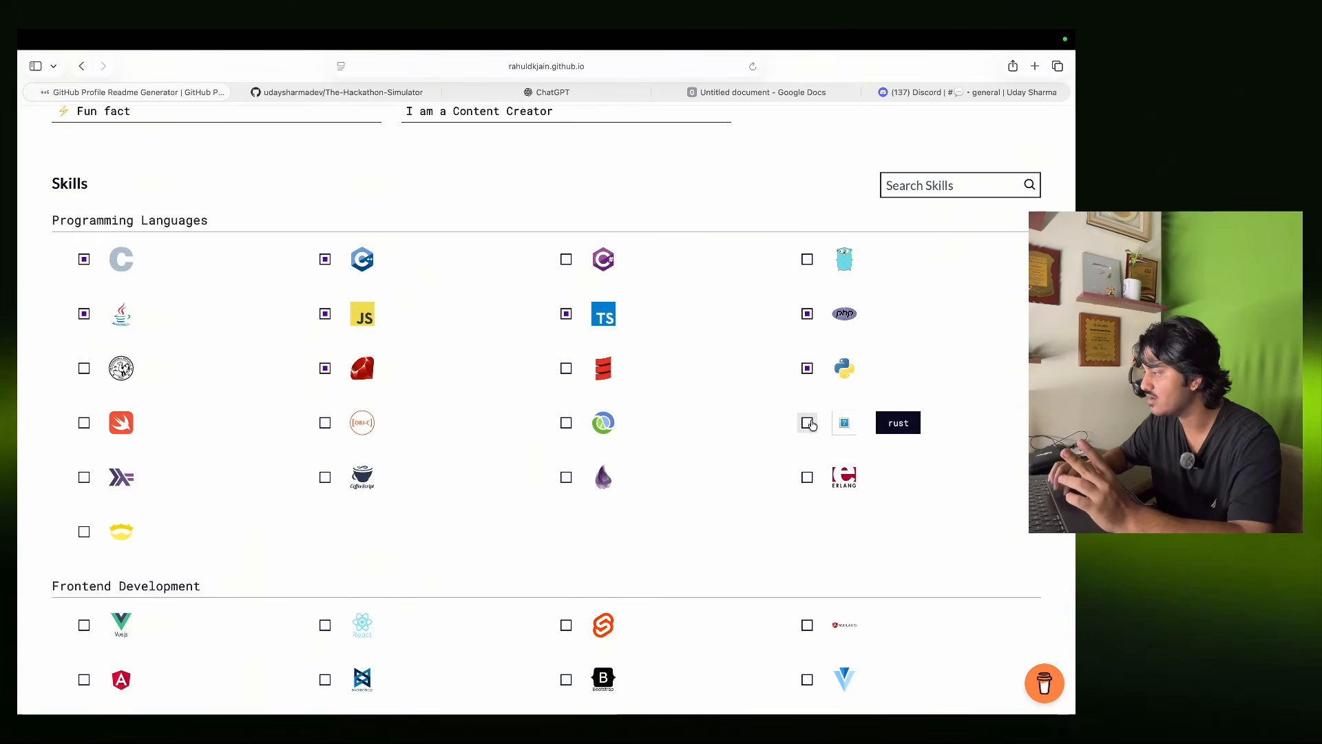
{"action": "scroll", "coordinate": [725, 593], "scroll_direction": "up", "scroll_amount": 1}
{"action": "scroll", "coordinate": [725, 597], "scroll_direction": "down", "scroll_amount": 7}
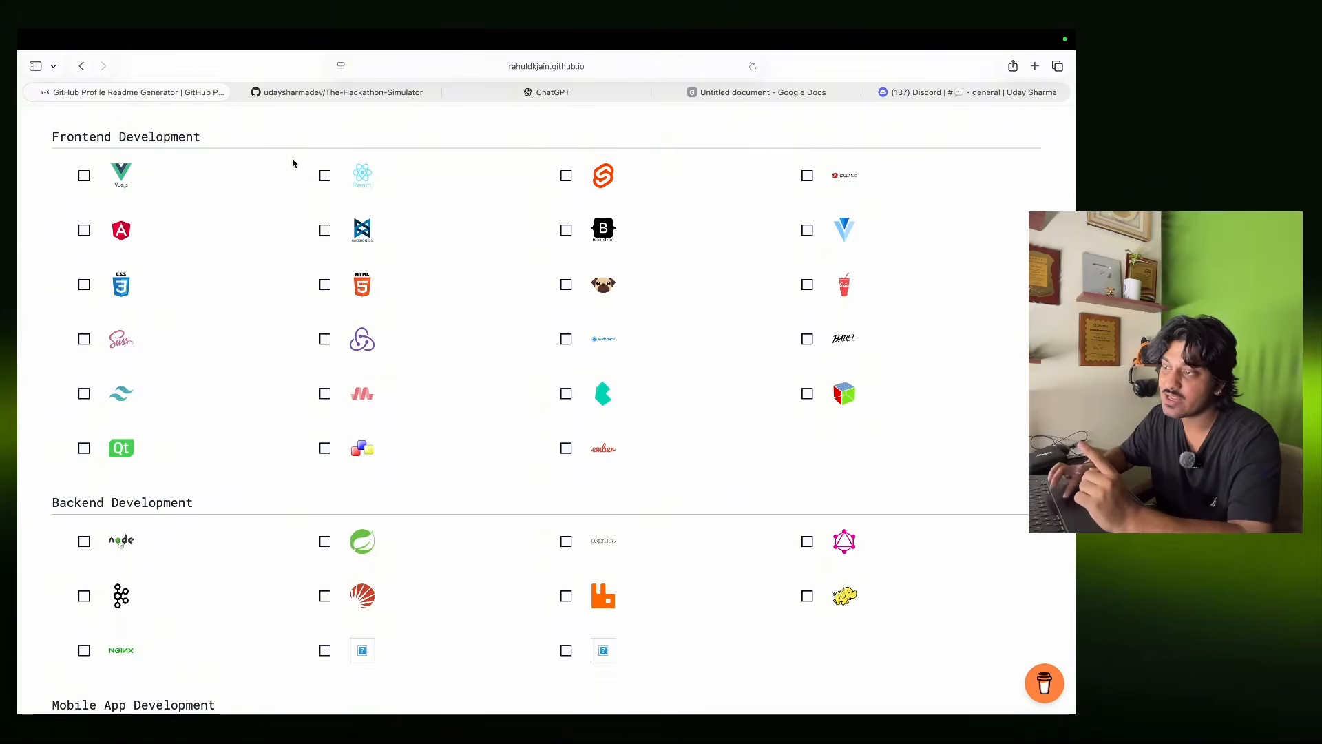
Tick Vue, React, Svelte, CSS3 and Tailwind under Frontend Development.
{"action": "left_click", "coordinate": [84, 175]}
{"action": "left_click", "coordinate": [324, 176]}
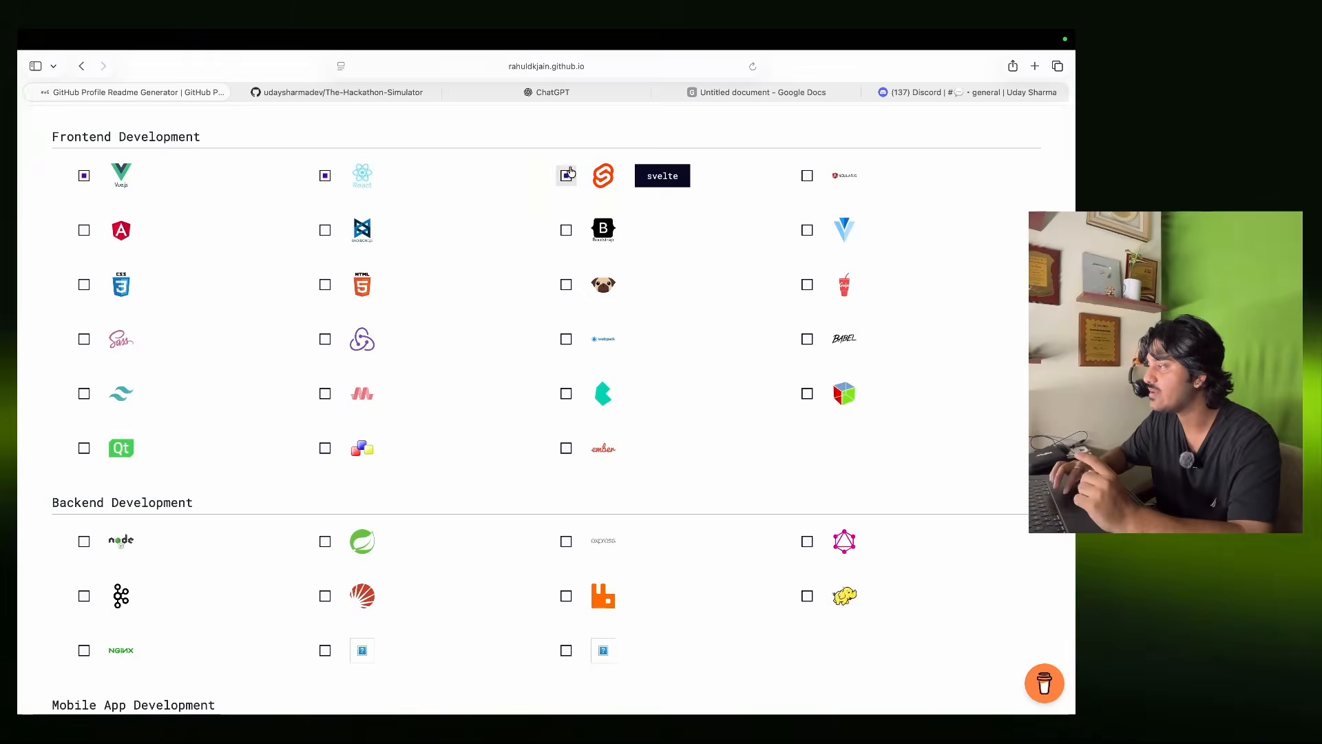
{"action": "left_click", "coordinate": [566, 176]}
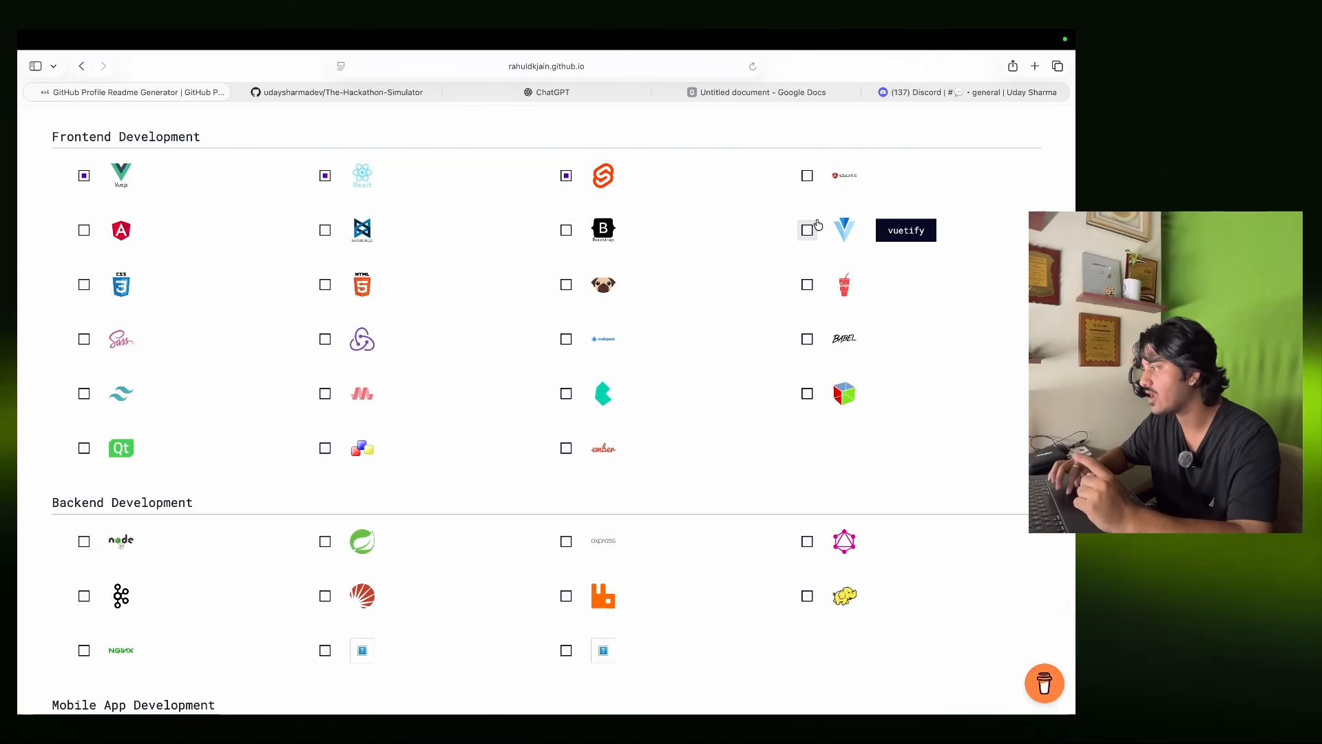
{"action": "left_click", "coordinate": [88, 285]}
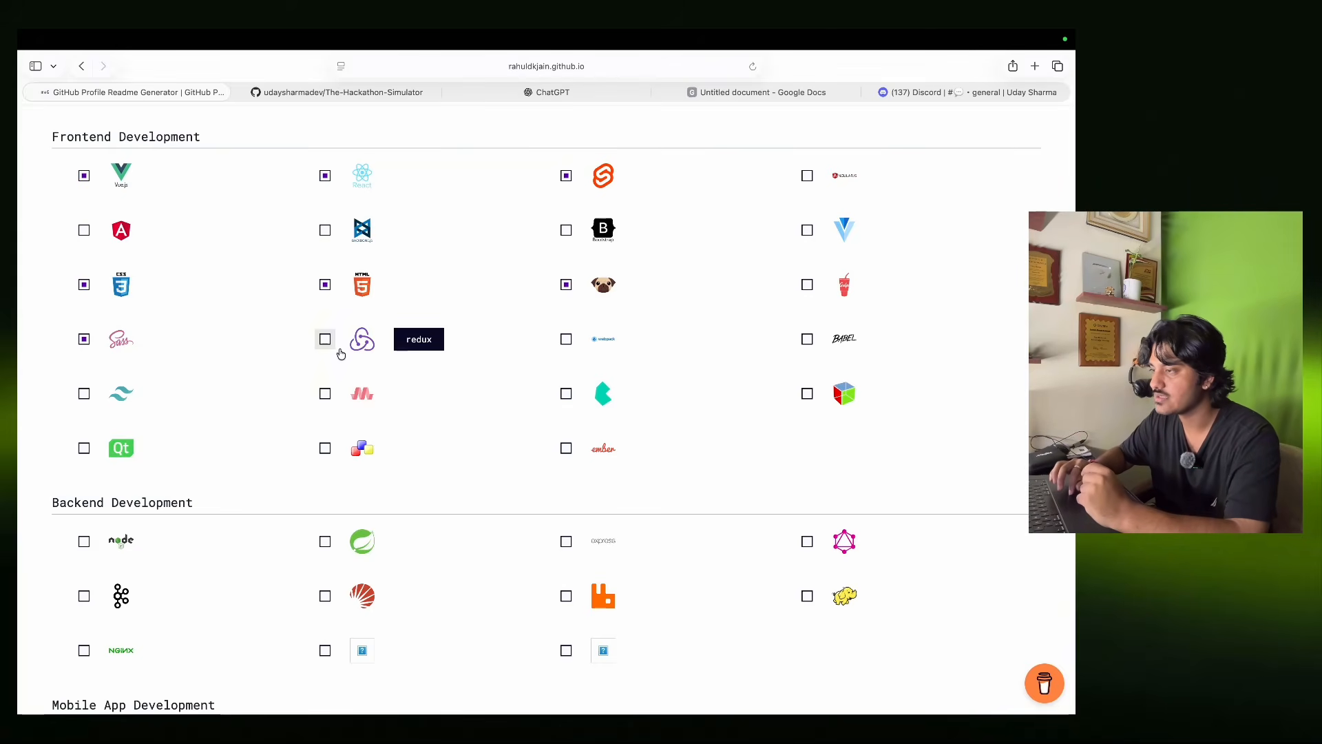
{"action": "left_click", "coordinate": [121, 396]}
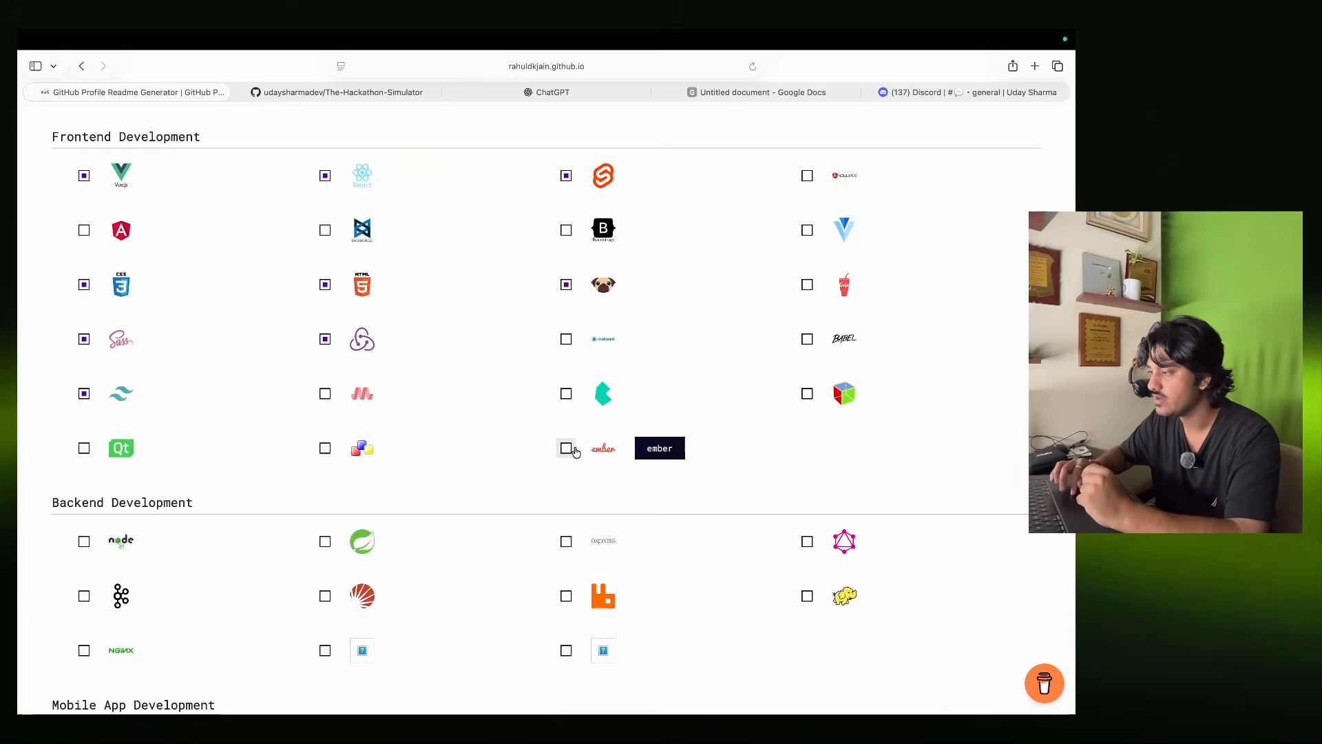
{"action": "scroll", "coordinate": [577, 453], "scroll_direction": "down", "scroll_amount": 3}
{"action": "scroll", "coordinate": [577, 454], "scroll_direction": "down", "scroll_amount": 5}
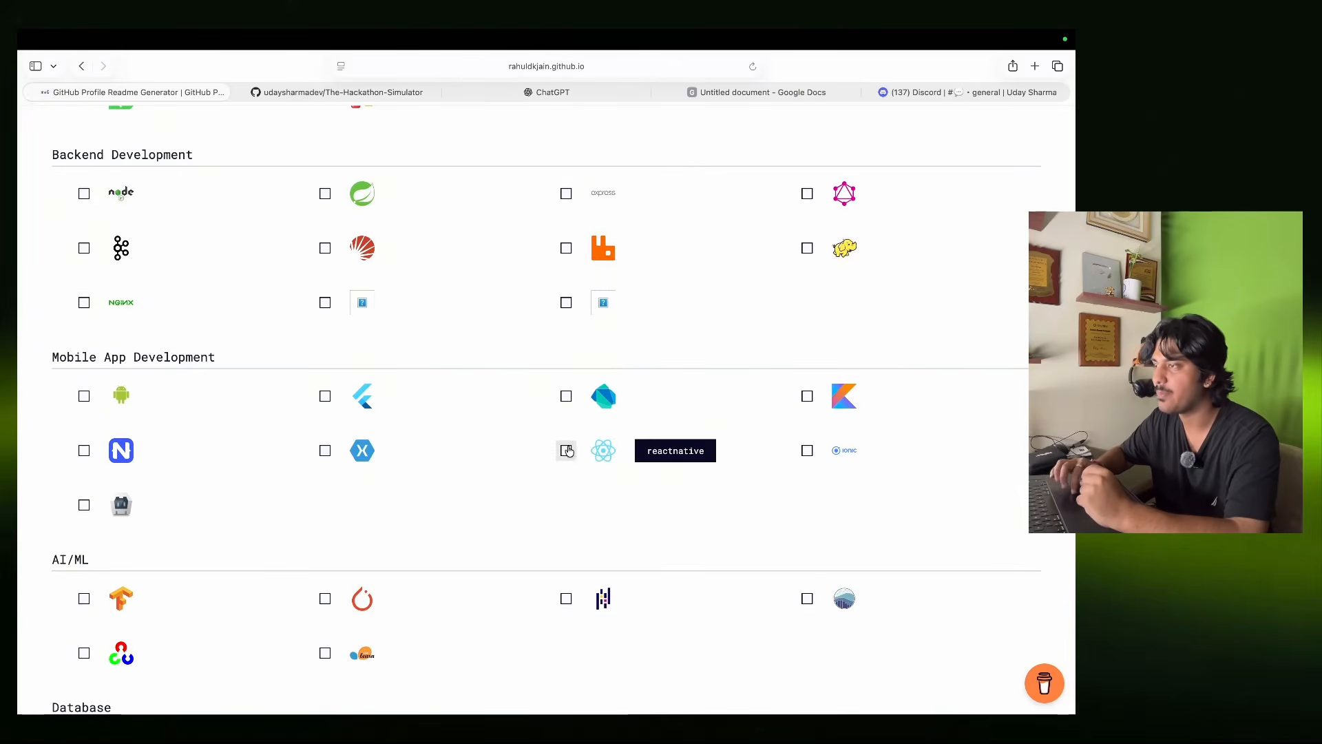
Tick Node.js, Spring, Express, nginx and NestJS for backend, plus Flutter and React Native for mobile.
{"action": "left_click", "coordinate": [118, 200]}
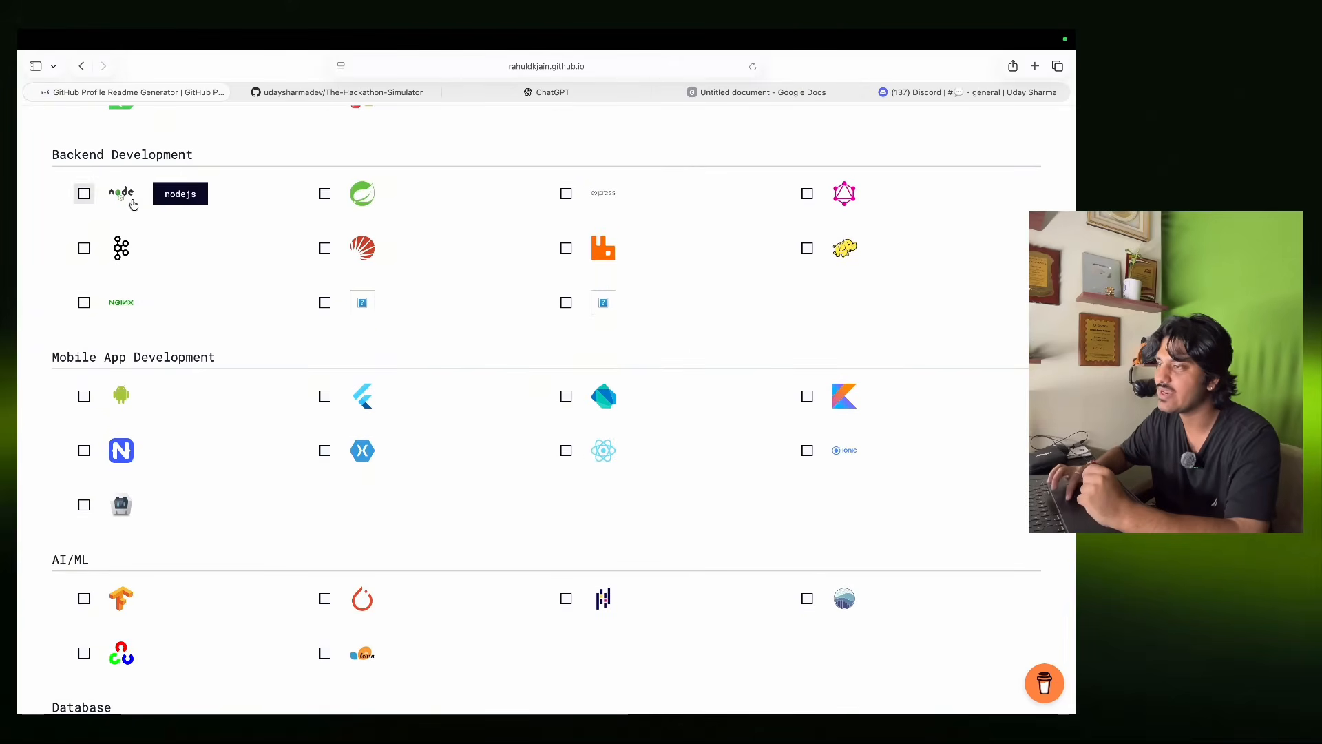
{"action": "left_click", "coordinate": [356, 196]}
{"action": "left_click", "coordinate": [566, 194]}
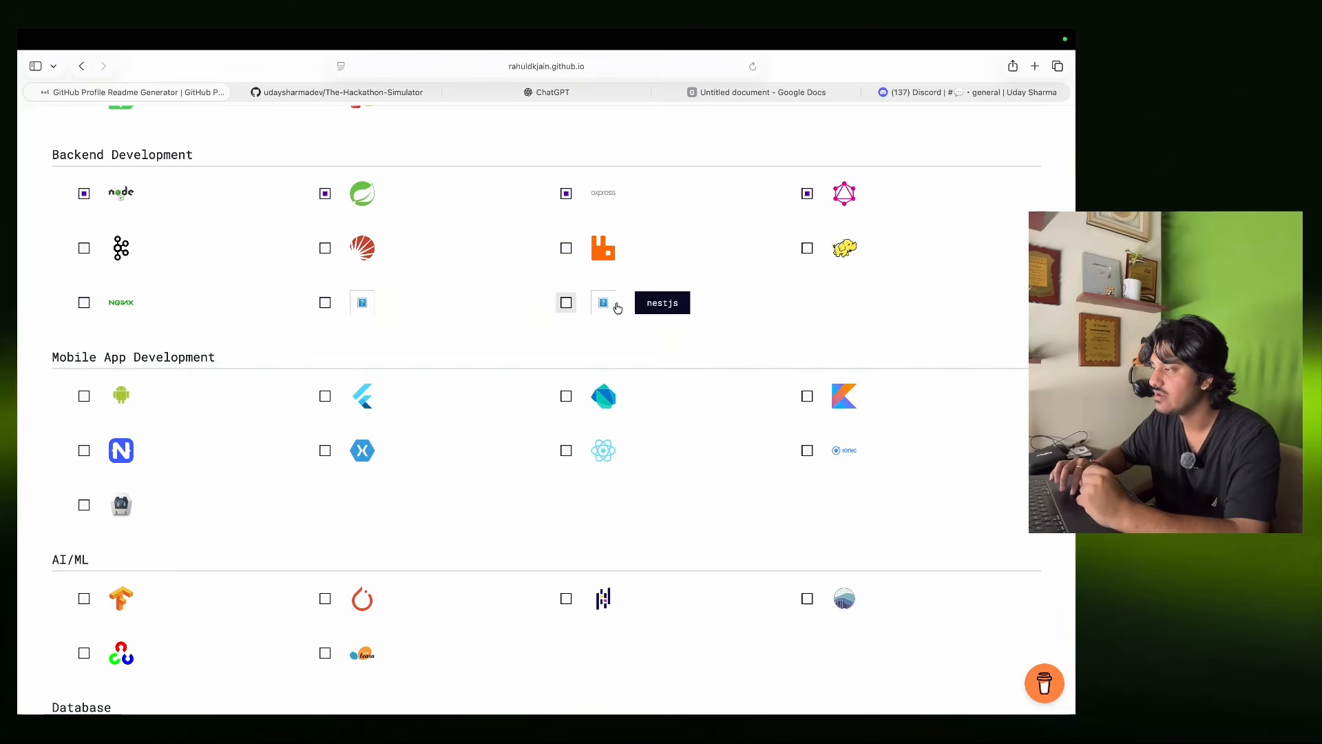
{"action": "left_click", "coordinate": [84, 302]}
{"action": "left_click", "coordinate": [566, 302]}
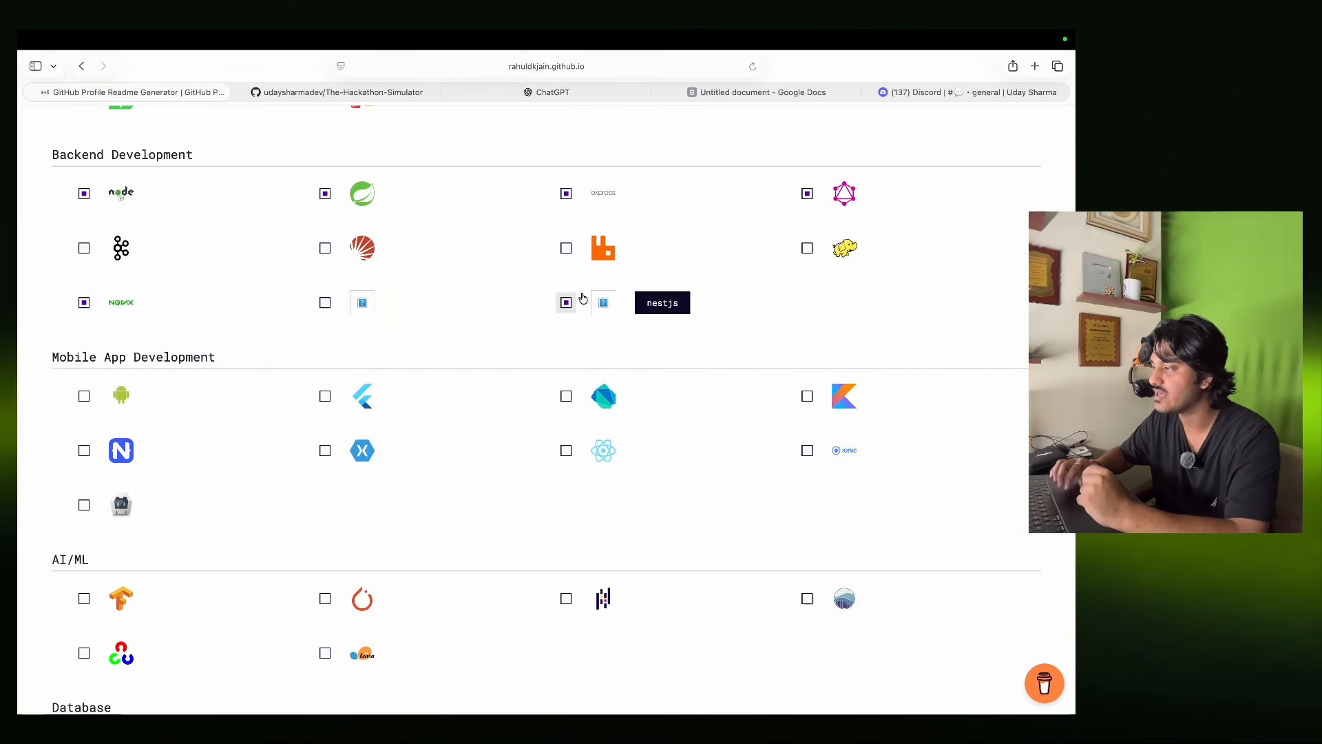
{"action": "scroll", "coordinate": [539, 345], "scroll_direction": "down", "scroll_amount": 5}
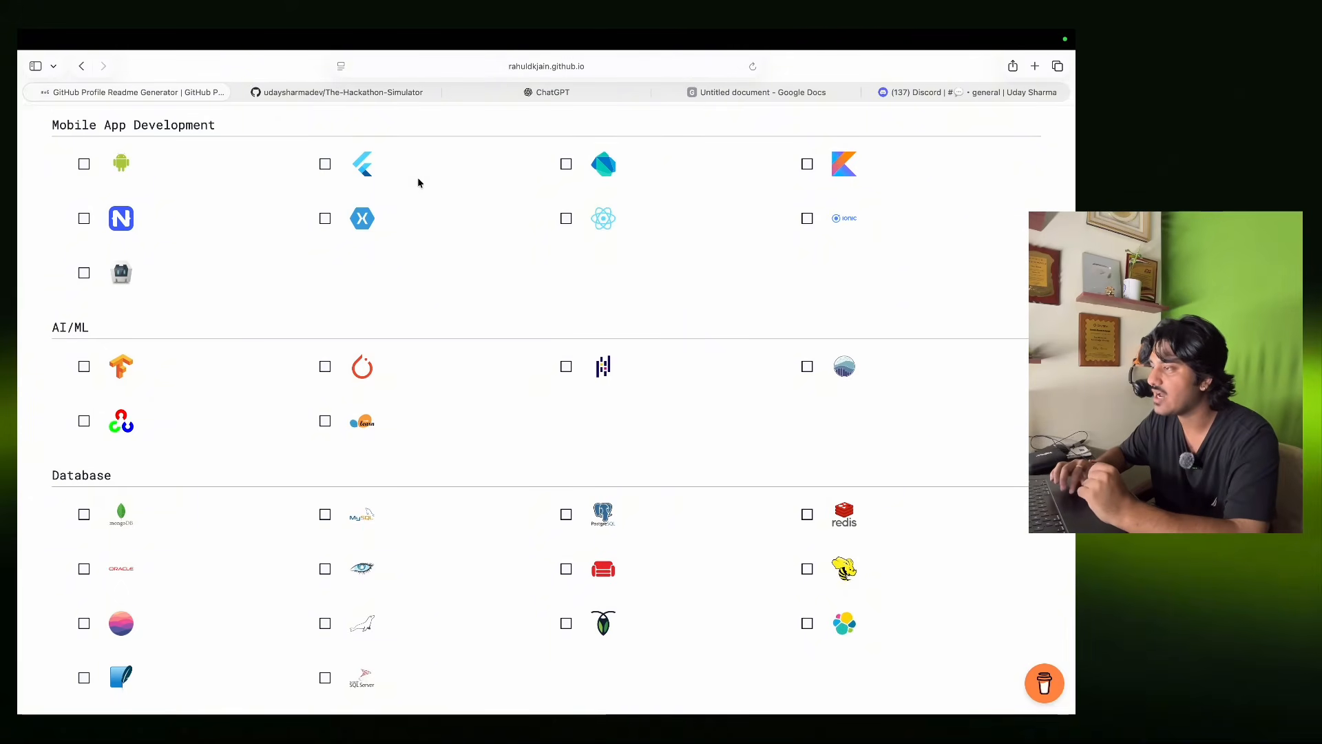
{"action": "left_click", "coordinate": [325, 164]}
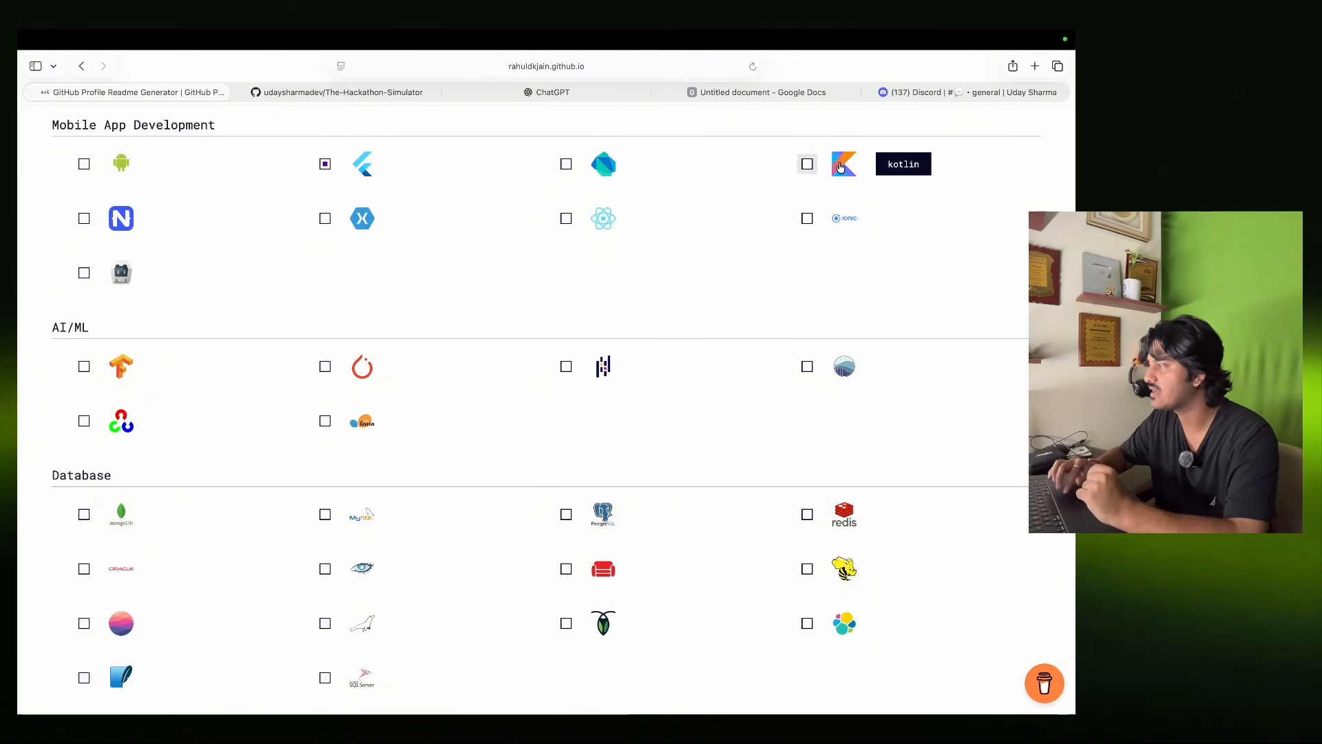
{"action": "left_click", "coordinate": [566, 218]}
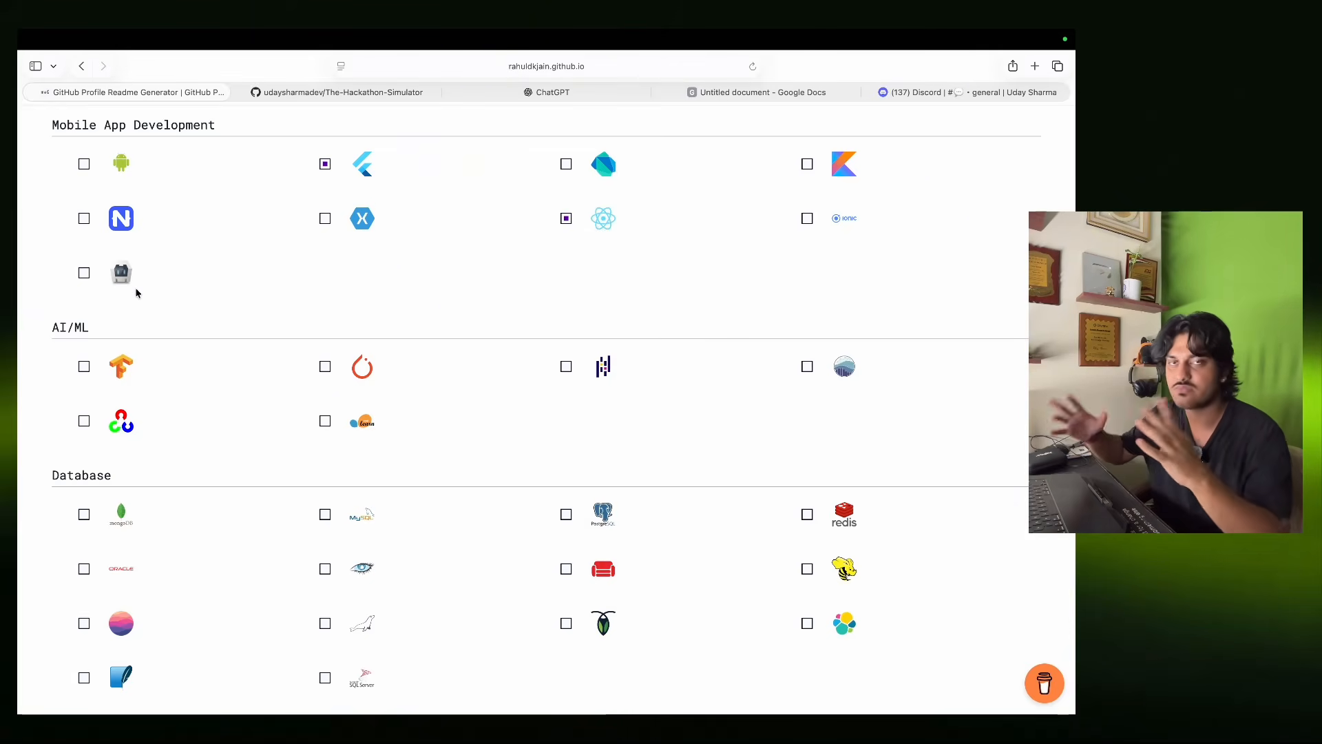
Tick PyTorch and seaborn for AI/ML, Chart.js for data visualization, and AWS and Azure for Devops.
{"action": "scroll", "coordinate": [135, 293], "scroll_direction": "down", "scroll_amount": 3}
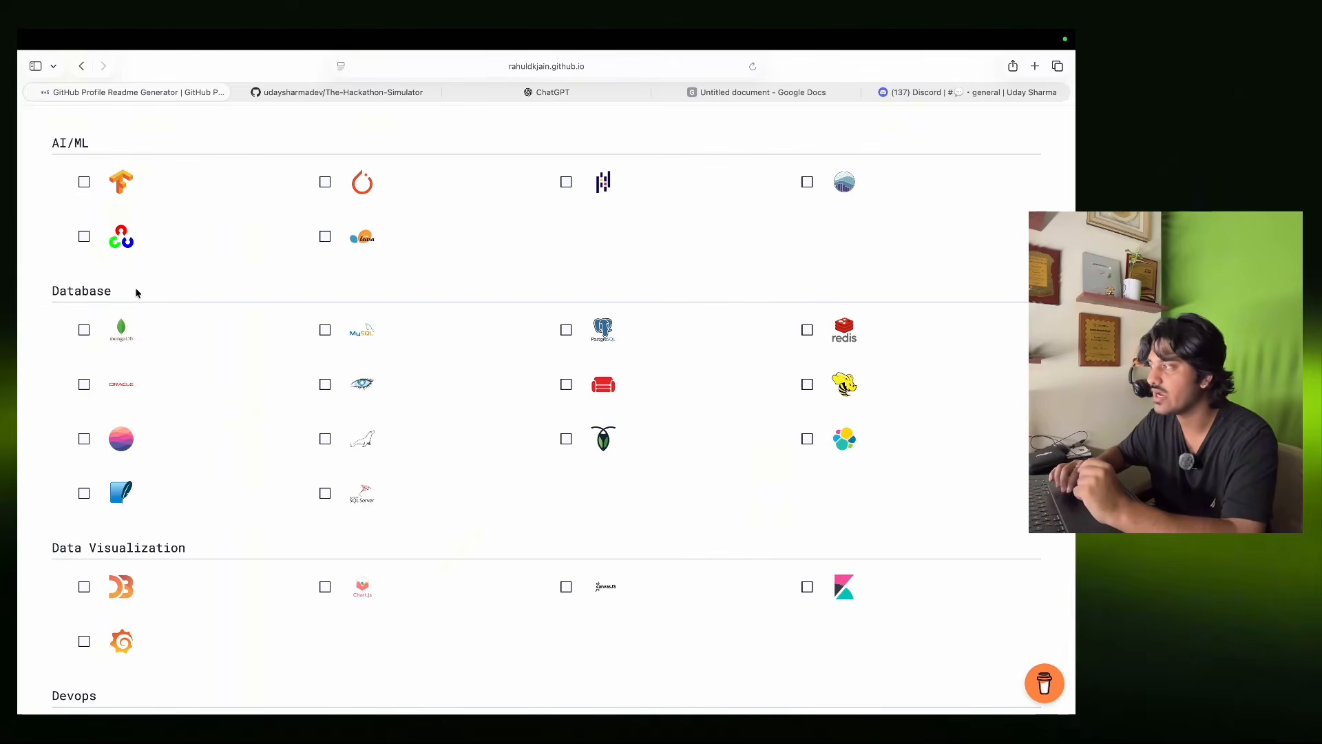
{"action": "mouse_move", "coordinate": [395, 32]}
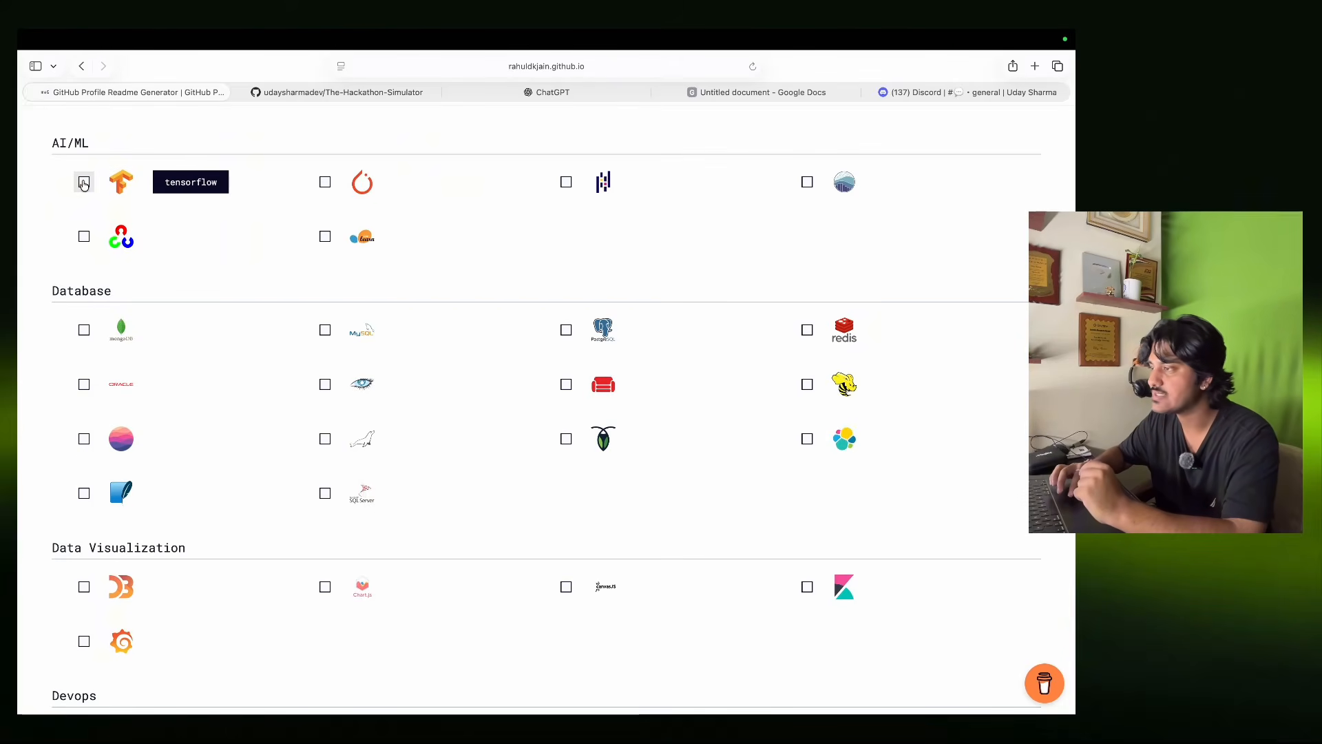
{"action": "left_click", "coordinate": [378, 182]}
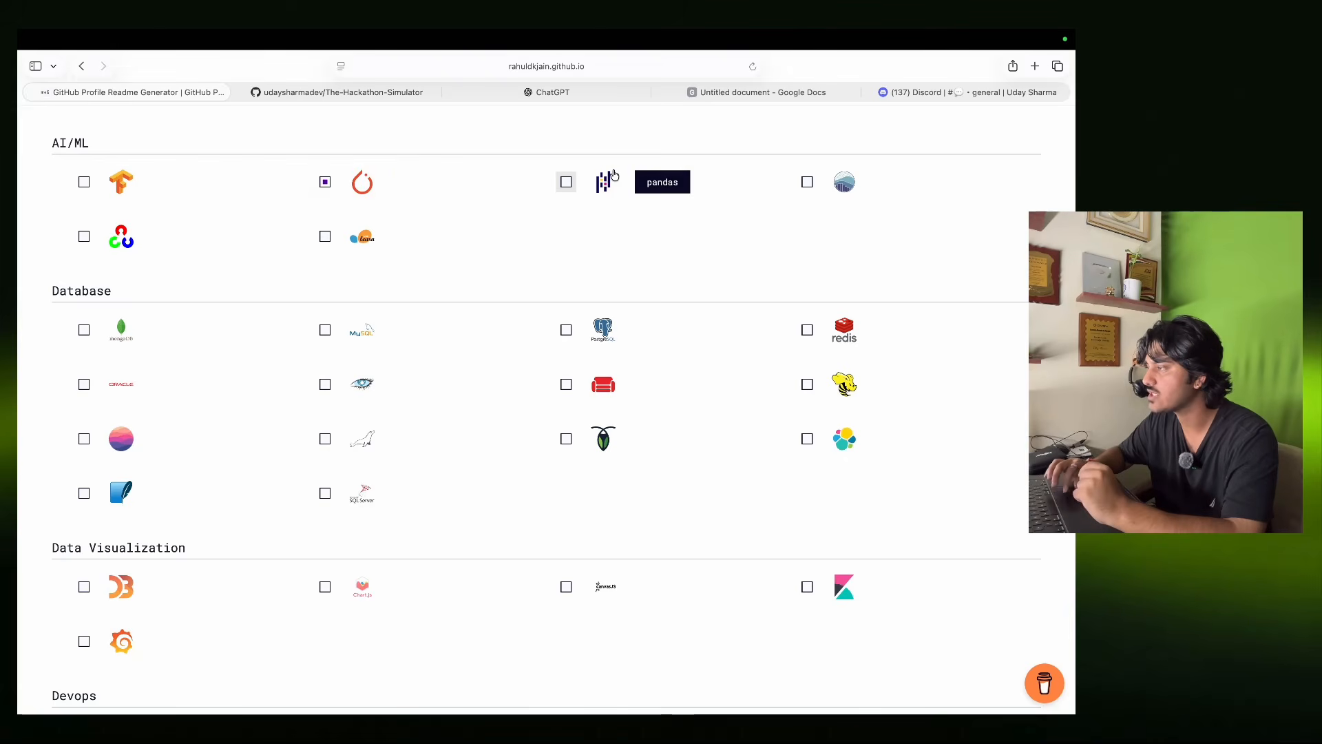
{"action": "left_click", "coordinate": [807, 183]}
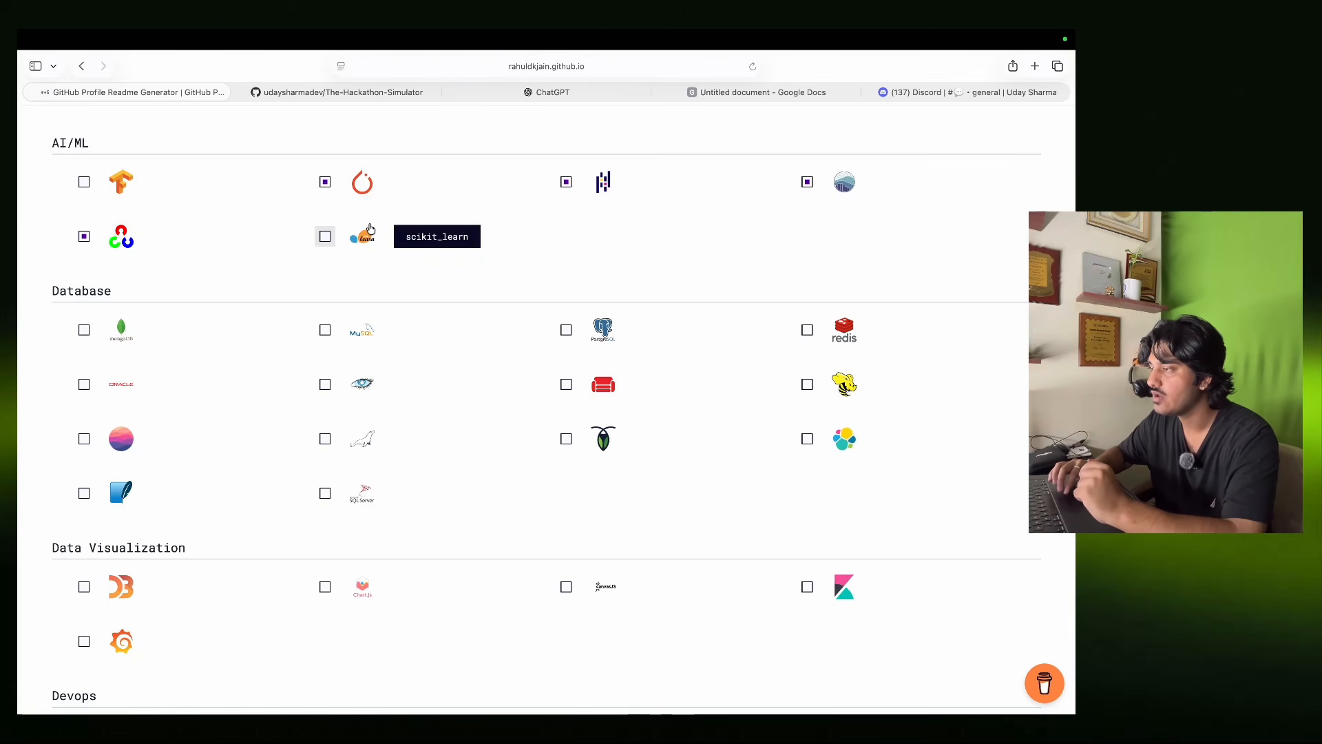
{"action": "scroll", "coordinate": [383, 404], "scroll_direction": "down", "scroll_amount": 5}
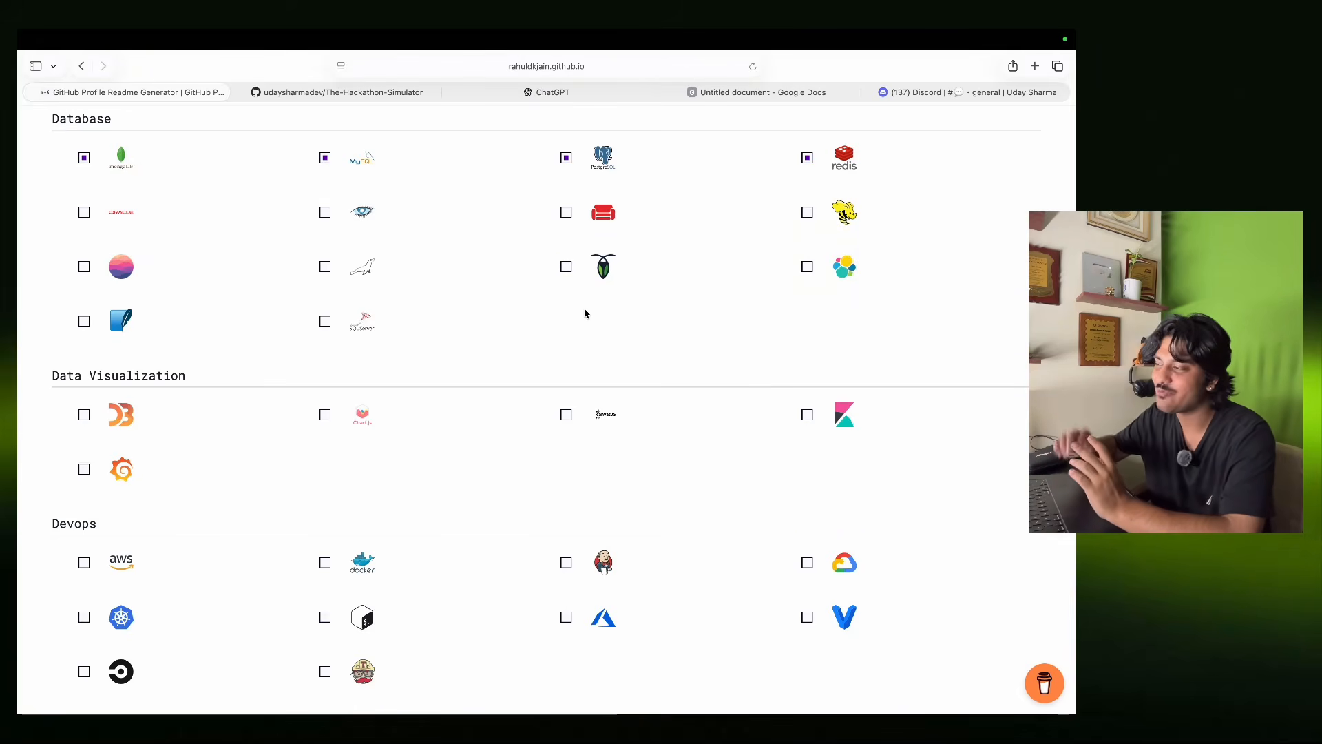
{"action": "scroll", "coordinate": [584, 313], "scroll_direction": "down", "scroll_amount": 3}
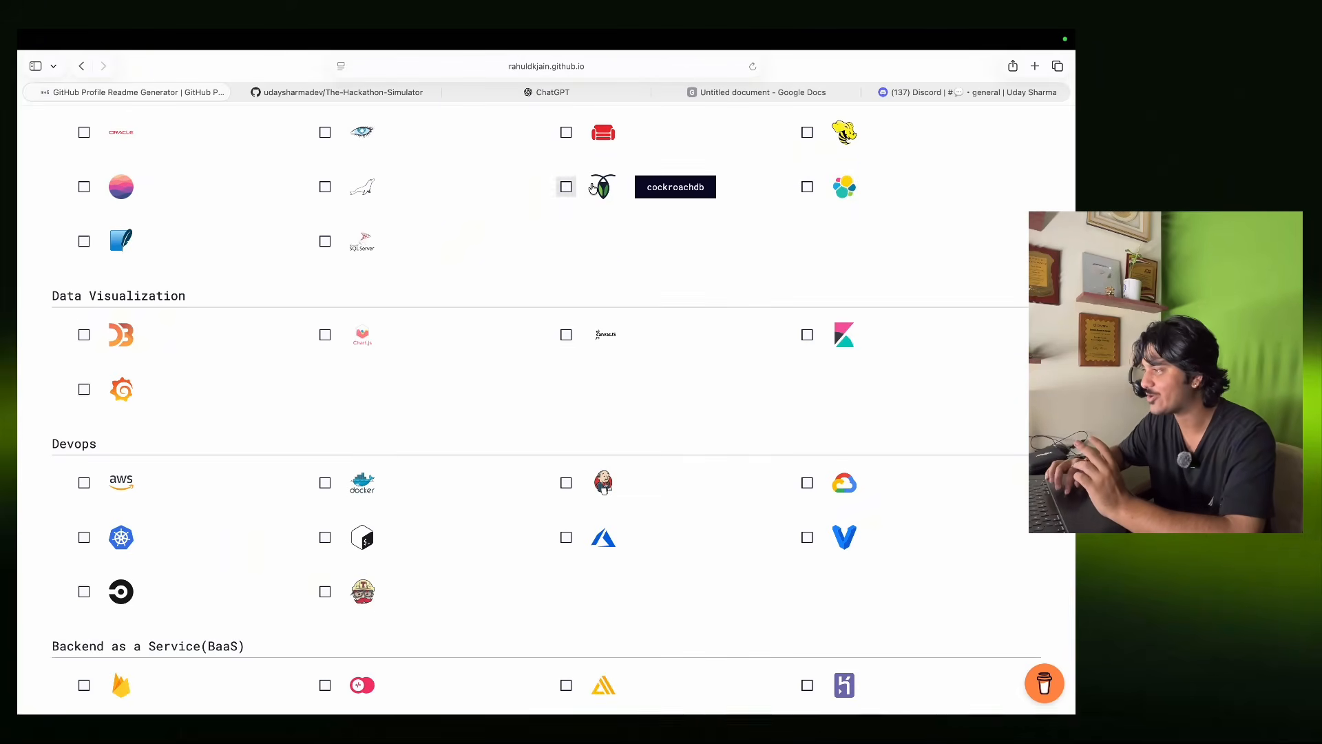
{"action": "scroll", "coordinate": [478, 297], "scroll_direction": "down", "scroll_amount": 4}
{"action": "scroll", "coordinate": [478, 299], "scroll_direction": "down", "scroll_amount": 2}
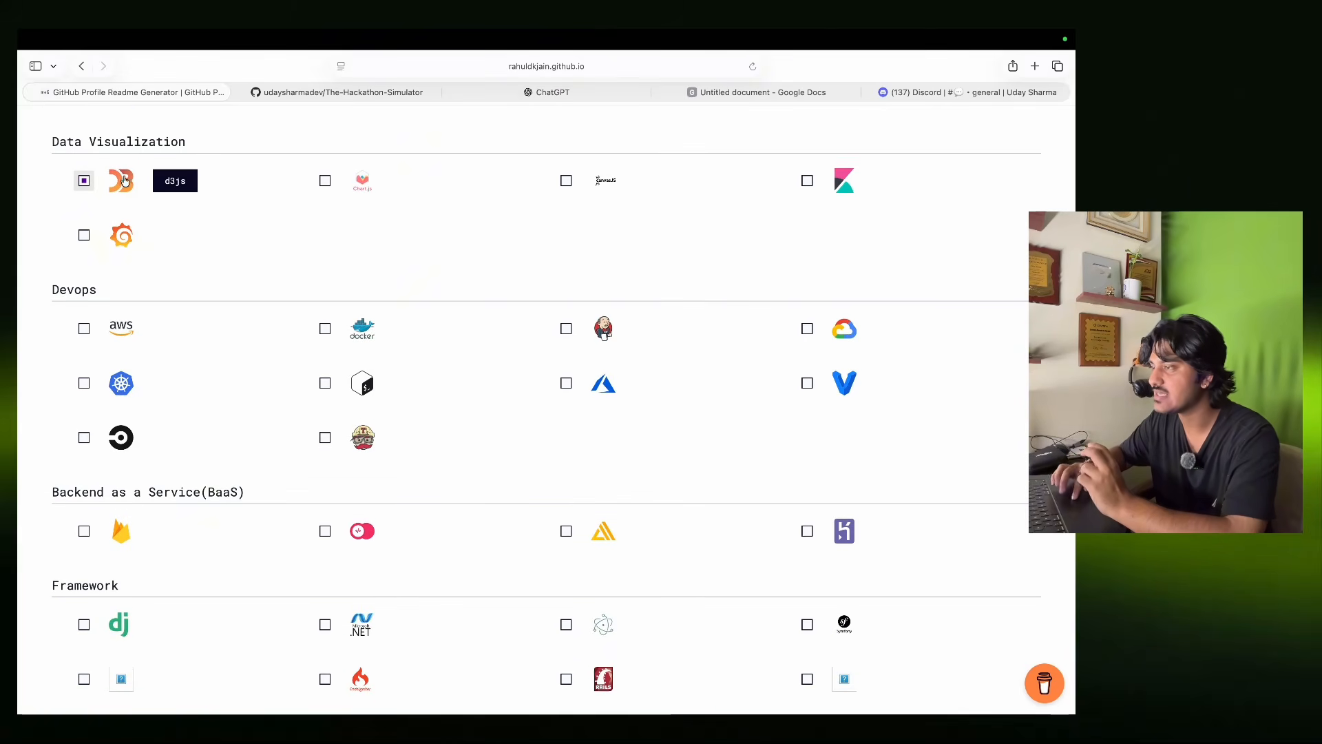
{"action": "left_click", "coordinate": [400, 186]}
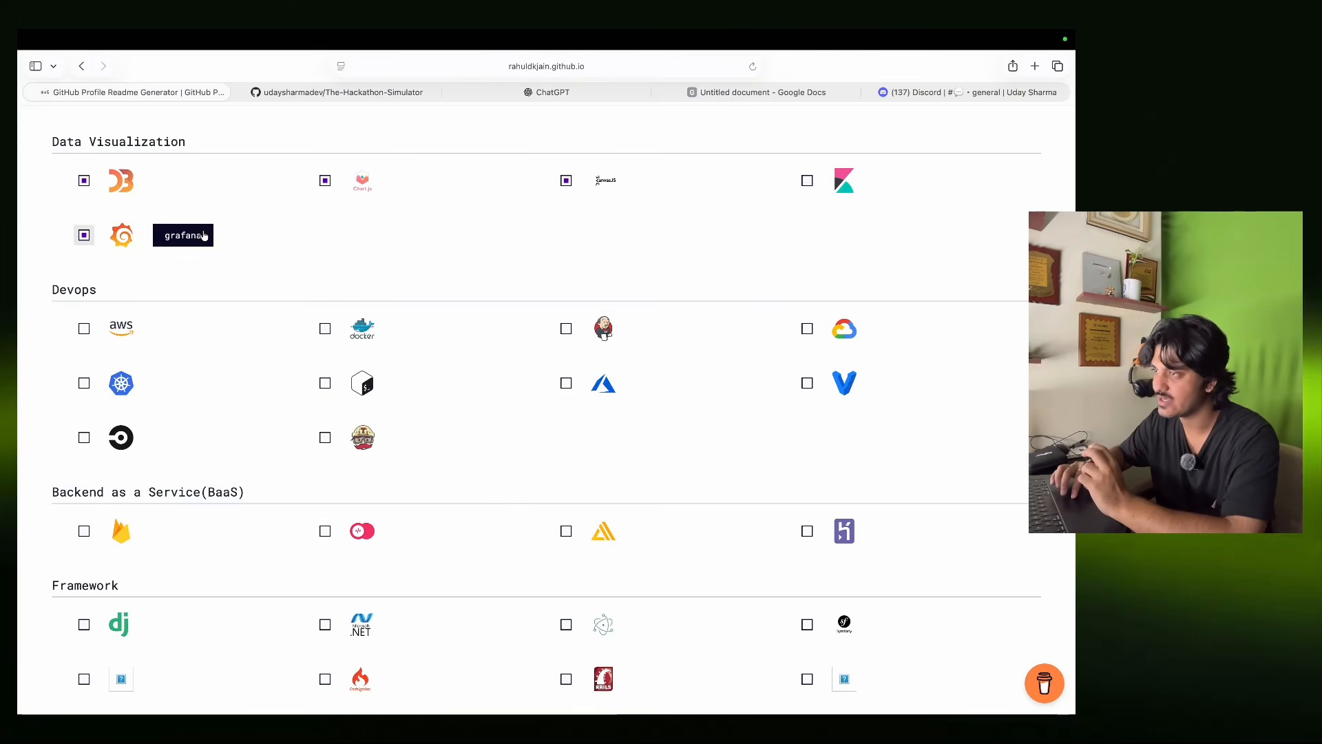
{"action": "scroll", "coordinate": [350, 263], "scroll_direction": "down", "scroll_amount": 3}
{"action": "scroll", "coordinate": [352, 270], "scroll_direction": "down", "scroll_amount": 1}
{"action": "left_click", "coordinate": [84, 180]}
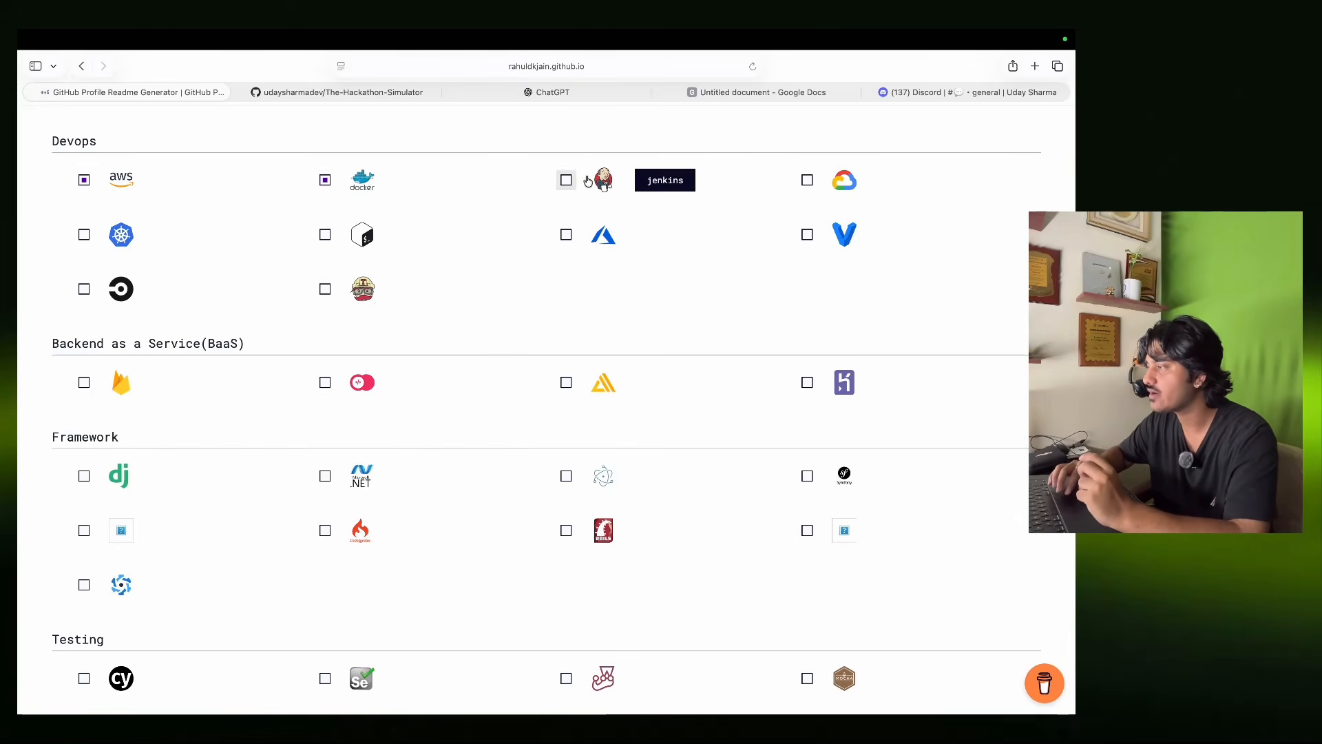
{"action": "left_click", "coordinate": [563, 234]}
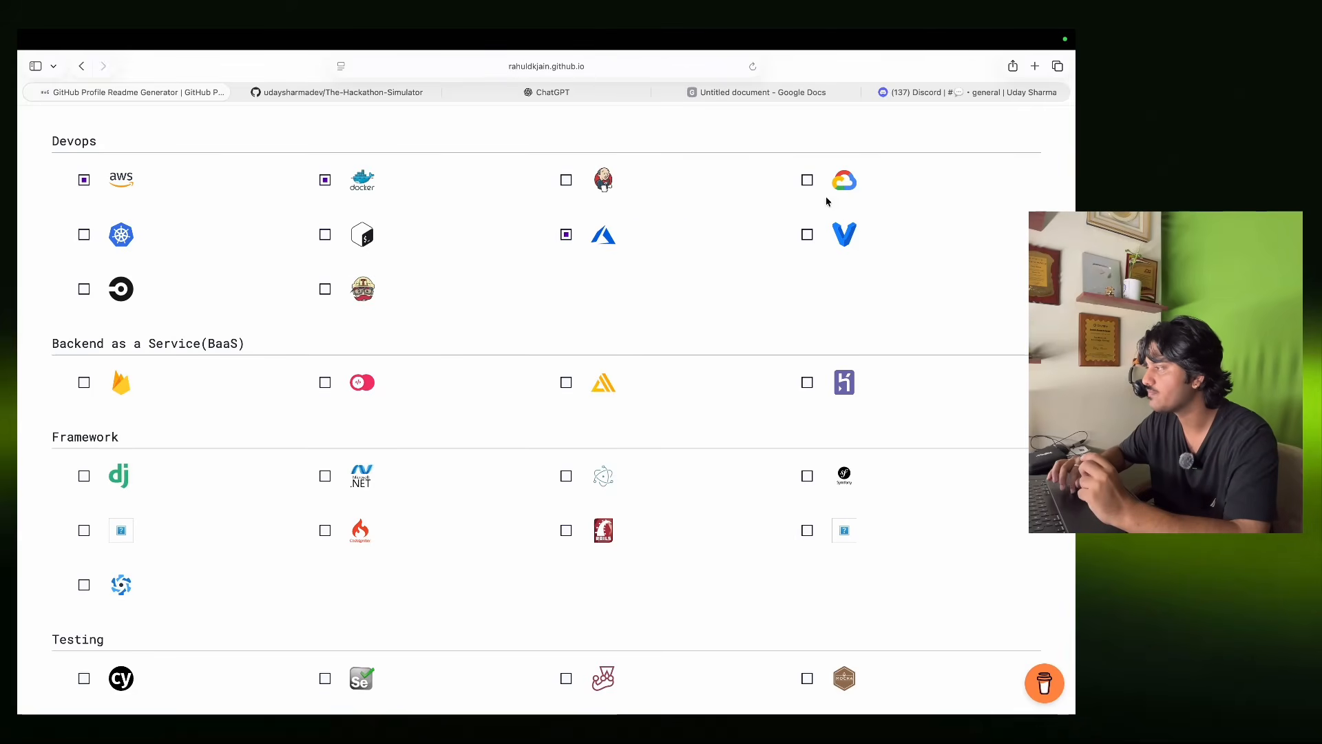
{"action": "mouse_move", "coordinate": [659, 308]}
{"action": "scroll", "coordinate": [659, 309], "scroll_direction": "down", "scroll_amount": 5}
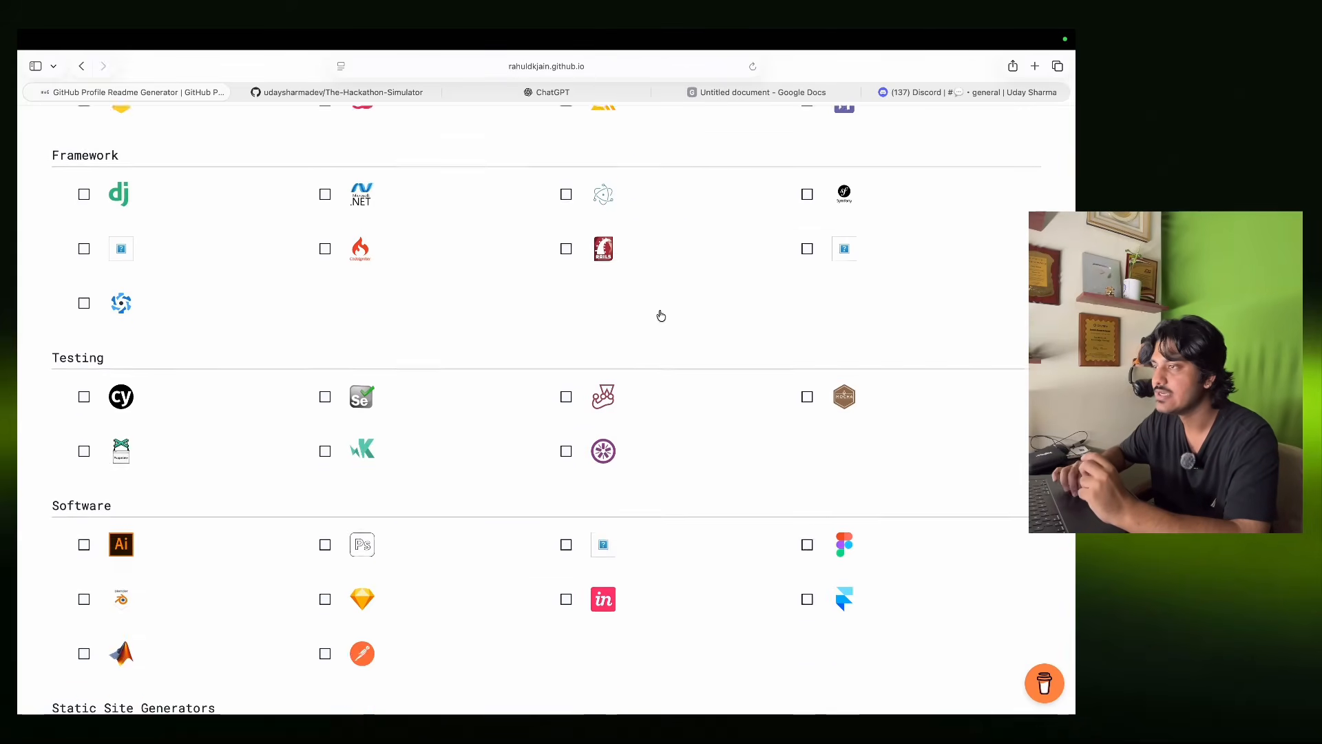
Tick Firebase as a backend-service skill.
{"action": "scroll", "coordinate": [659, 308], "scroll_direction": "up", "scroll_amount": 2}
{"action": "left_click", "coordinate": [194, 171]}
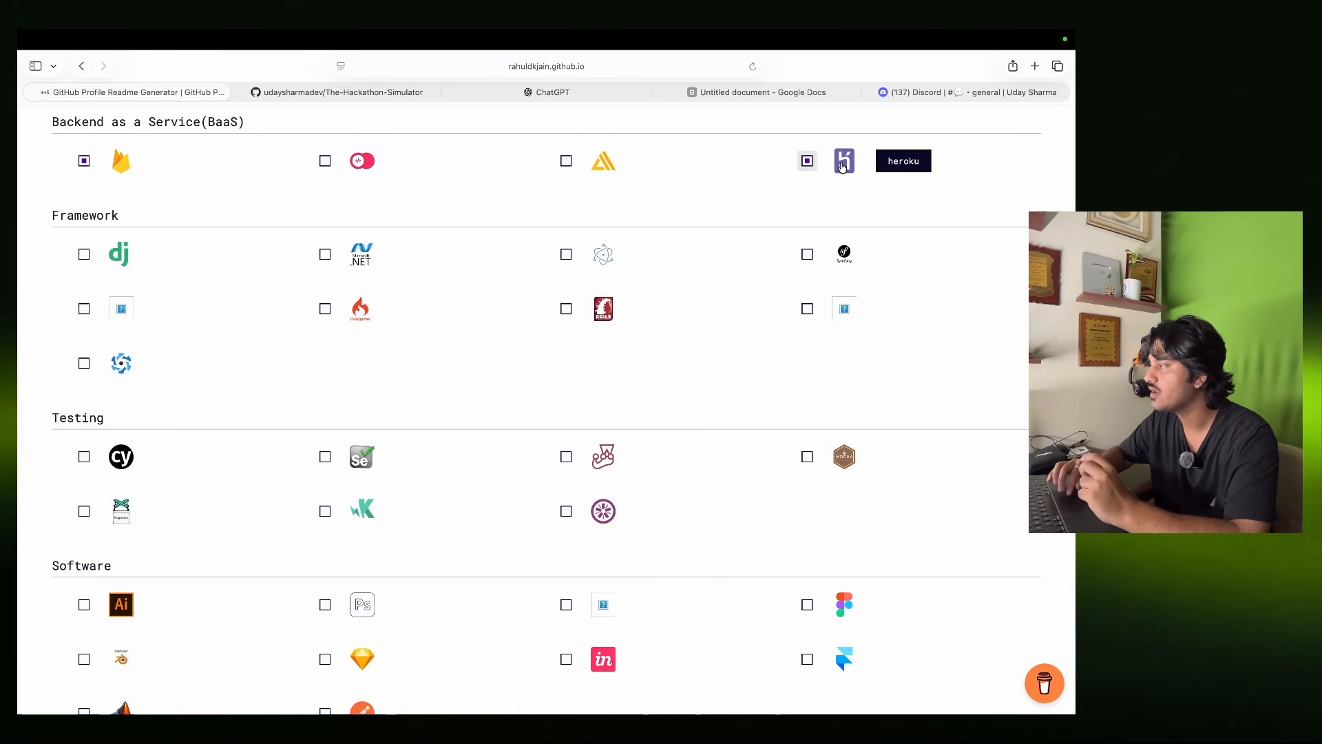
{"action": "scroll", "coordinate": [705, 324], "scroll_direction": "down", "scroll_amount": 2}
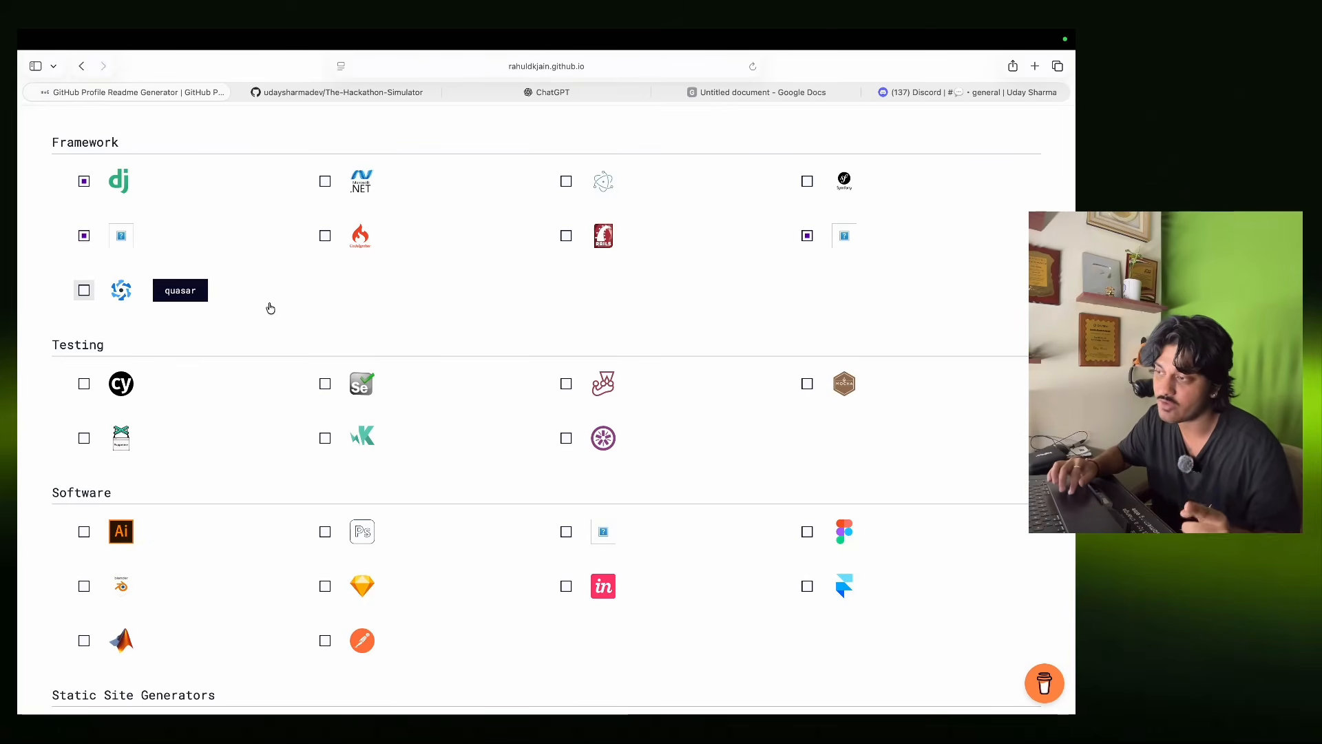
{"action": "scroll", "coordinate": [243, 346], "scroll_direction": "down", "scroll_amount": 4}
{"action": "scroll", "coordinate": [243, 346], "scroll_direction": "down", "scroll_amount": 1}
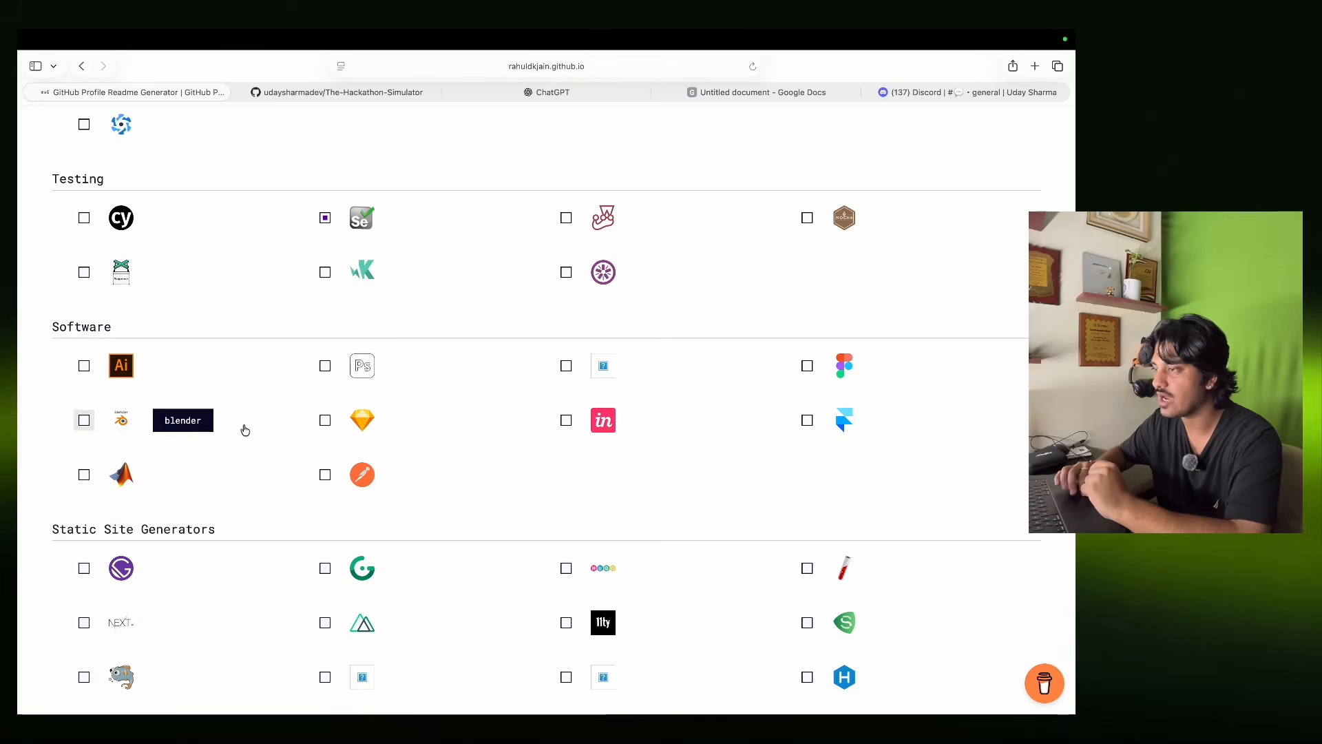
{"action": "scroll", "coordinate": [243, 428], "scroll_direction": "down", "scroll_amount": 1}
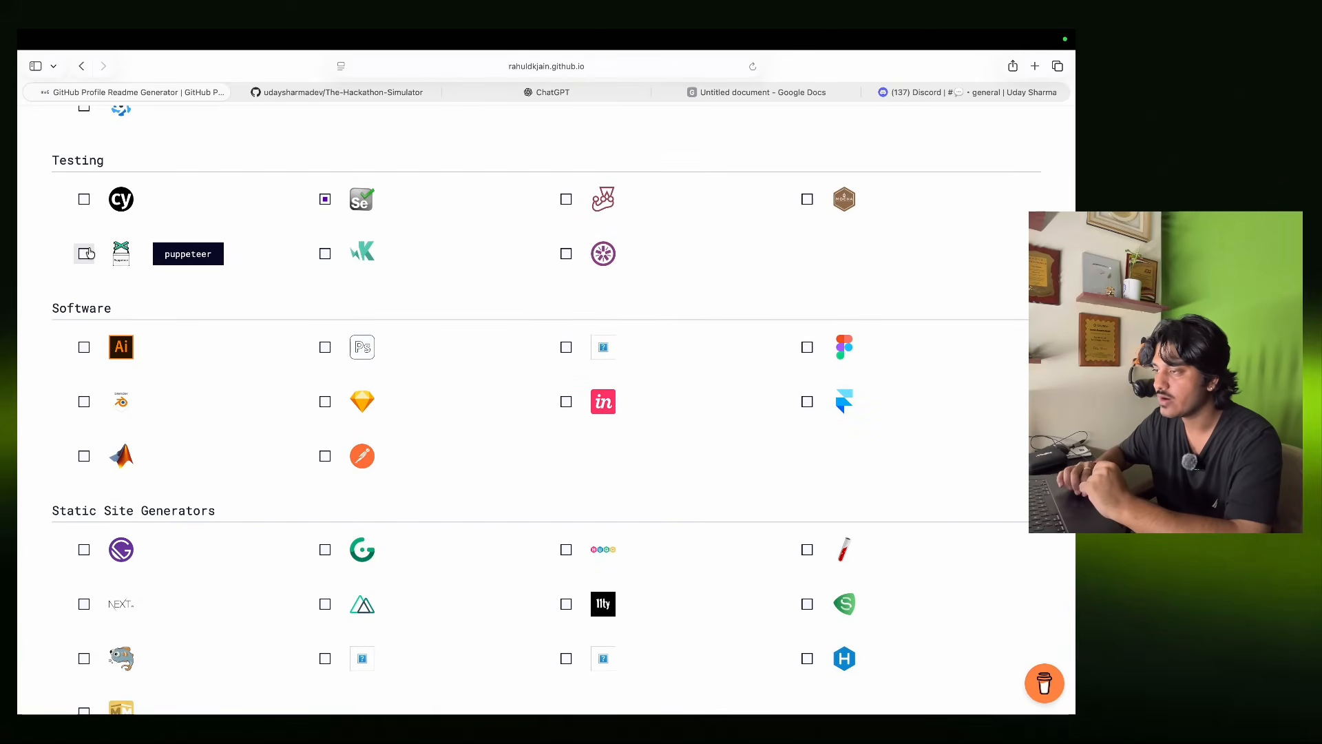
{"action": "scroll", "coordinate": [444, 305], "scroll_direction": "down", "scroll_amount": 5}
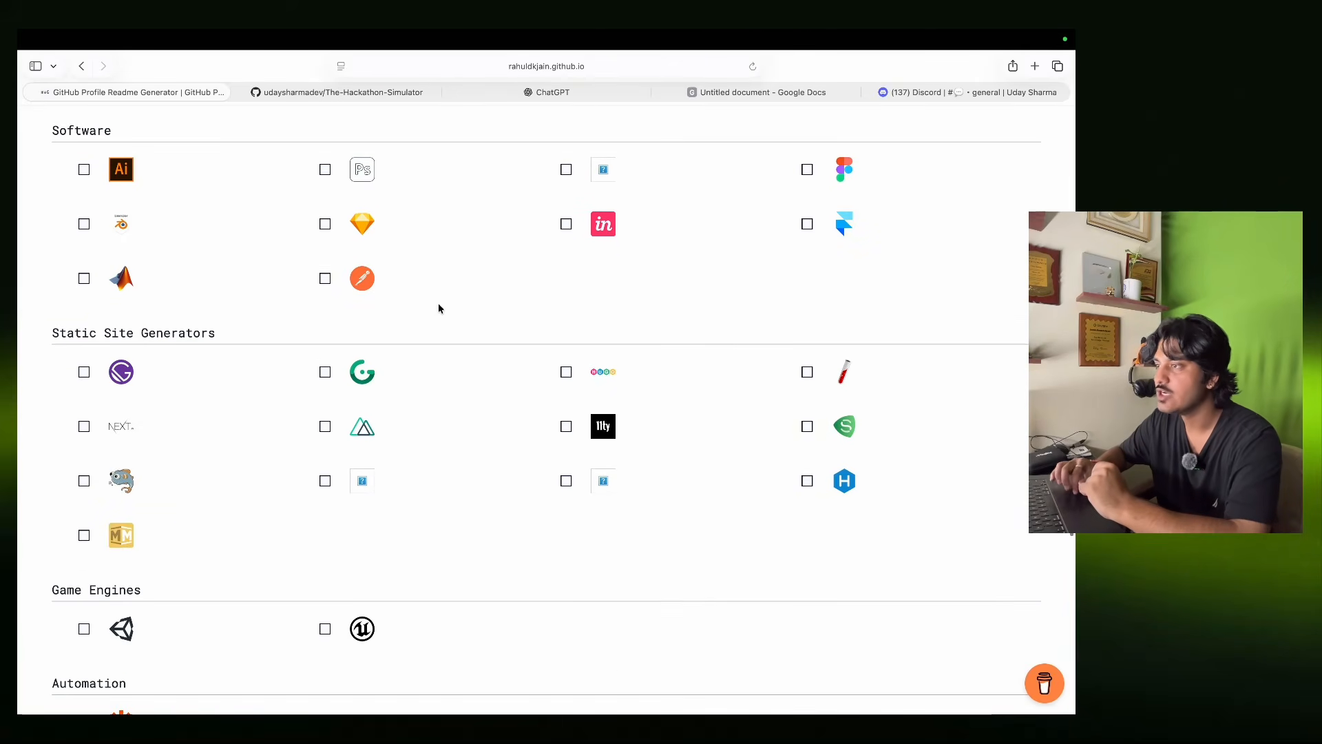
Tick Illustrator, XD and Framer under the Software skills.
{"action": "left_click", "coordinate": [84, 169]}
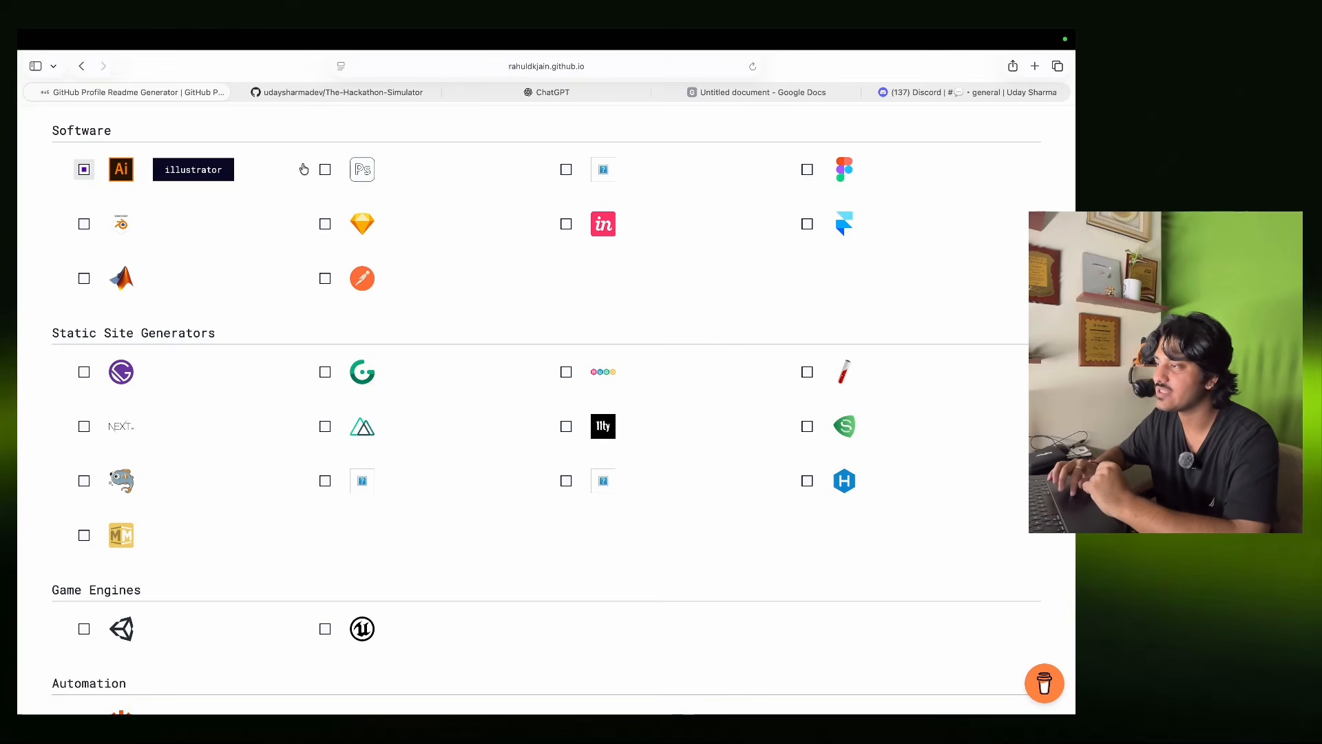
{"action": "left_click", "coordinate": [566, 170]}
{"action": "left_click", "coordinate": [807, 224]}
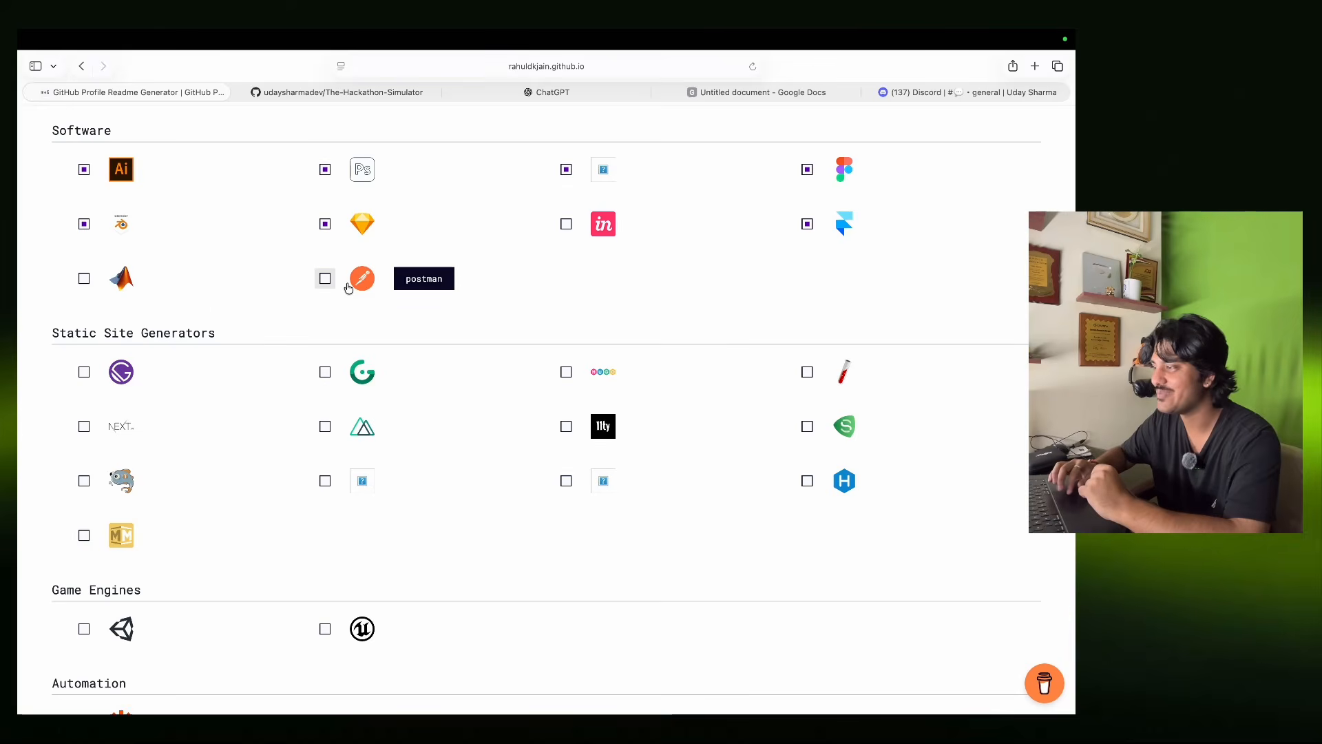
{"action": "scroll", "coordinate": [456, 358], "scroll_direction": "down", "scroll_amount": 5}
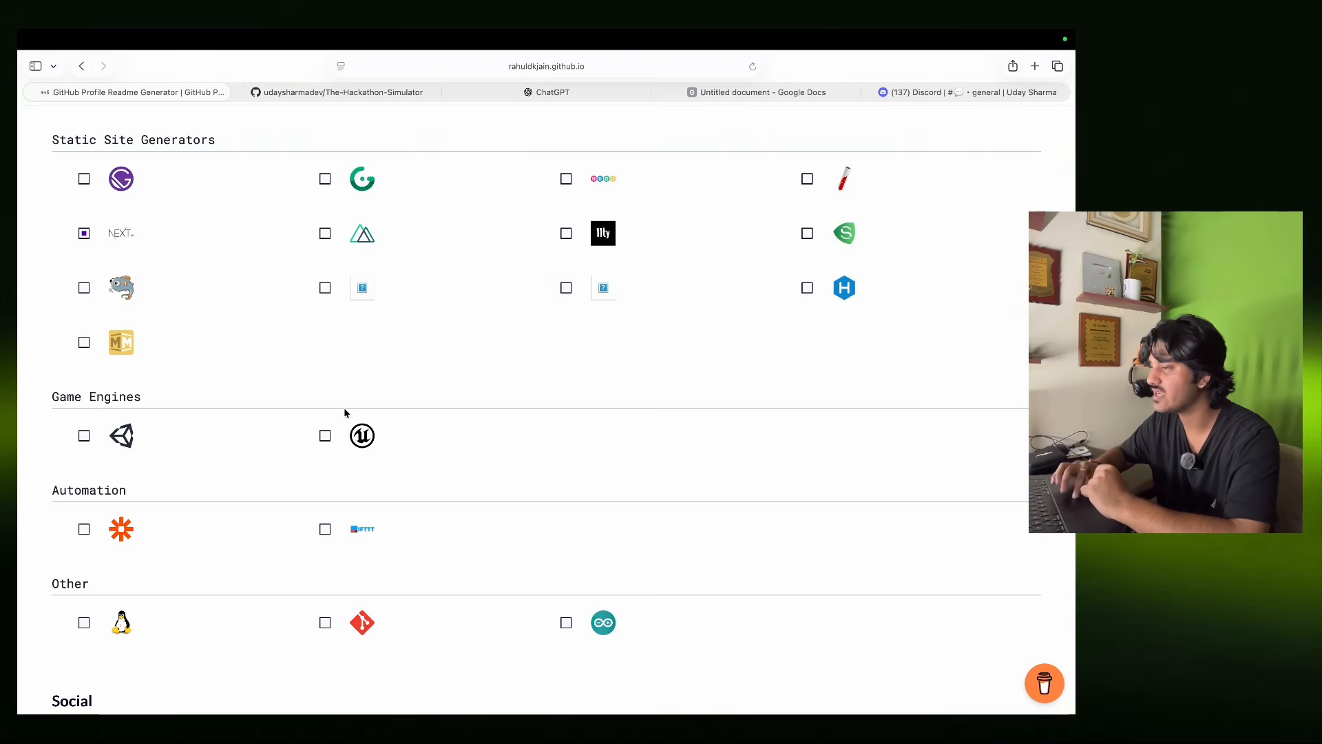
{"action": "scroll", "coordinate": [319, 416], "scroll_direction": "down", "scroll_amount": 5}
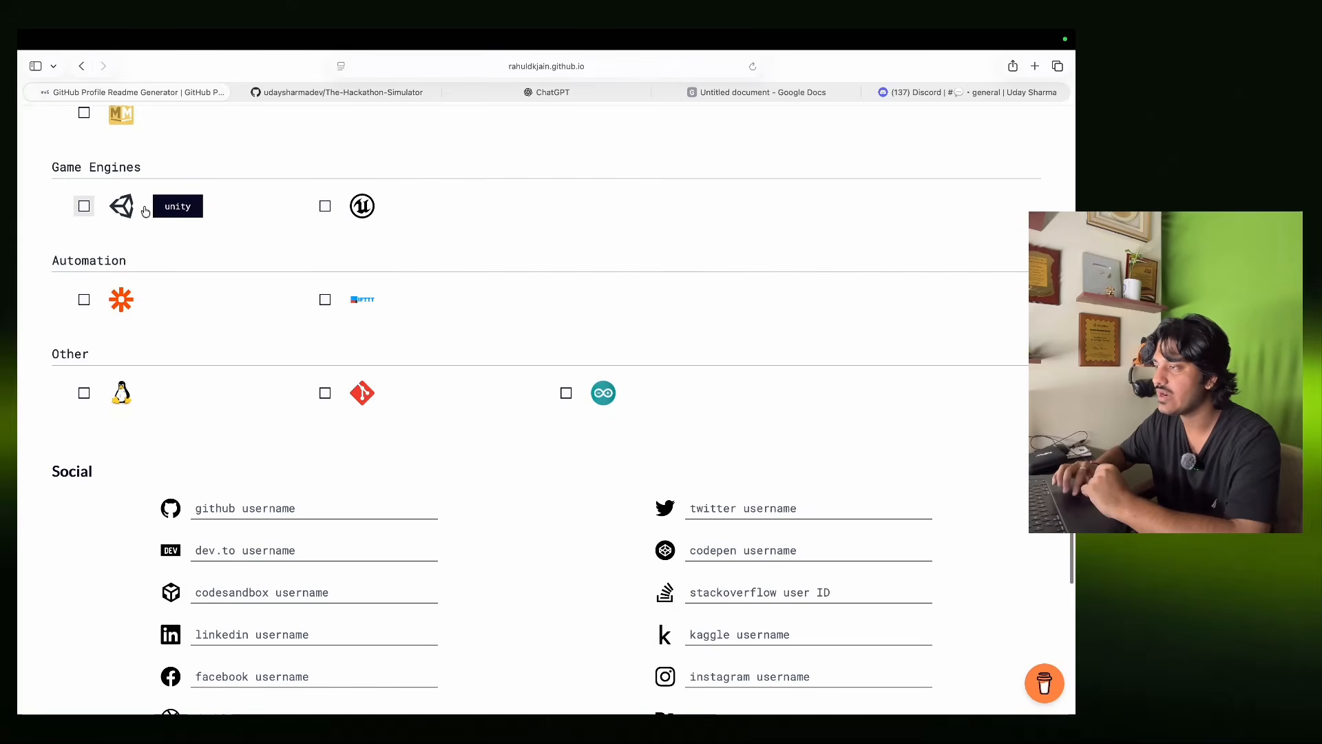
{"action": "scroll", "coordinate": [289, 365], "scroll_direction": "down", "scroll_amount": 1}
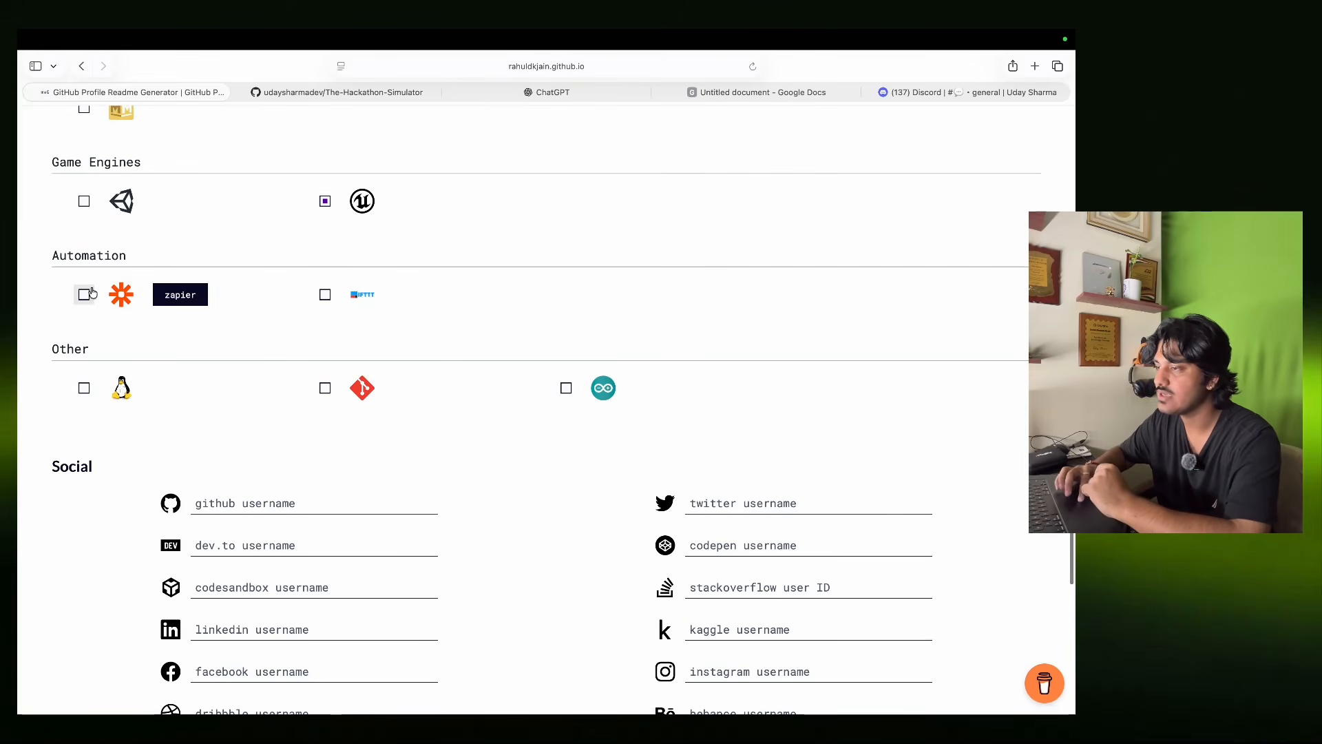
{"action": "scroll", "coordinate": [84, 301], "scroll_direction": "down", "scroll_amount": 5}
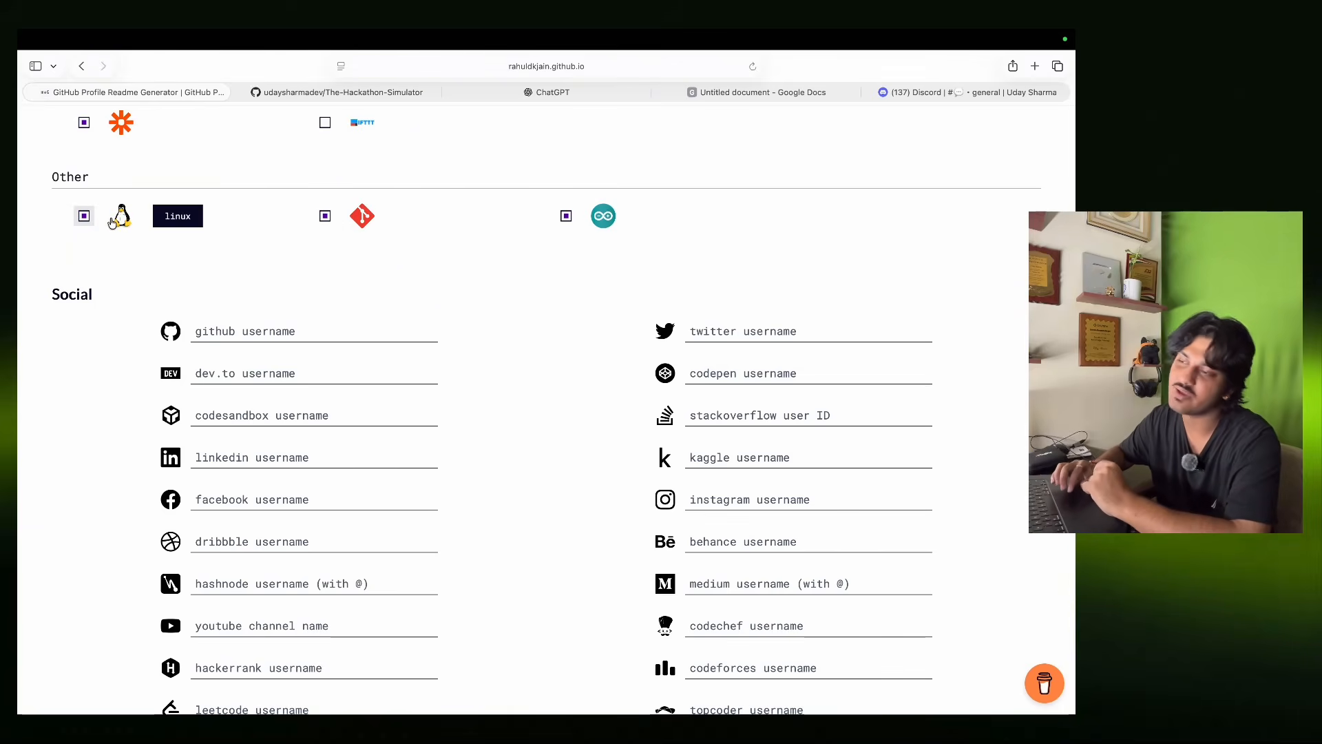
Enter your GitHub and LinkedIn usernames in the generator's Social section.
{"action": "left_click", "coordinate": [281, 330]}
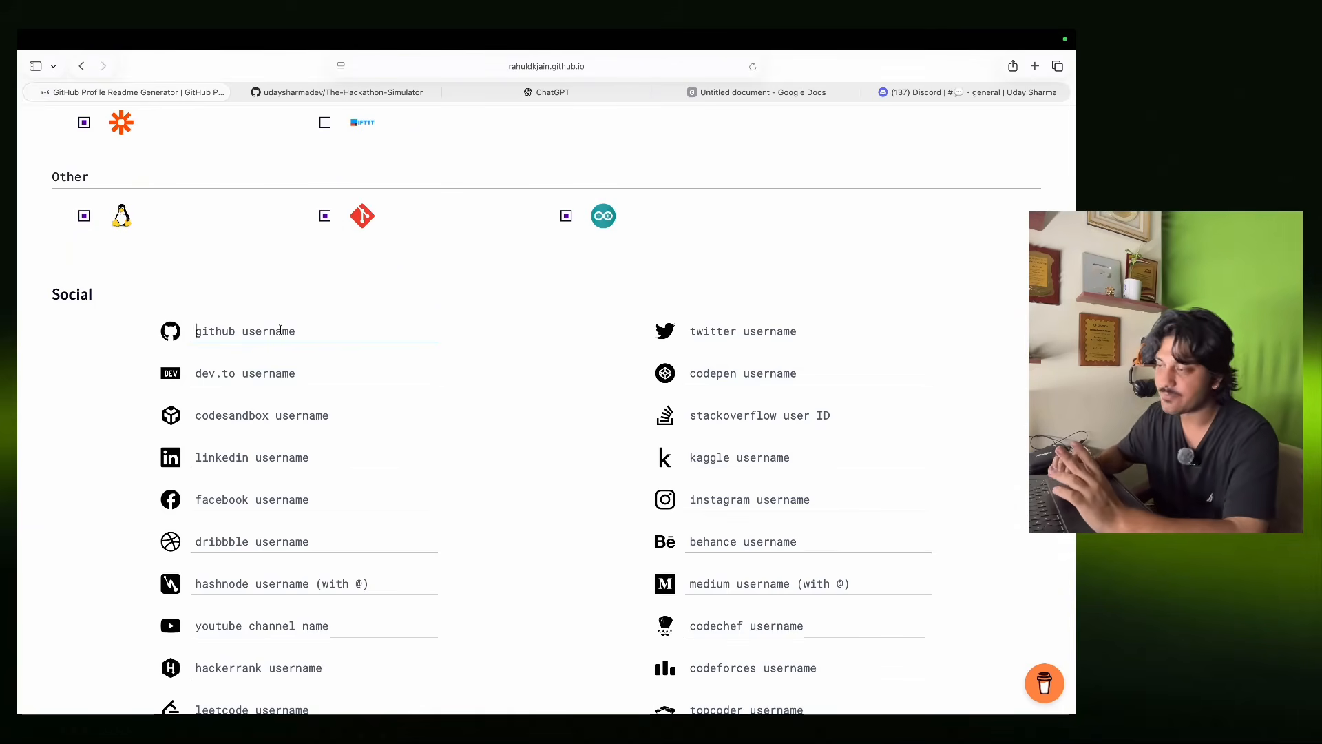
{"action": "type", "text": "udaysharmadev"}
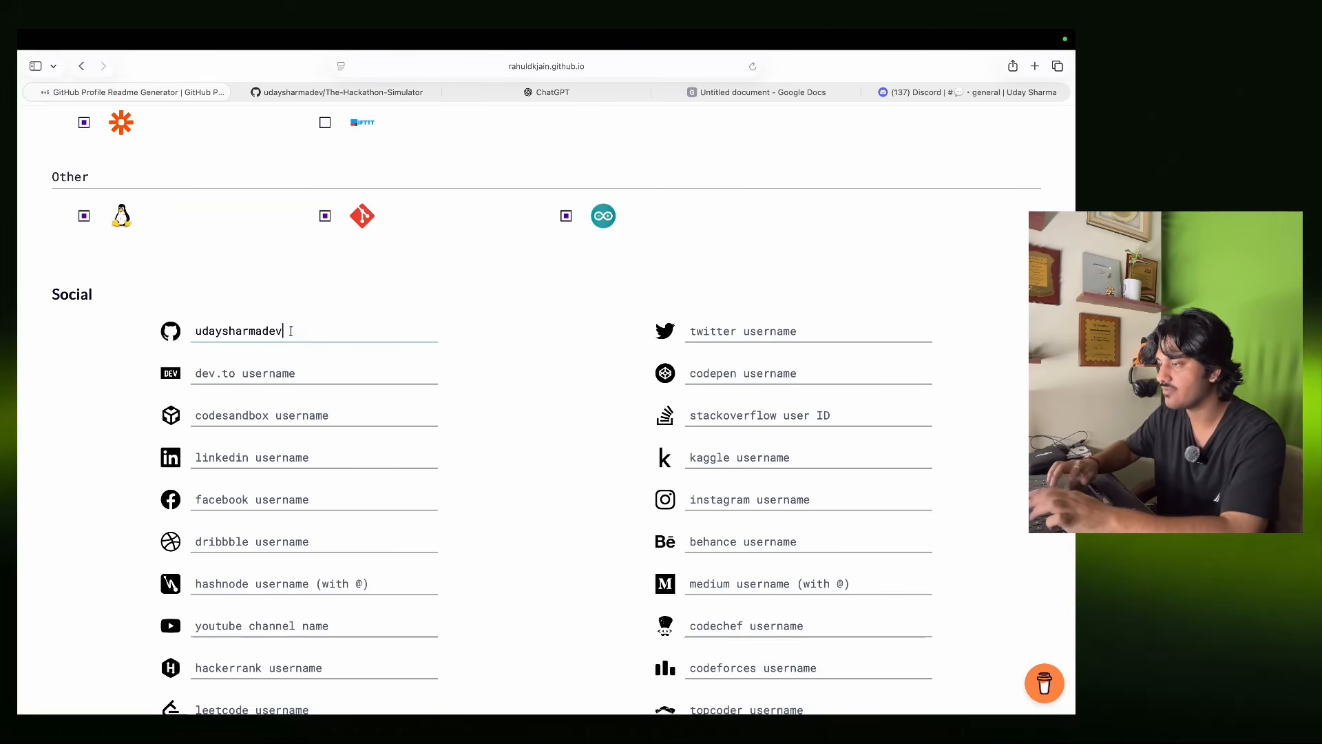
{"action": "left_click", "coordinate": [564, 392]}
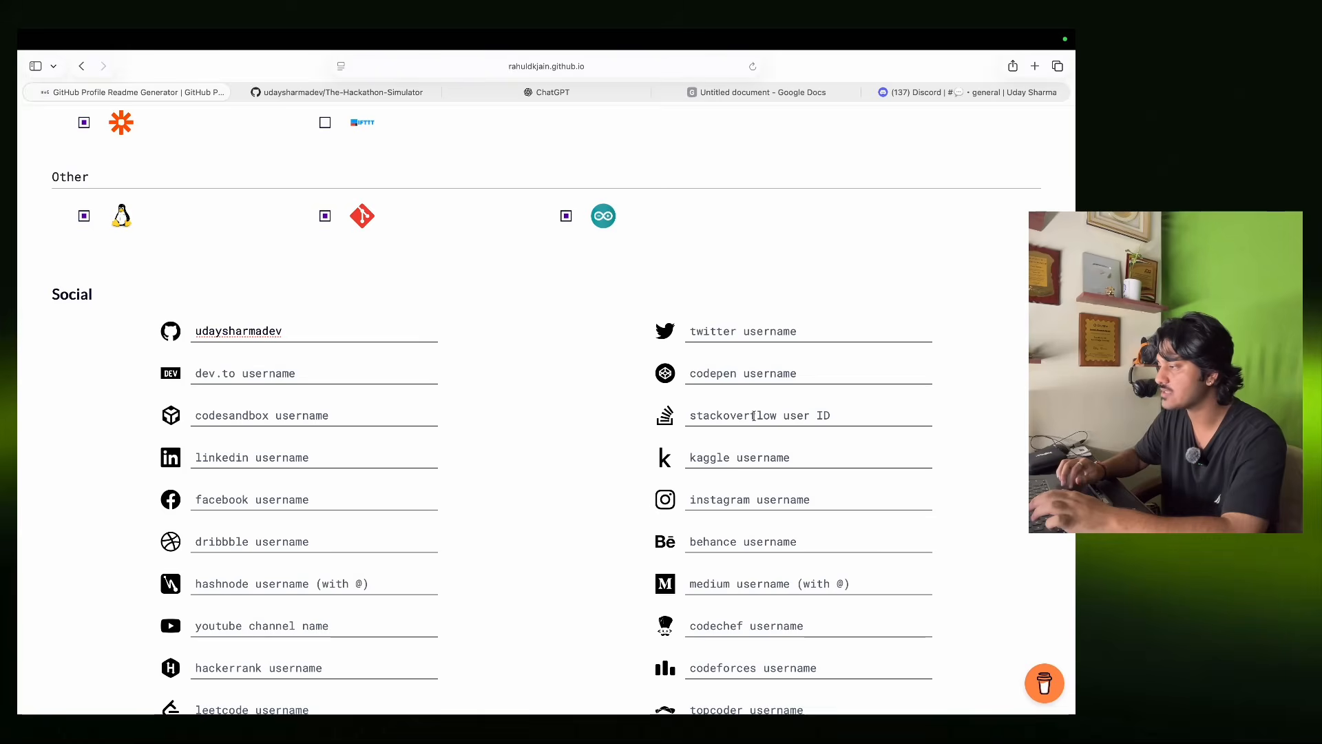
{"action": "scroll", "coordinate": [753, 415], "scroll_direction": "down", "scroll_amount": 5}
{"action": "scroll", "coordinate": [756, 419], "scroll_direction": "up", "scroll_amount": 2}
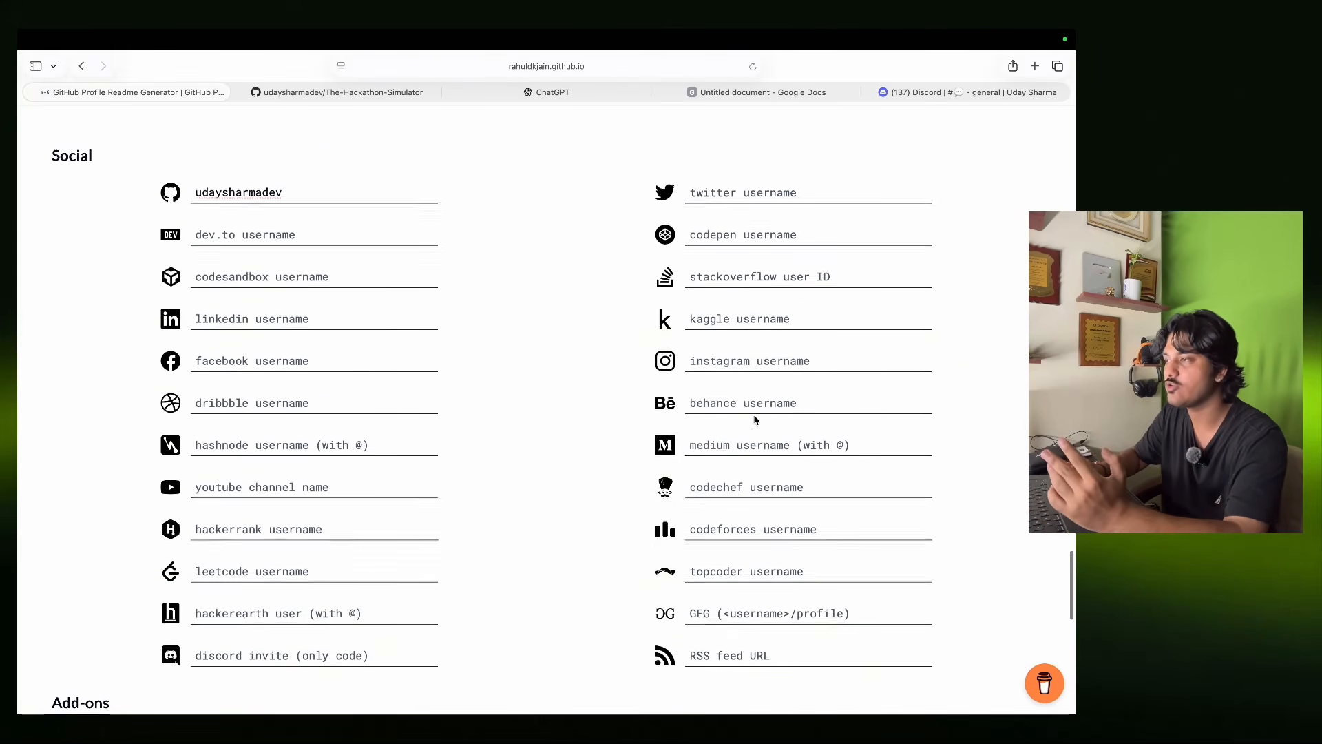
{"action": "type", "text": "udaydotai"}
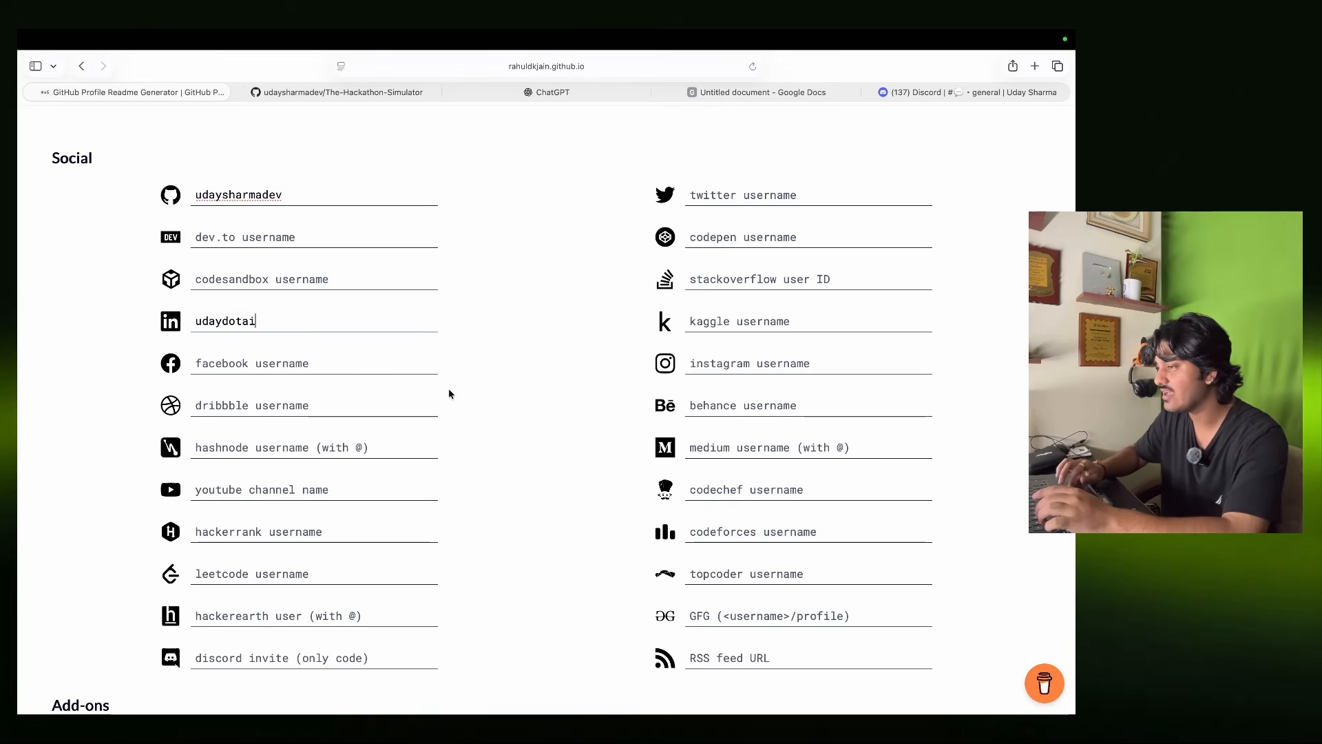
Fill in the YouTube channel name, then bring up the GitHub repository tab.
{"action": "left_click", "coordinate": [448, 389]}
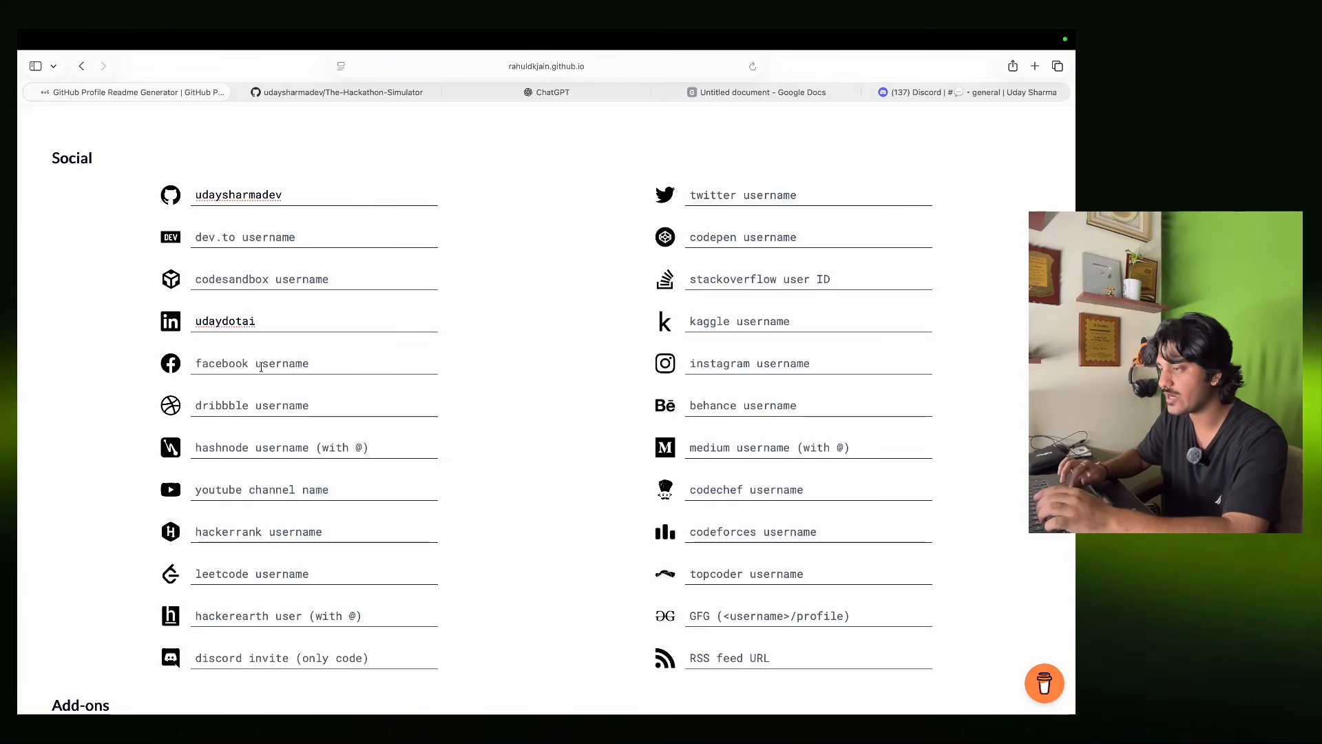
{"action": "type", "text": "udaysha"}
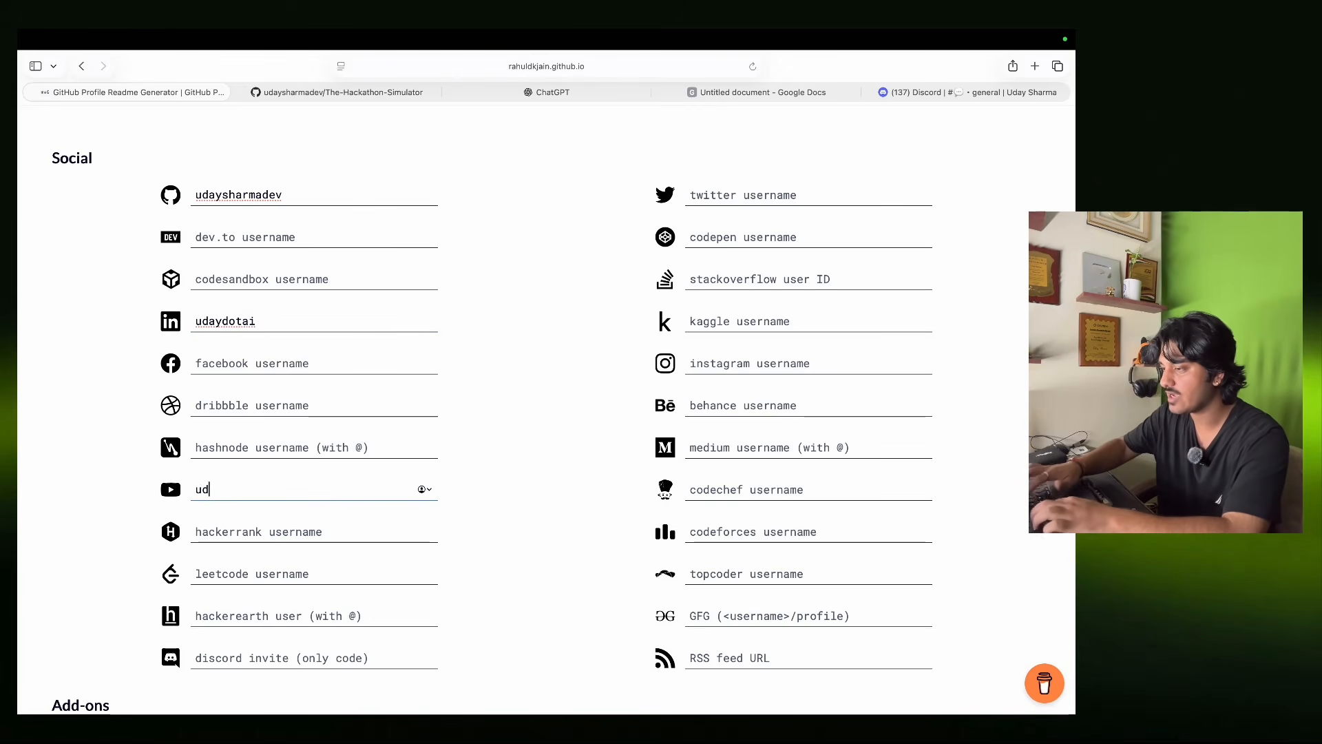
{"action": "key", "text": "BackSpace"}
{"action": "type", "text": "uday"}
{"action": "key", "text": "BackSpace"}
{"action": "type", "text": "dotai"}
{"action": "left_click", "coordinate": [501, 522]}
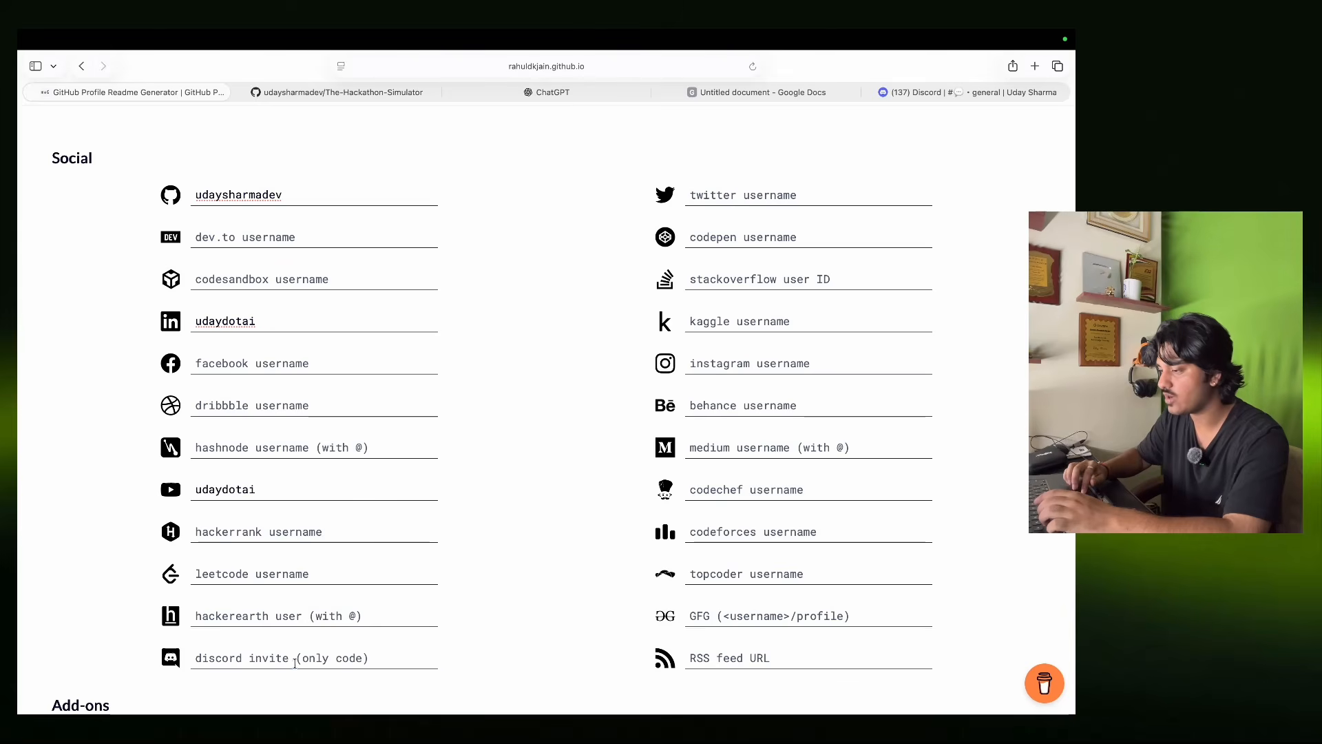
{"action": "scroll", "coordinate": [312, 661], "scroll_direction": "down", "scroll_amount": 4}
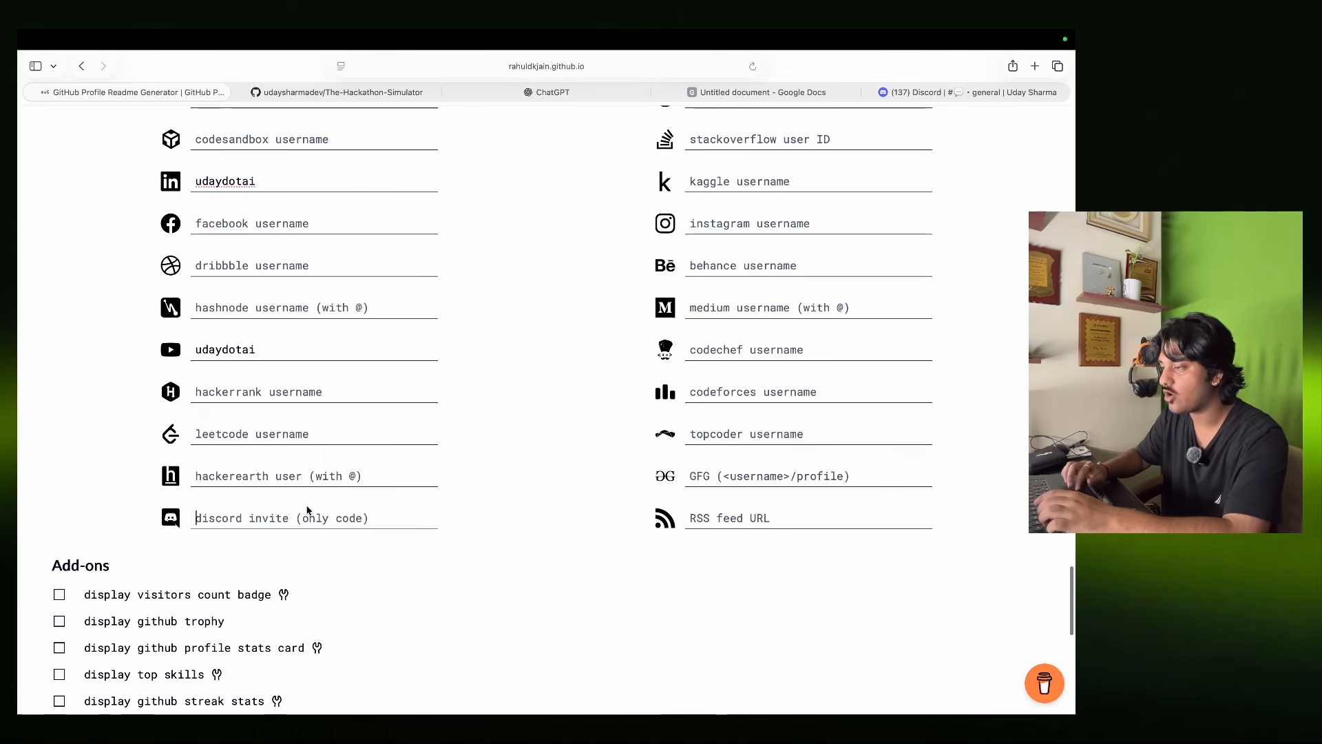
{"action": "left_click", "coordinate": [340, 93]}
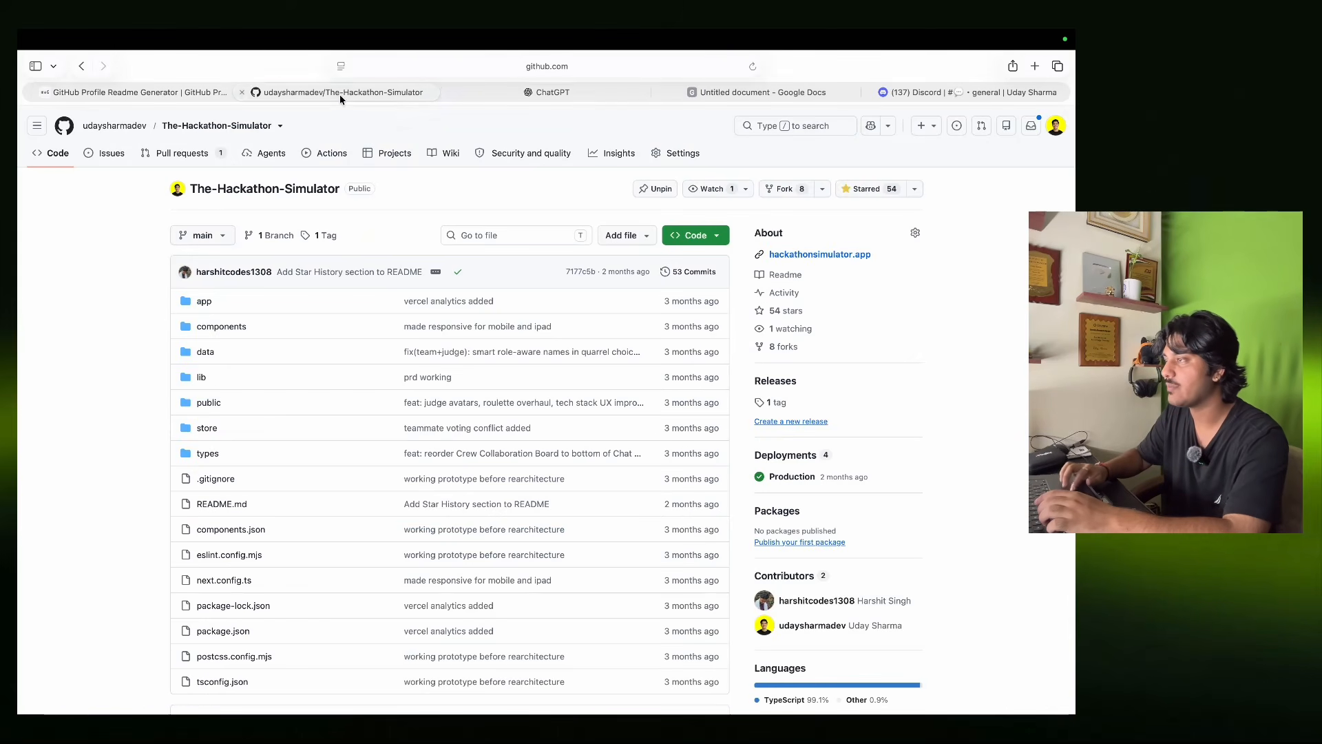
Generate a Discord server invite link set to never expire and copy it.
{"action": "left_click", "coordinate": [964, 93]}
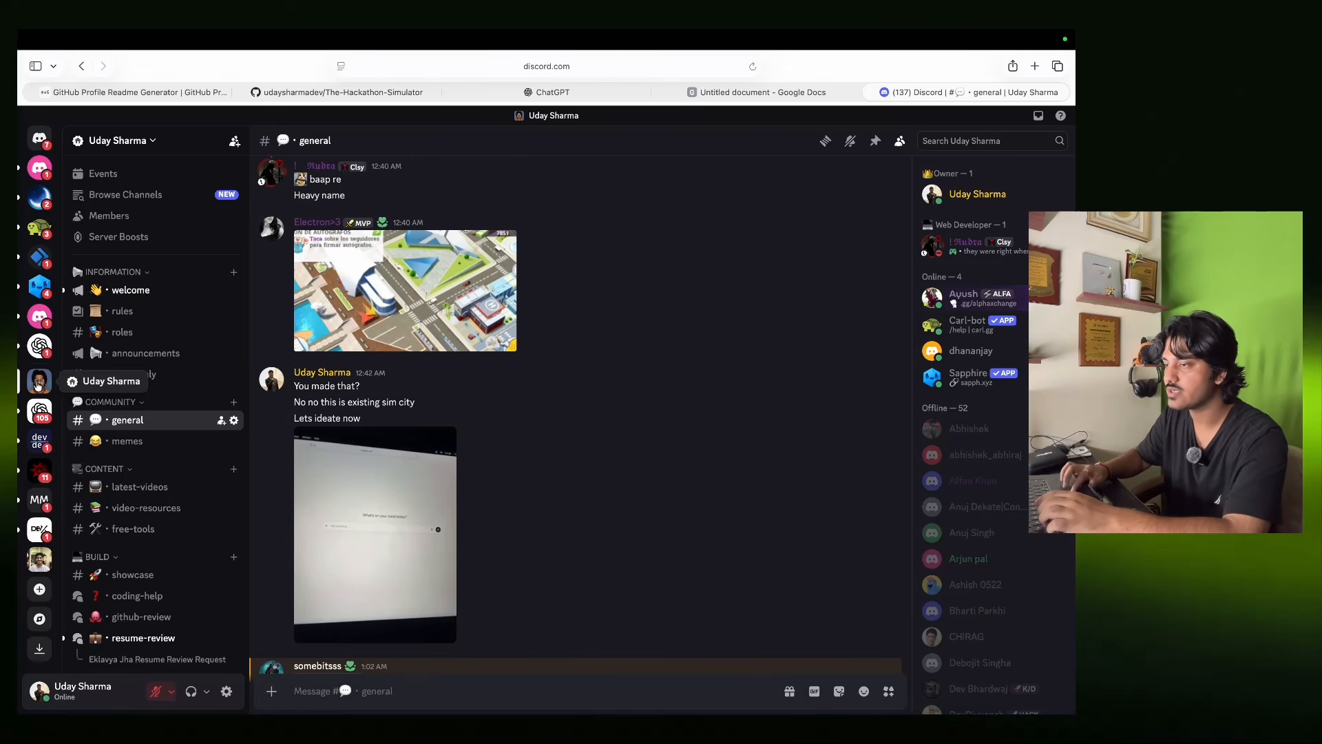
{"action": "left_click", "coordinate": [117, 140]}
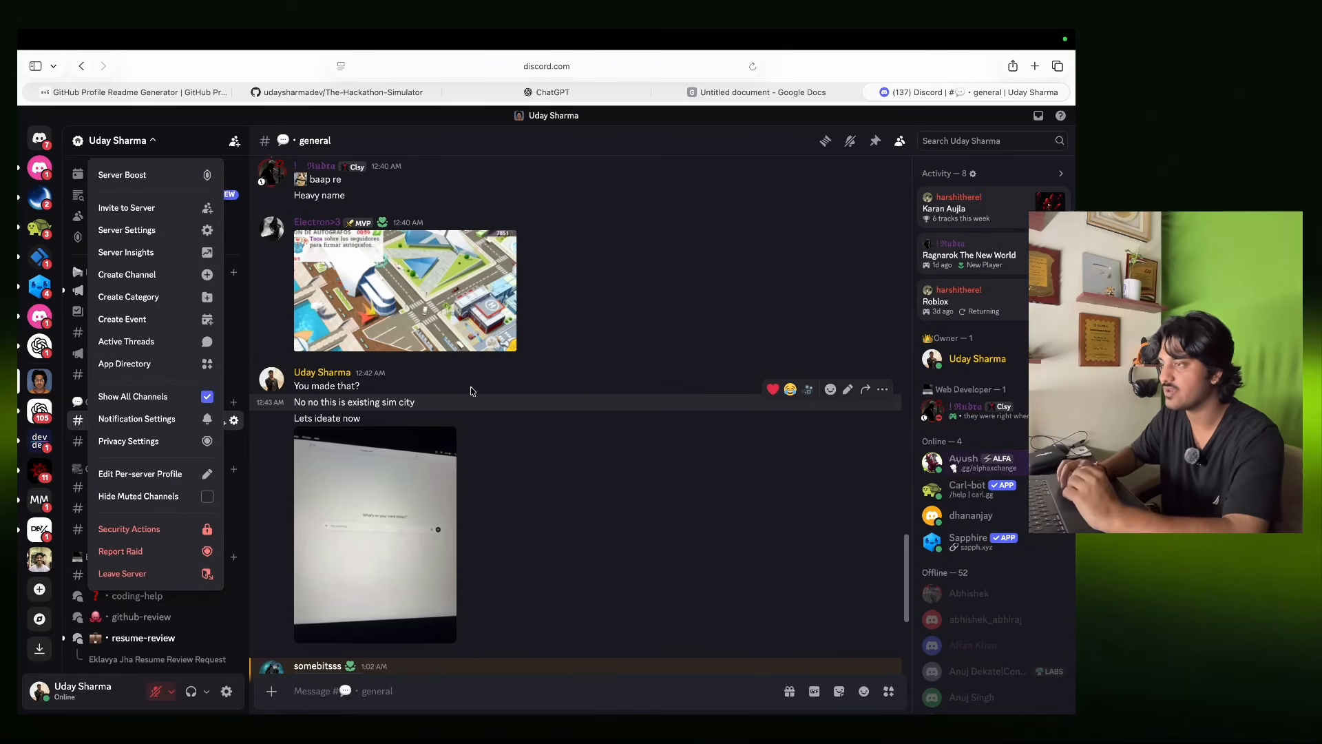
{"action": "left_click", "coordinate": [131, 207]}
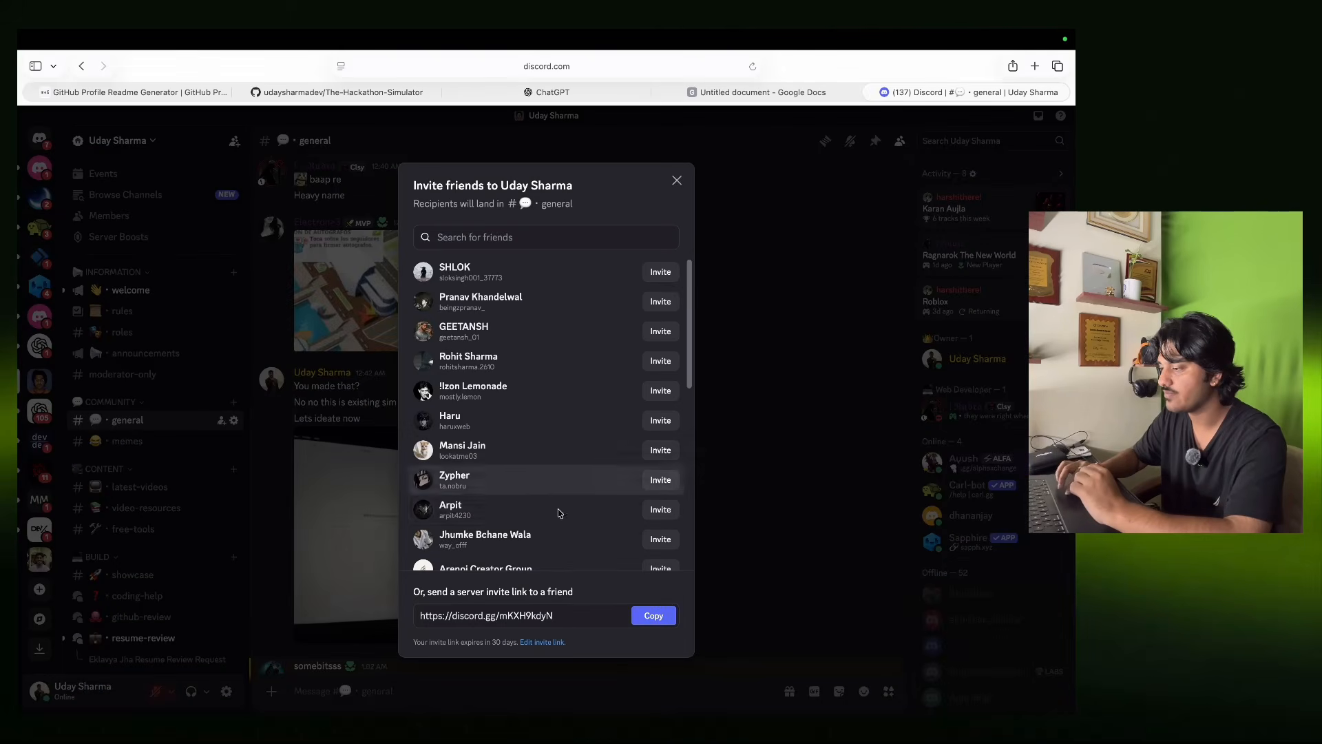
{"action": "left_click", "coordinate": [563, 643]}
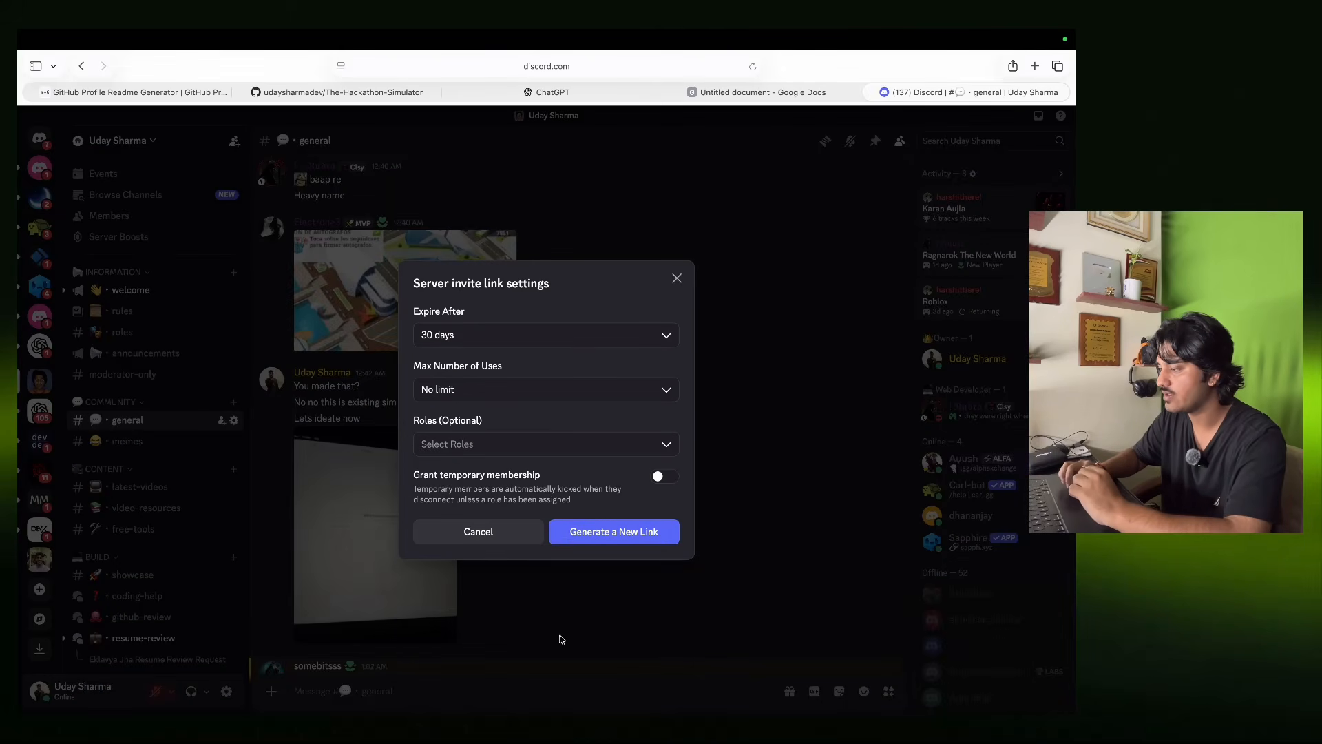
{"action": "left_click", "coordinate": [595, 338]}
{"action": "scroll", "coordinate": [485, 460], "scroll_direction": "down", "scroll_amount": 2}
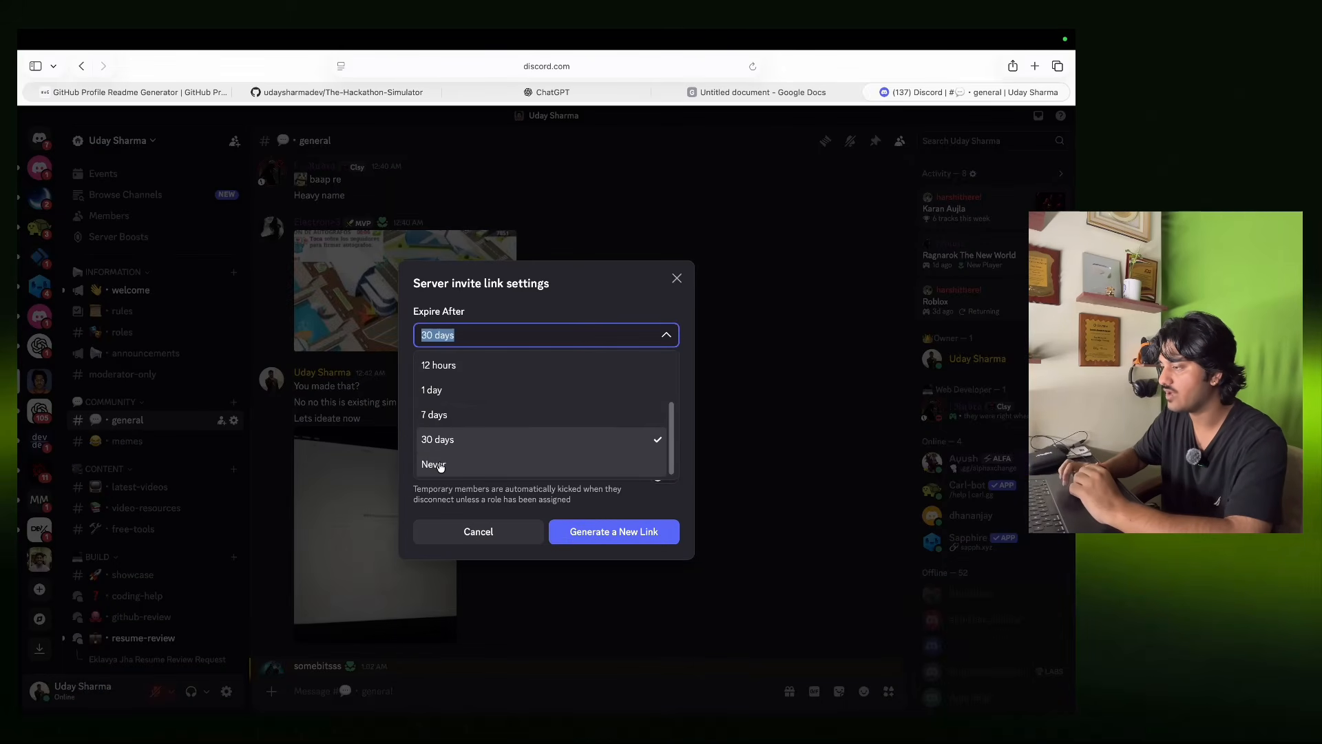
{"action": "left_click", "coordinate": [438, 465]}
{"action": "left_click", "coordinate": [637, 531]}
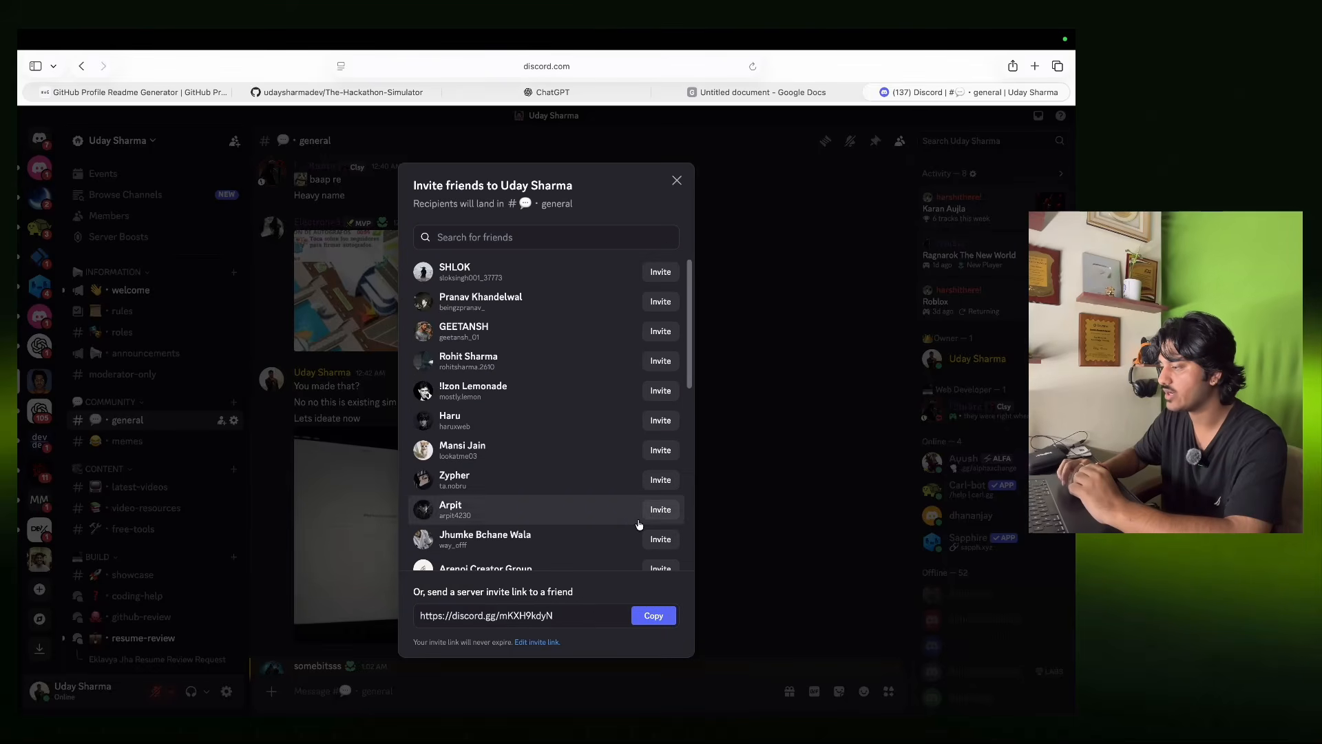
{"action": "left_click", "coordinate": [653, 615]}
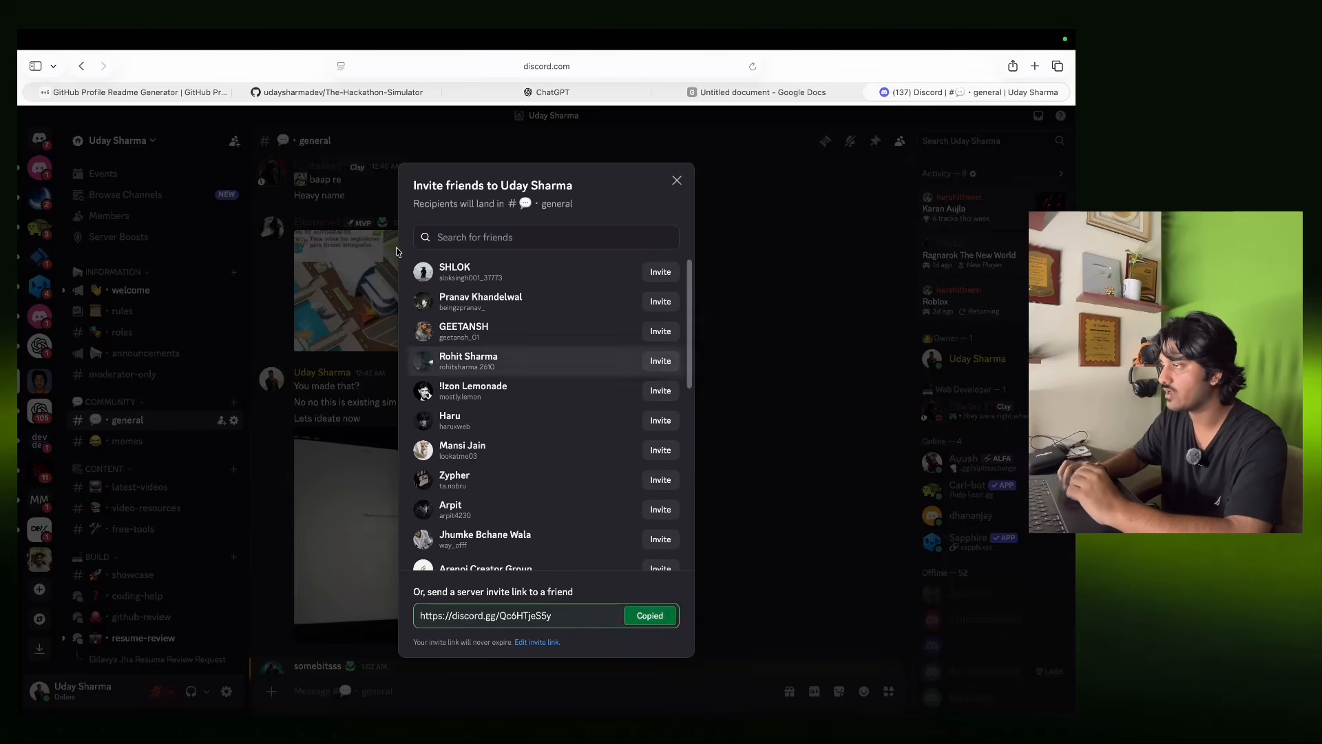
{"action": "left_click", "coordinate": [330, 91]}
{"action": "left_click", "coordinate": [138, 92]}
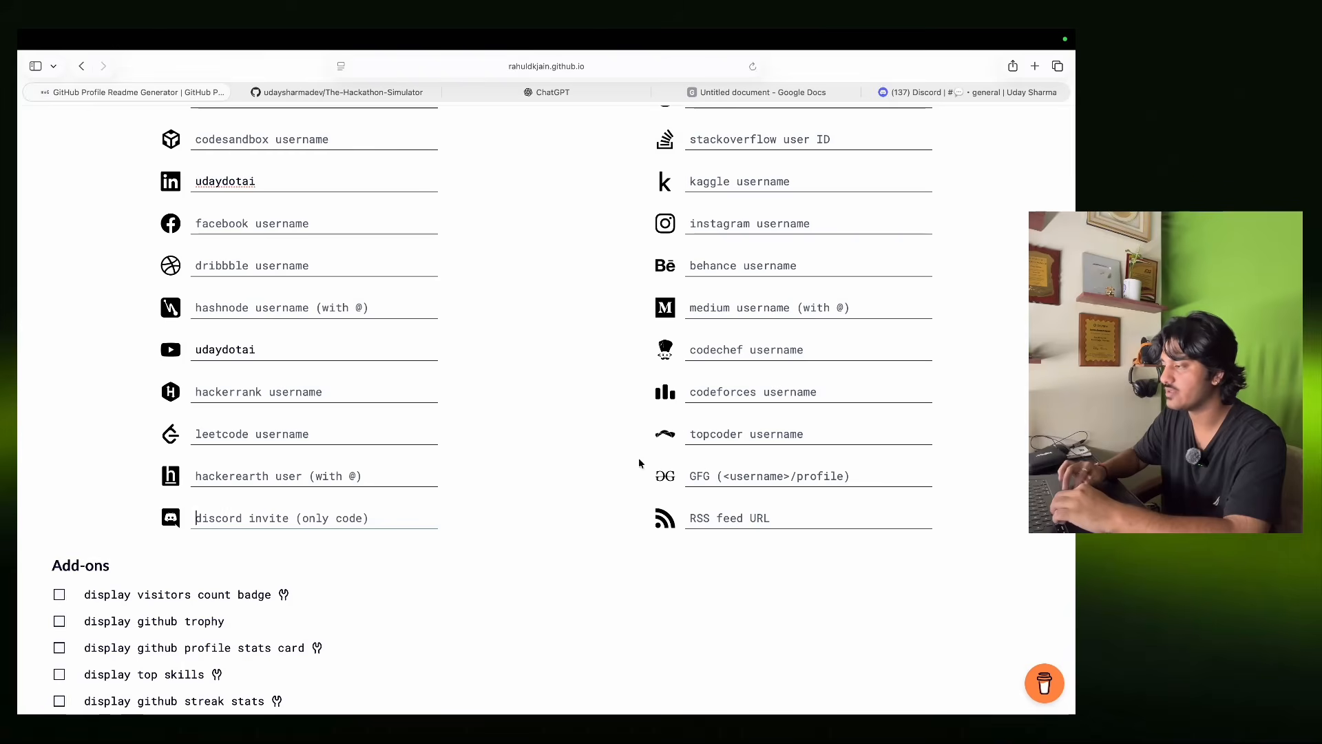
Paste the Discord invite link and enter the Instagram username under Social.
{"action": "key", "text": "super+v"}
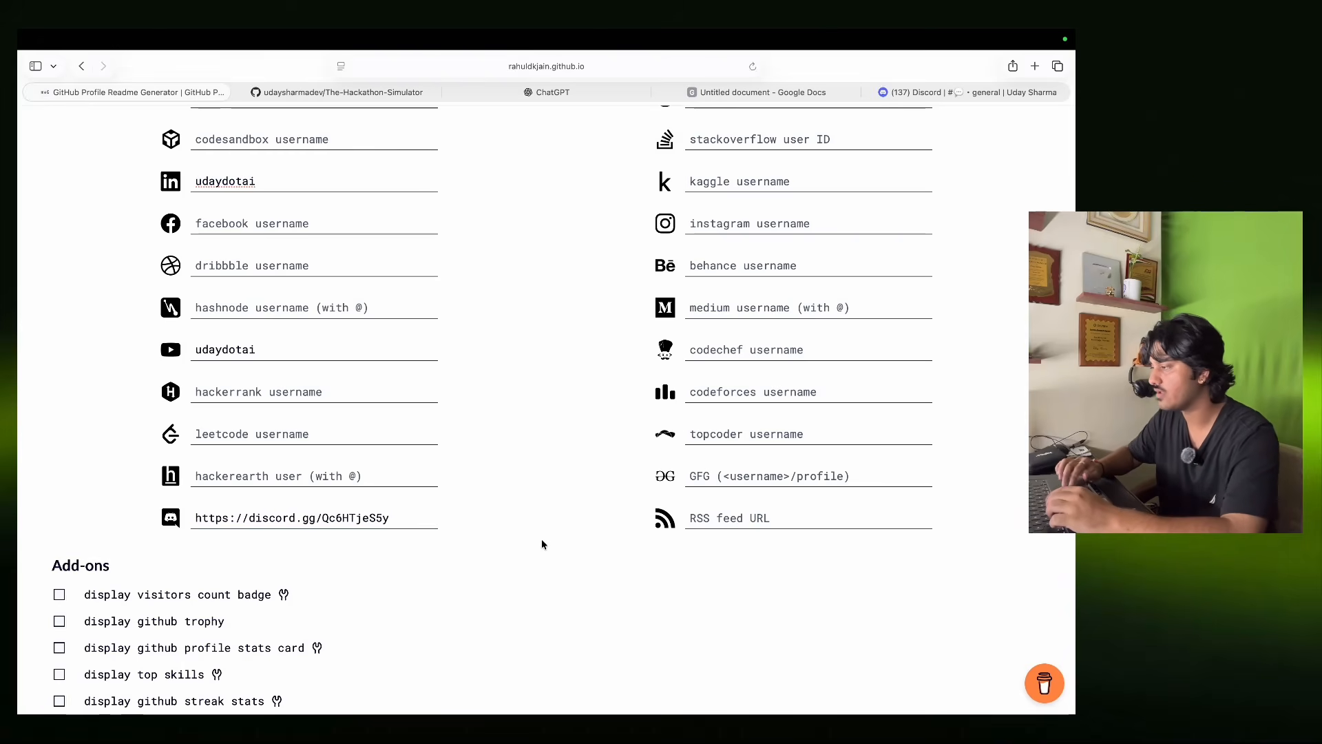
{"action": "scroll", "coordinate": [541, 544], "scroll_direction": "up", "scroll_amount": 2}
{"action": "scroll", "coordinate": [541, 544], "scroll_direction": "up", "scroll_amount": 2}
{"action": "left_click", "coordinate": [802, 343]}
{"action": "type", "text": "udaysharmaa"}
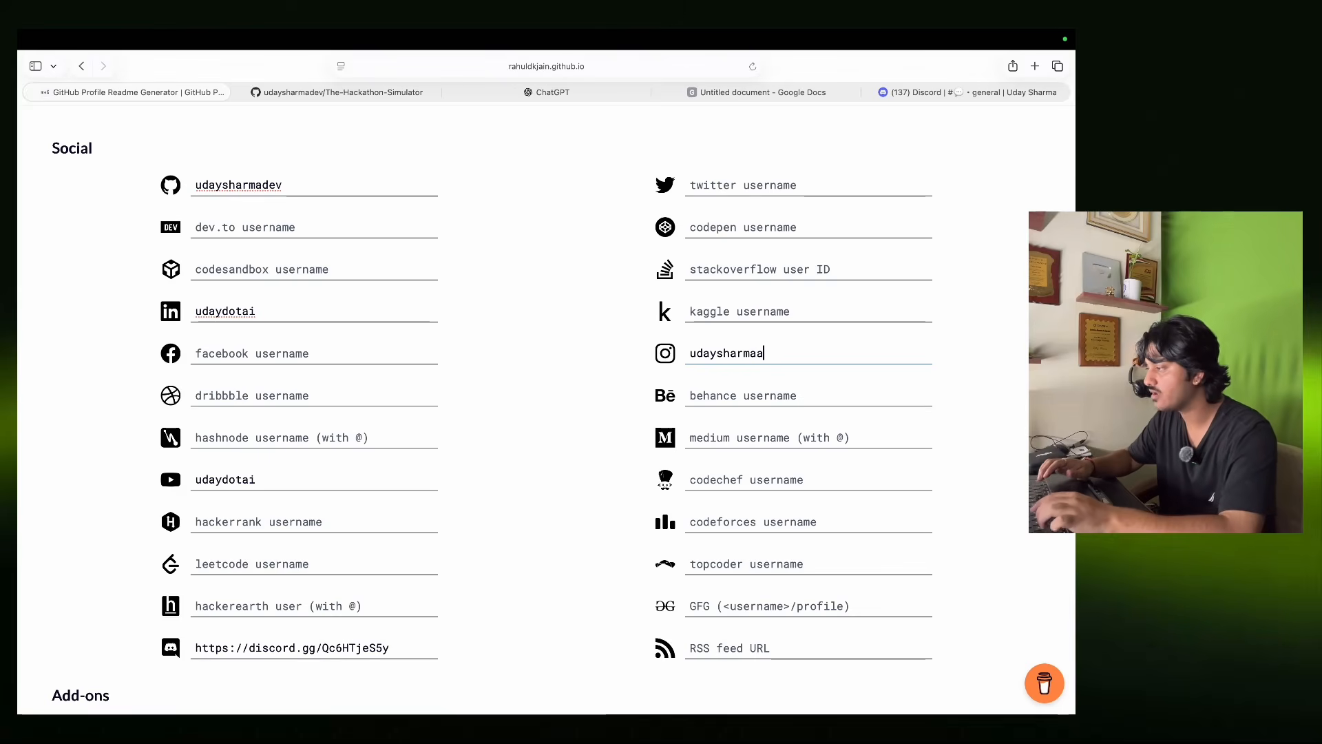
{"action": "type", "text": "aaa"}
{"action": "left_click", "coordinate": [632, 445]}
{"action": "scroll", "coordinate": [632, 445], "scroll_direction": "down", "scroll_amount": 3}
{"action": "scroll", "coordinate": [633, 444], "scroll_direction": "down", "scroll_amount": 6}
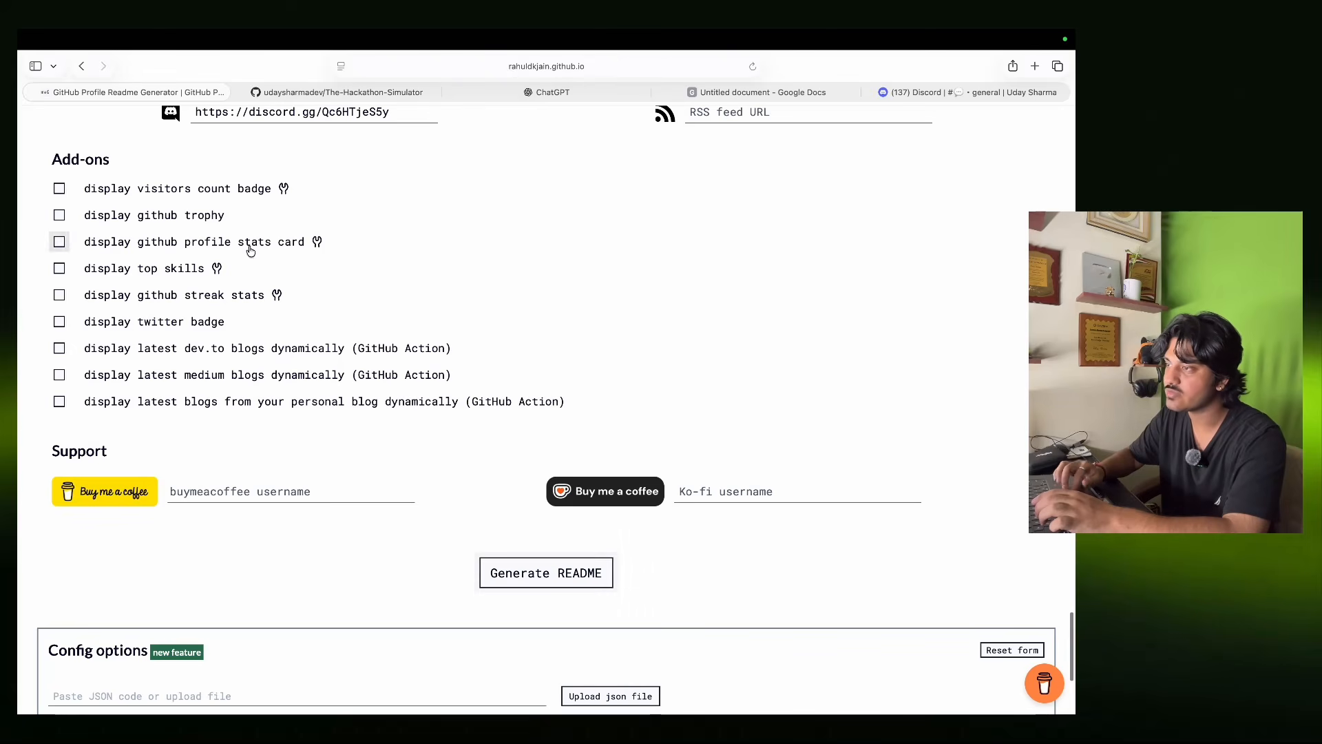
Tick the visitors count, GitHub trophy, profile stats card, top skills and streak stats add-ons.
{"action": "left_click", "coordinate": [186, 192]}
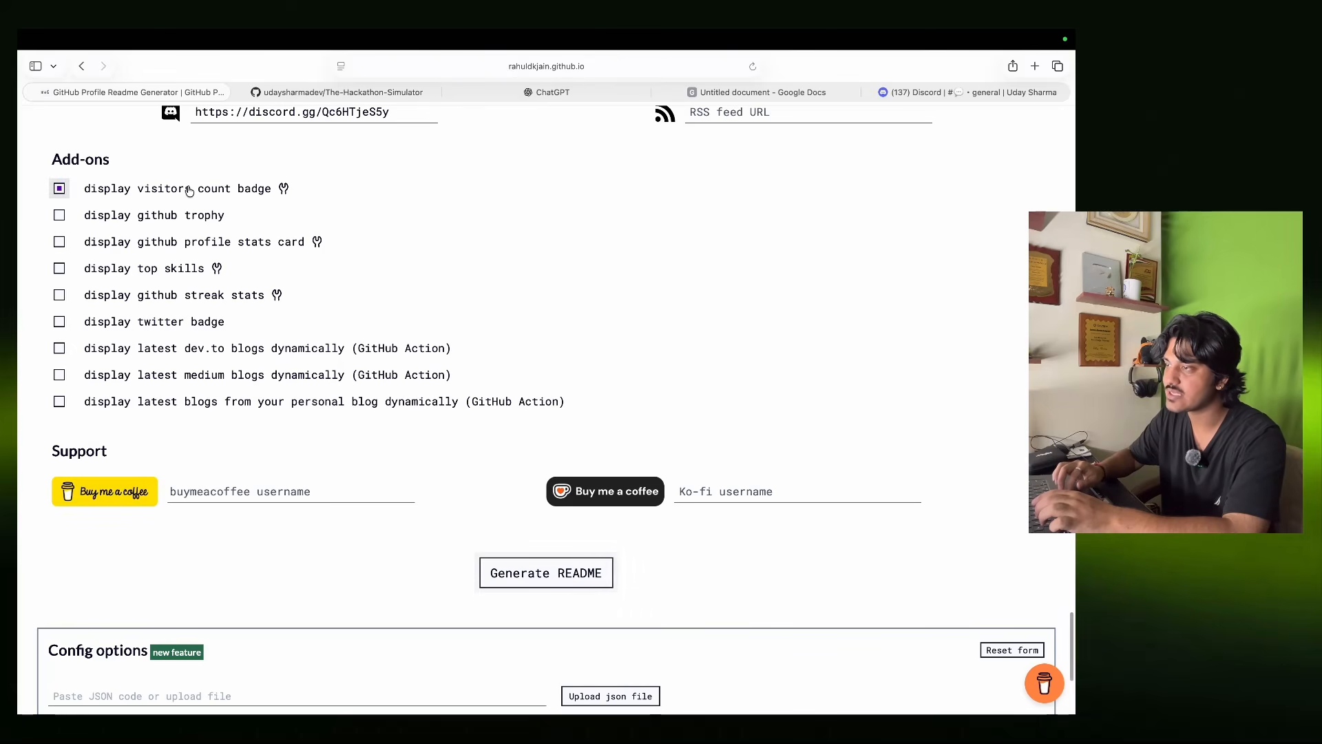
{"action": "left_click", "coordinate": [161, 216]}
{"action": "left_click", "coordinate": [155, 244]}
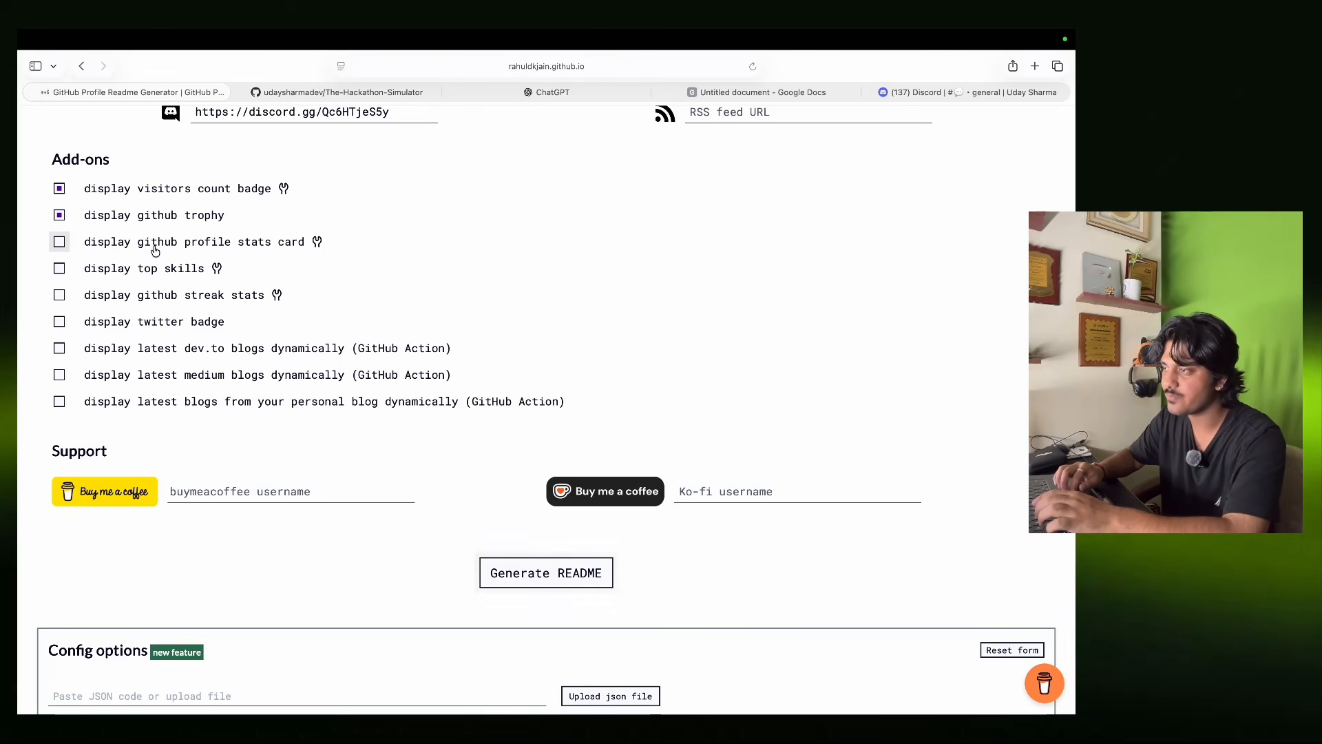
{"action": "left_click", "coordinate": [143, 270]}
{"action": "left_click", "coordinate": [148, 296]}
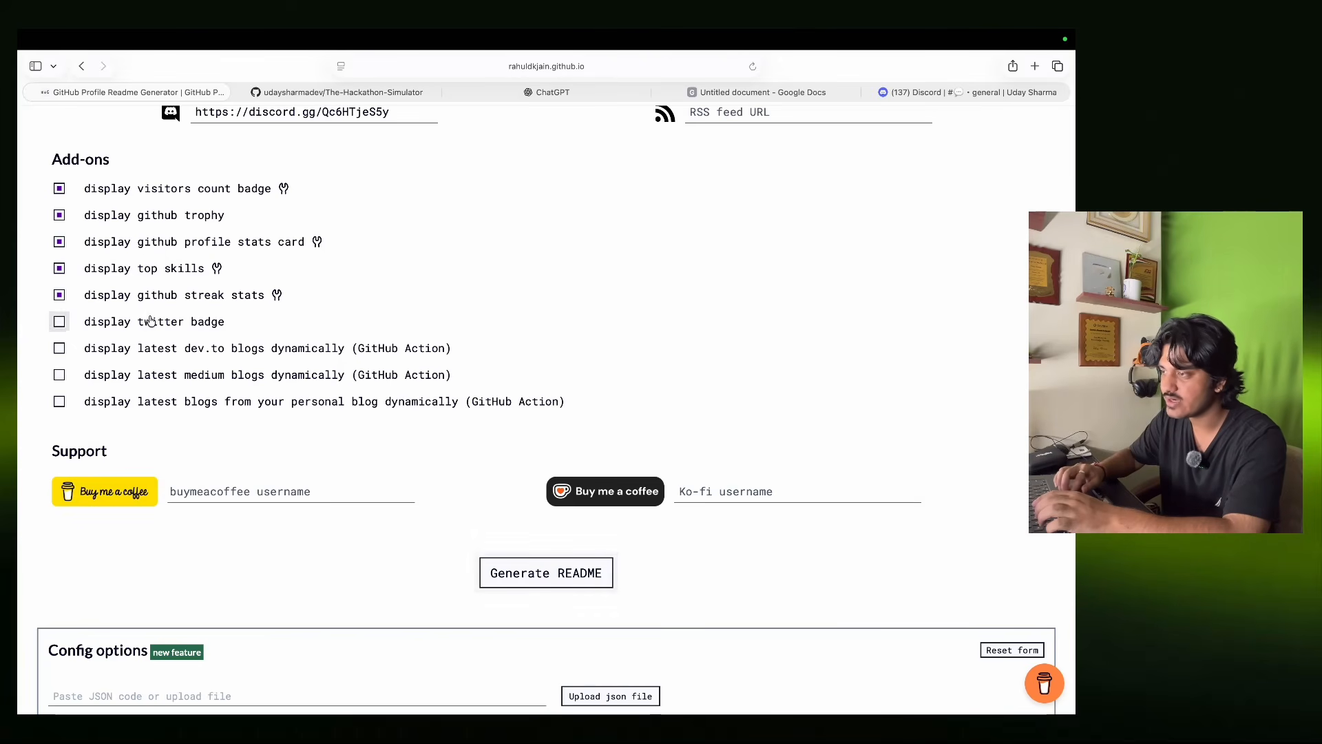
{"action": "scroll", "coordinate": [613, 506], "scroll_direction": "down", "scroll_amount": 1}
{"action": "scroll", "coordinate": [612, 506], "scroll_direction": "down", "scroll_amount": 5}
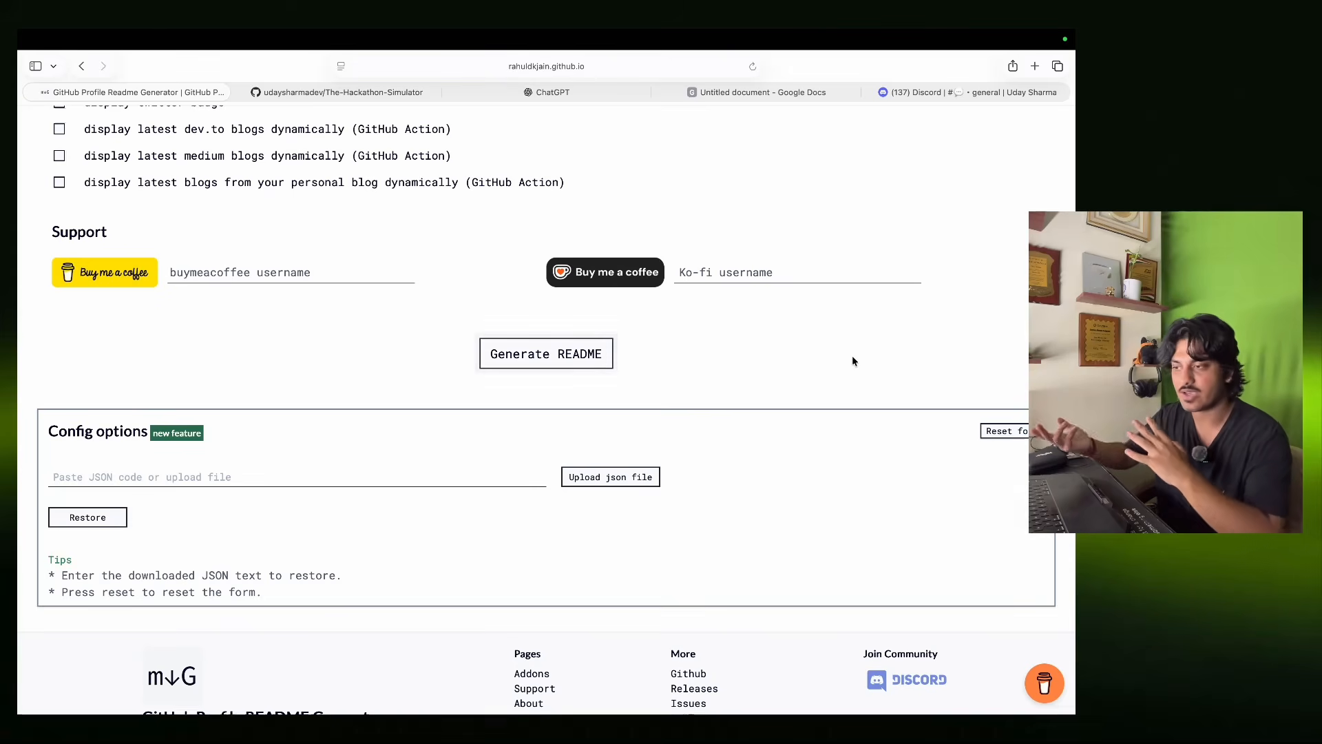
{"action": "scroll", "coordinate": [853, 357], "scroll_direction": "down", "scroll_amount": 2}
{"action": "scroll", "coordinate": [852, 356], "scroll_direction": "up", "scroll_amount": 2}
{"action": "scroll", "coordinate": [852, 358], "scroll_direction": "up", "scroll_amount": 1}
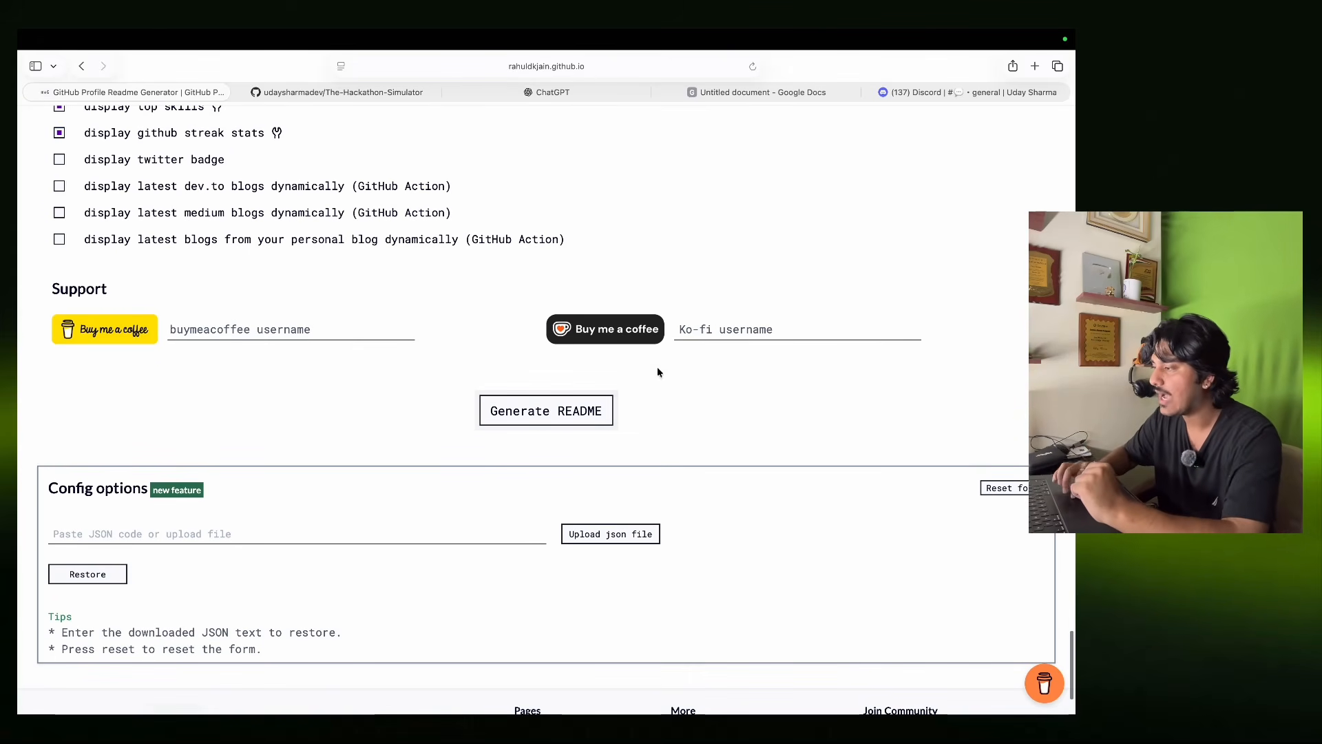
Generate the README markdown and copy it to the clipboard.
{"action": "left_click", "coordinate": [532, 418]}
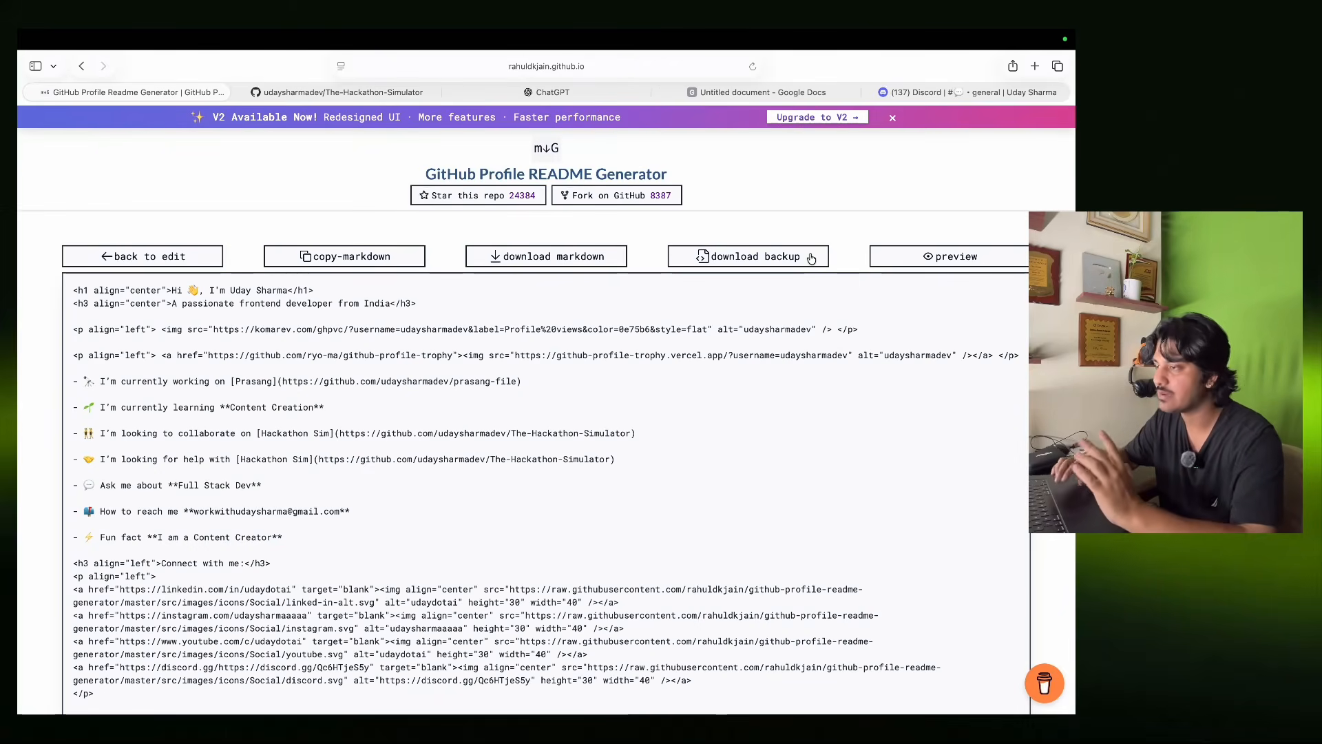
{"action": "scroll", "coordinate": [812, 257], "scroll_direction": "down", "scroll_amount": 15}
{"action": "scroll", "coordinate": [809, 257], "scroll_direction": "up", "scroll_amount": 15}
{"action": "left_click", "coordinate": [299, 254]}
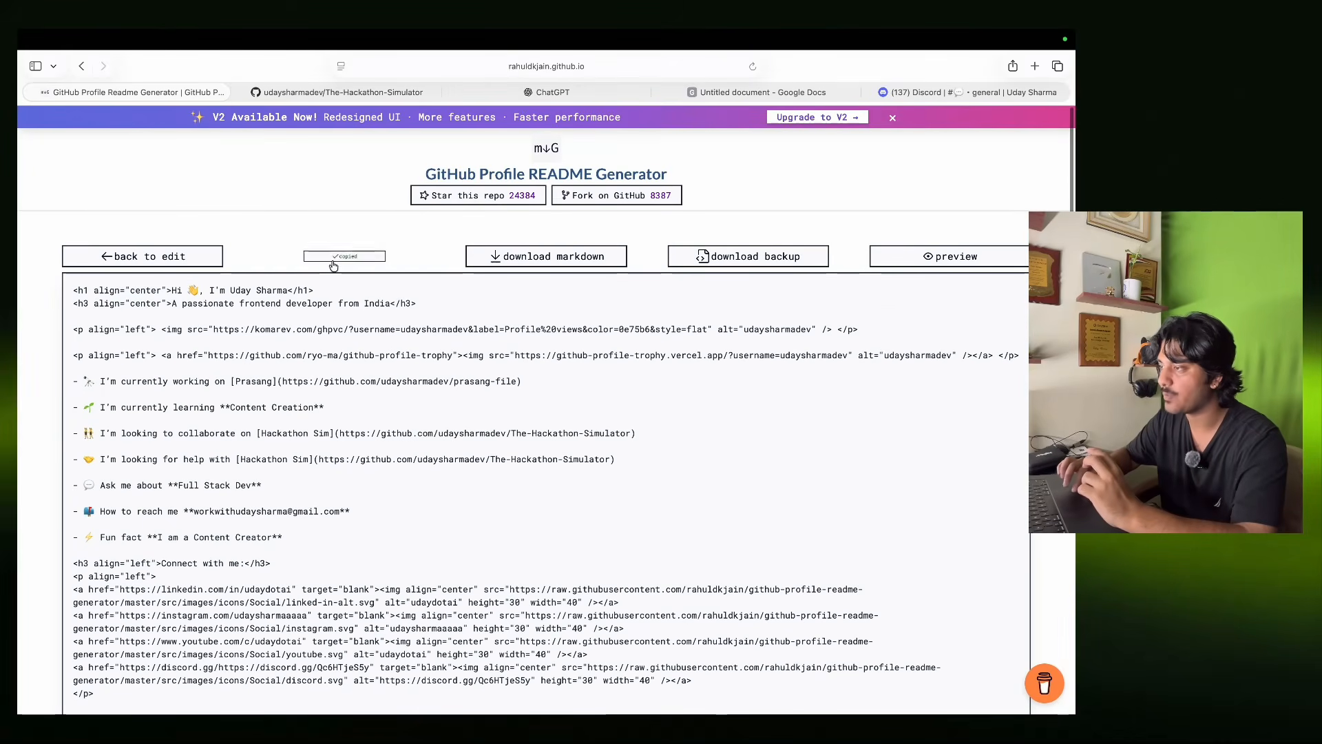
{"action": "left_click", "coordinate": [358, 94]}
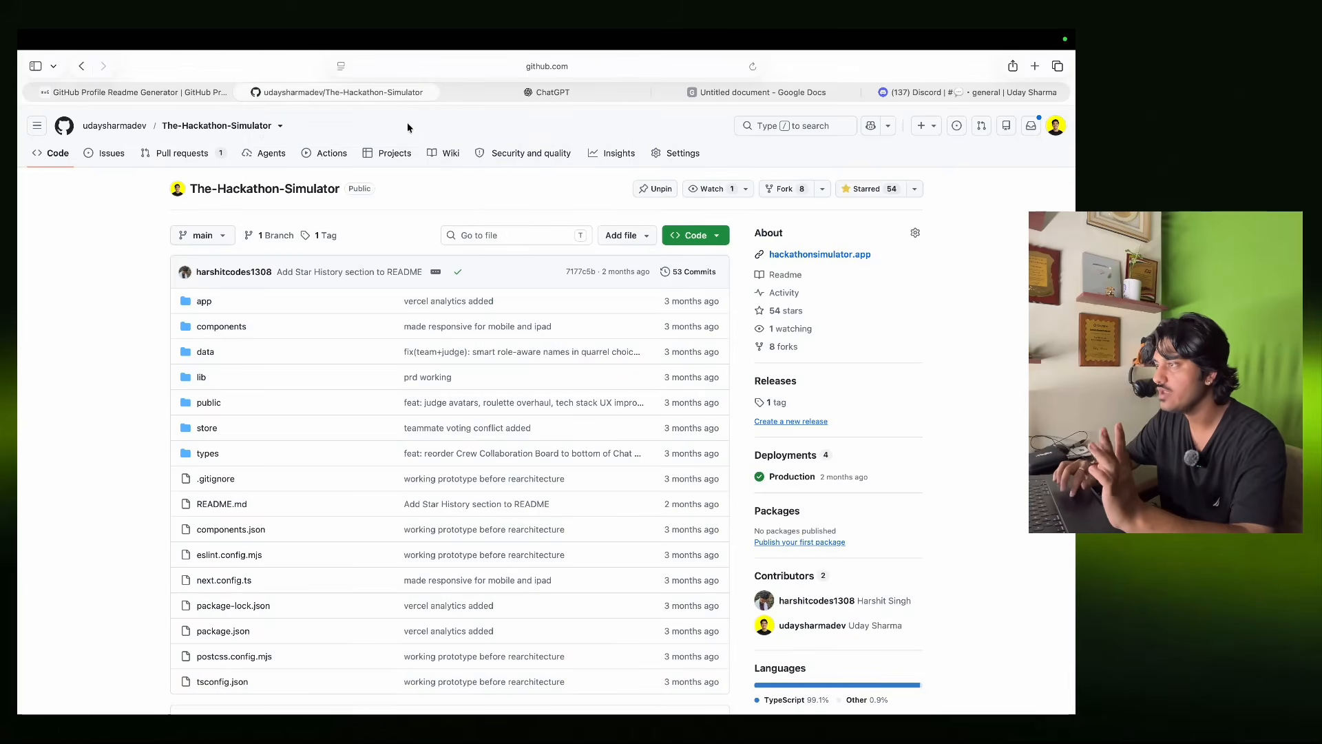
Overwrite the profile README.md with the generated markdown and commit it as 'Update README.md'.
{"action": "left_click", "coordinate": [101, 129]}
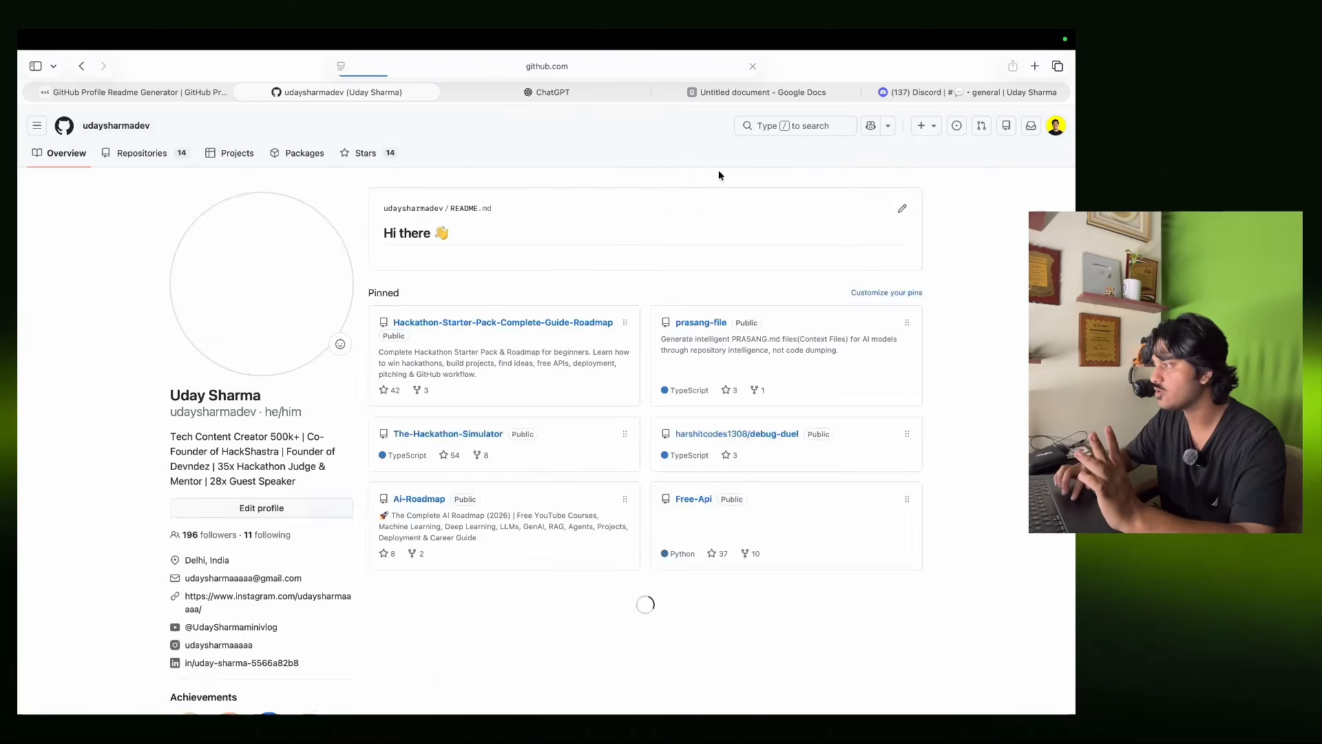
{"action": "left_click", "coordinate": [903, 213]}
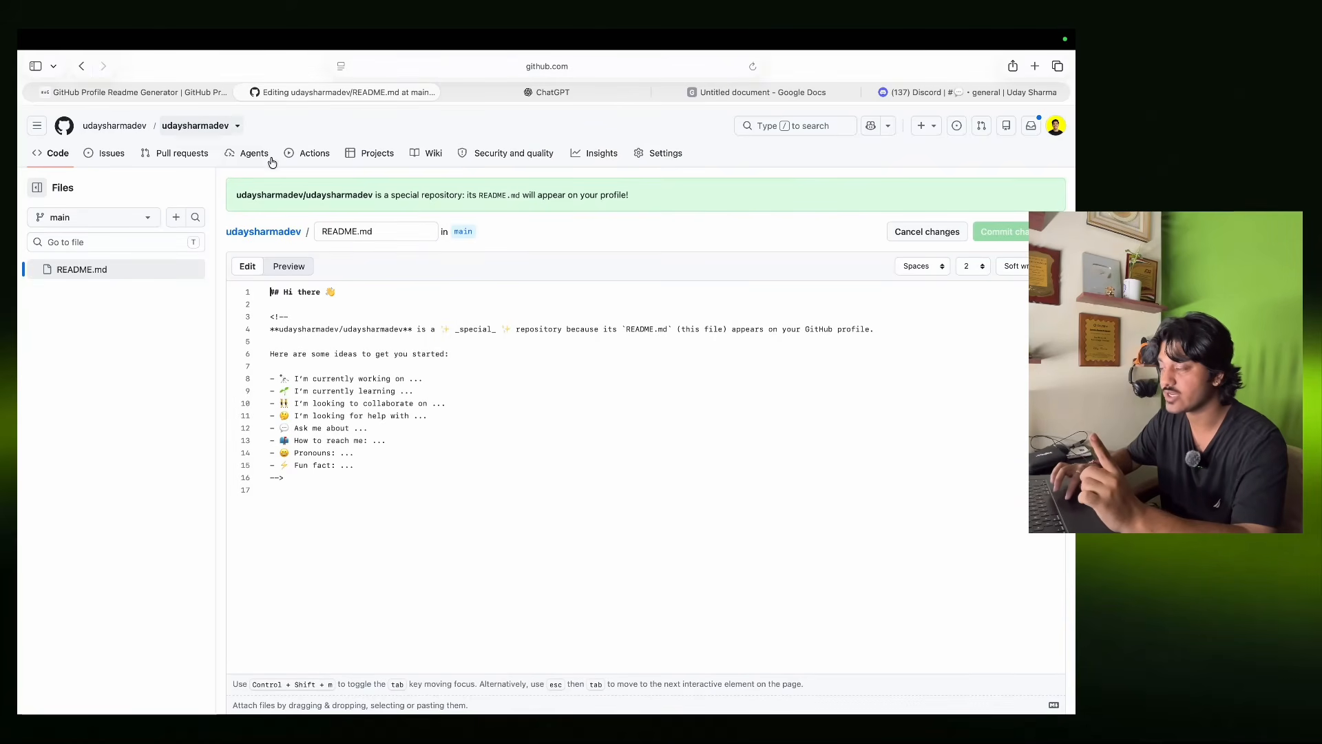
{"action": "key", "text": "super+a"}
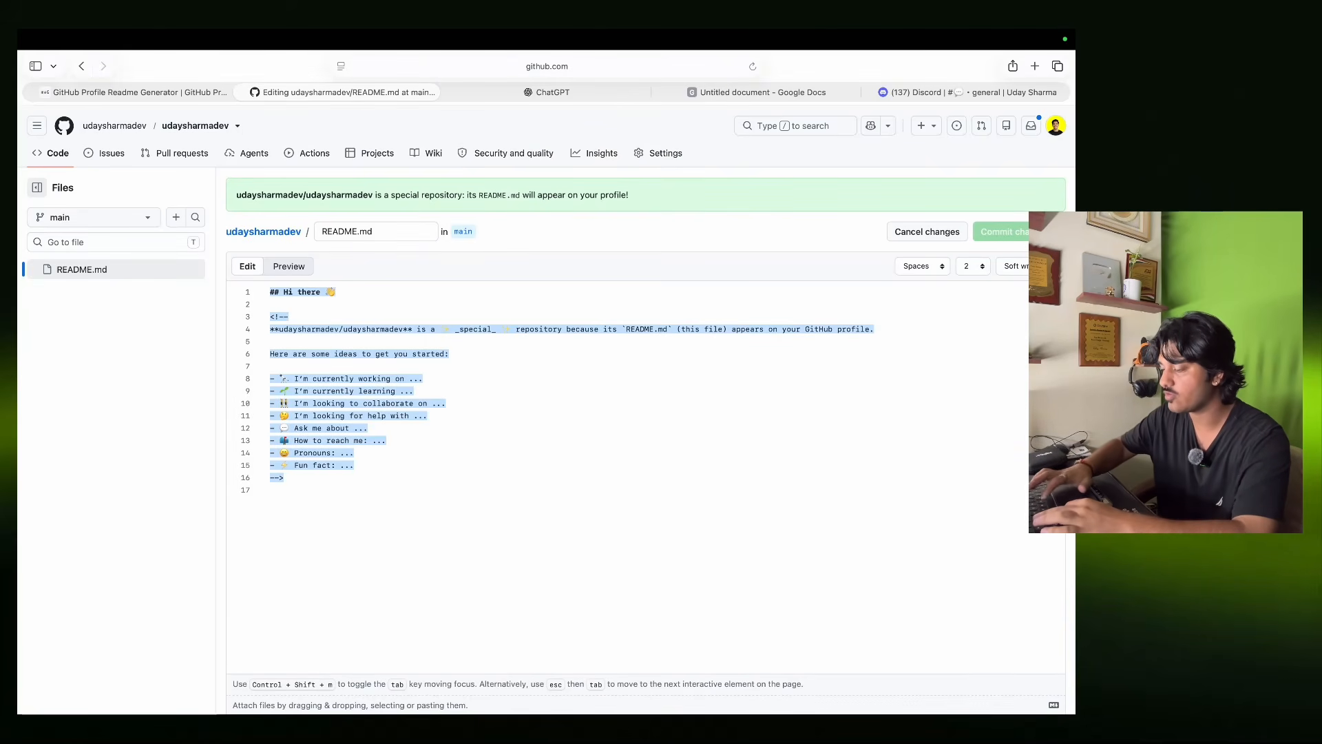
{"action": "key", "text": "super+v"}
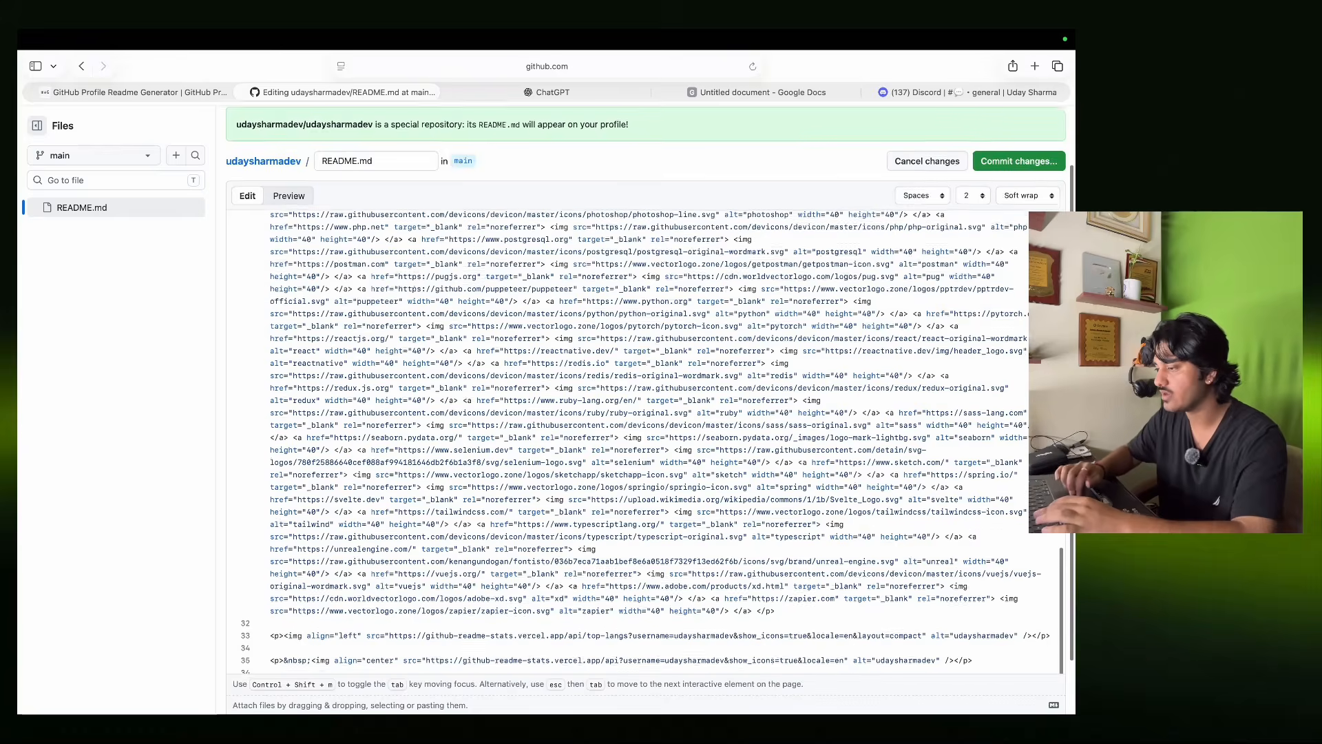
{"action": "scroll", "coordinate": [647, 386], "scroll_direction": "up", "scroll_amount": 15}
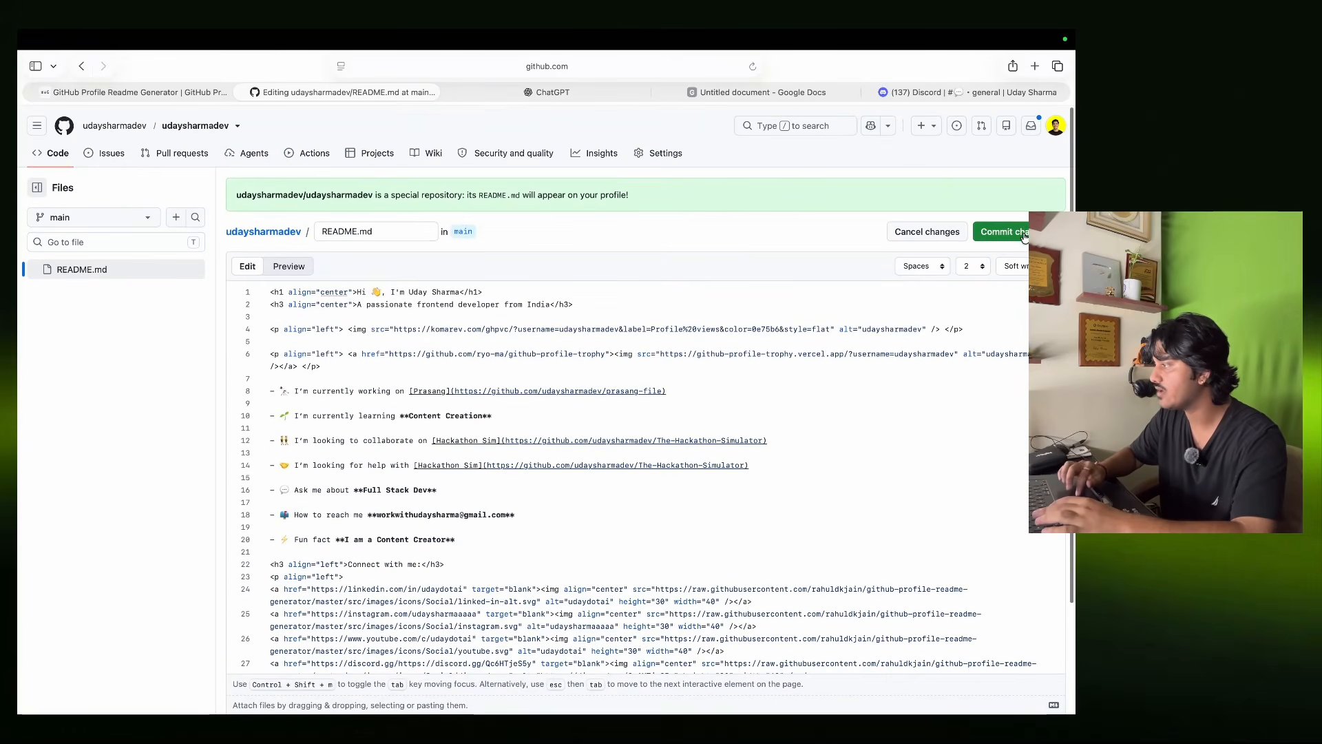
{"action": "left_click", "coordinate": [1024, 232]}
{"action": "left_click", "coordinate": [637, 543]}
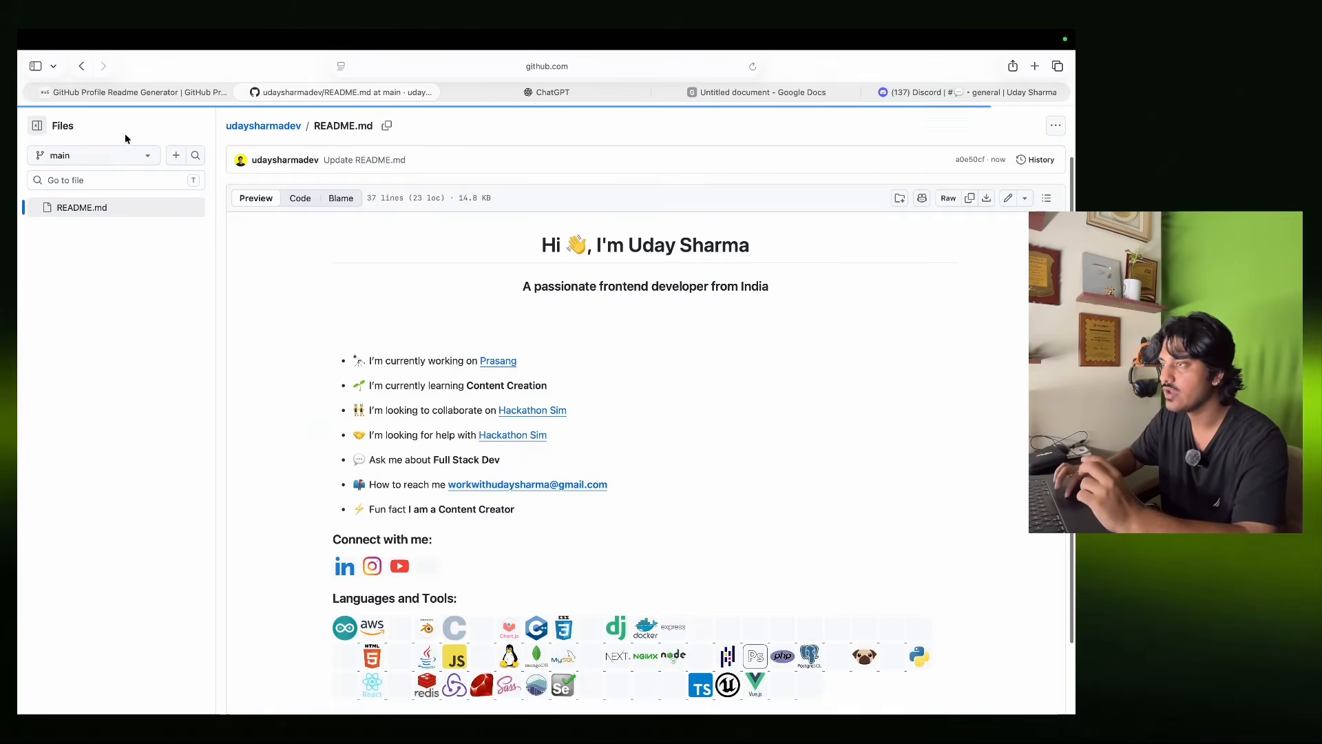
Open the profile Overview and scroll through the views badge, tool icons and streak card.
{"action": "scroll", "coordinate": [125, 138], "scroll_direction": "down", "scroll_amount": 5}
{"action": "scroll", "coordinate": [160, 153], "scroll_direction": "up", "scroll_amount": 7}
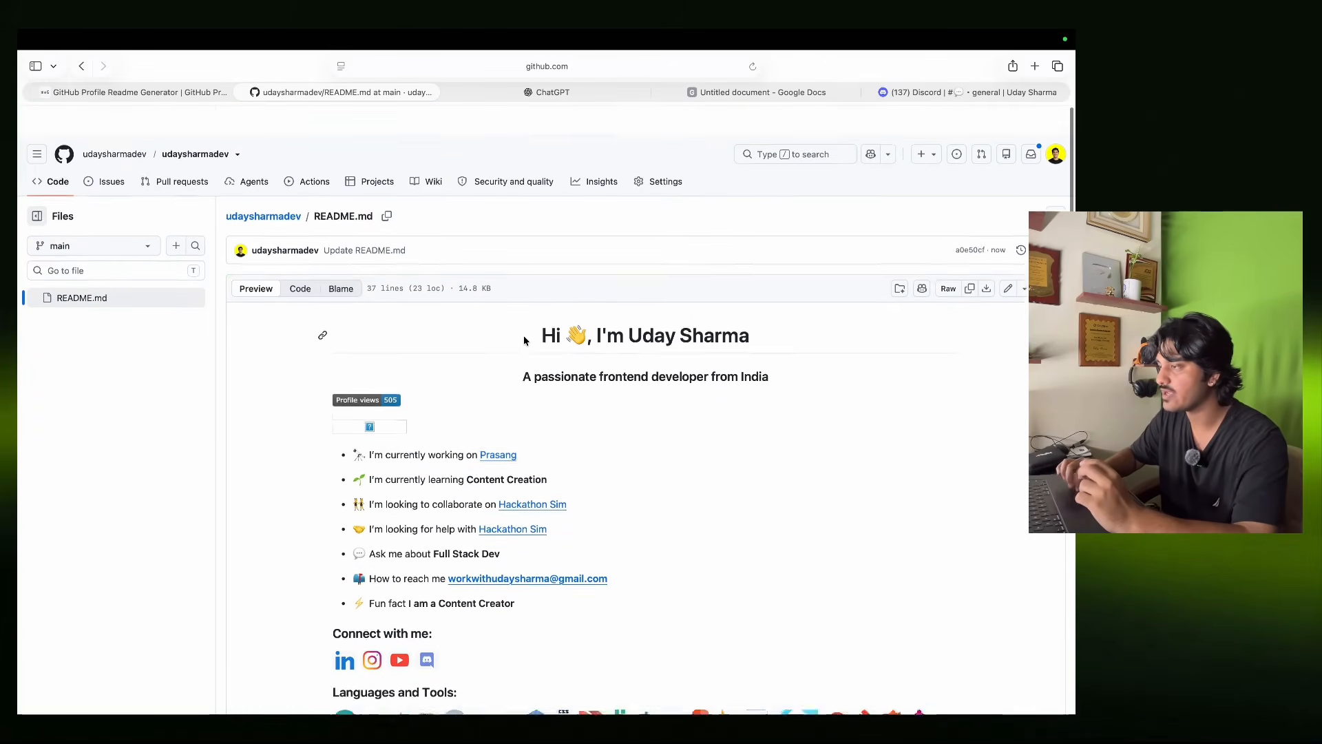
{"action": "left_click", "coordinate": [114, 126]}
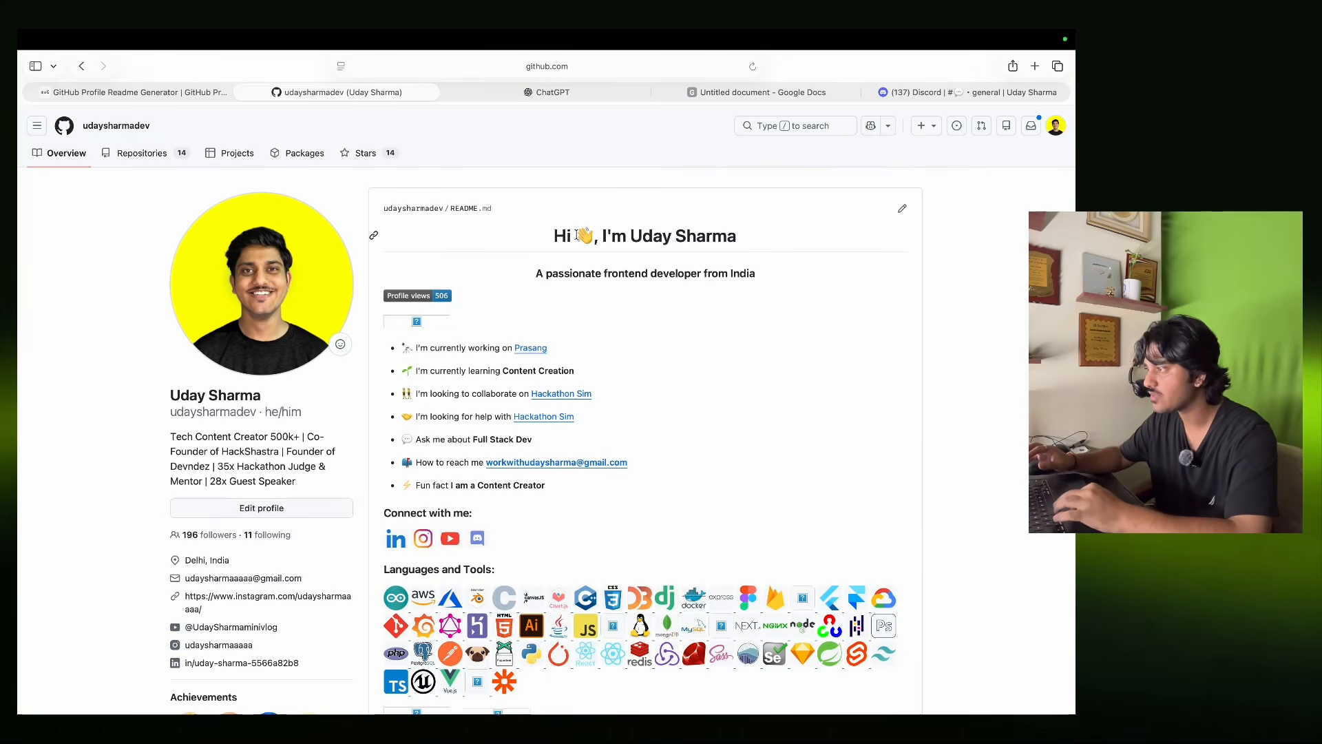
{"action": "scroll", "coordinate": [824, 421], "scroll_direction": "down", "scroll_amount": 2}
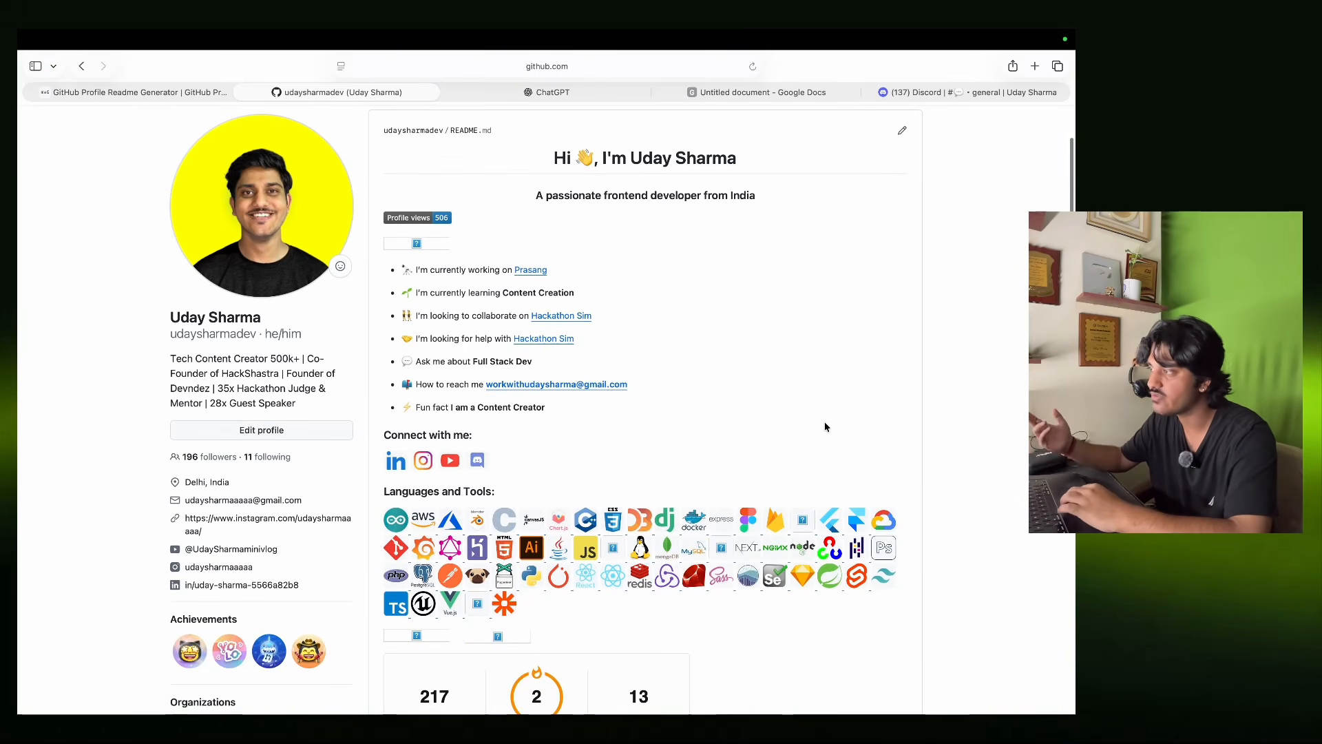
{"action": "scroll", "coordinate": [825, 426], "scroll_direction": "up", "scroll_amount": 2}
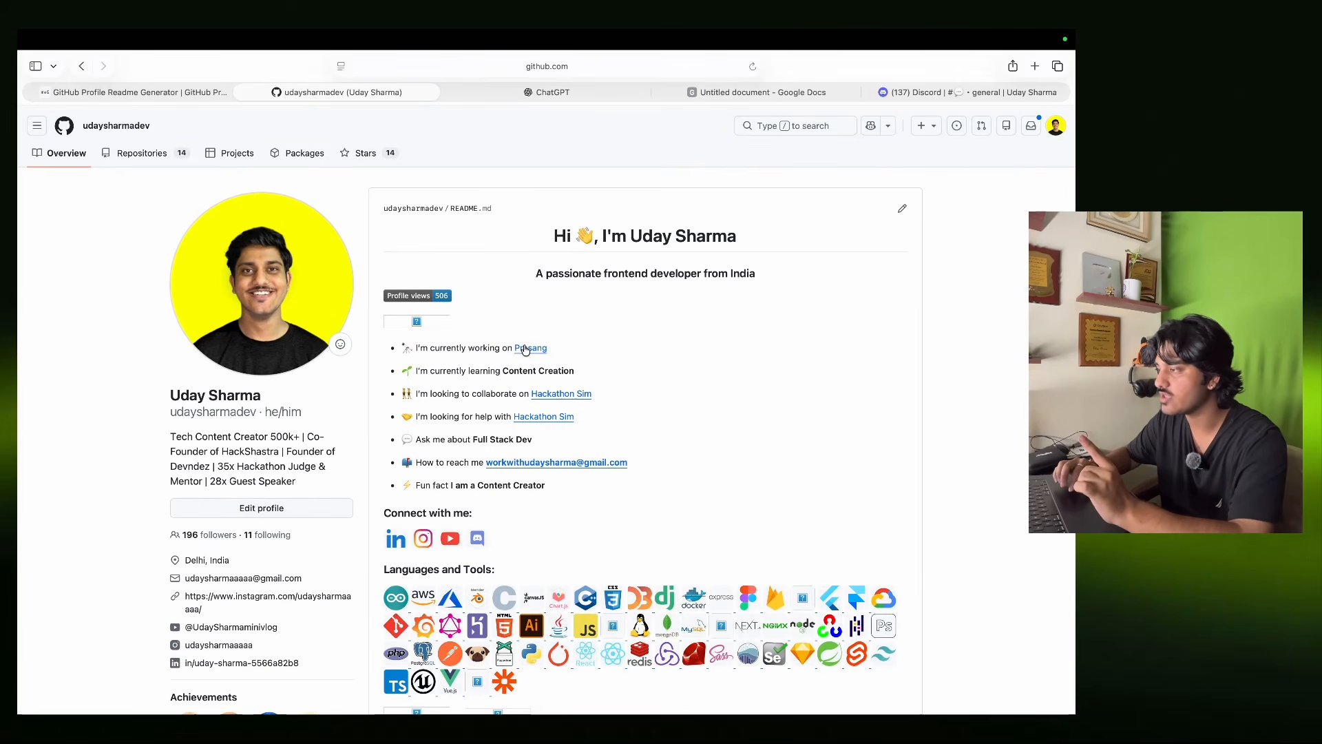
{"action": "scroll", "coordinate": [526, 337], "scroll_direction": "down", "scroll_amount": 5}
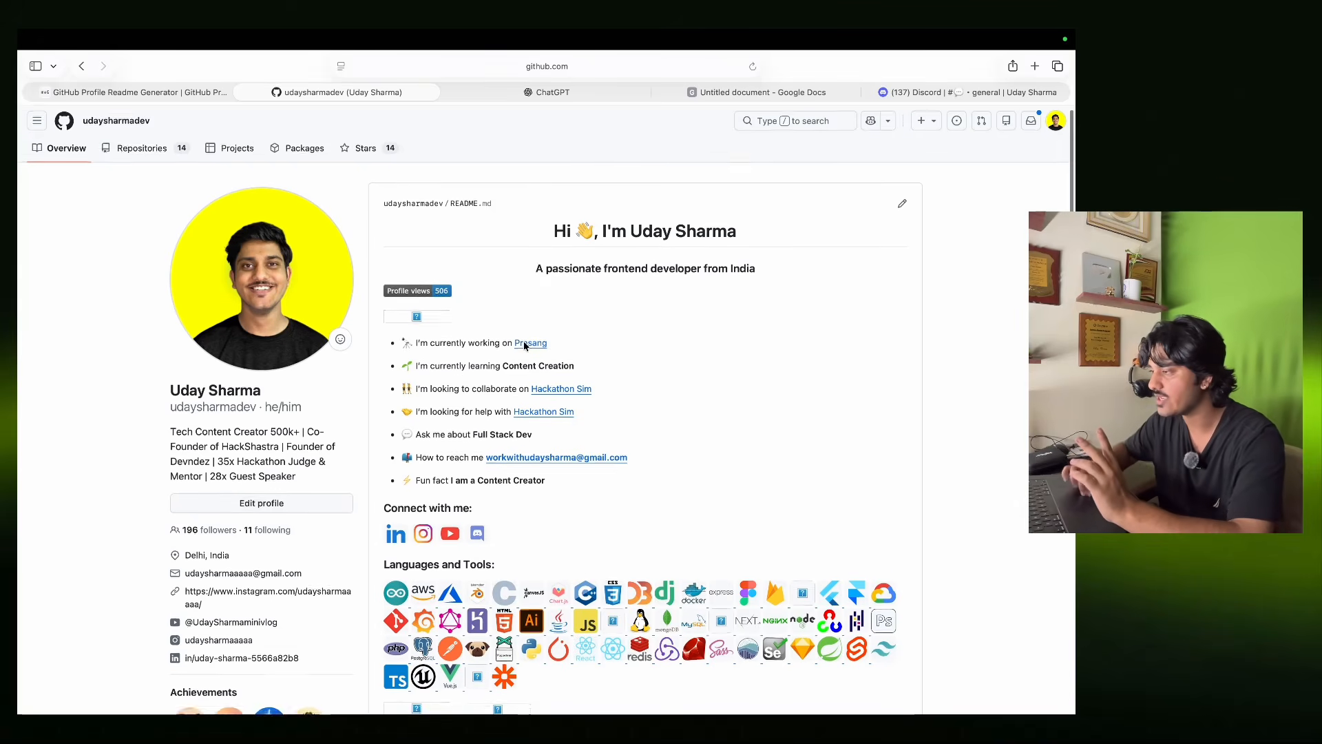
{"action": "scroll", "coordinate": [531, 320], "scroll_direction": "down", "scroll_amount": 6}
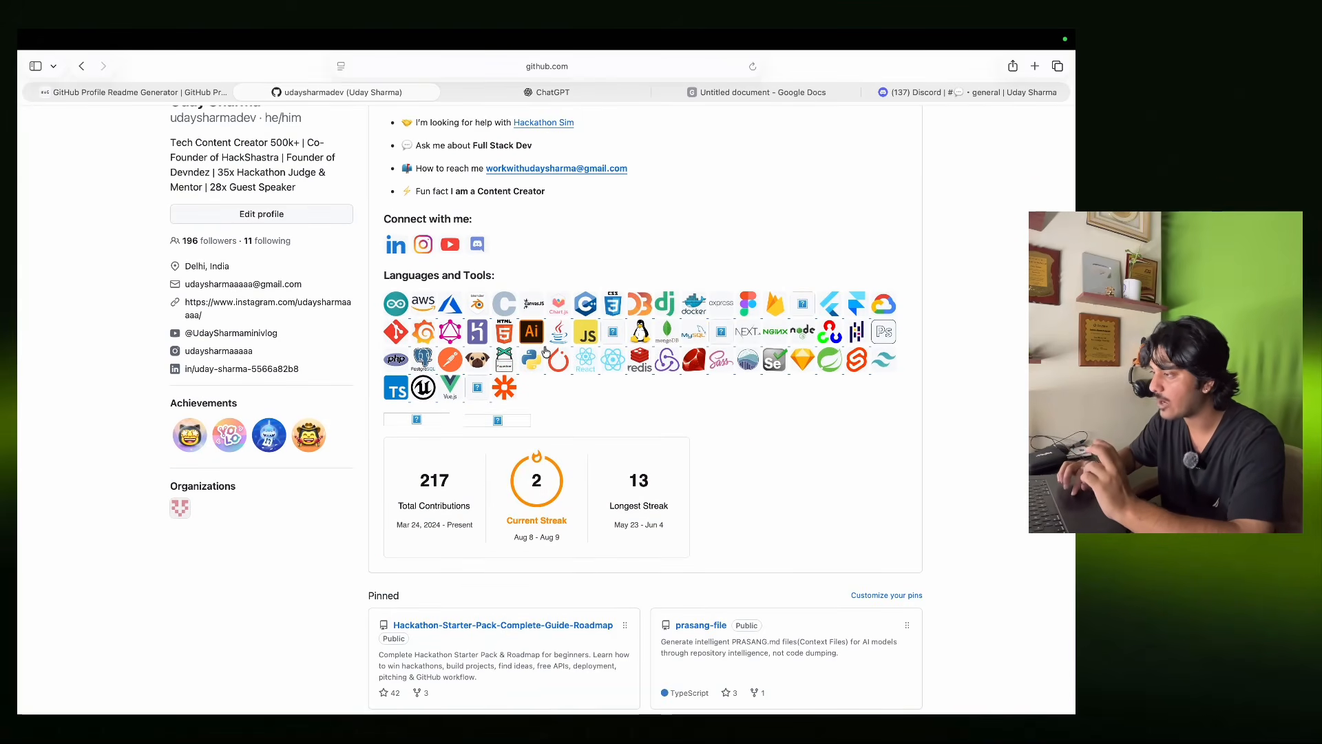
{"action": "scroll", "coordinate": [522, 434], "scroll_direction": "down", "scroll_amount": 6}
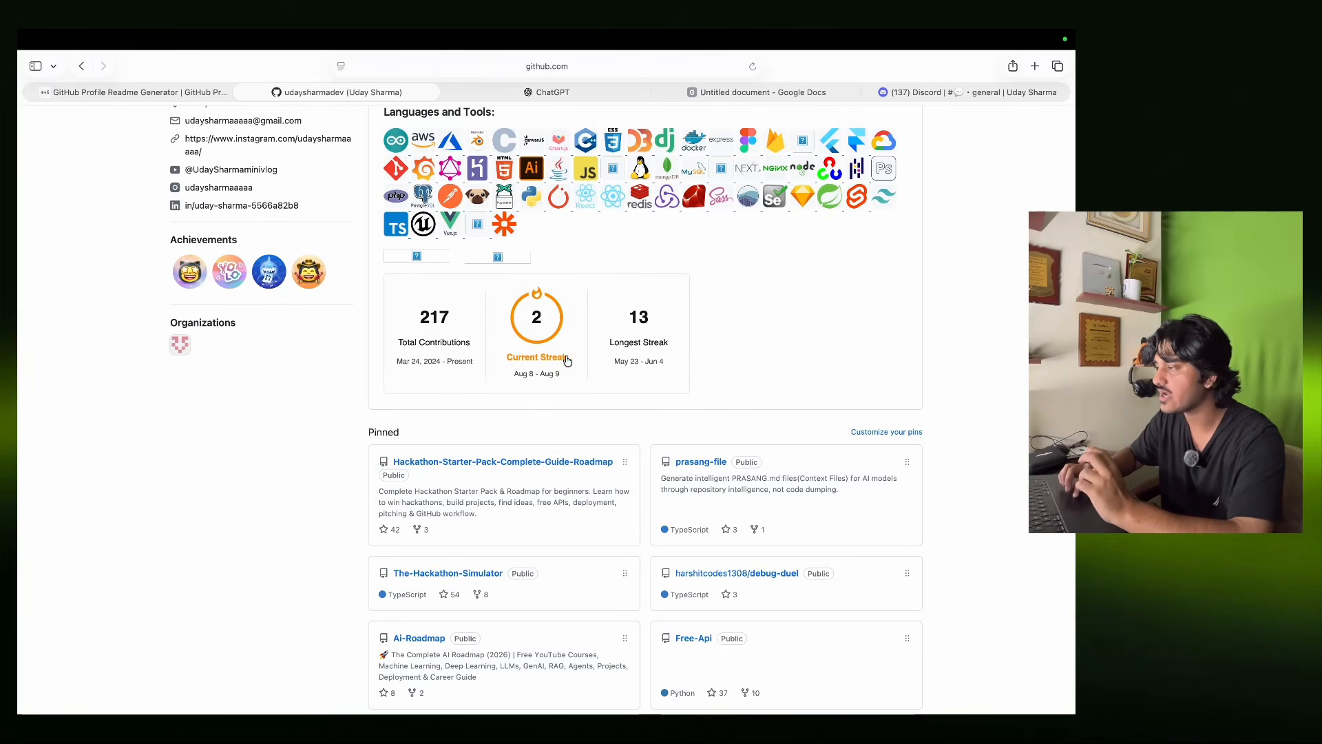
{"action": "scroll", "coordinate": [756, 319], "scroll_direction": "up", "scroll_amount": 17}
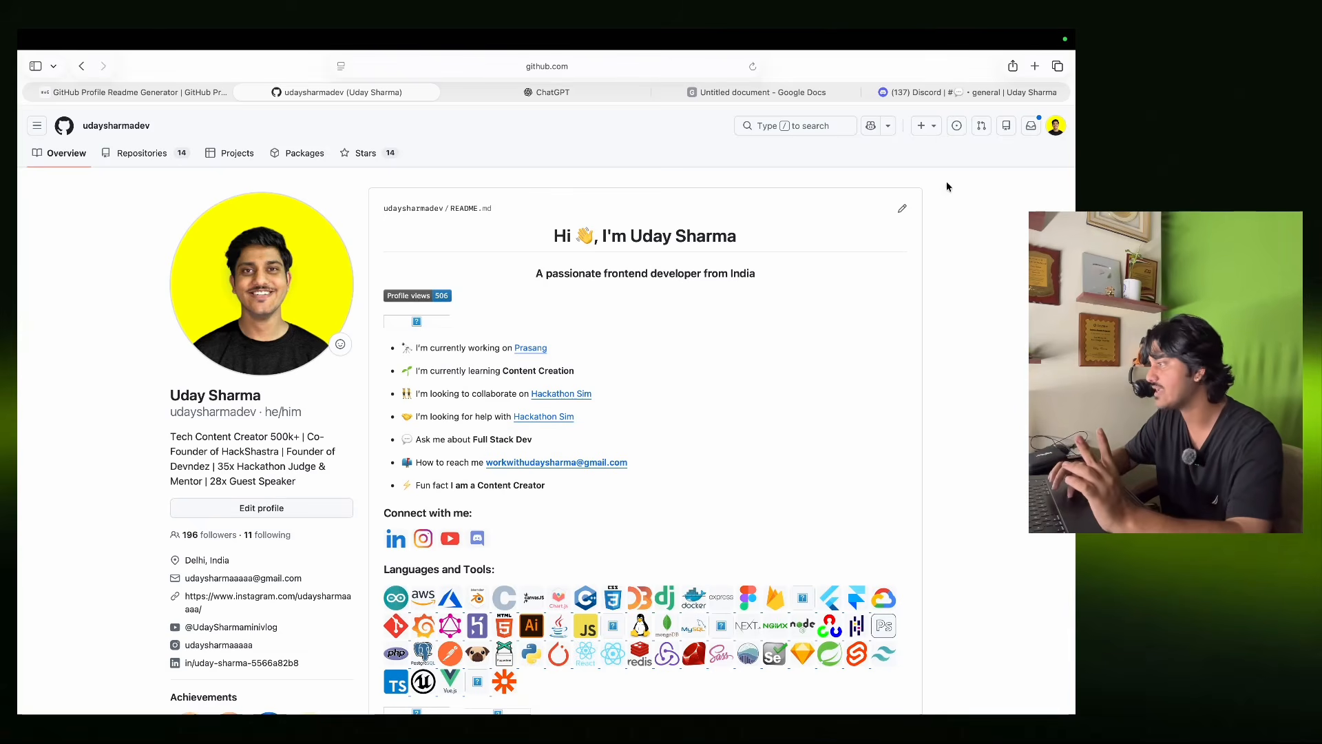
Draft a ChatGPT prompt calling the pasted README 'a very baasic version' and asking to add more.
{"action": "left_click", "coordinate": [618, 95]}
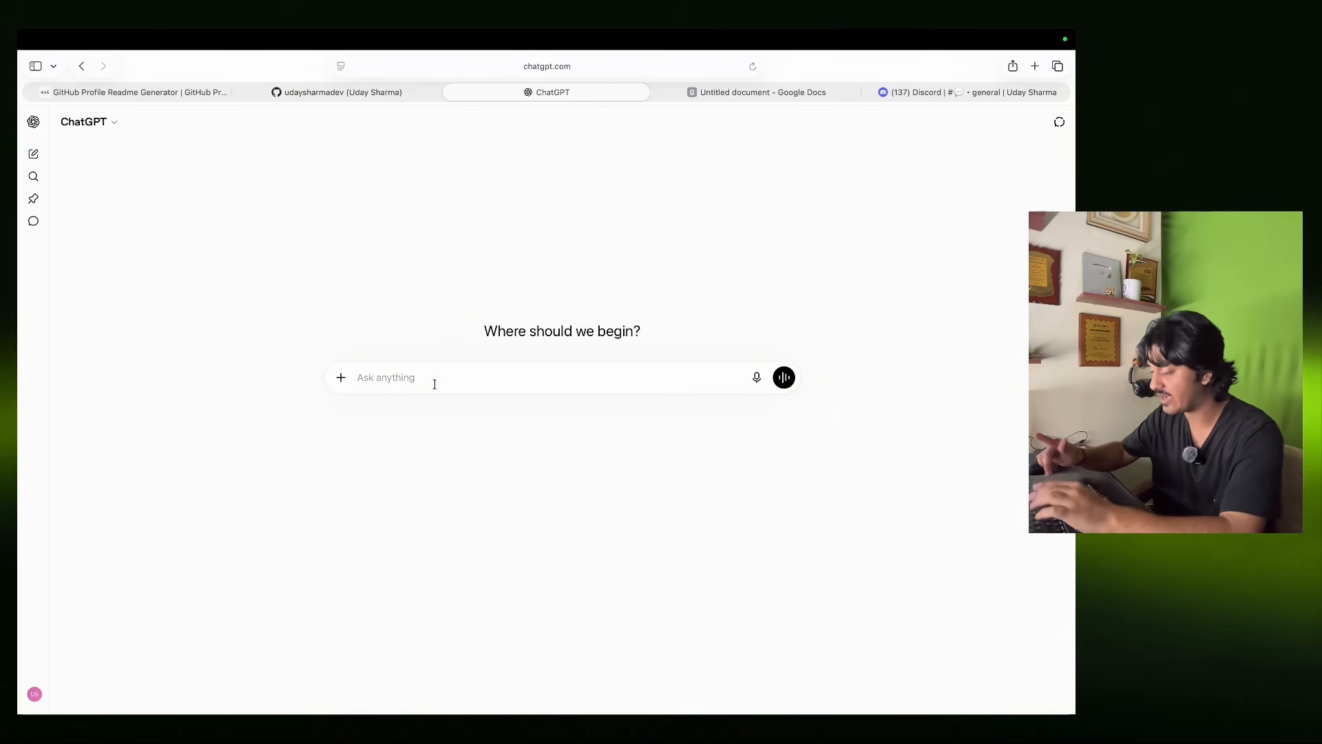
{"action": "type", "text": "this"}
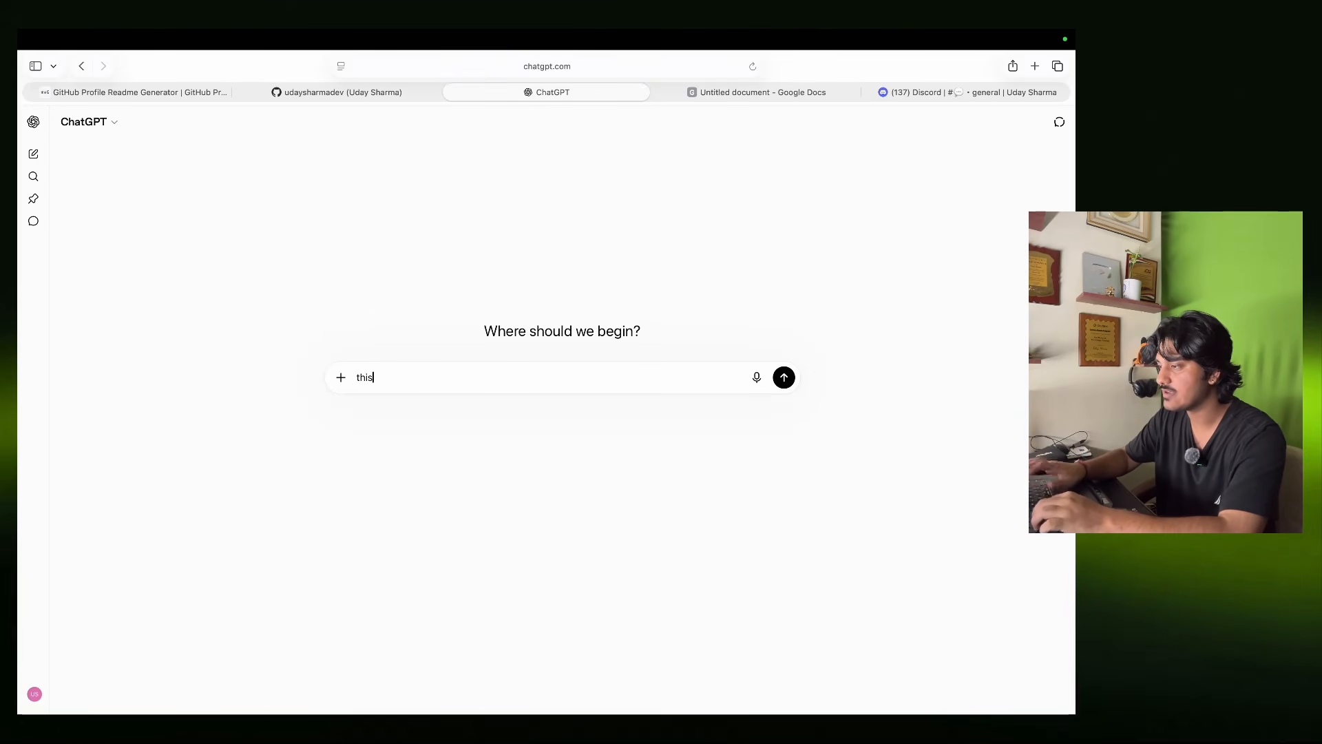
{"action": "type", "text": " is my github profil"}
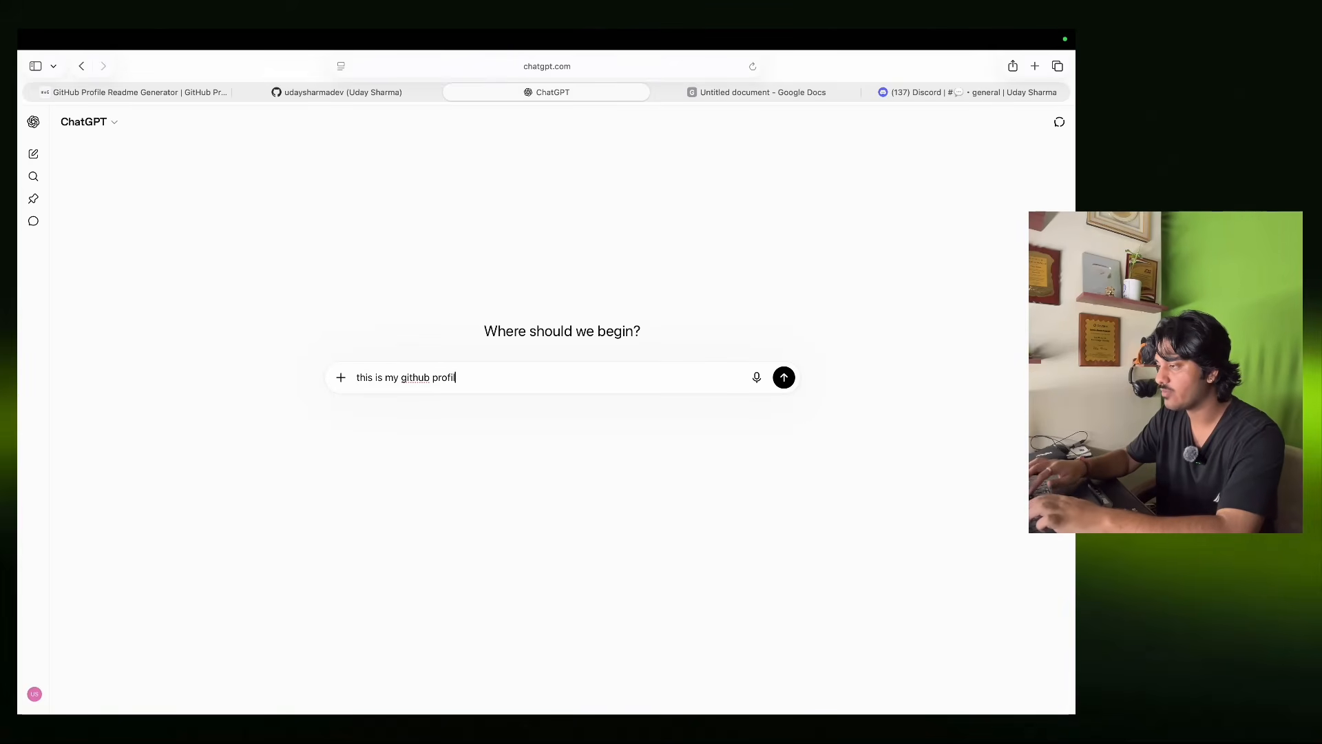
{"action": "type", "text": "e readme (a very baasic"}
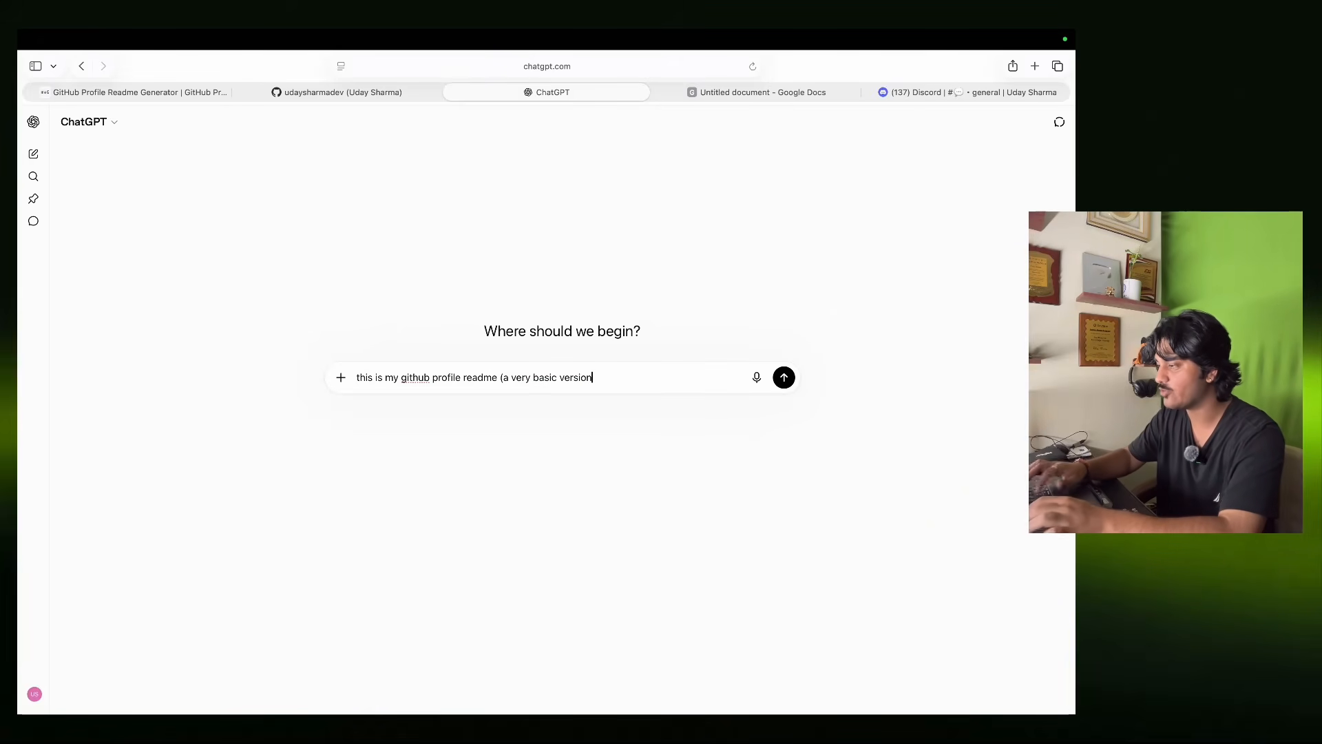
{"action": "type", "text": " version) -"}
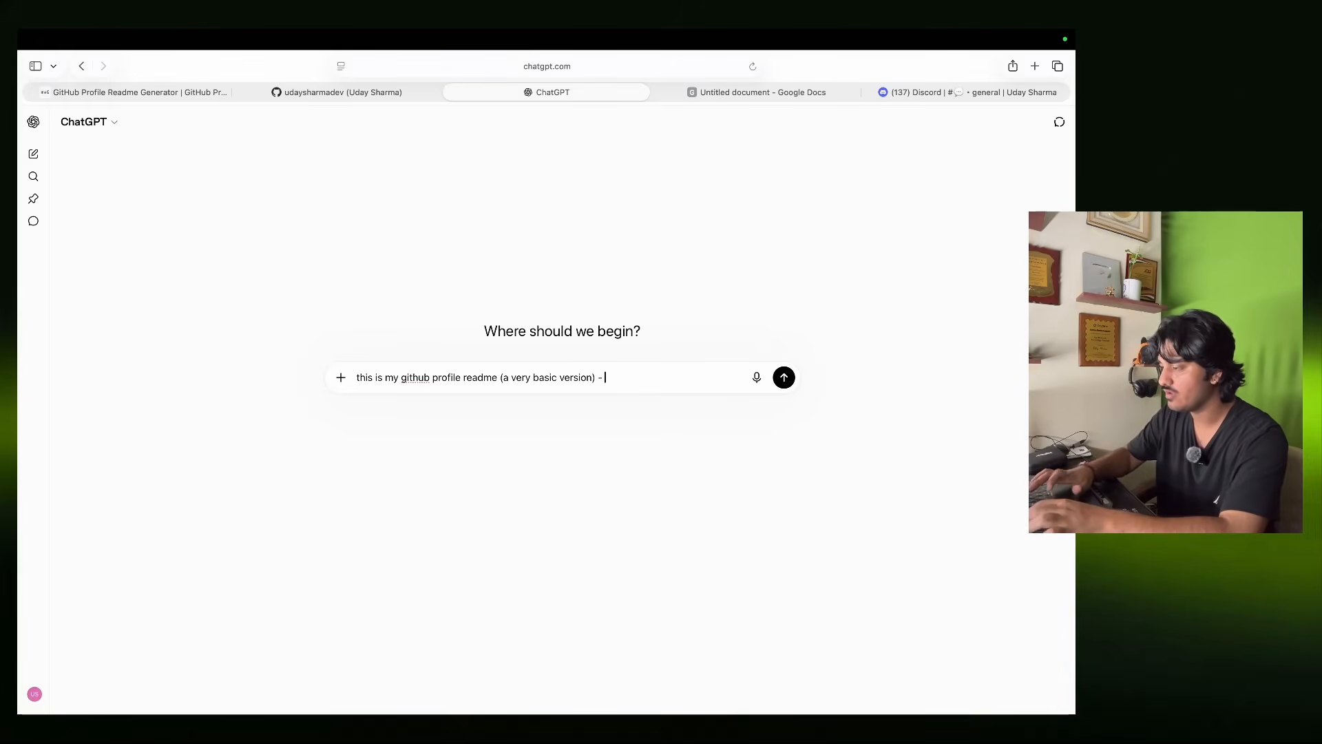
{"action": "key", "text": "super+v"}
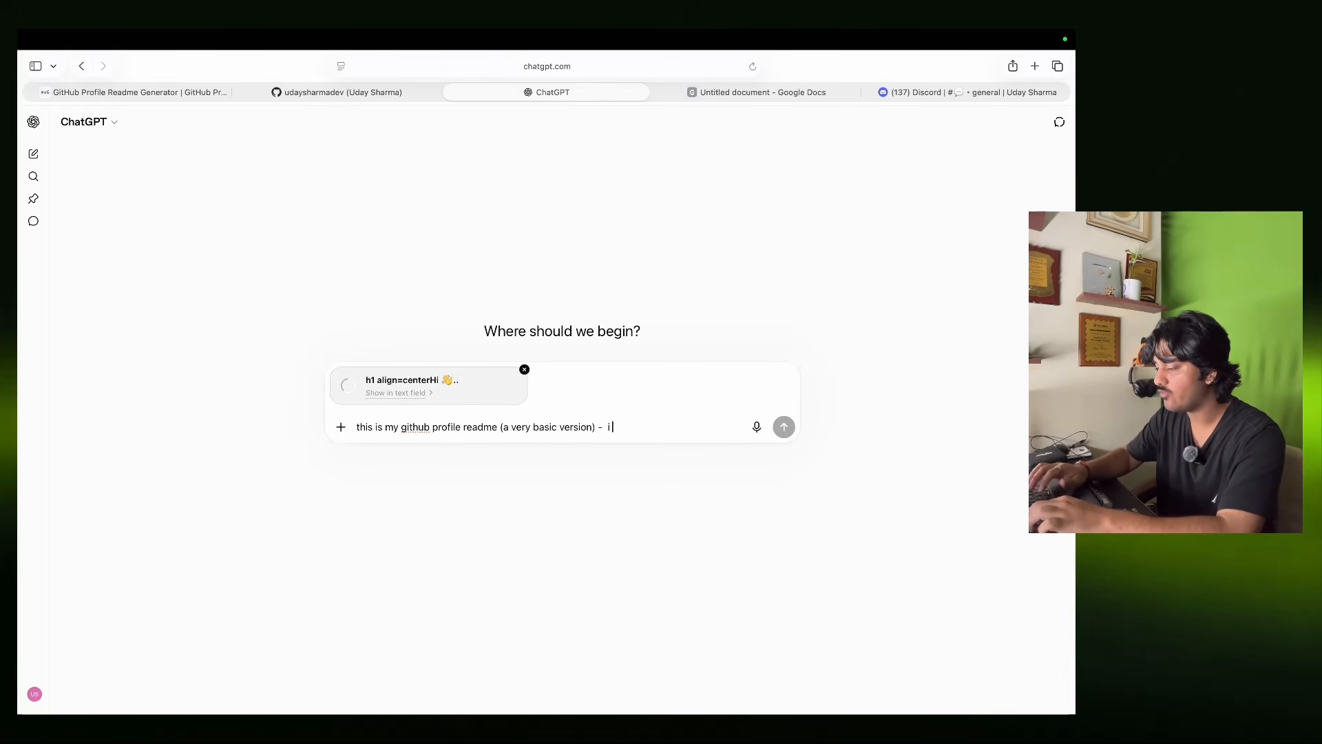
{"action": "type", "text": "i want to ad"}
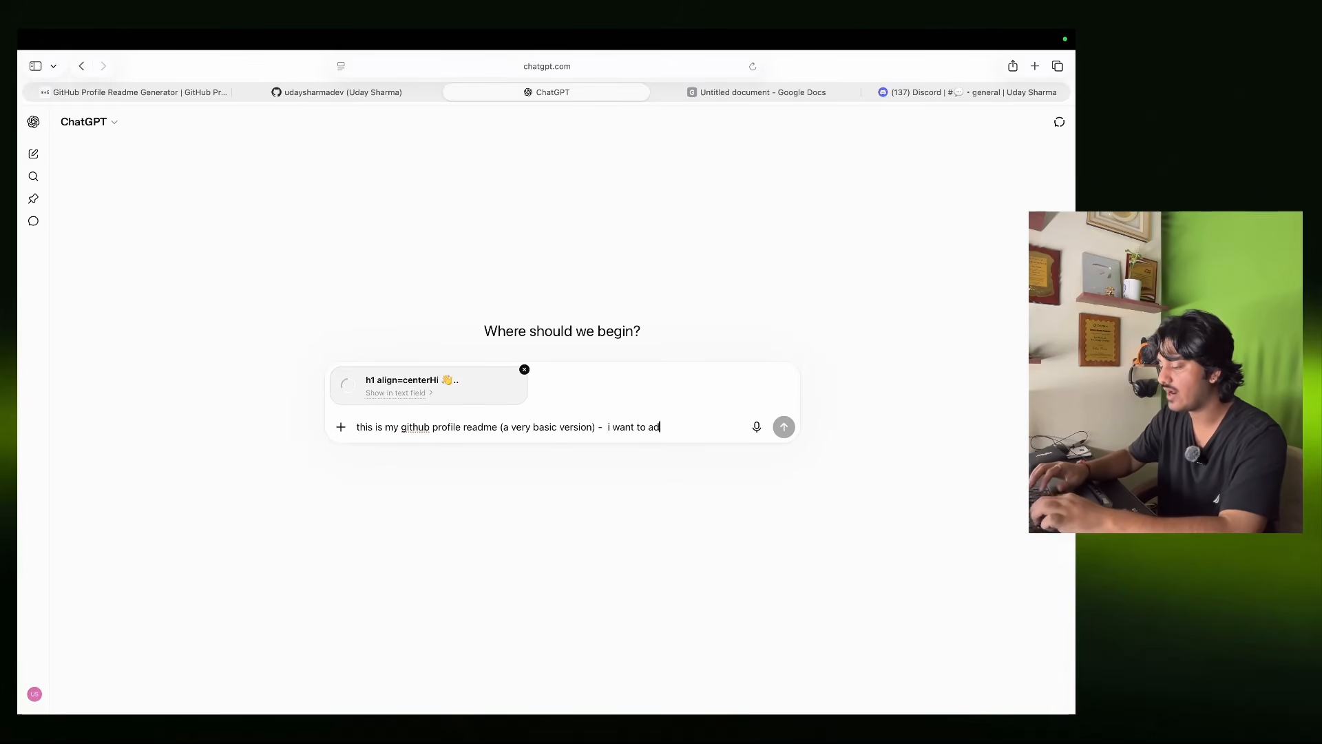
{"action": "type", "text": "d many things like"}
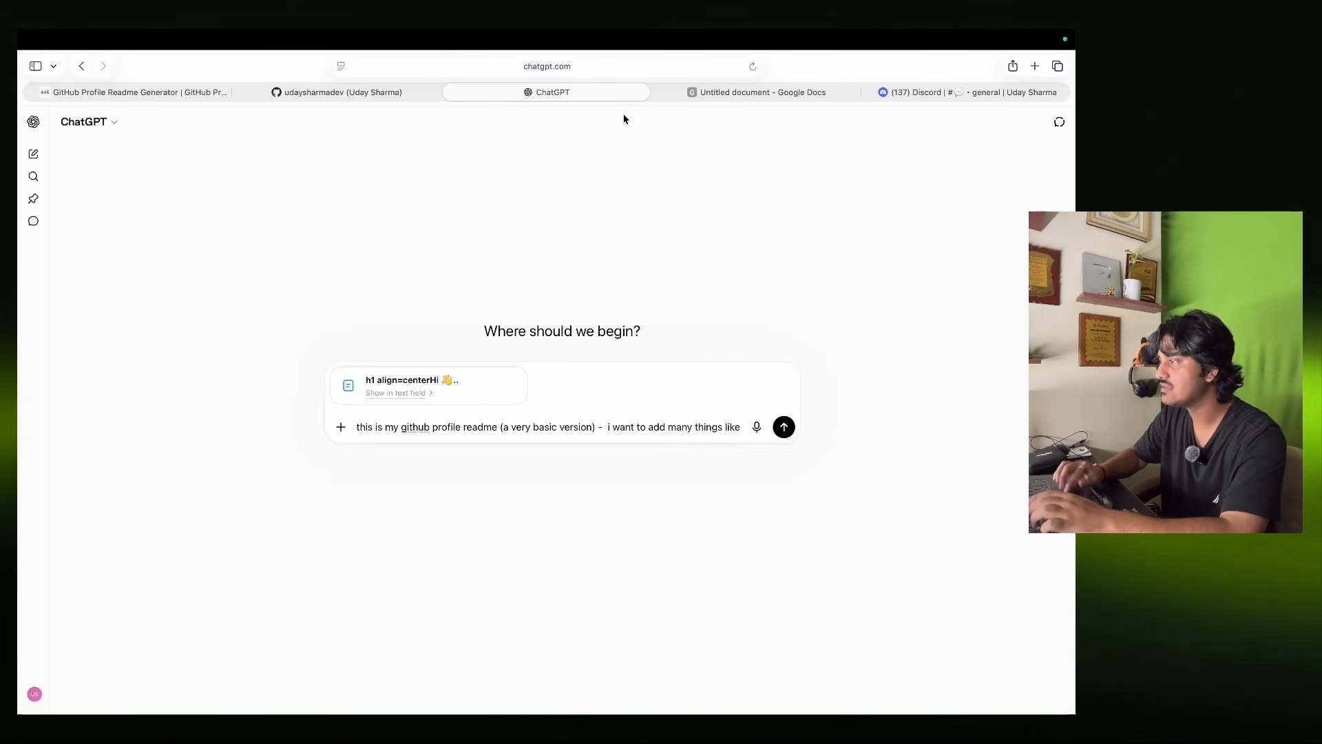
{"action": "left_click", "coordinate": [760, 95]}
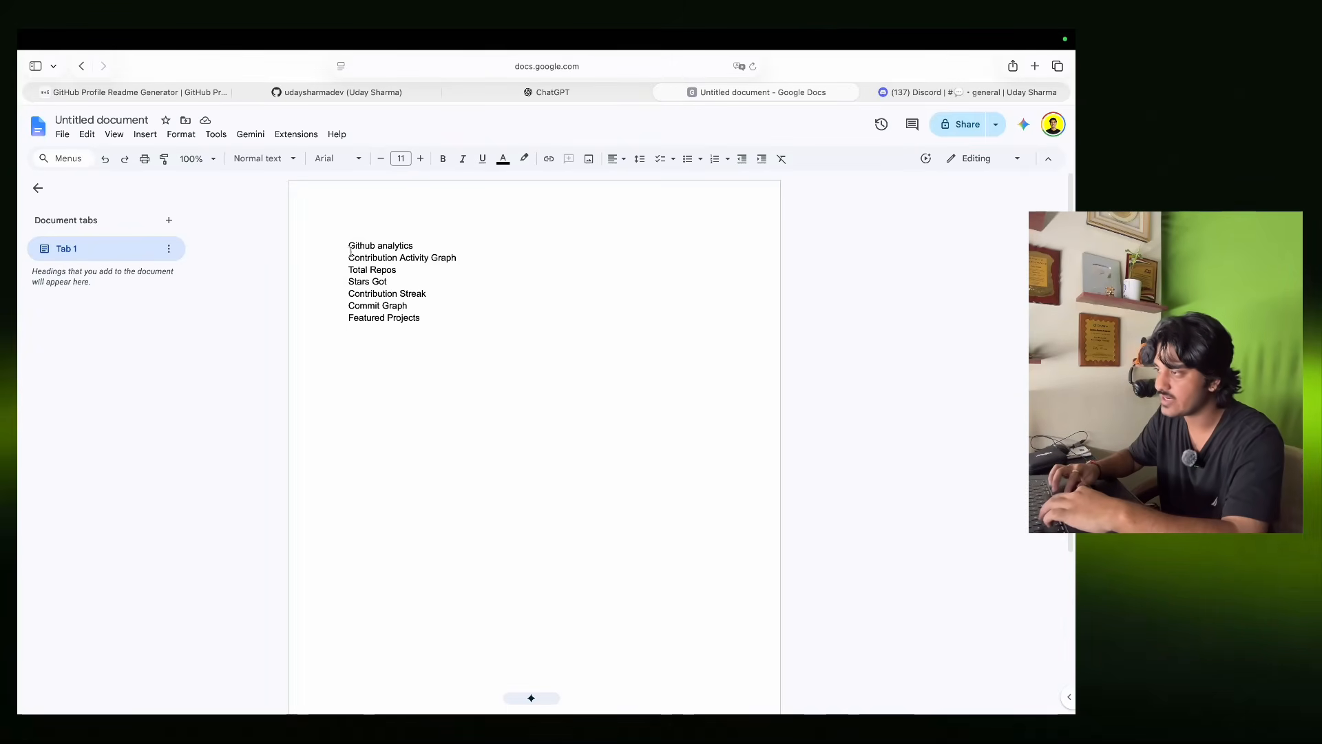
Review the wishlist items from Github analytics to Commit Graph and select the whole list.
{"action": "left_click_drag", "start_coordinate": [349, 247], "coordinate": [416, 246]}
{"action": "left_click", "coordinate": [480, 241]}
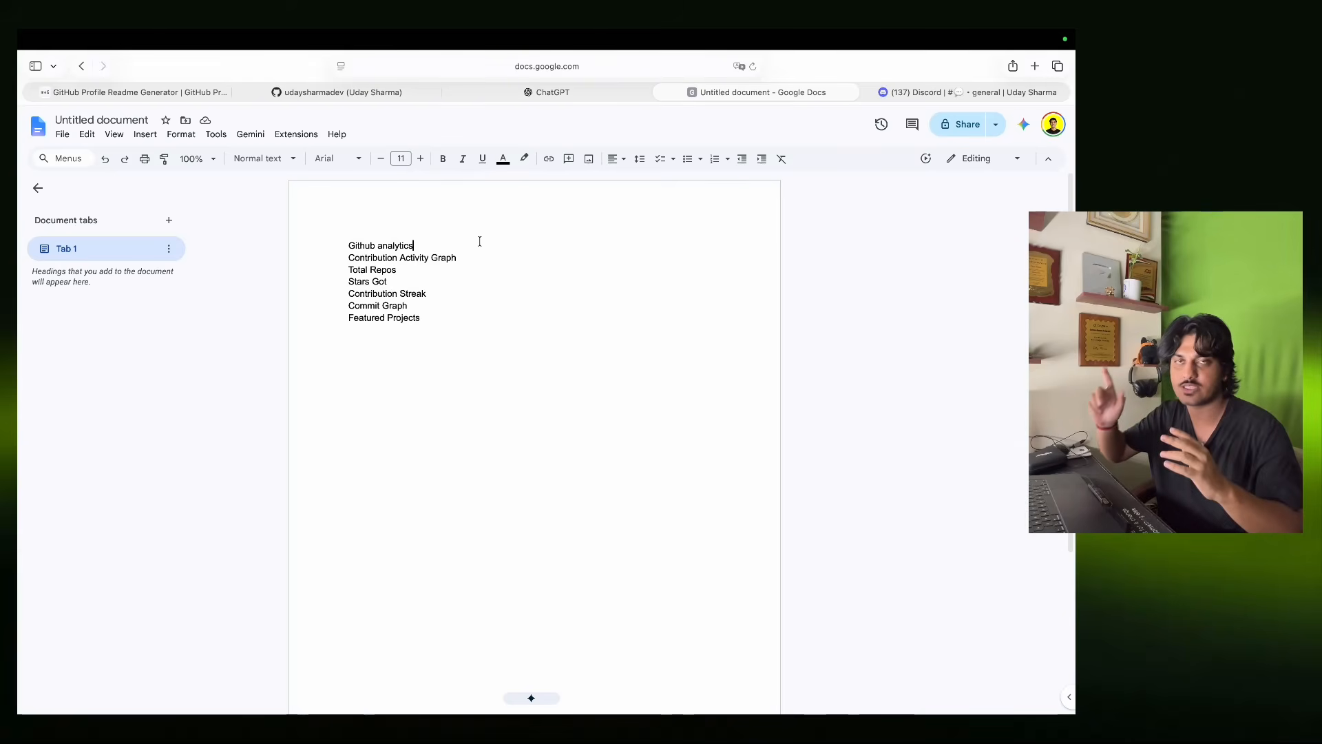
{"action": "left_click_drag", "start_coordinate": [347, 260], "coordinate": [456, 258]}
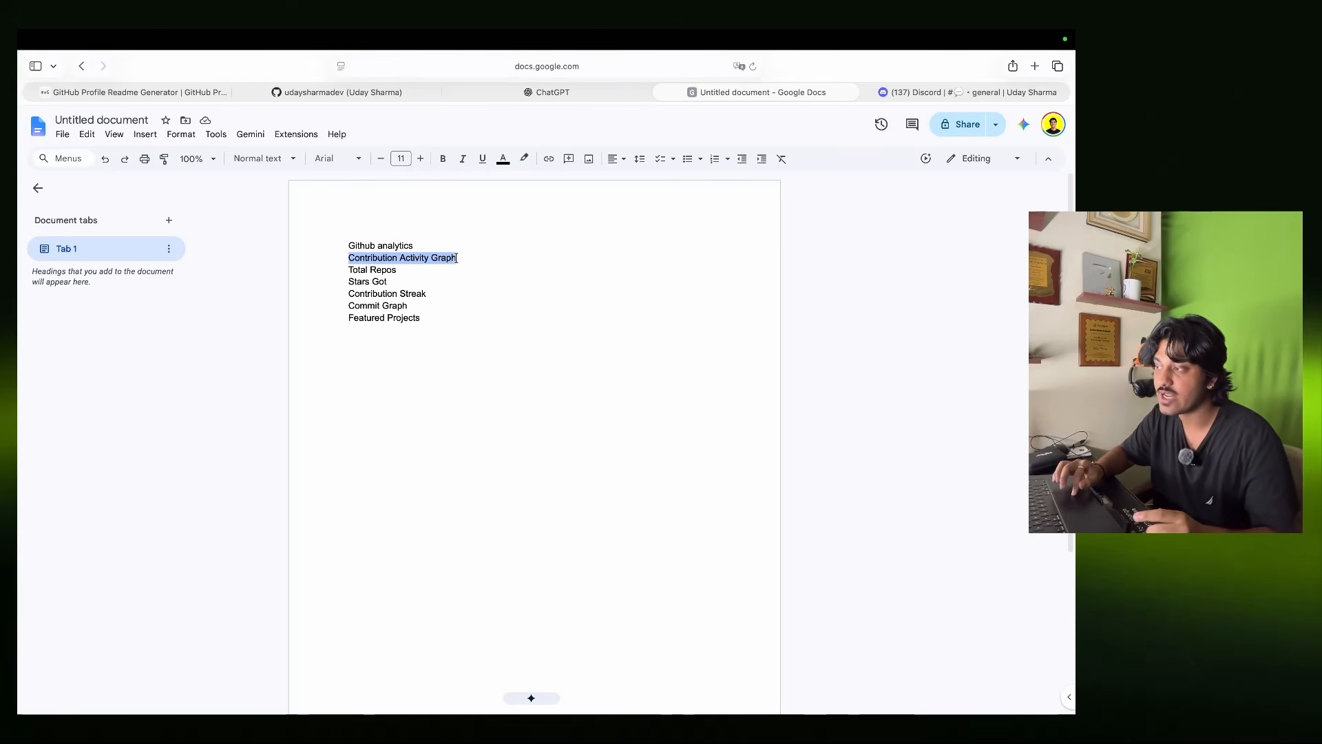
{"action": "left_click", "coordinate": [481, 258]}
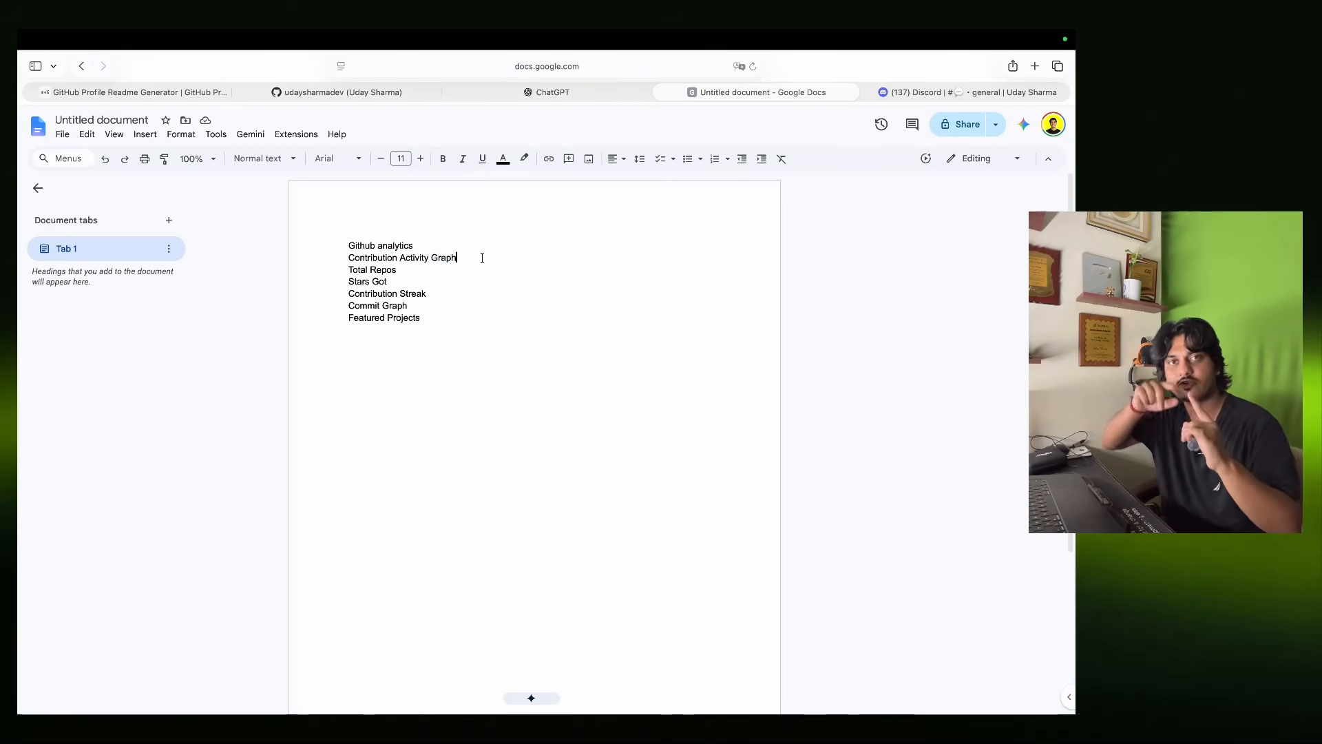
{"action": "mouse_move", "coordinate": [348, 269]}
{"action": "left_mouse_down"}
{"action": "mouse_move", "coordinate": [408, 273]}
{"action": "mouse_move", "coordinate": [434, 295]}
{"action": "left_mouse_up"}
{"action": "left_click", "coordinate": [382, 282]}
{"action": "left_click", "coordinate": [431, 348]}
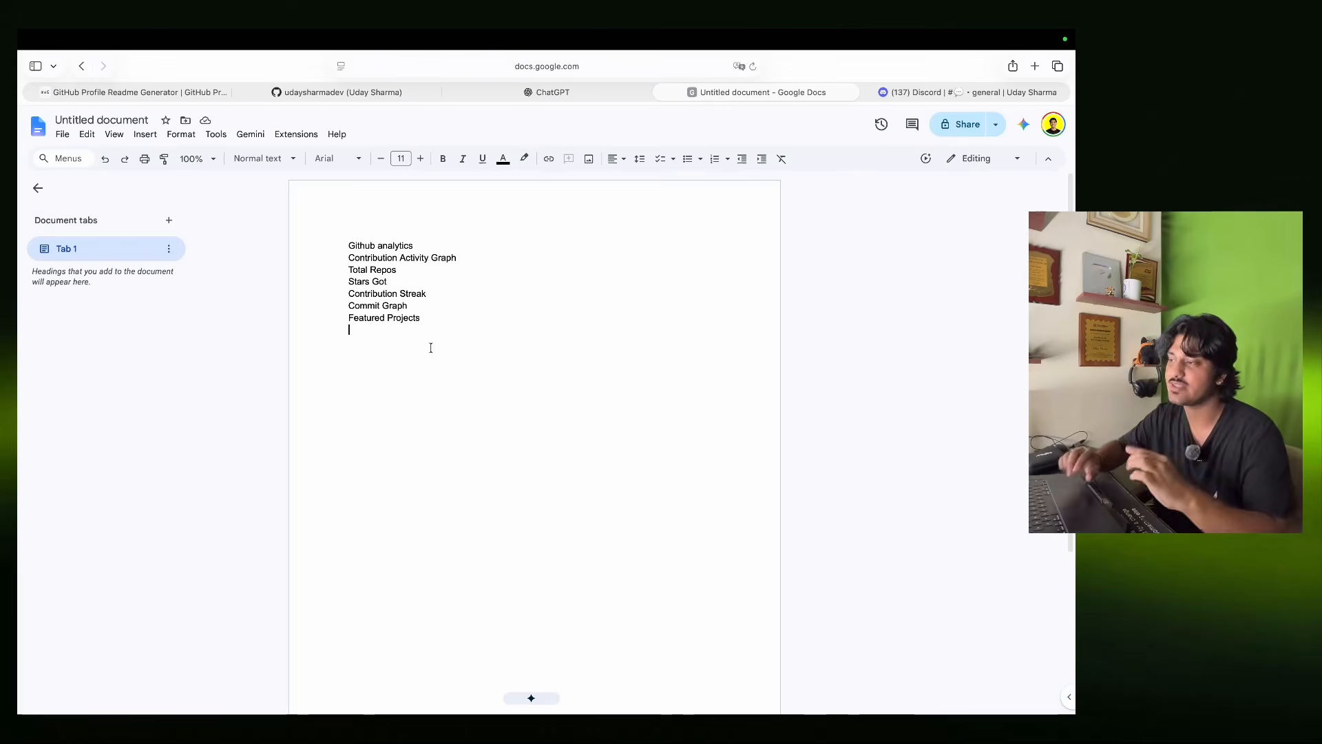
{"action": "left_click_drag", "start_coordinate": [415, 304], "coordinate": [348, 305]}
{"action": "left_click", "coordinate": [359, 349]}
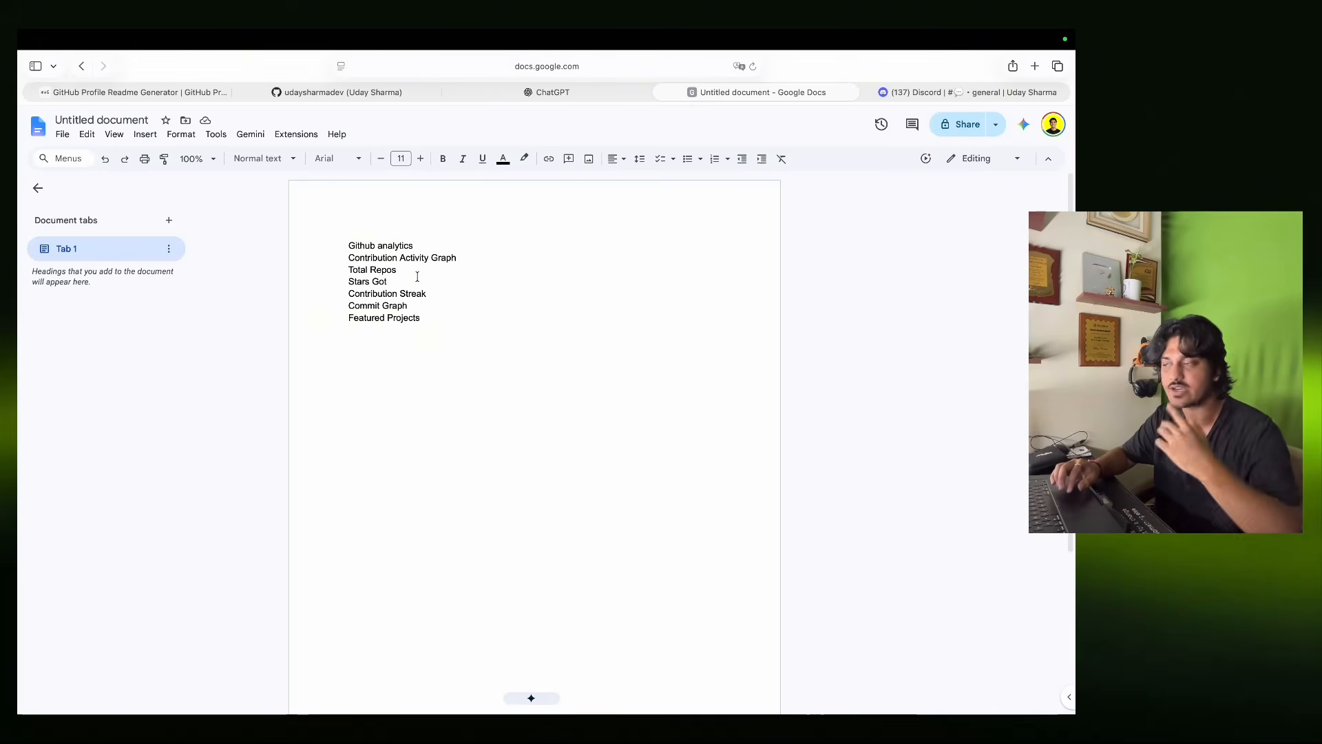
{"action": "key", "text": "ctrl+a"}
{"action": "key", "text": "super+c"}
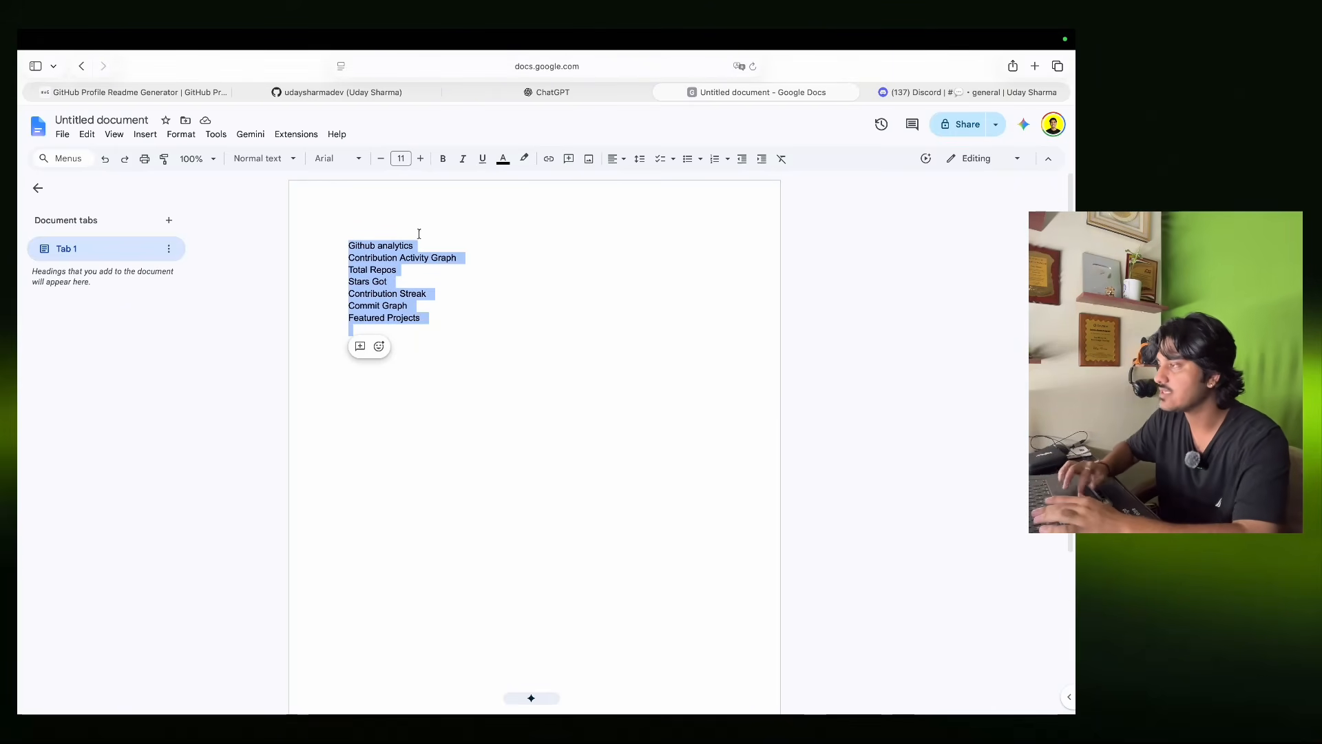
{"action": "left_click", "coordinate": [538, 92]}
Paste the wishlist and ask ChatGPT to improvise the profile readme.md so nothing breaks.
{"action": "key", "text": "super+v"}
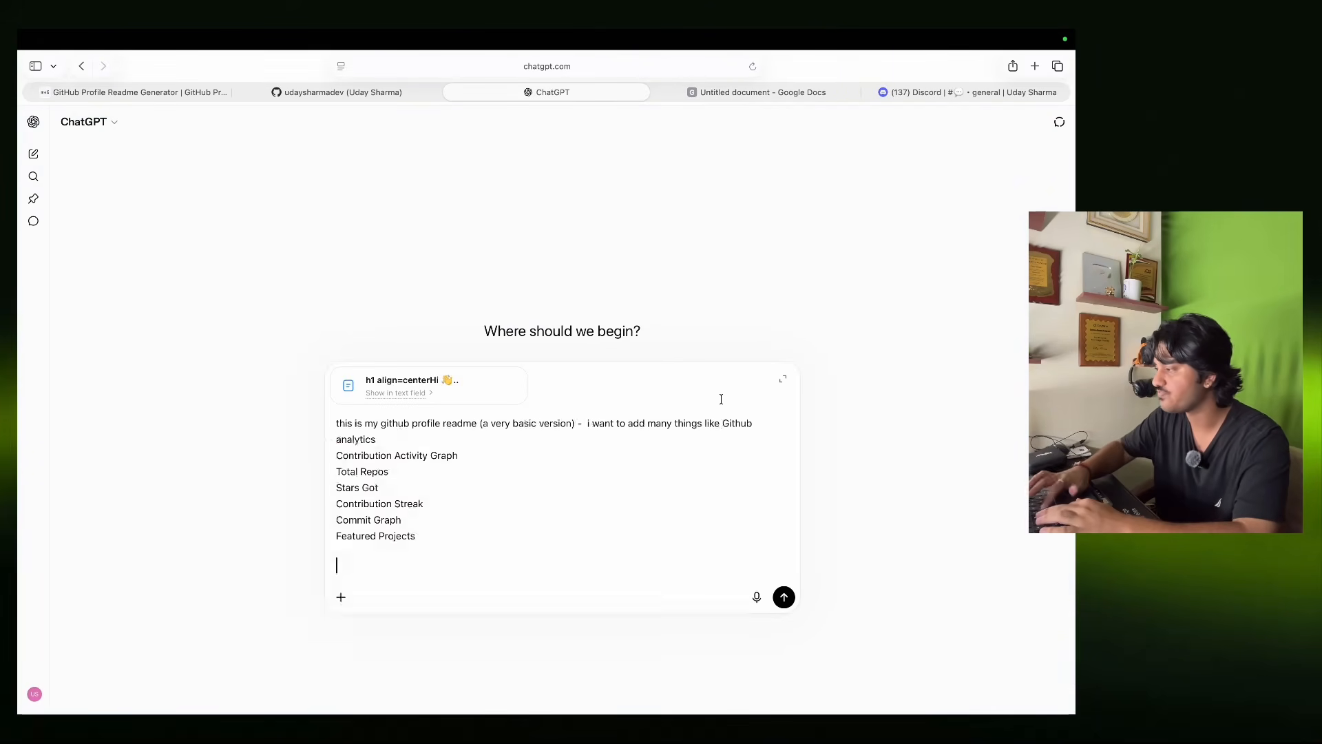
{"action": "type", "text": "and add"}
{"action": "key", "text": "BackSpace"}
{"action": "key", "text": "BackSpace"}
{"action": "key", "text": "BackSpace"}
{"action": "type", "text": "improvise this github"}
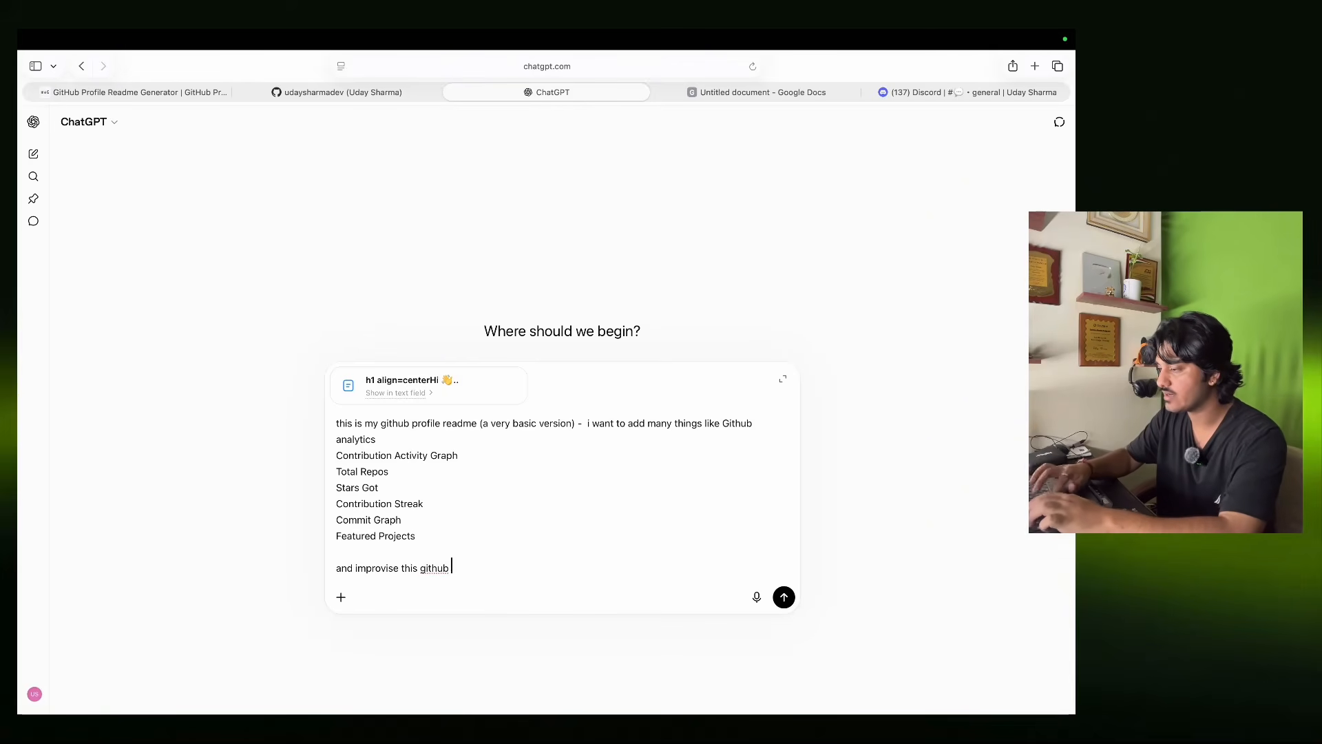
{"action": "type", "text": " readme.md for m"}
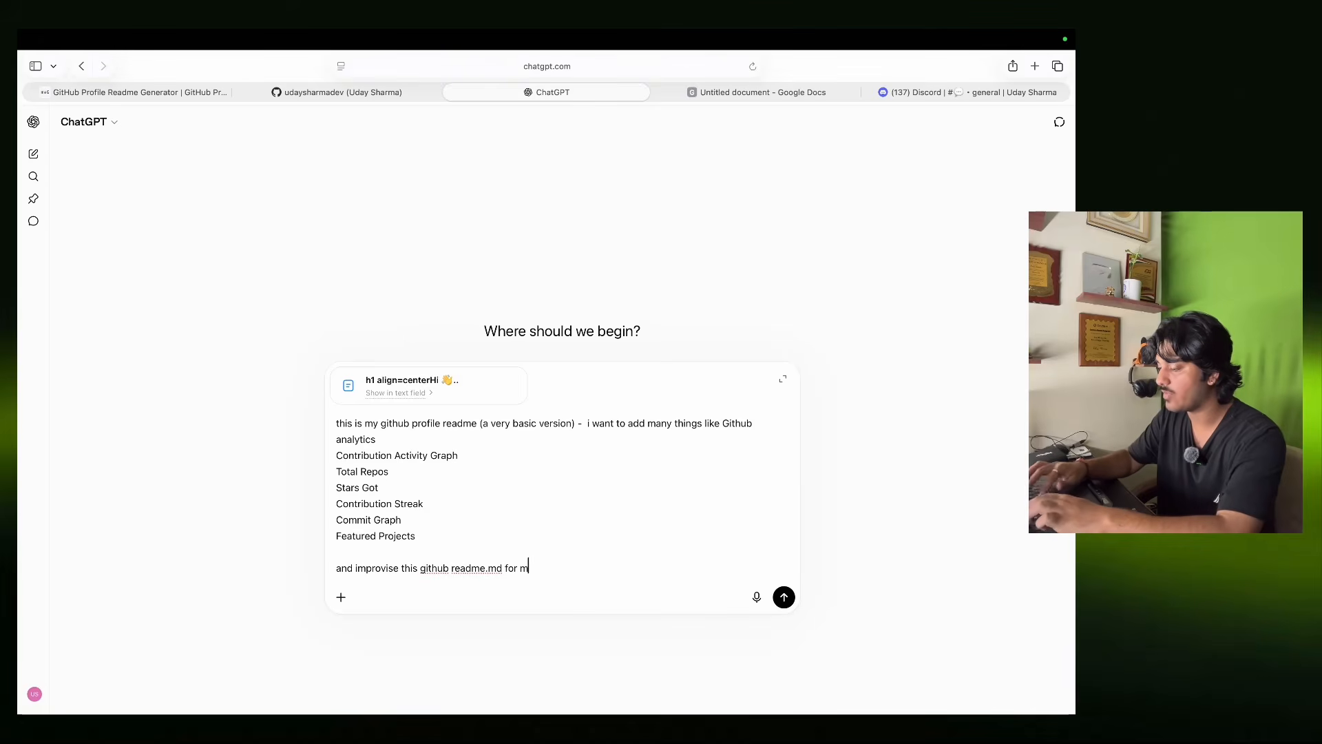
{"action": "type", "text": "y profile "}
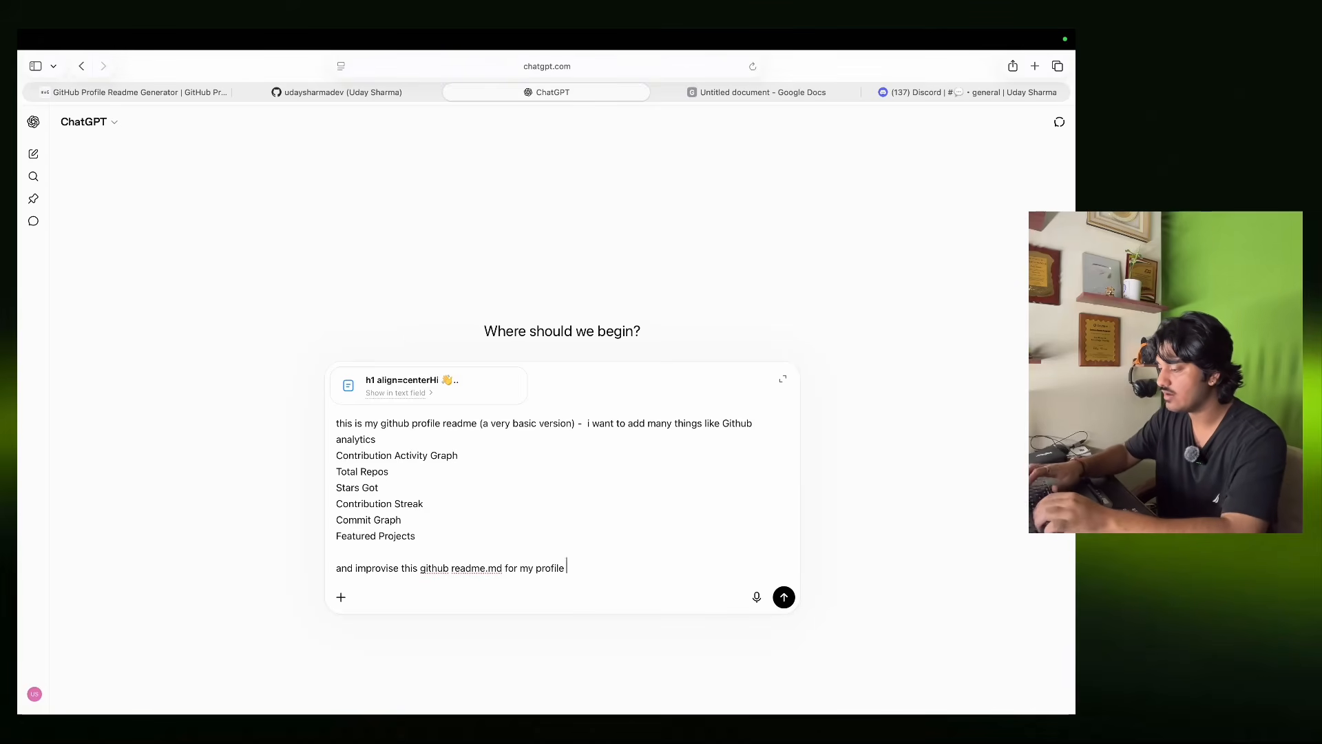
{"action": "type", "text": "udaysharmadev"}
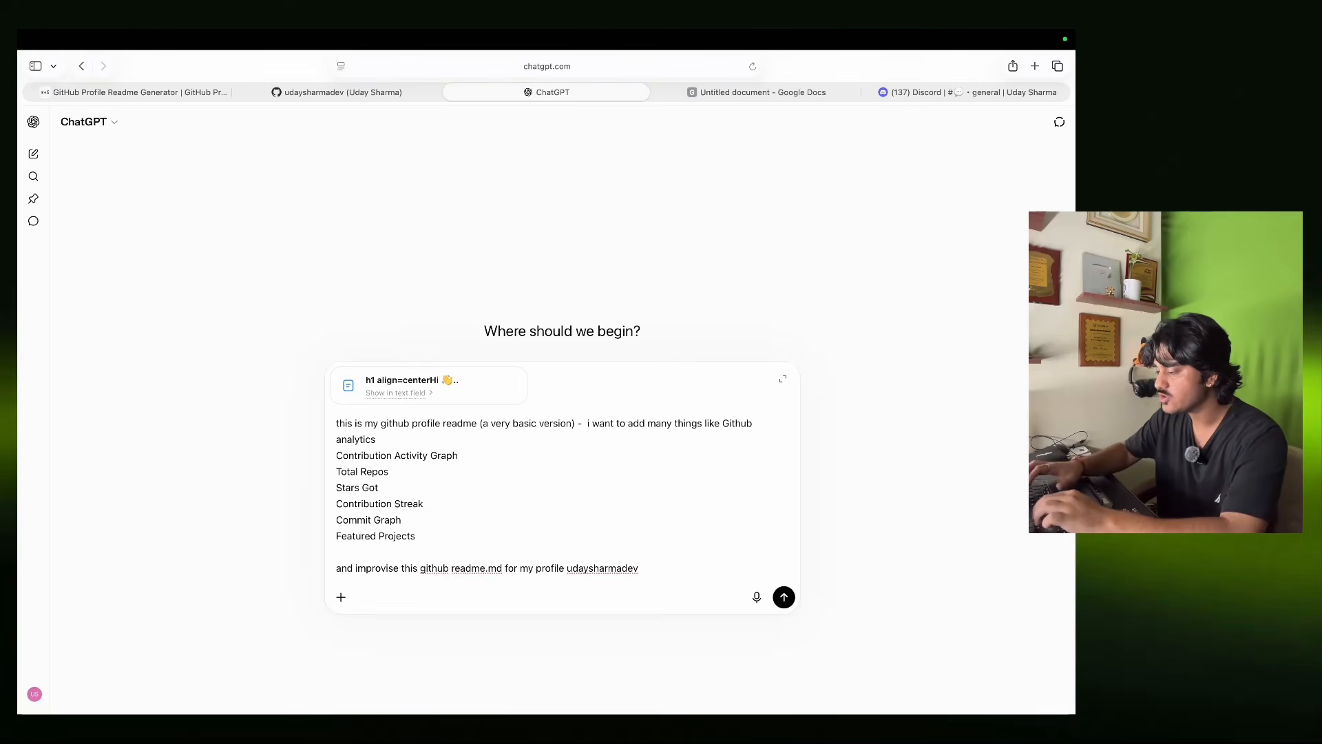
{"action": "type", "text": " so that an"}
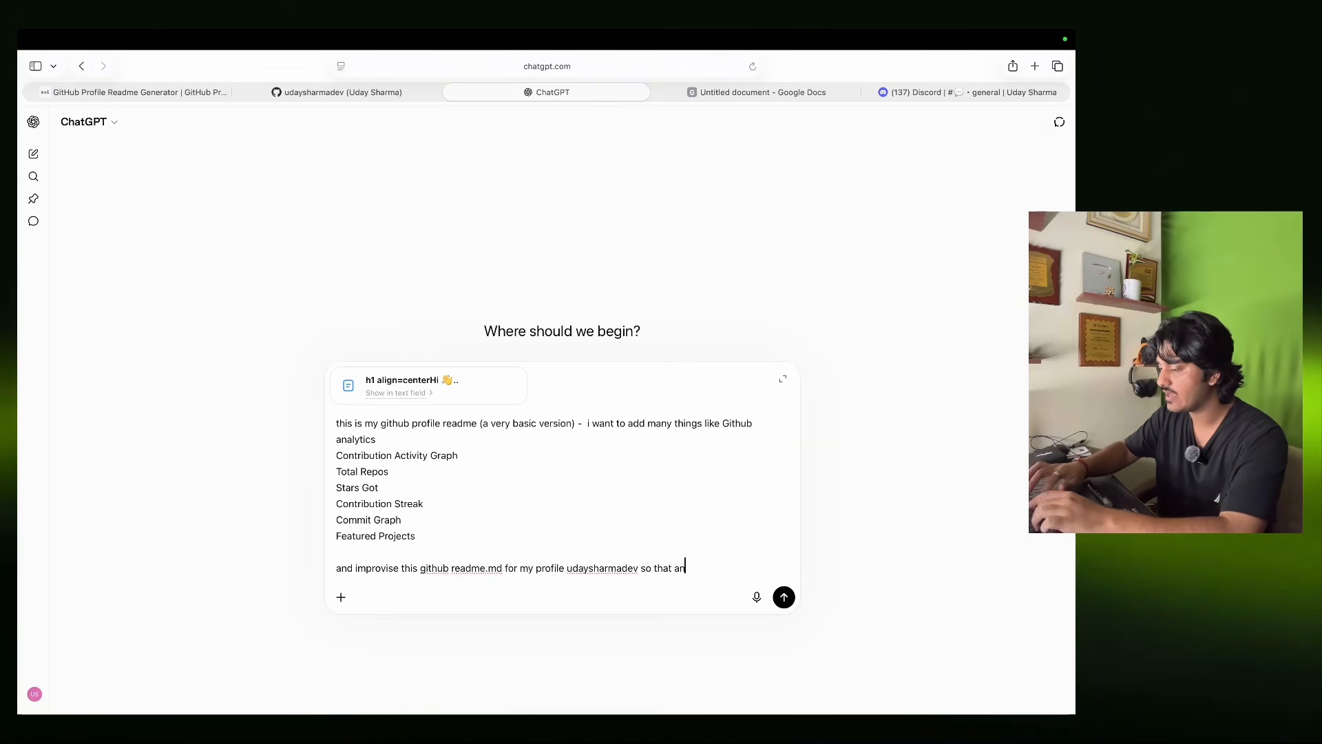
{"action": "type", "text": "ything is not"}
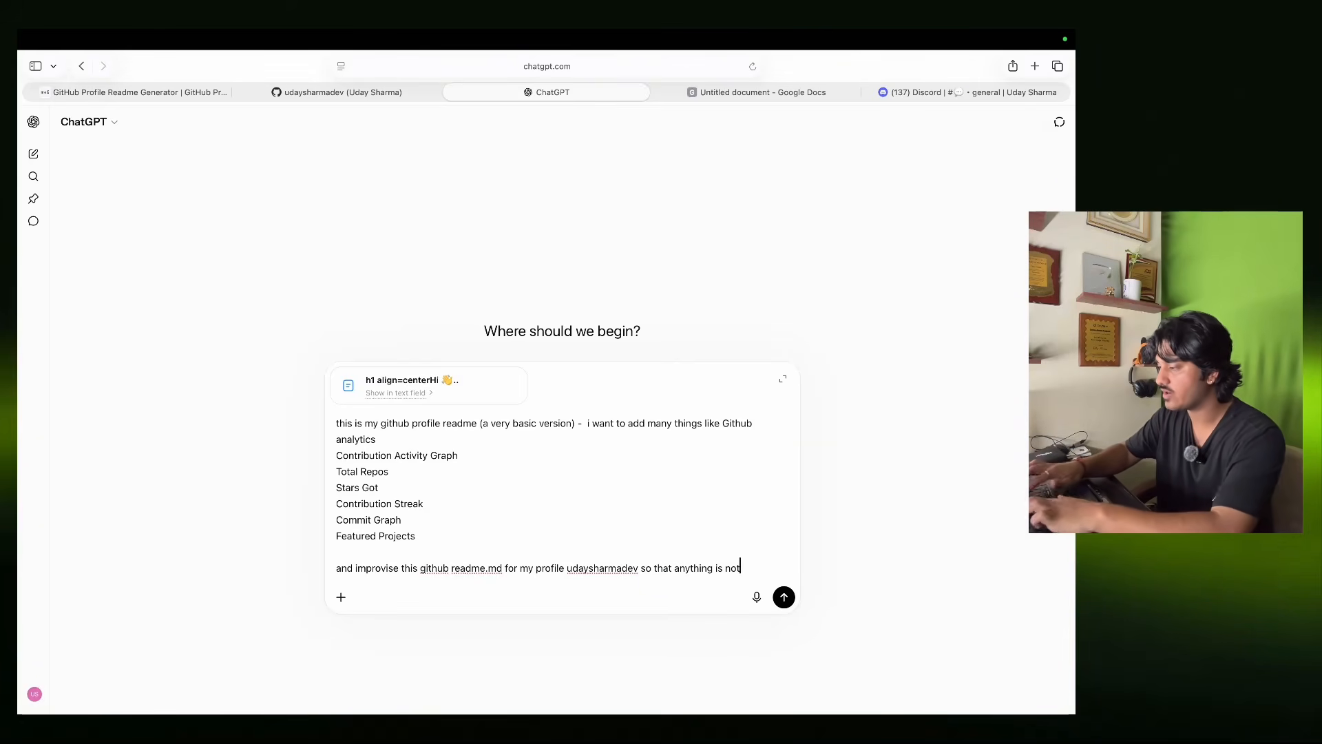
{"action": "type", "text": " broken and "}
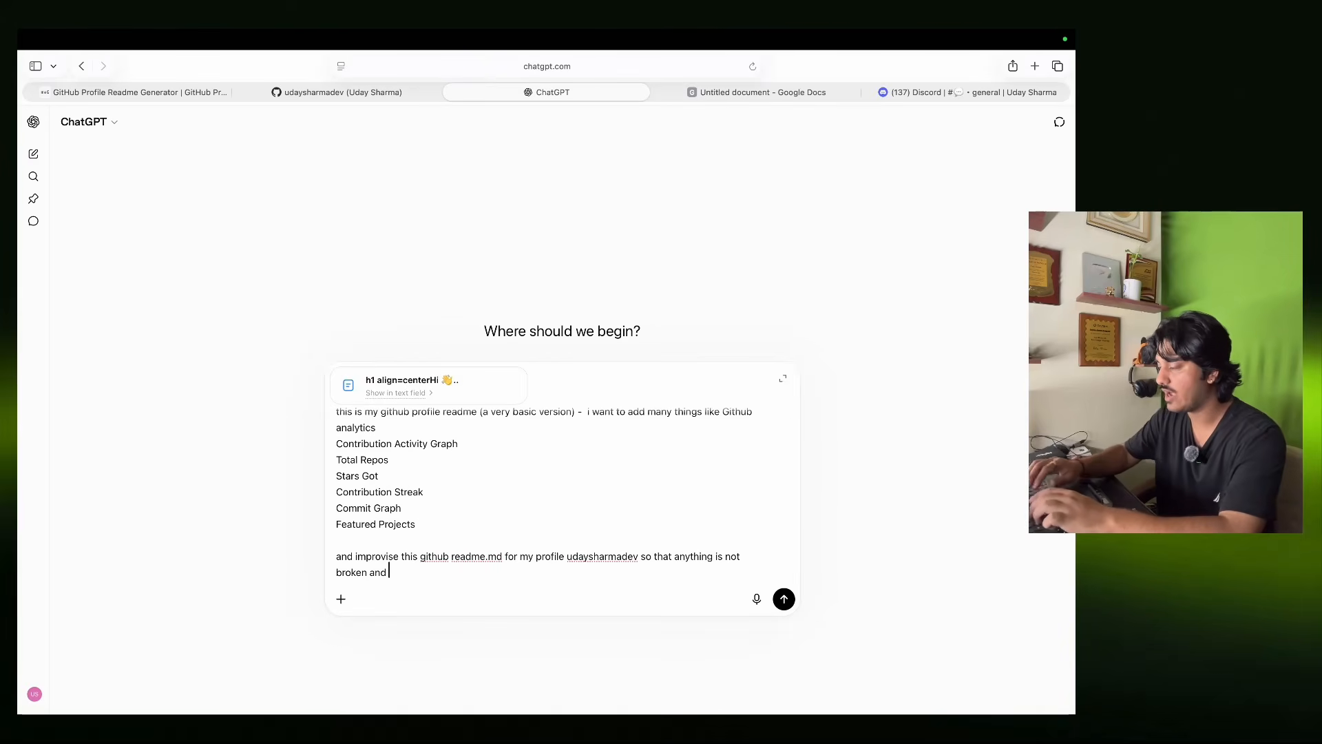
{"action": "type", "text": "it looks "}
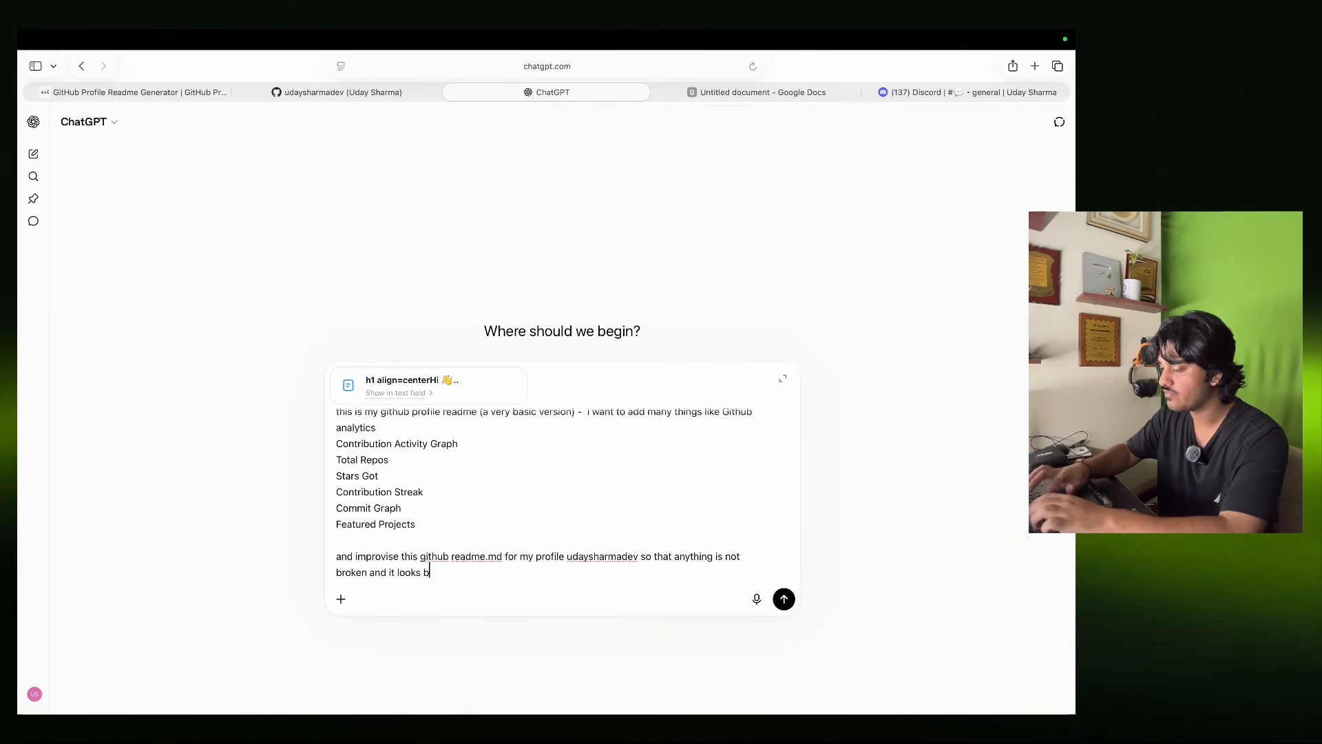
{"action": "type", "text": "beautiful"}
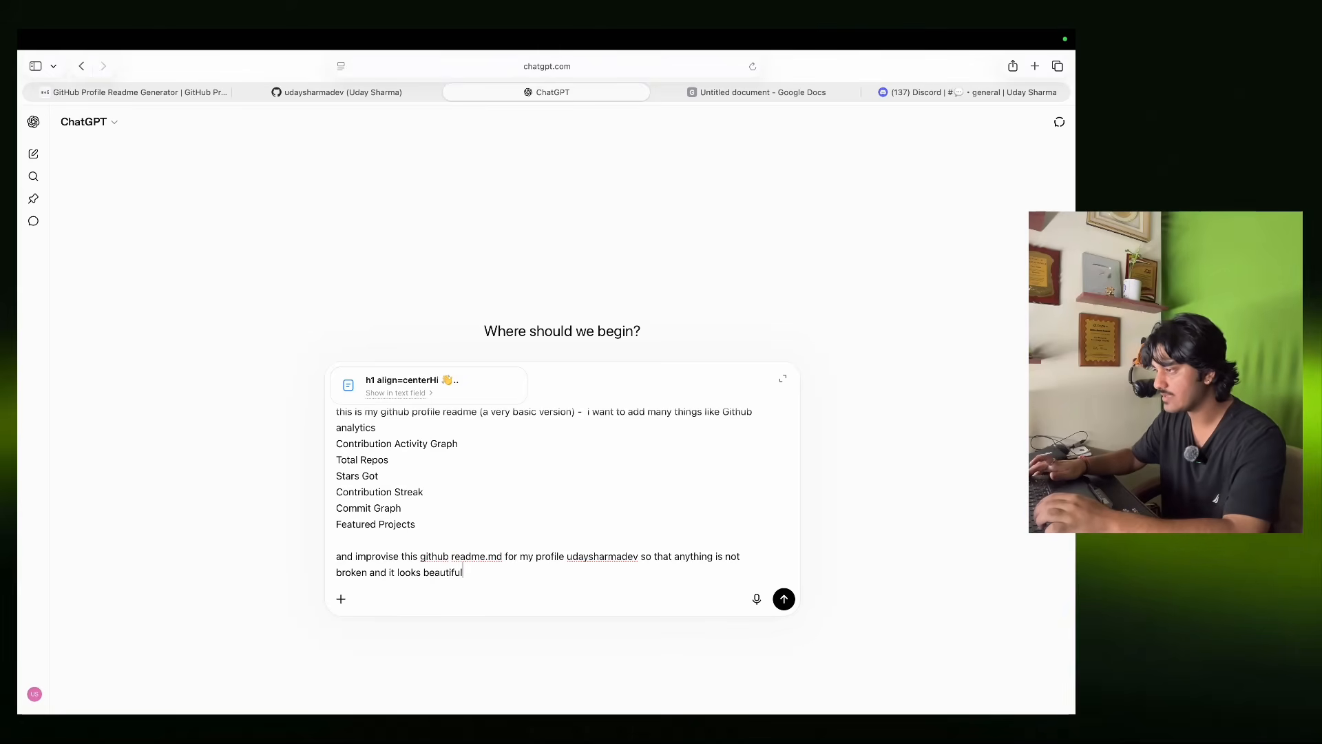
Send the prompt and review the reply, noting the recommended streak-stats.demolab.com endpoint.
{"action": "key", "text": "Return"}
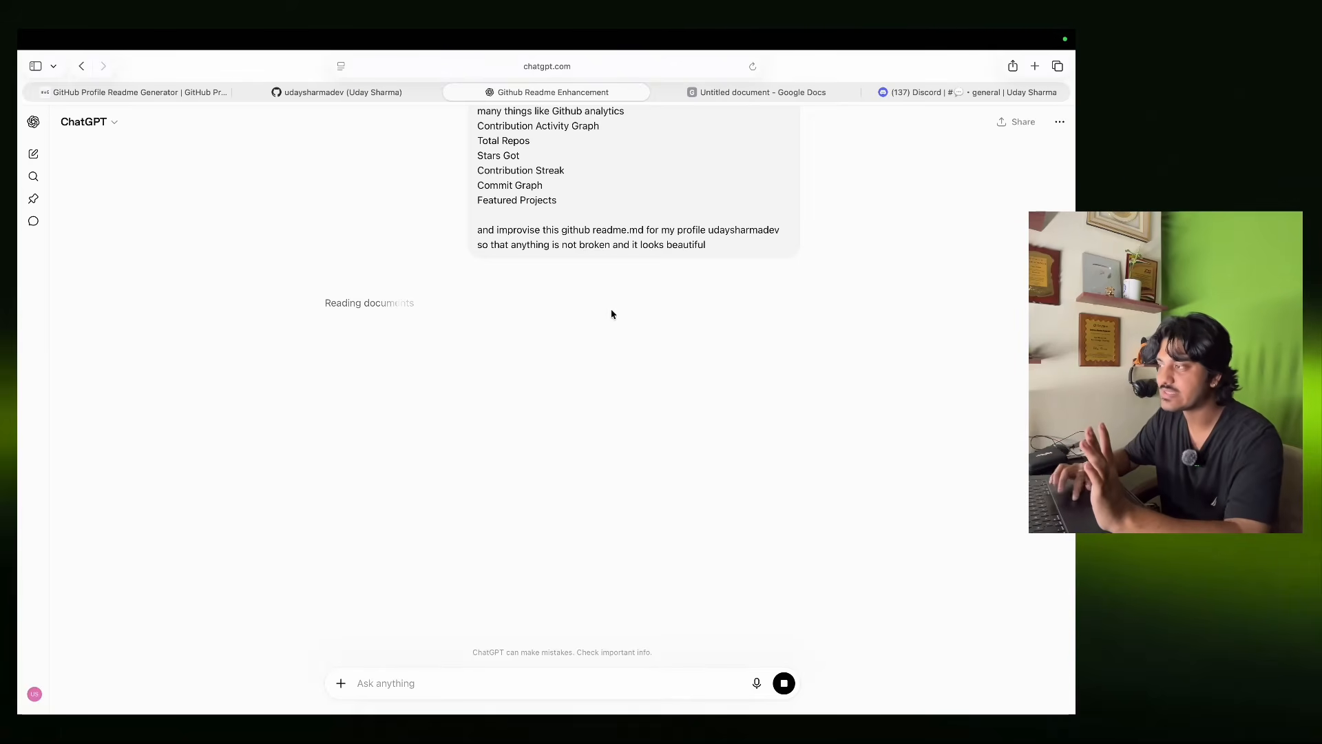
{"action": "scroll", "coordinate": [611, 312], "scroll_direction": "up", "scroll_amount": 3}
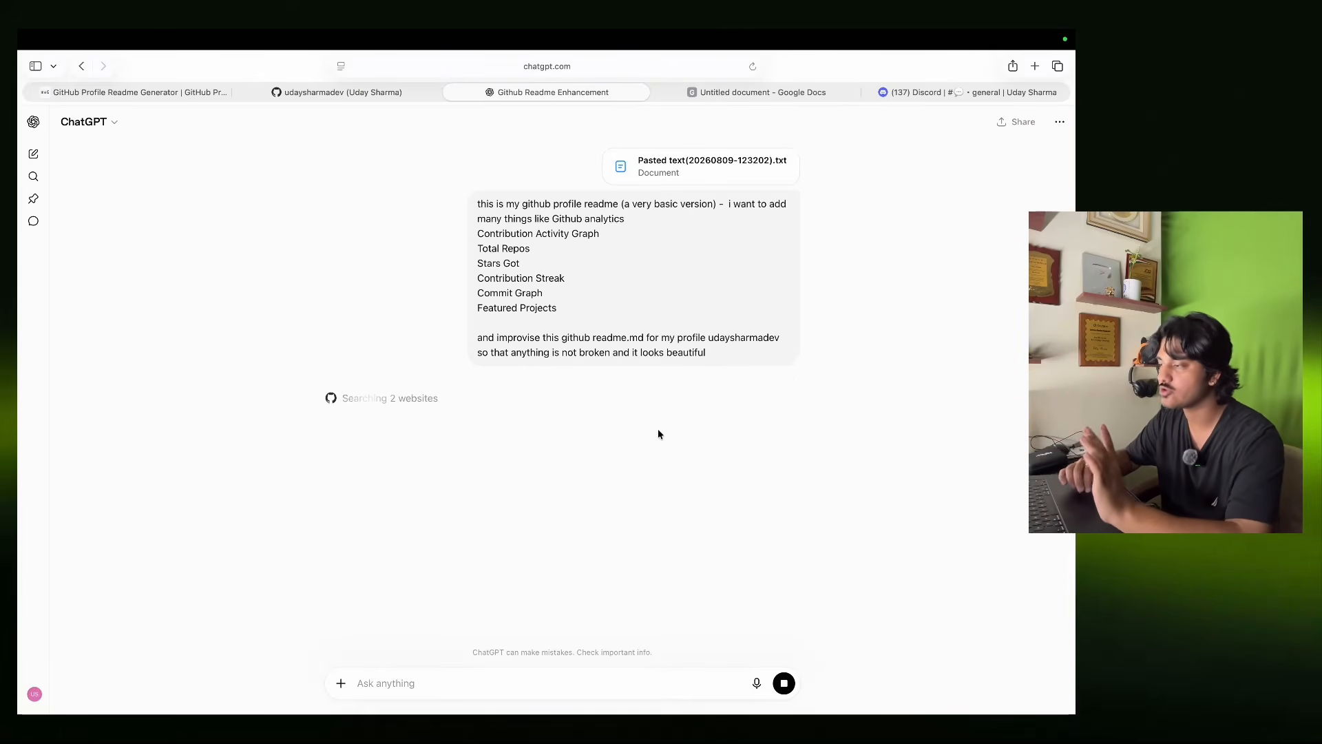
{"action": "scroll", "coordinate": [659, 429], "scroll_direction": "down", "scroll_amount": 2}
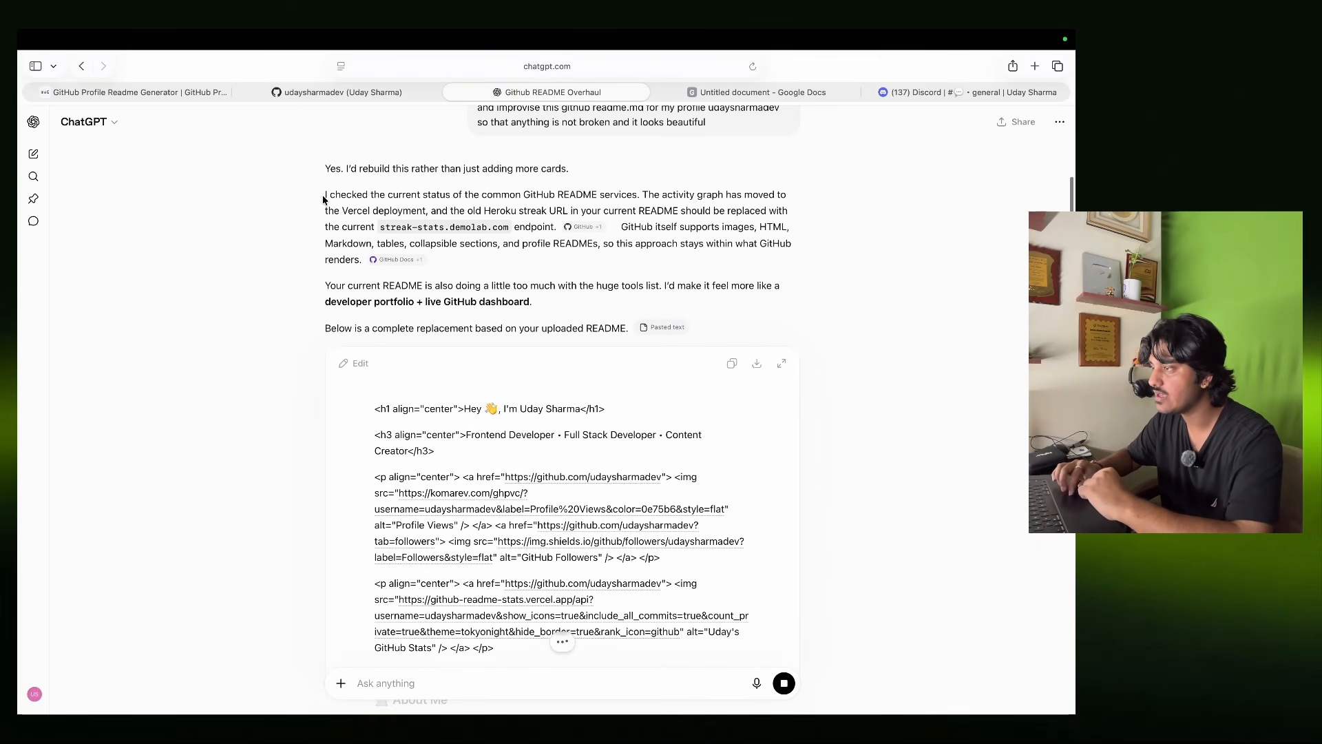
{"action": "left_click_drag", "start_coordinate": [324, 198], "coordinate": [628, 219]}
{"action": "left_click", "coordinate": [787, 228]}
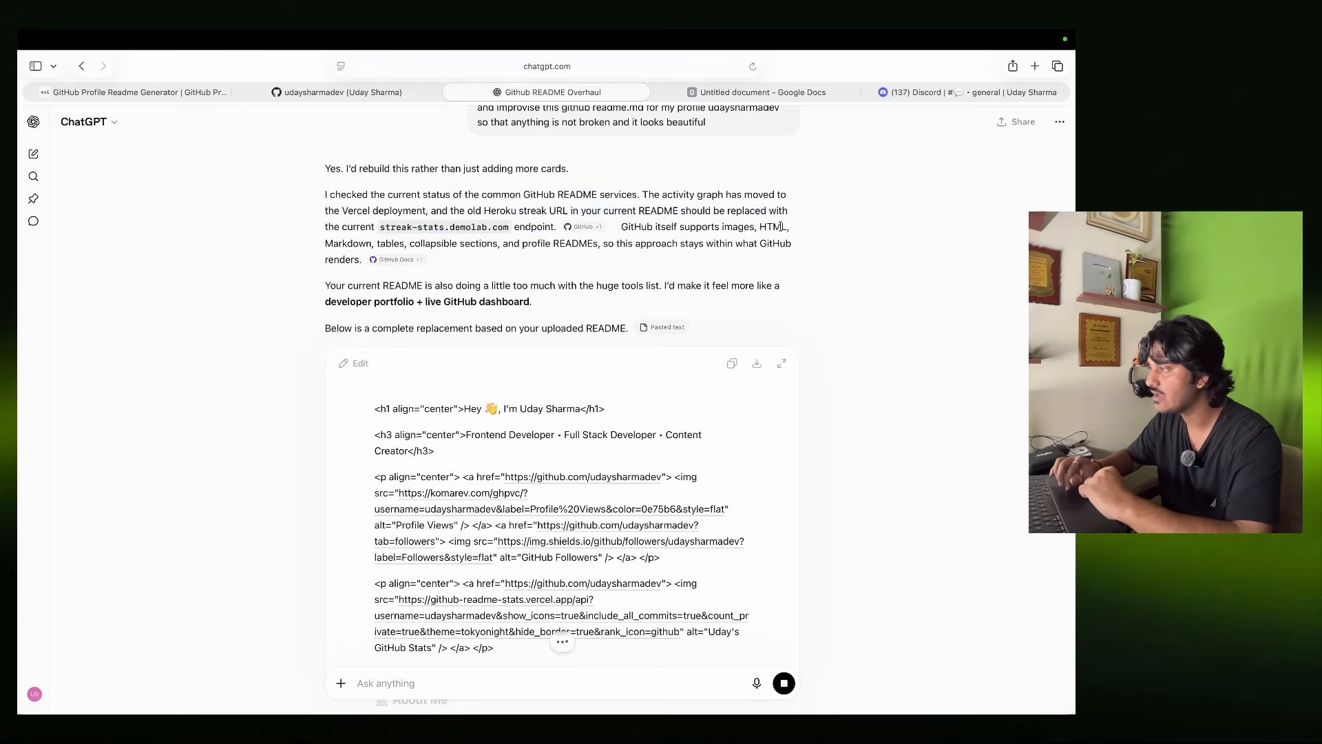
{"action": "left_click_drag", "start_coordinate": [380, 227], "coordinate": [504, 228]}
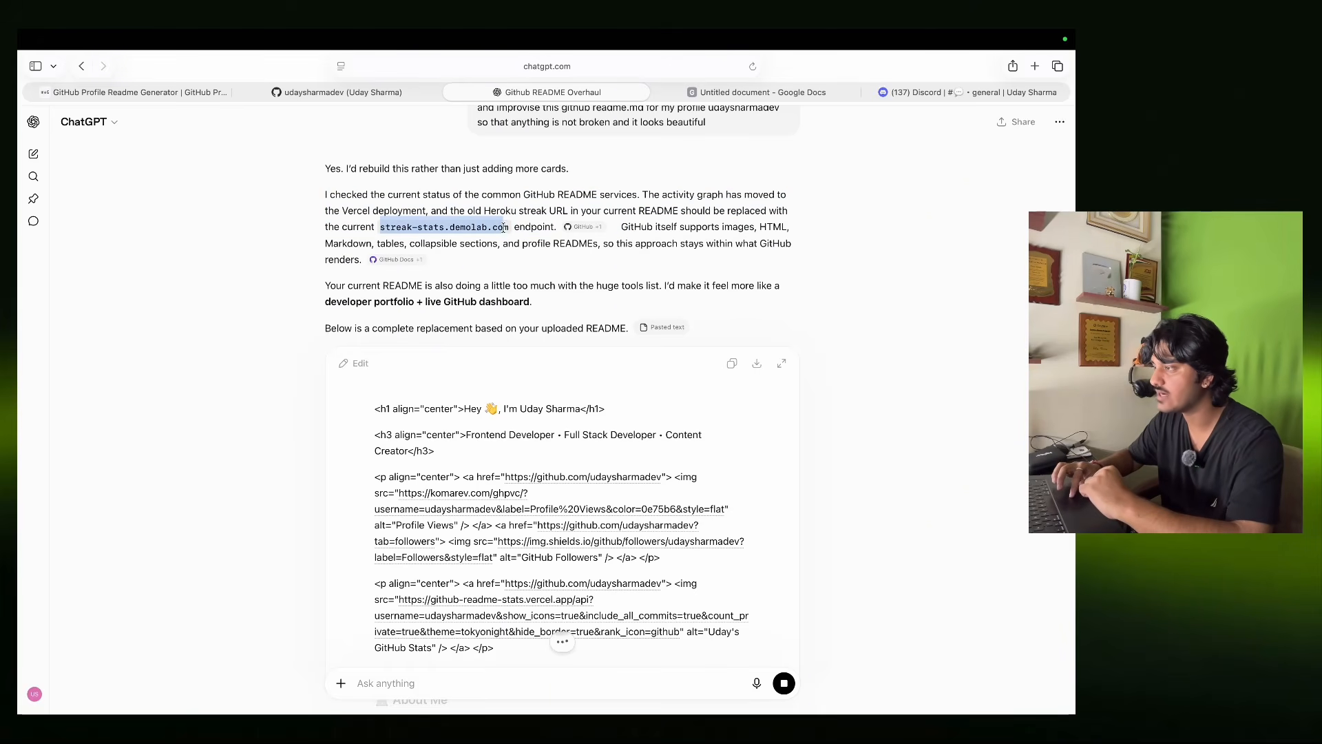
{"action": "left_click", "coordinate": [744, 237]}
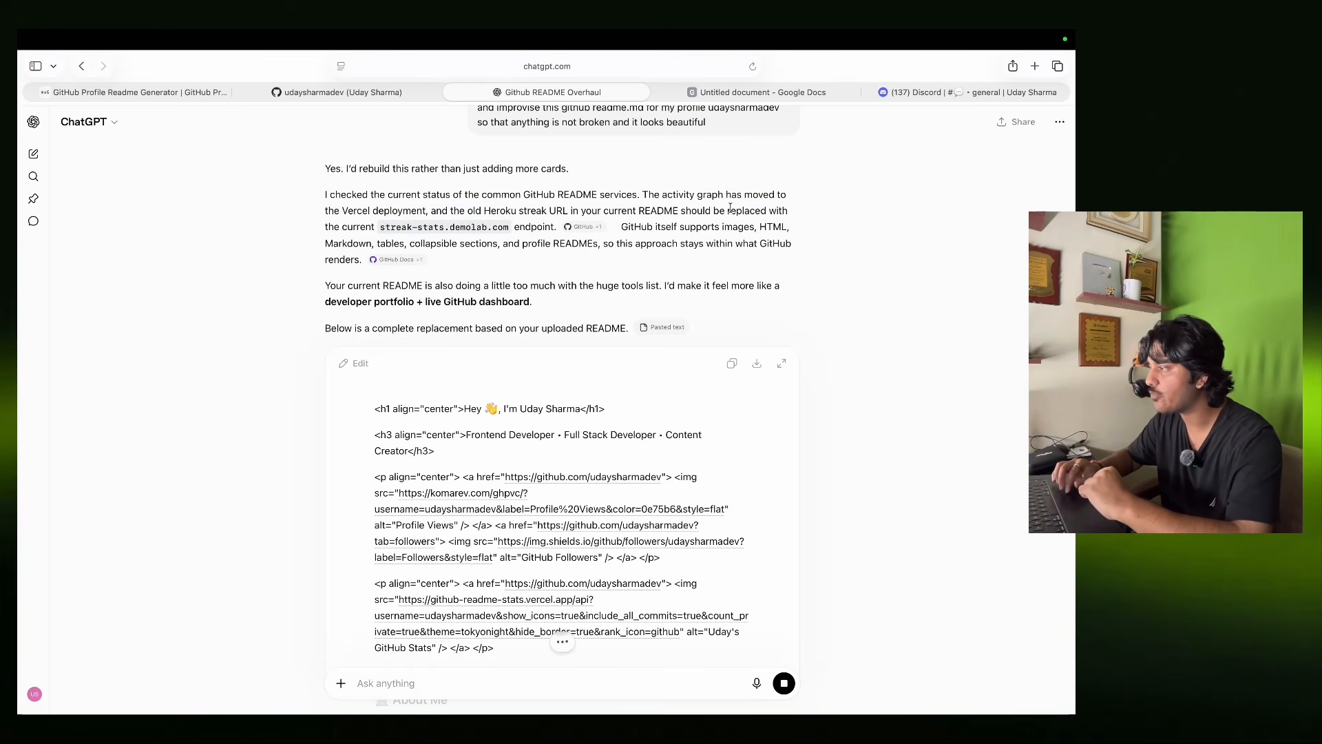
{"action": "left_click_drag", "start_coordinate": [381, 229], "coordinate": [512, 230]}
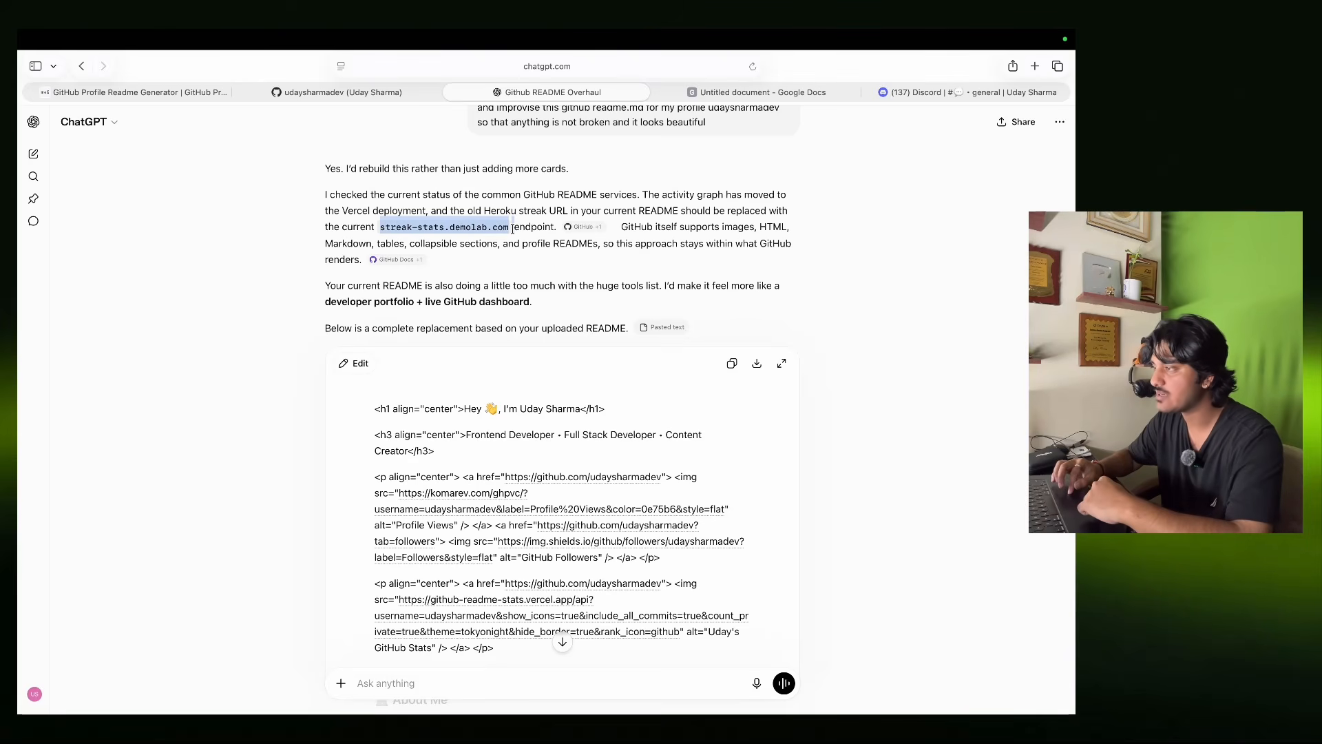
{"action": "left_click", "coordinate": [271, 253]}
{"action": "scroll", "coordinate": [271, 253], "scroll_direction": "down", "scroll_amount": 3}
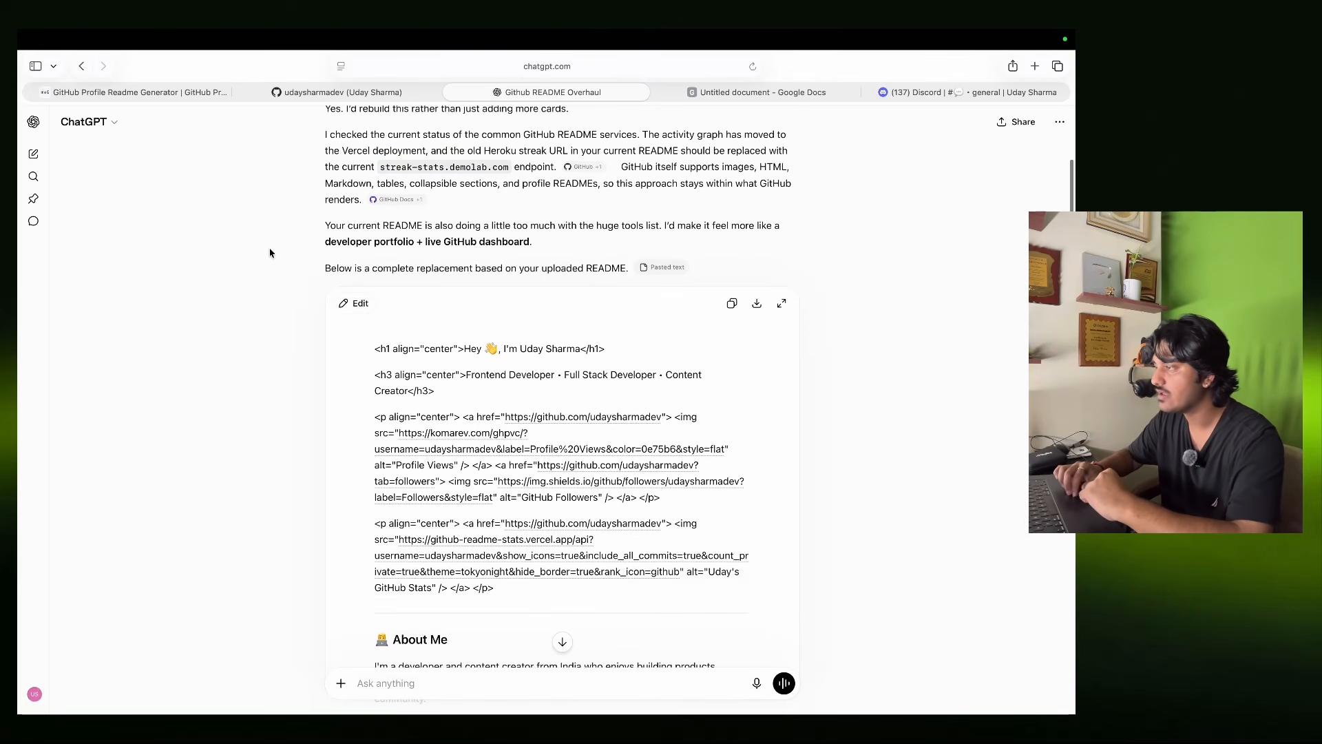
{"action": "scroll", "coordinate": [270, 253], "scroll_direction": "up", "scroll_amount": 2}
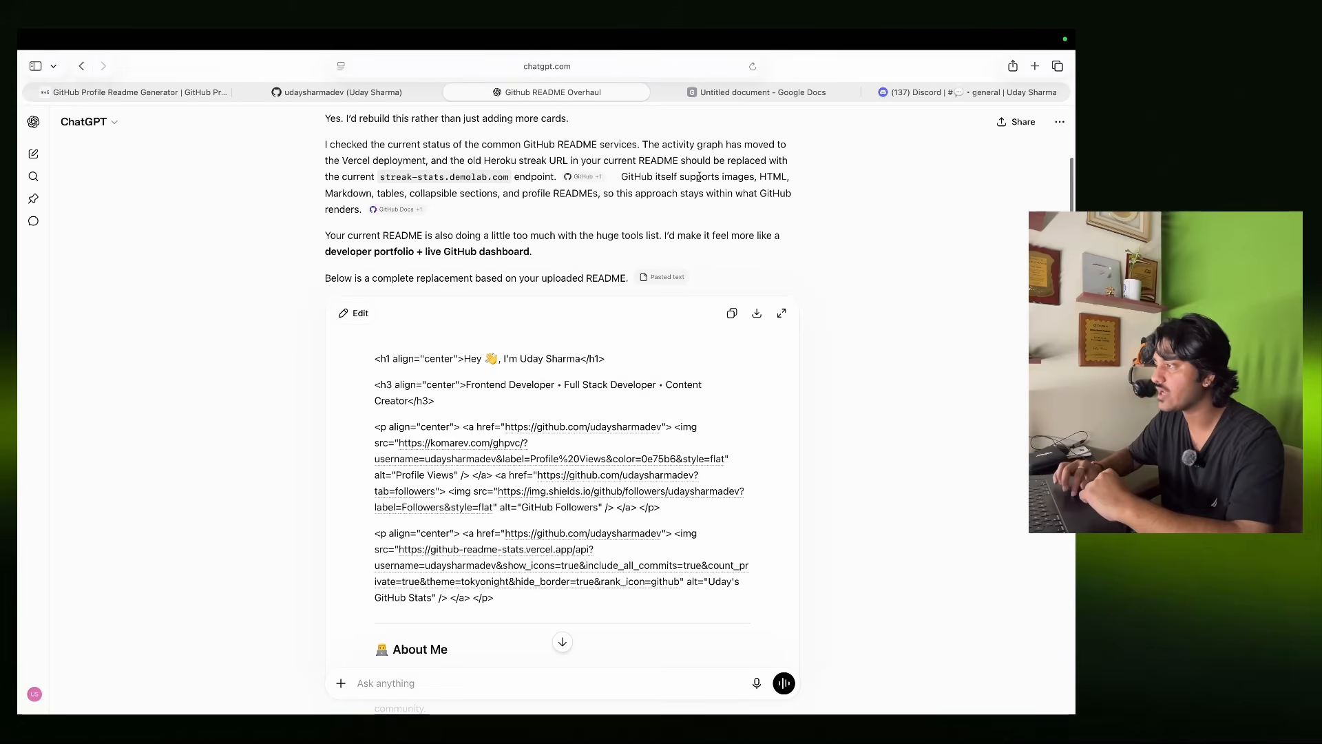
Copy the rewritten README code from ChatGPT's reply.
{"action": "left_click", "coordinate": [352, 93]}
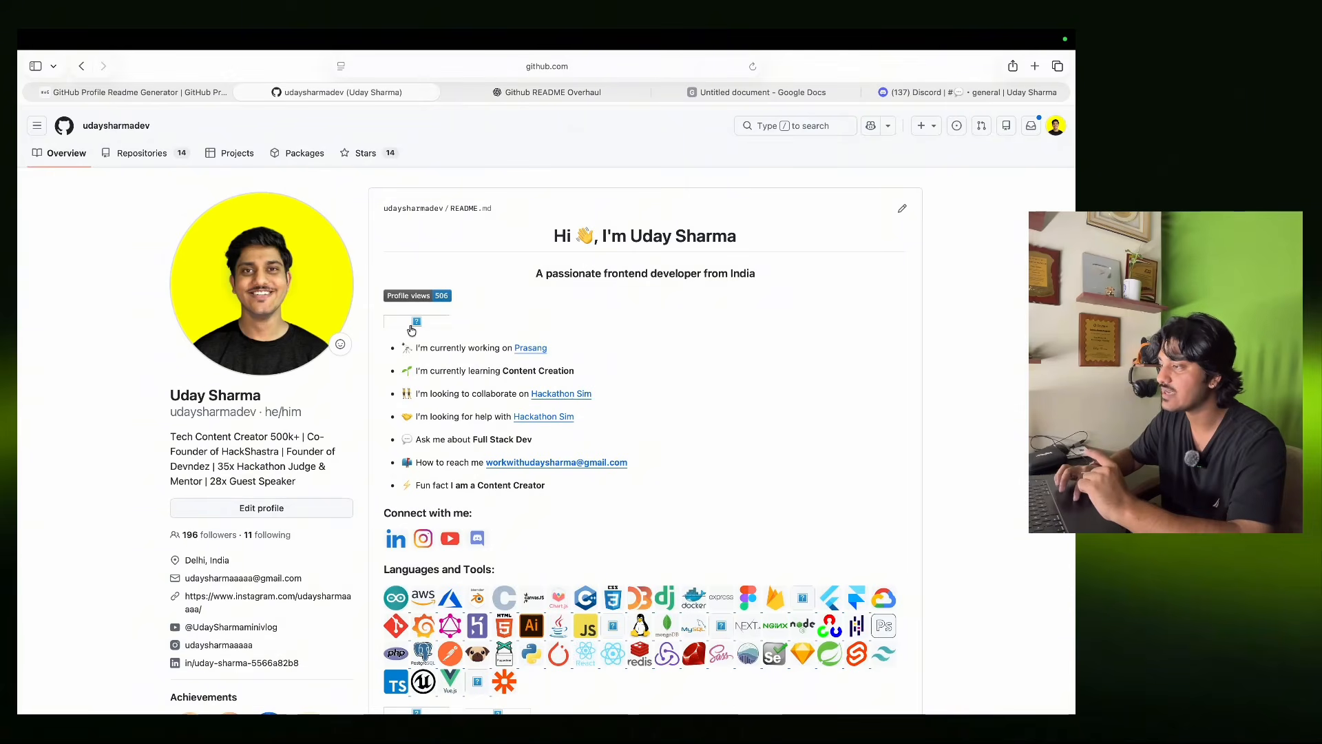
{"action": "left_click", "coordinate": [551, 92]}
{"action": "scroll", "coordinate": [562, 468], "scroll_direction": "down", "scroll_amount": 15}
{"action": "scroll", "coordinate": [562, 467], "scroll_direction": "up", "scroll_amount": 4}
{"action": "scroll", "coordinate": [562, 467], "scroll_direction": "up", "scroll_amount": 15}
{"action": "scroll", "coordinate": [562, 468], "scroll_direction": "down", "scroll_amount": 7}
{"action": "scroll", "coordinate": [562, 467], "scroll_direction": "up", "scroll_amount": 1}
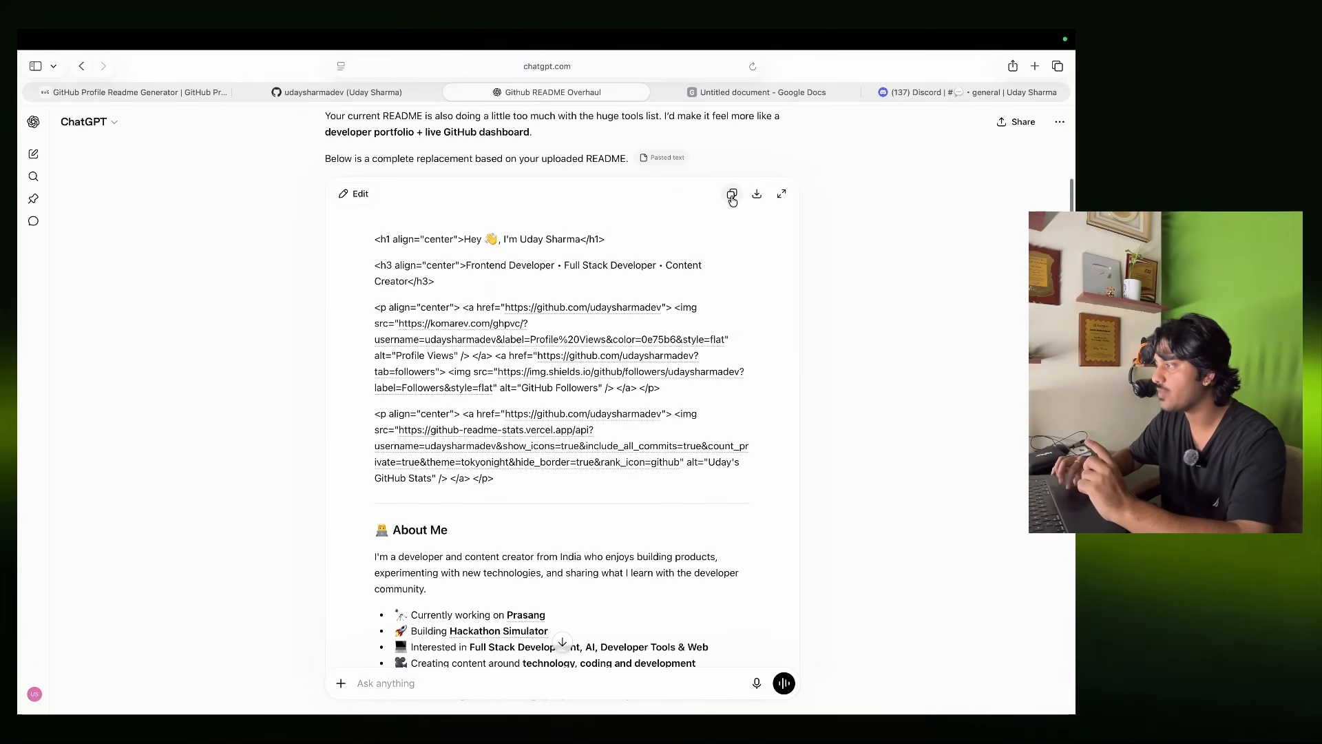
{"action": "left_click", "coordinate": [732, 196]}
Replace the profile README.md contents with the copied version and commit it as 'Update README.md'.
{"action": "left_click", "coordinate": [381, 96]}
{"action": "left_click", "coordinate": [168, 93]}
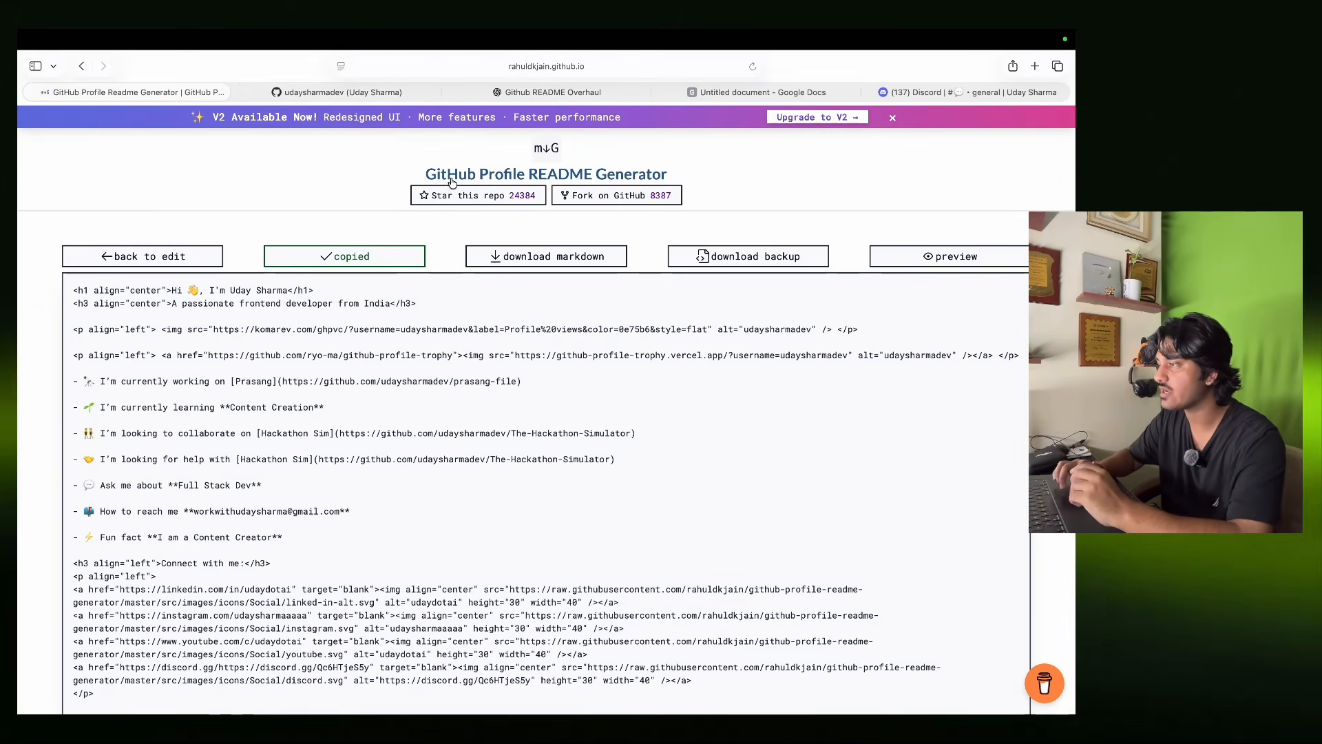
{"action": "left_click", "coordinate": [366, 90]}
{"action": "left_click", "coordinate": [903, 212]}
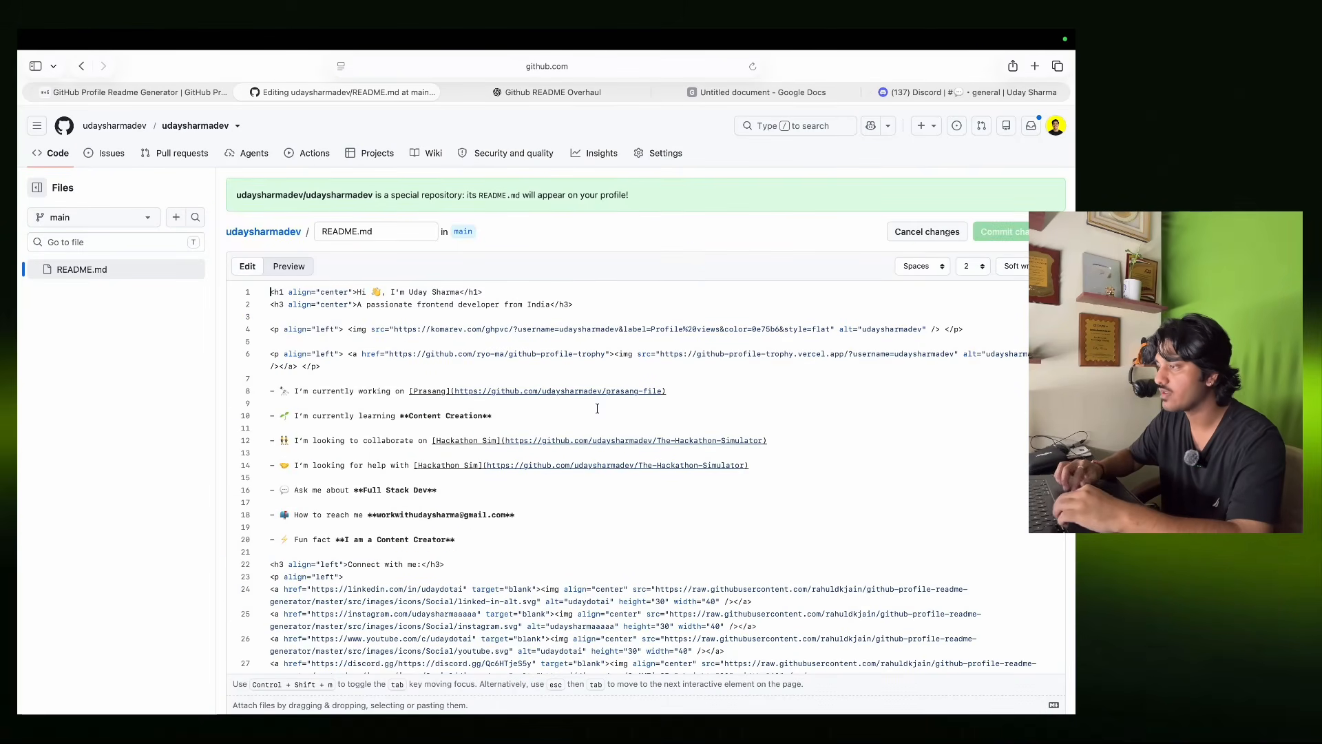
{"action": "key", "text": "super+a"}
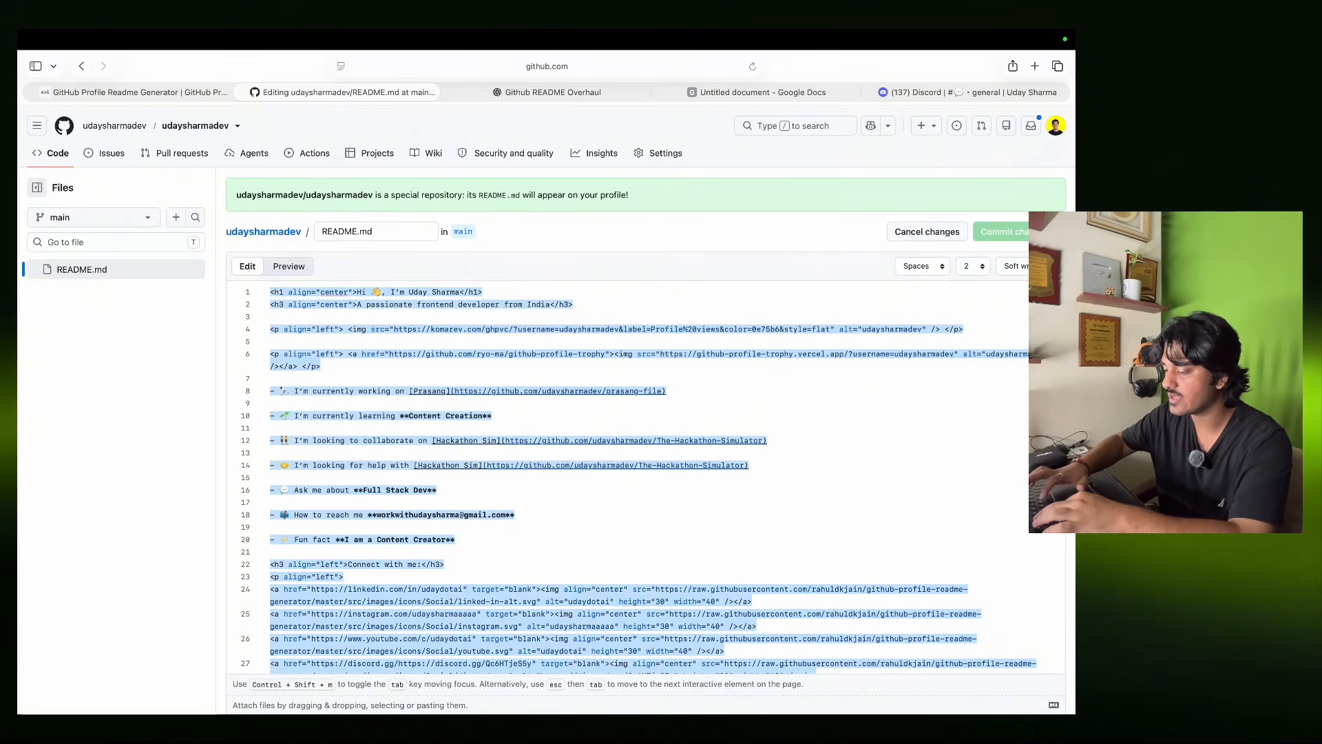
{"action": "key", "text": "super+v"}
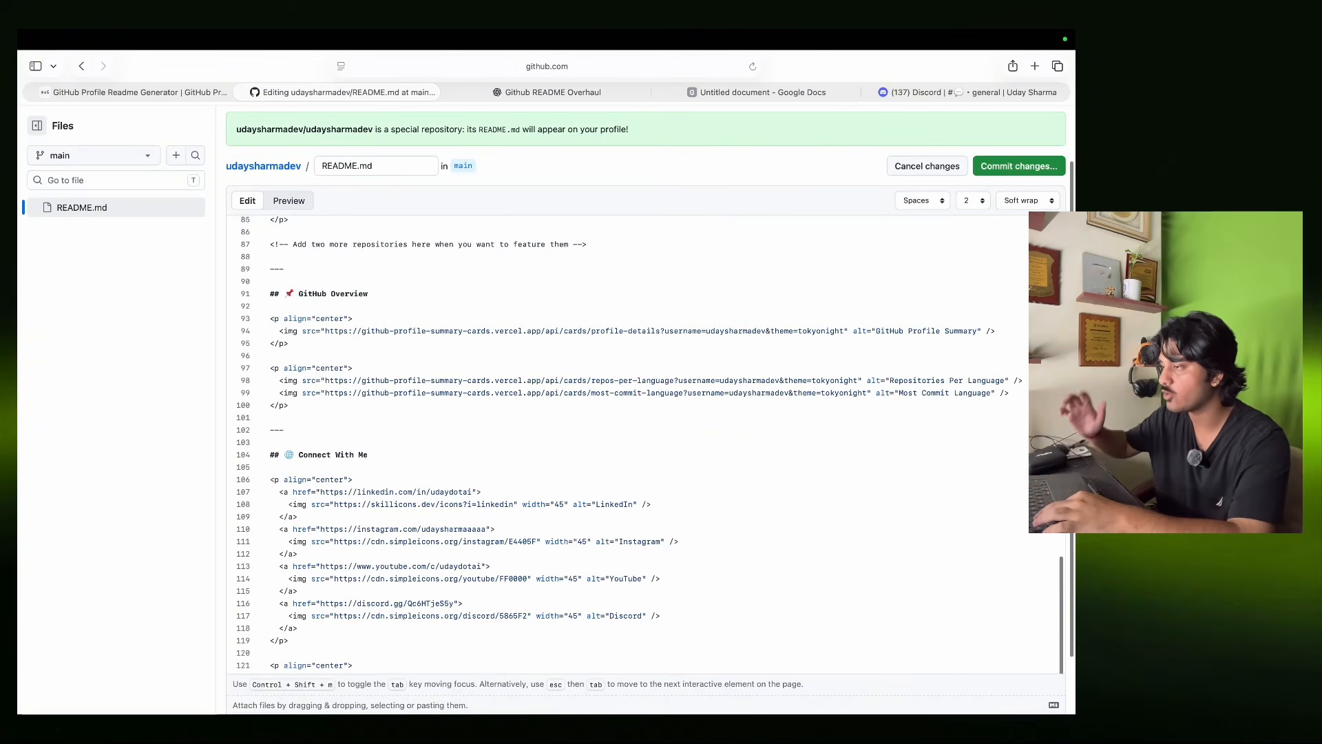
{"action": "left_click", "coordinate": [998, 164]}
{"action": "left_click", "coordinate": [640, 545]}
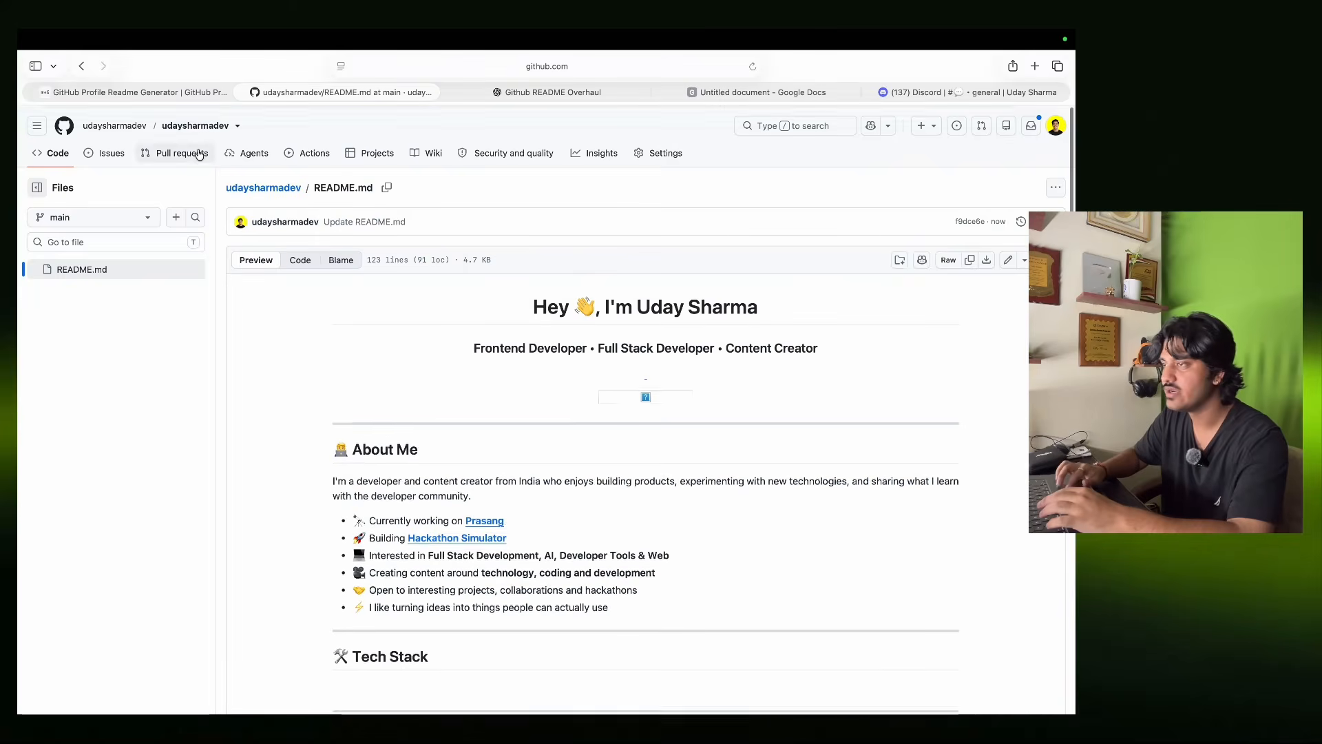
Open the profile page and review the new developer subtitle and About Me bullets.
{"action": "left_click", "coordinate": [118, 130]}
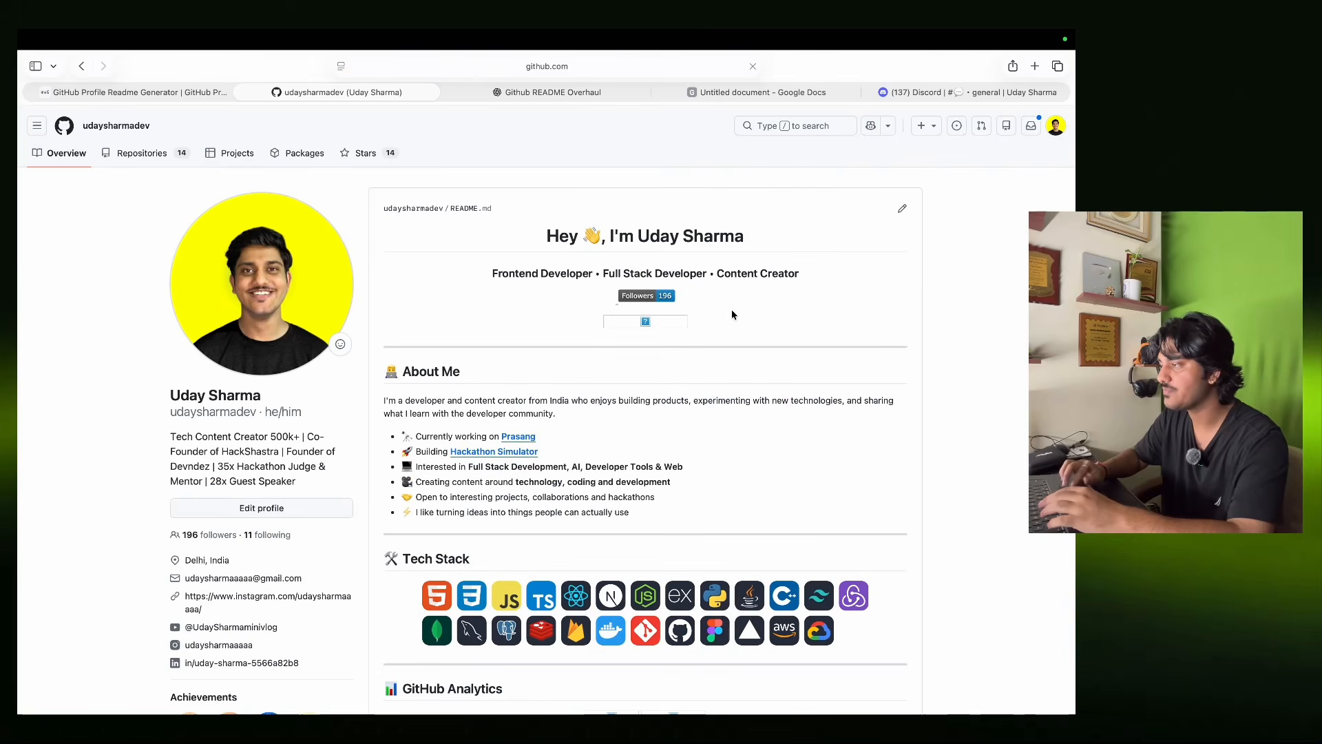
{"action": "scroll", "coordinate": [757, 386], "scroll_direction": "down", "scroll_amount": 5}
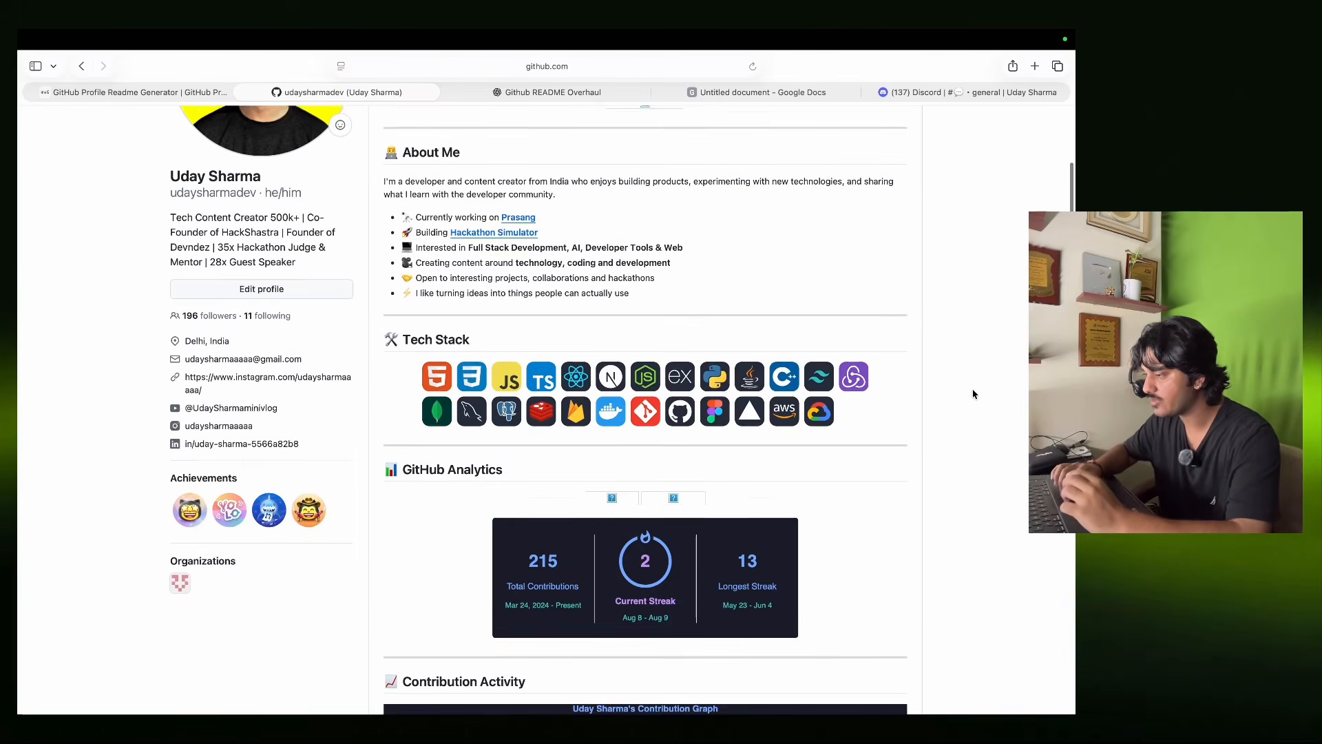
{"action": "scroll", "coordinate": [429, 343], "scroll_direction": "up", "scroll_amount": 5}
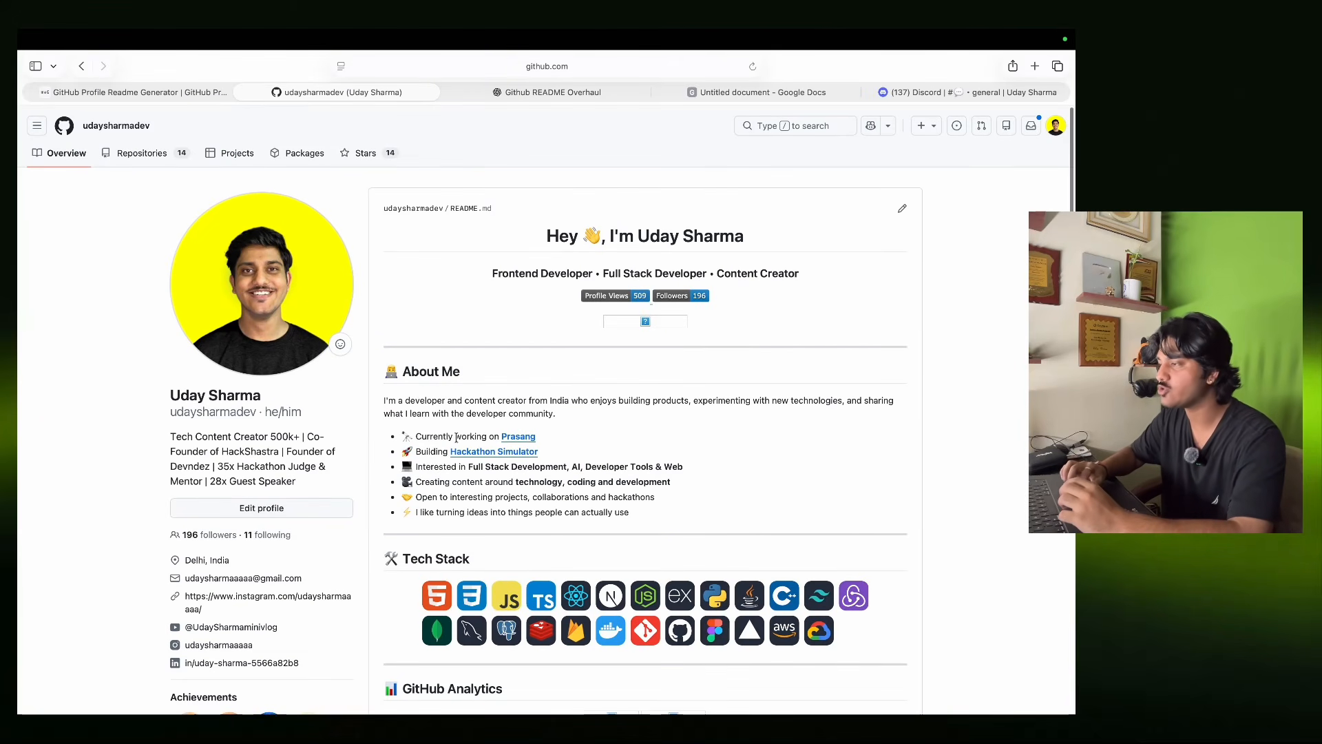
{"action": "left_click_drag", "start_coordinate": [414, 482], "coordinate": [623, 512]}
{"action": "left_click", "coordinate": [623, 511]}
{"action": "left_click_drag", "start_coordinate": [482, 272], "coordinate": [804, 274]}
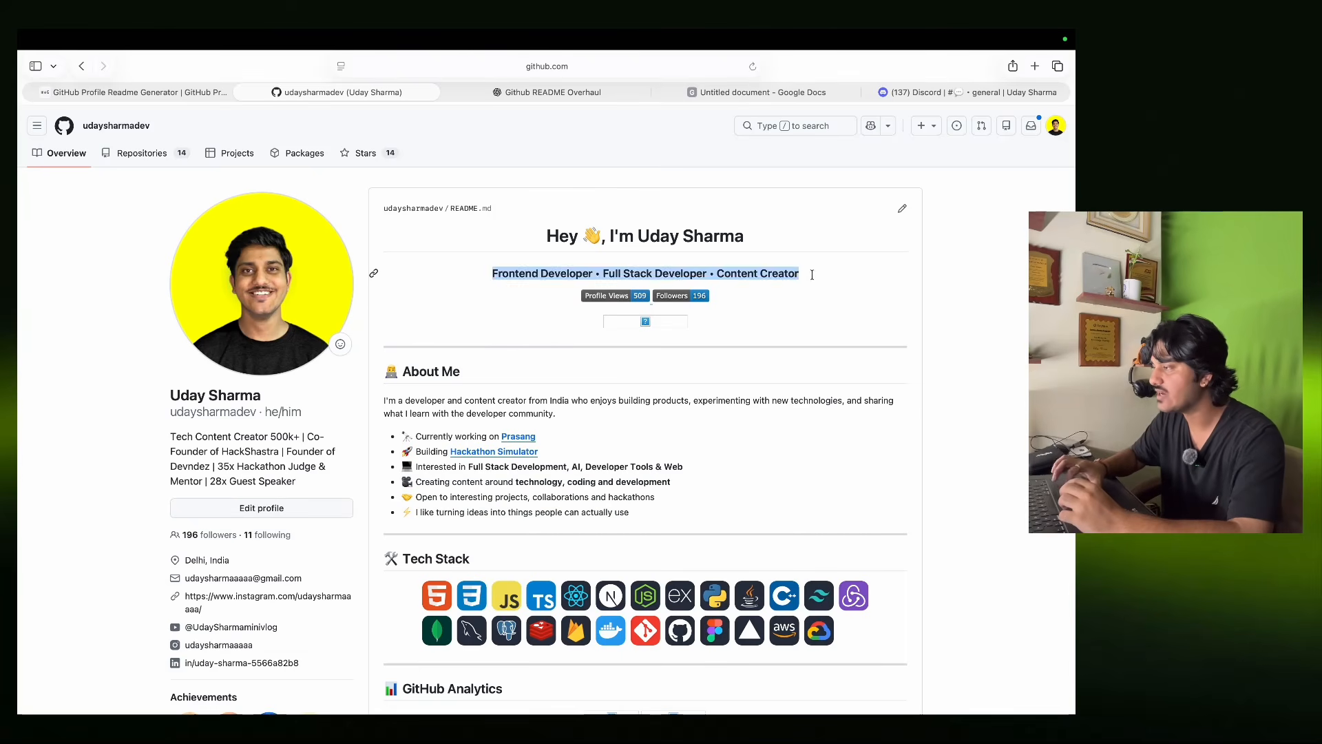
{"action": "left_click", "coordinate": [820, 274]}
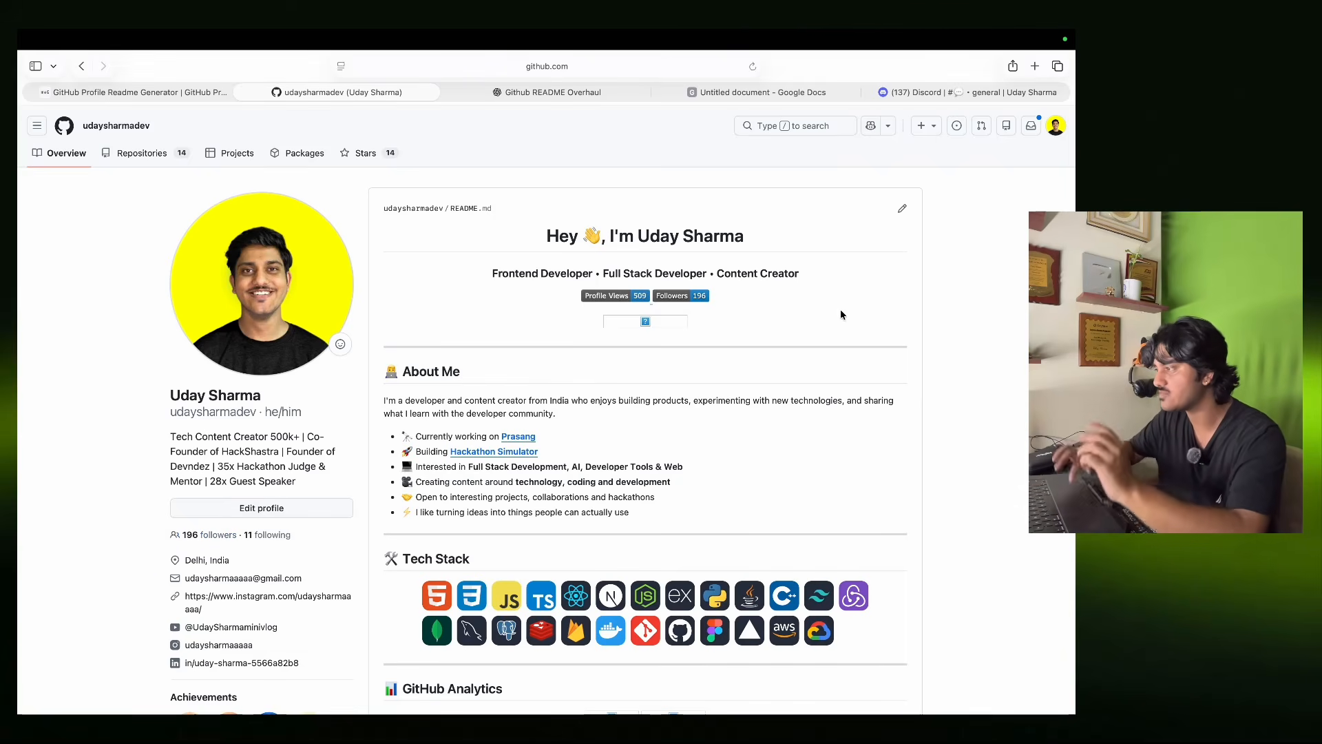
Check the 215-contribution streak card, Contribution Activity graph and Featured Projects heading.
{"action": "scroll", "coordinate": [768, 538], "scroll_direction": "down", "scroll_amount": 10}
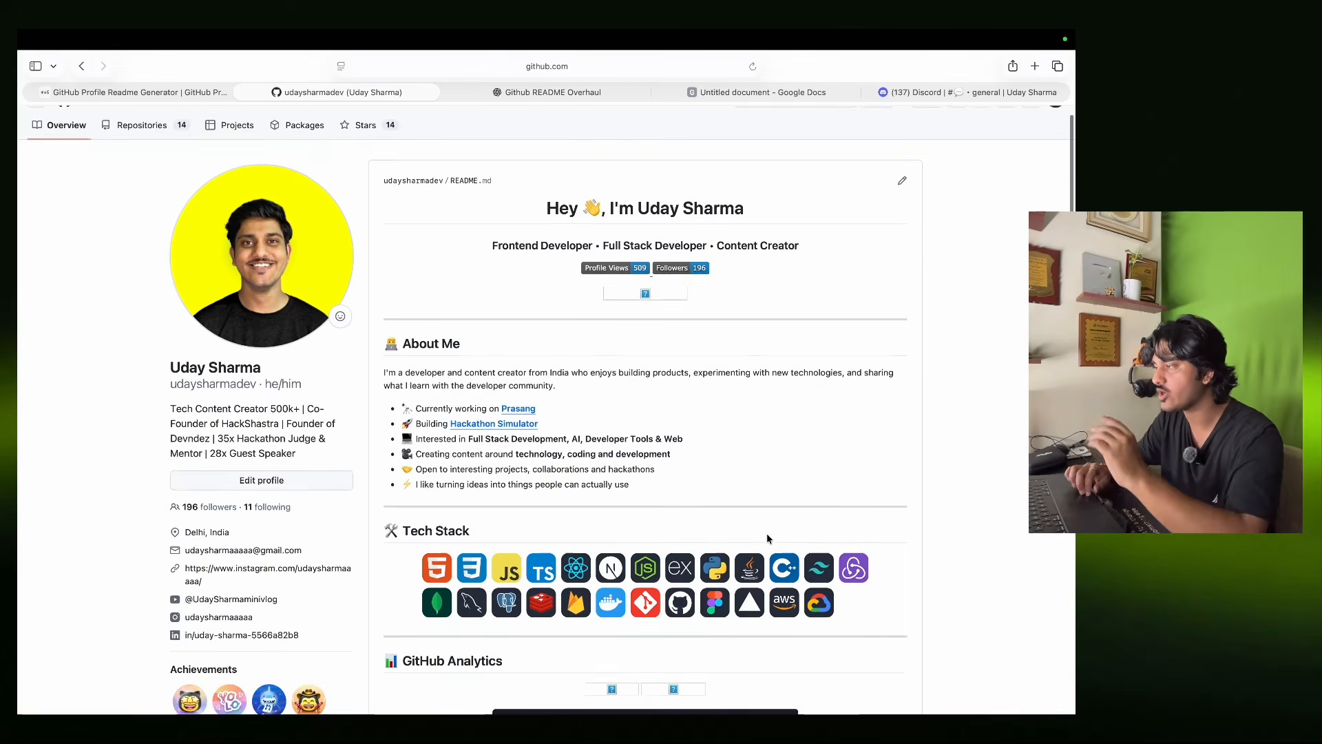
{"action": "scroll", "coordinate": [769, 538], "scroll_direction": "down", "scroll_amount": 1}
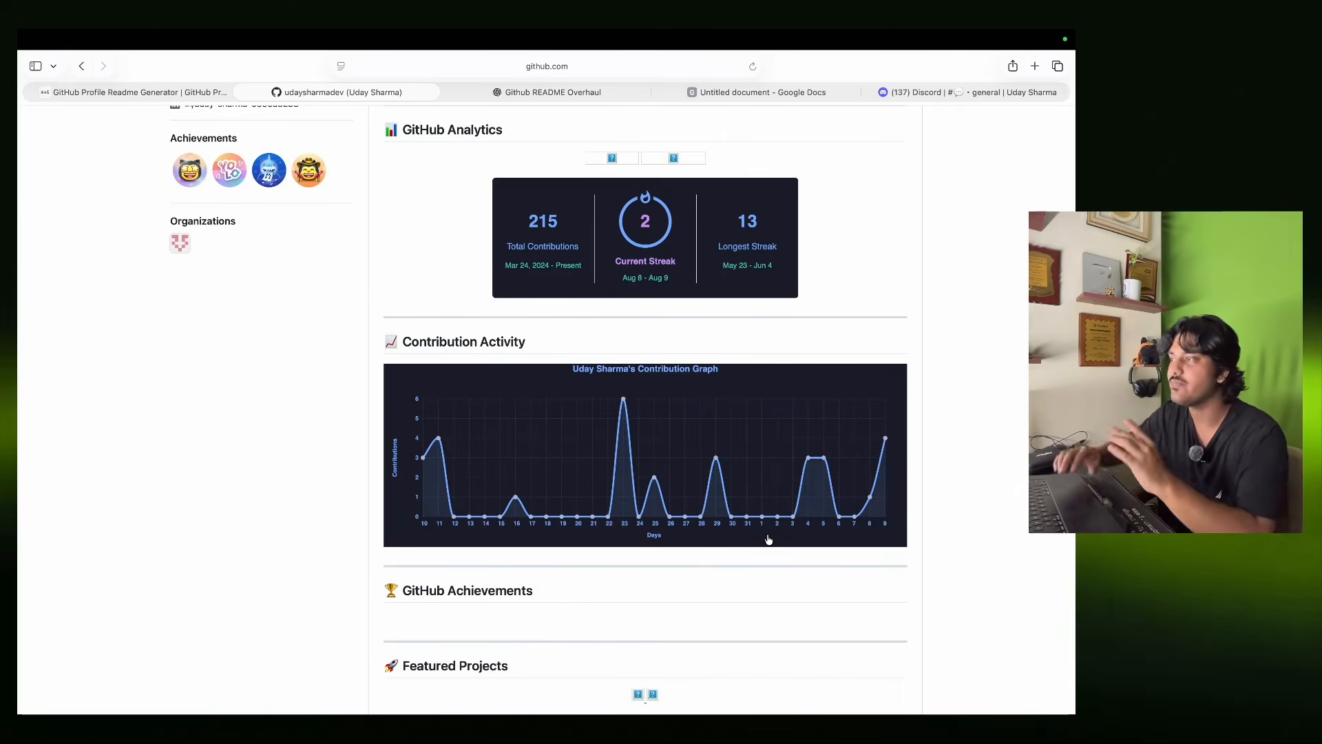
{"action": "scroll", "coordinate": [769, 538], "scroll_direction": "up", "scroll_amount": 1}
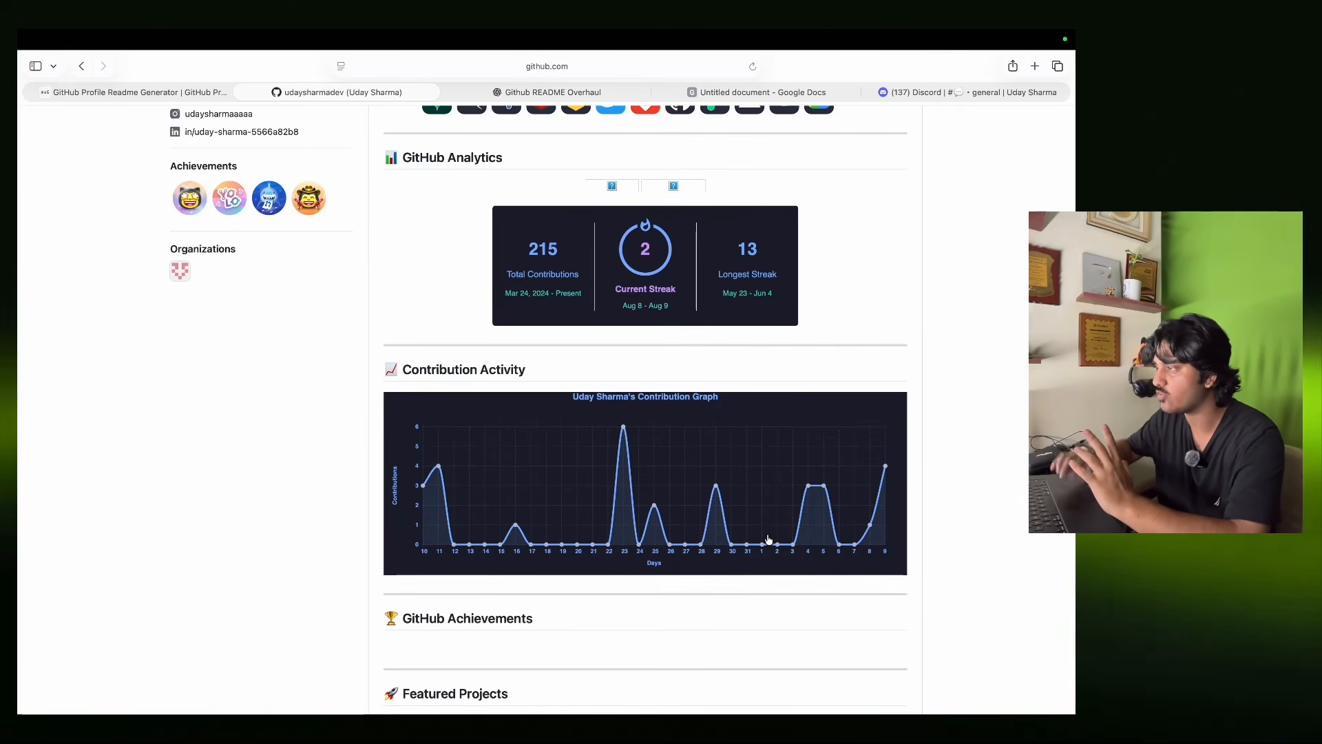
{"action": "scroll", "coordinate": [769, 538], "scroll_direction": "up", "scroll_amount": 1}
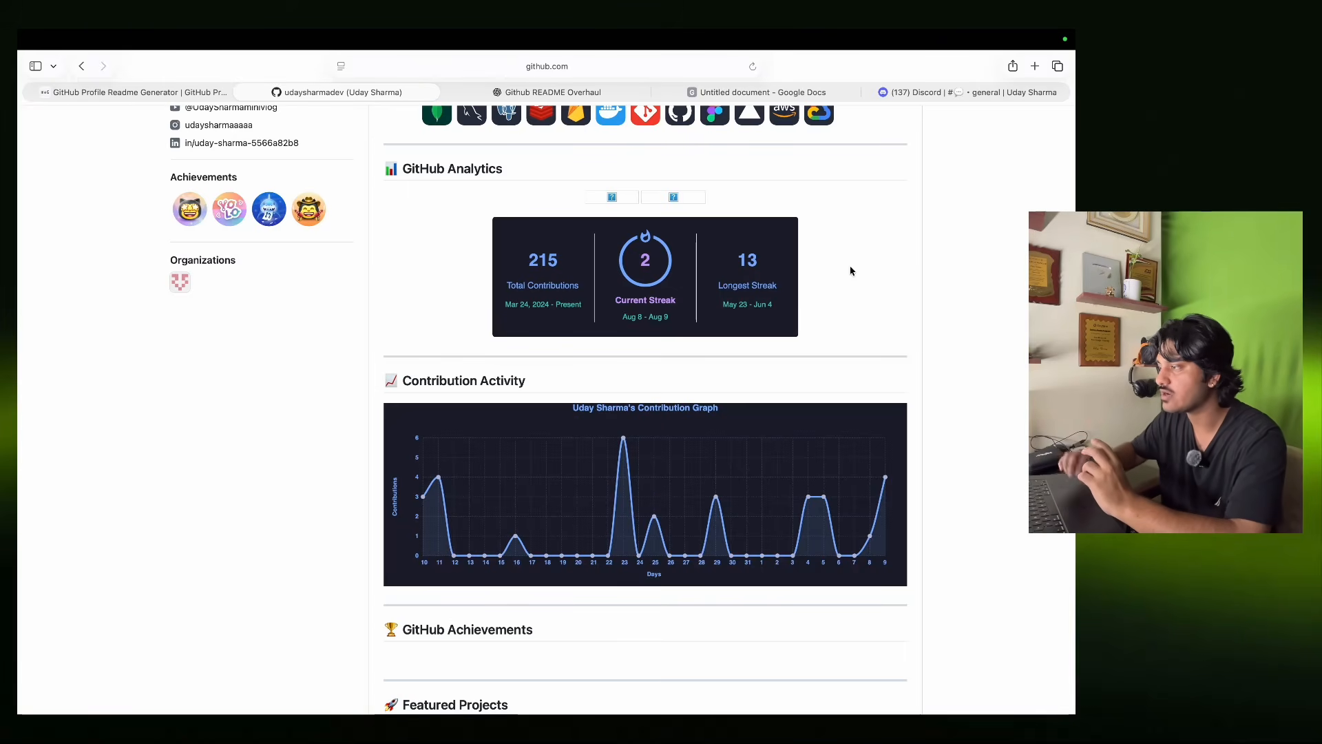
{"action": "scroll", "coordinate": [851, 271], "scroll_direction": "down", "scroll_amount": 3}
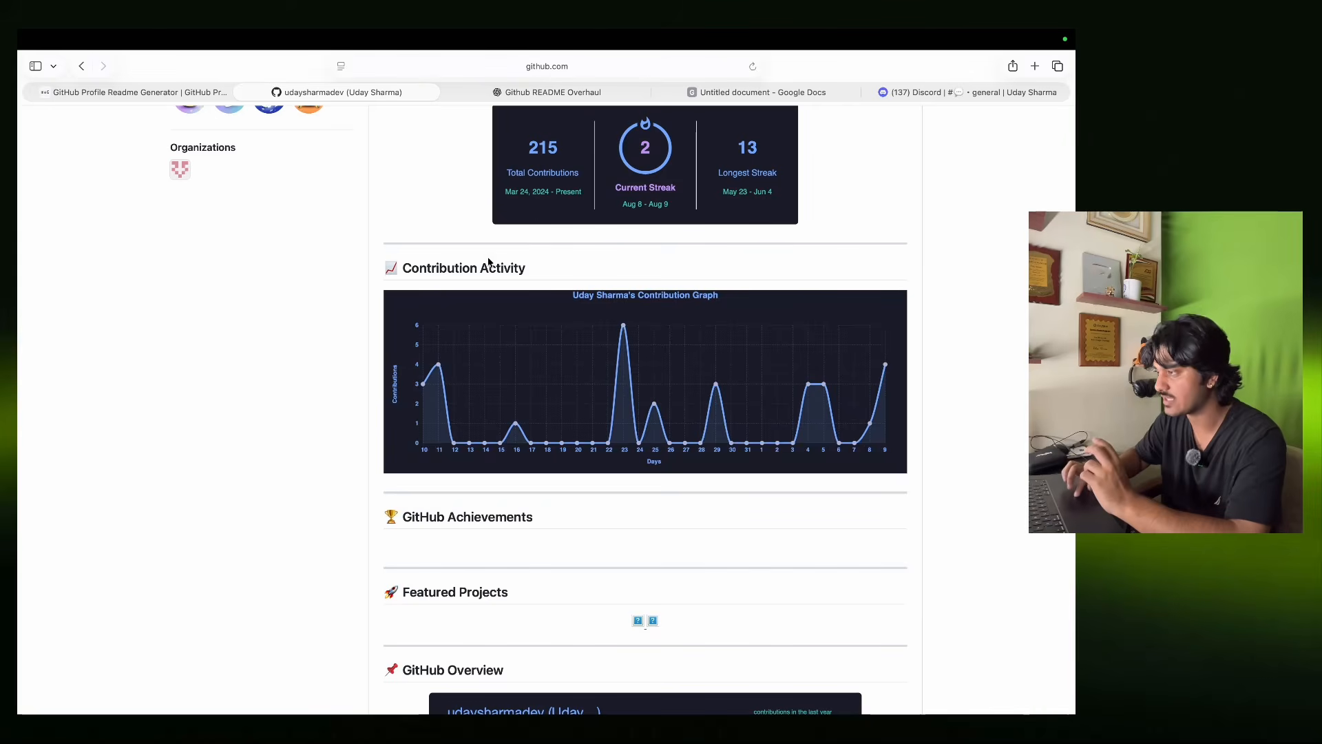
{"action": "left_click_drag", "start_coordinate": [405, 269], "coordinate": [537, 269]}
{"action": "left_click", "coordinate": [540, 267]}
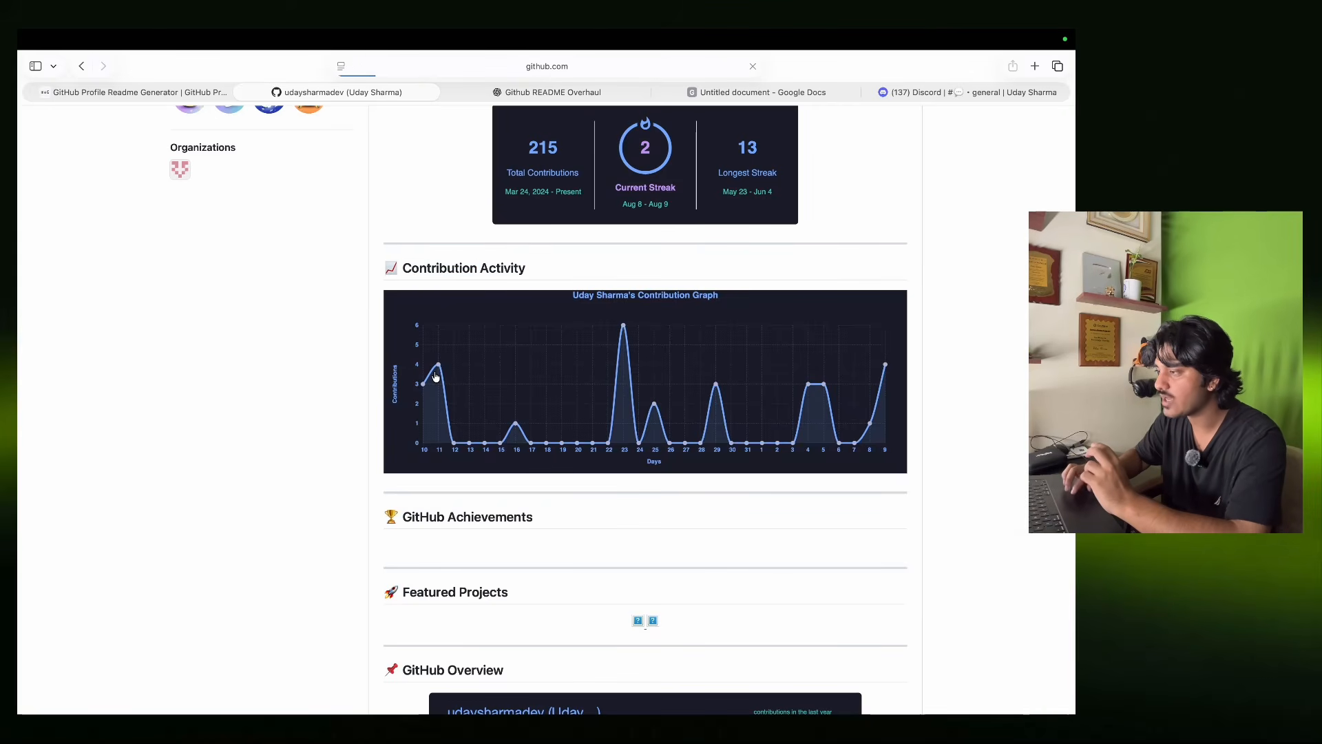
{"action": "key", "text": "super+r"}
{"action": "scroll", "coordinate": [587, 413], "scroll_direction": "down", "scroll_amount": 20}
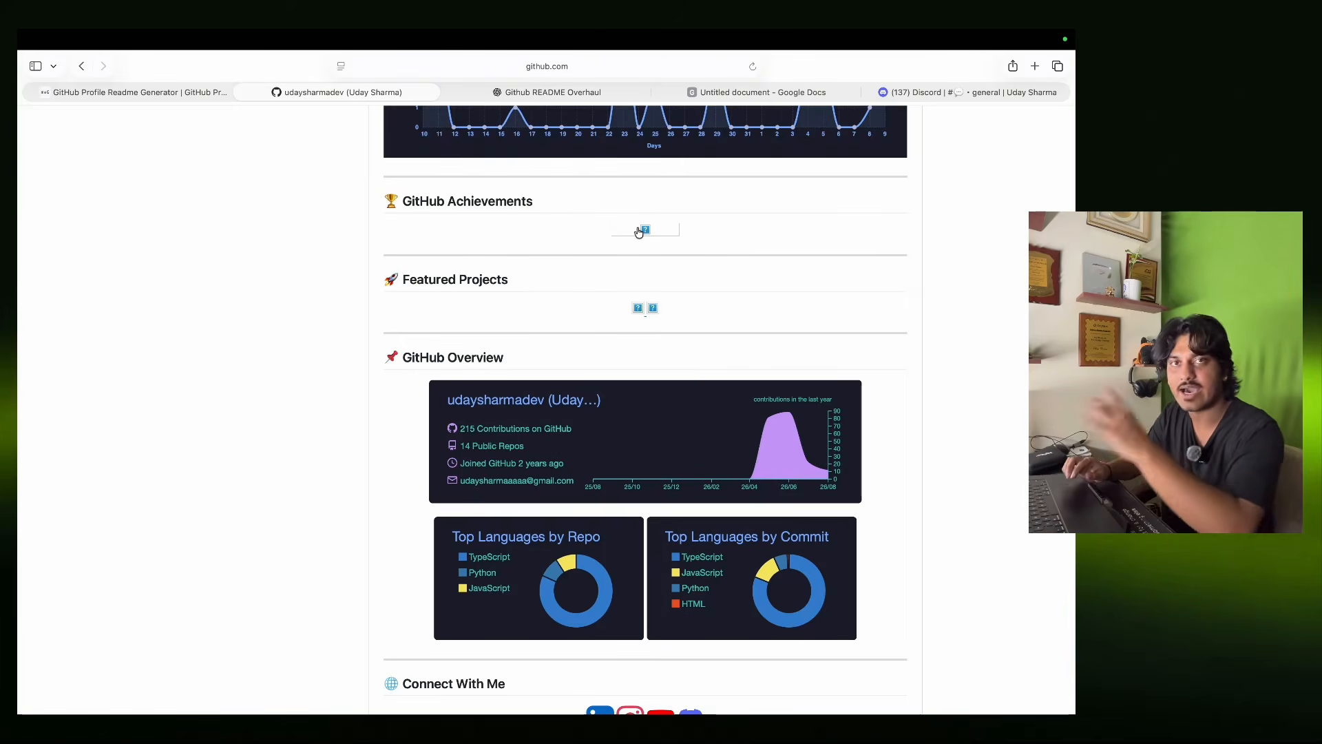
{"action": "scroll", "coordinate": [646, 285], "scroll_direction": "down", "scroll_amount": 2}
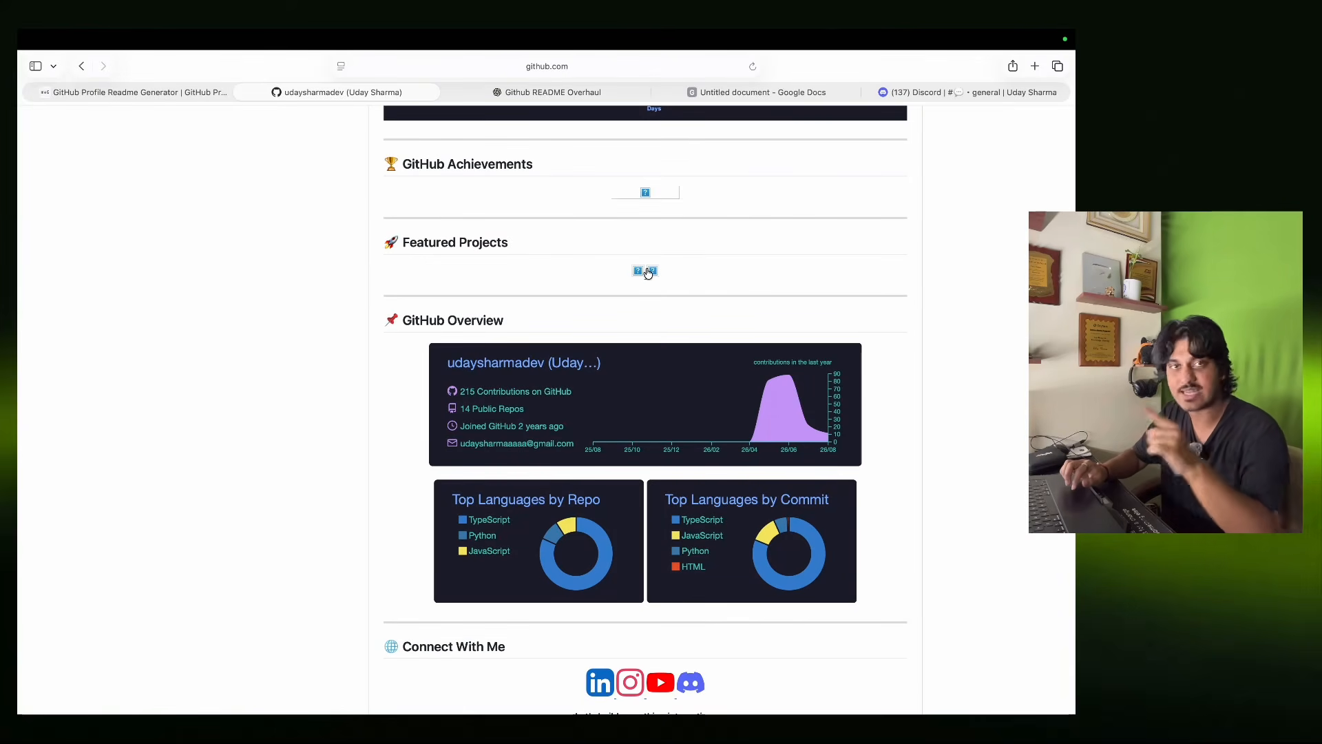
{"action": "scroll", "coordinate": [646, 272], "scroll_direction": "down", "scroll_amount": 5}
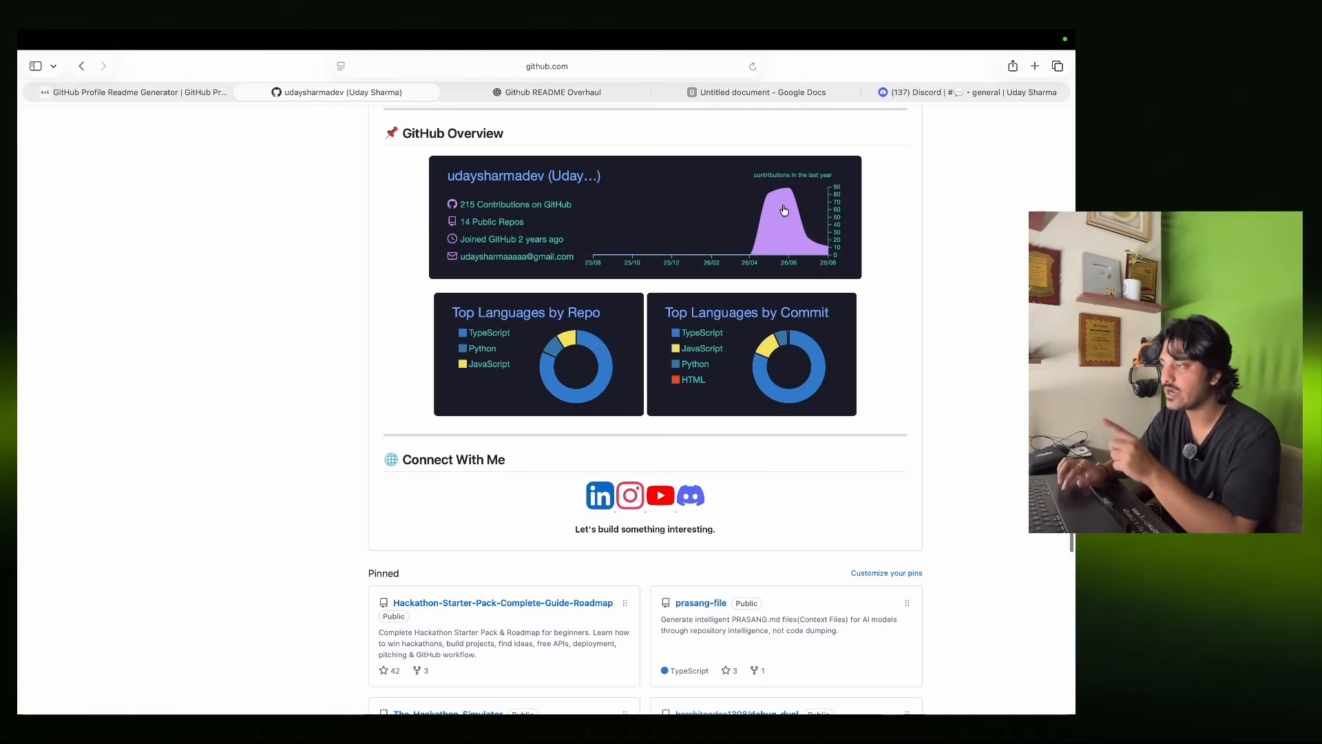
{"action": "left_click_drag", "start_coordinate": [456, 308], "coordinate": [424, 305]}
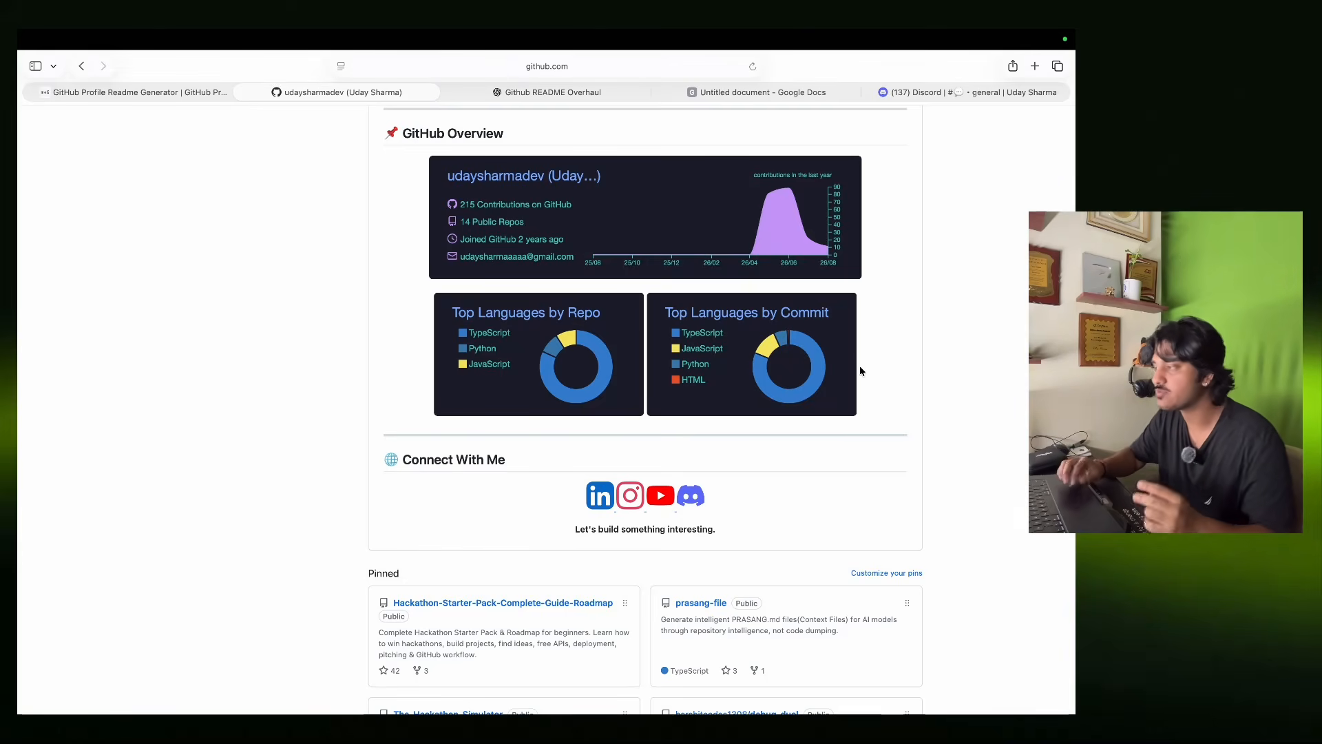
{"action": "scroll", "coordinate": [859, 371], "scroll_direction": "down", "scroll_amount": 3}
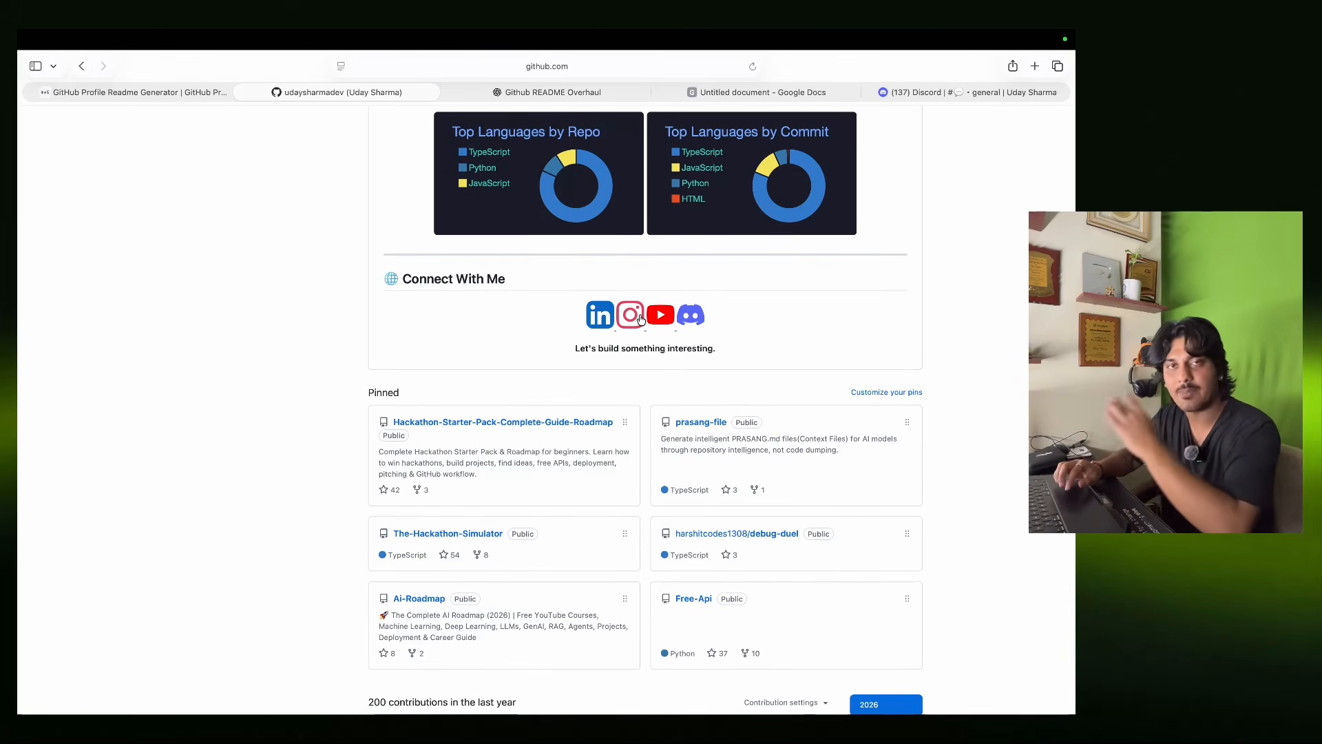
{"action": "left_click", "coordinate": [696, 320]}
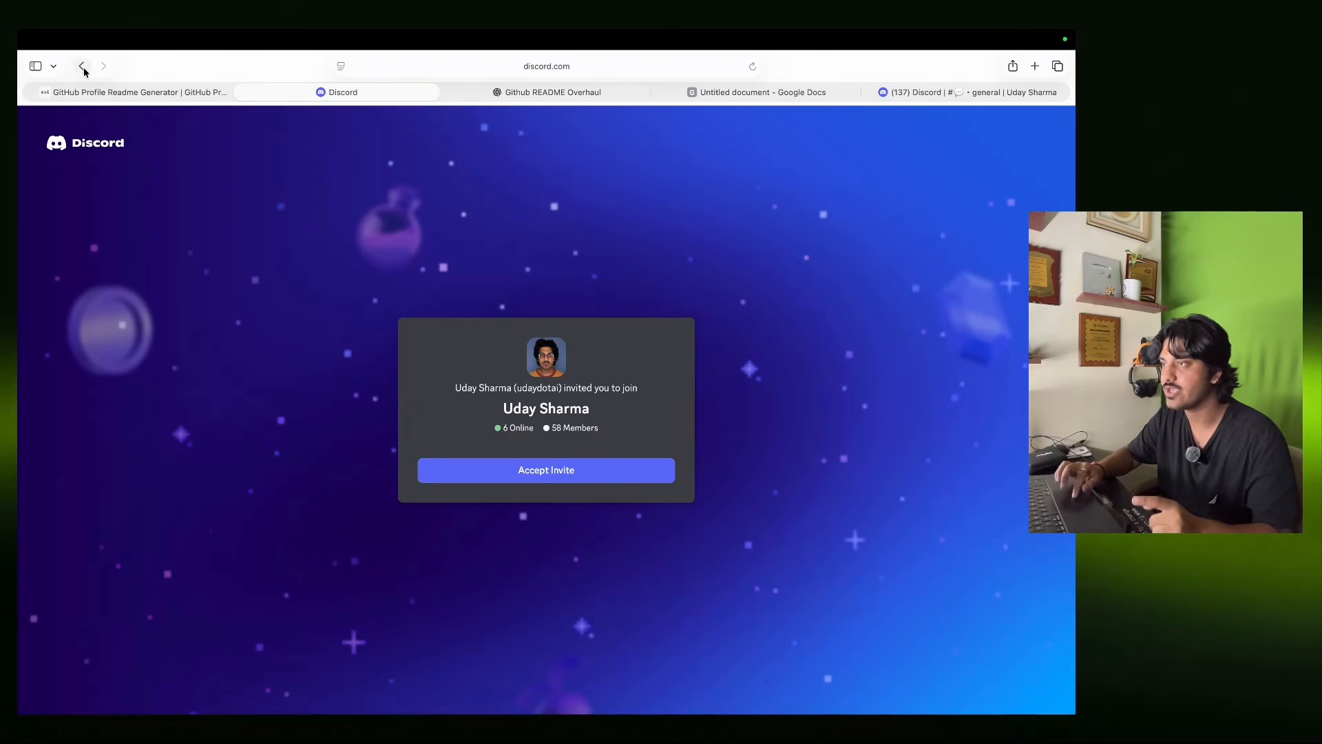
{"action": "scroll", "coordinate": [575, 365], "scroll_direction": "up", "scroll_amount": 5}
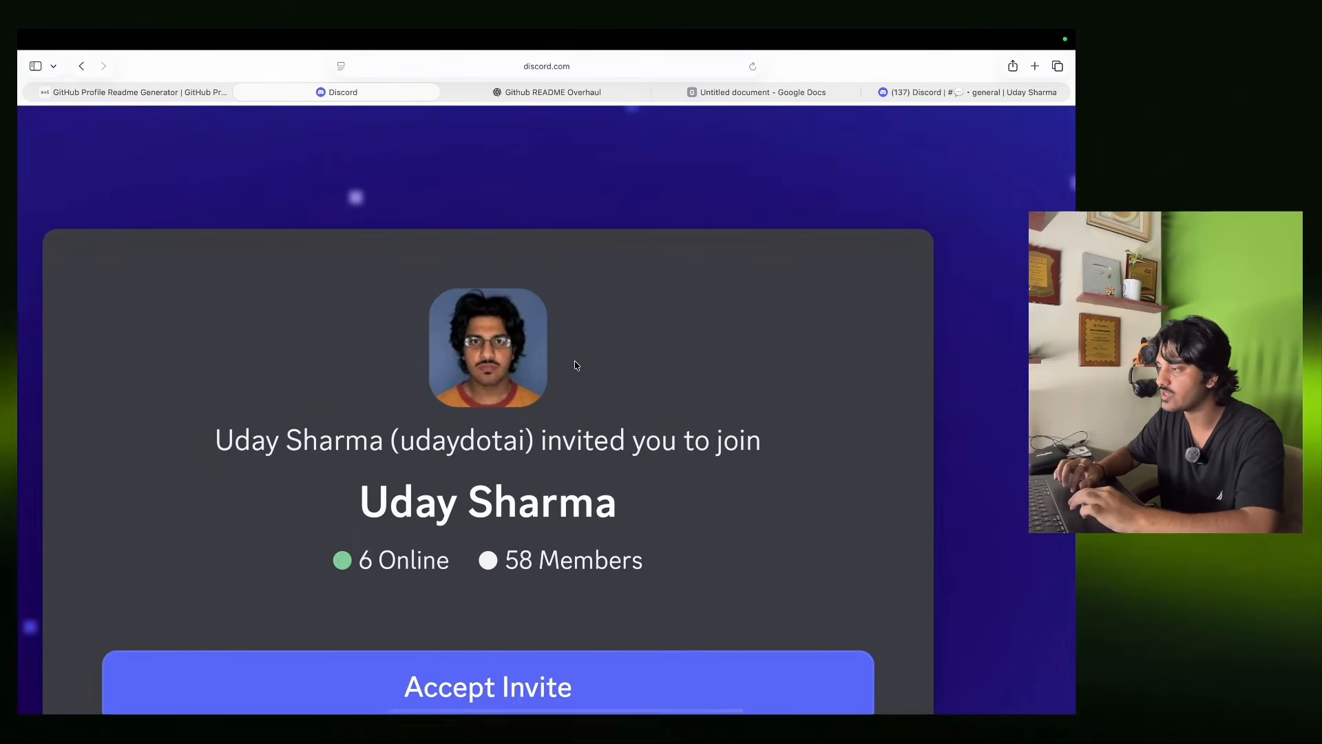
{"action": "scroll", "coordinate": [575, 365], "scroll_direction": "down", "scroll_amount": 5}
{"action": "left_click", "coordinate": [74, 69]}
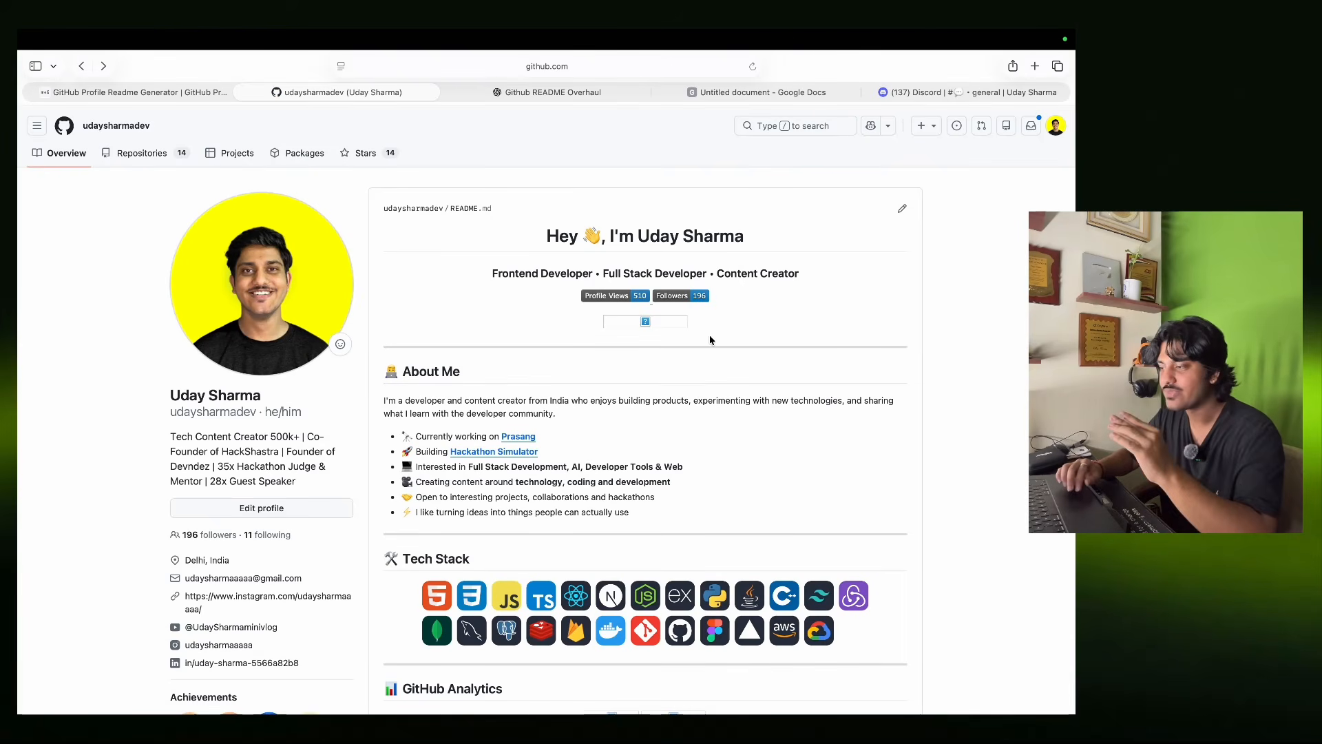
Review the profile, then open README.md in the editor from the README card's pencil icon.
{"action": "scroll", "coordinate": [710, 342], "scroll_direction": "down", "scroll_amount": 15}
{"action": "scroll", "coordinate": [709, 344], "scroll_direction": "up", "scroll_amount": 15}
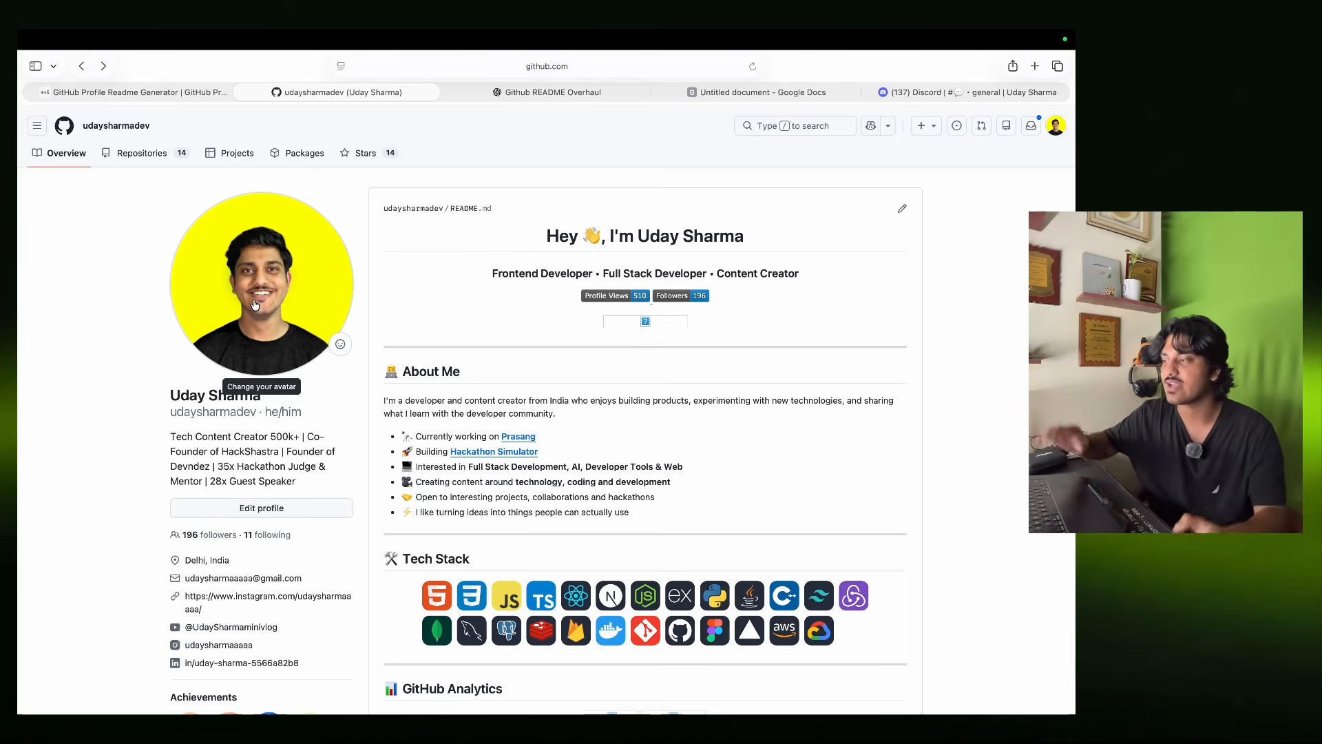
{"action": "scroll", "coordinate": [254, 298], "scroll_direction": "down", "scroll_amount": 10}
{"action": "scroll", "coordinate": [254, 299], "scroll_direction": "up", "scroll_amount": 10}
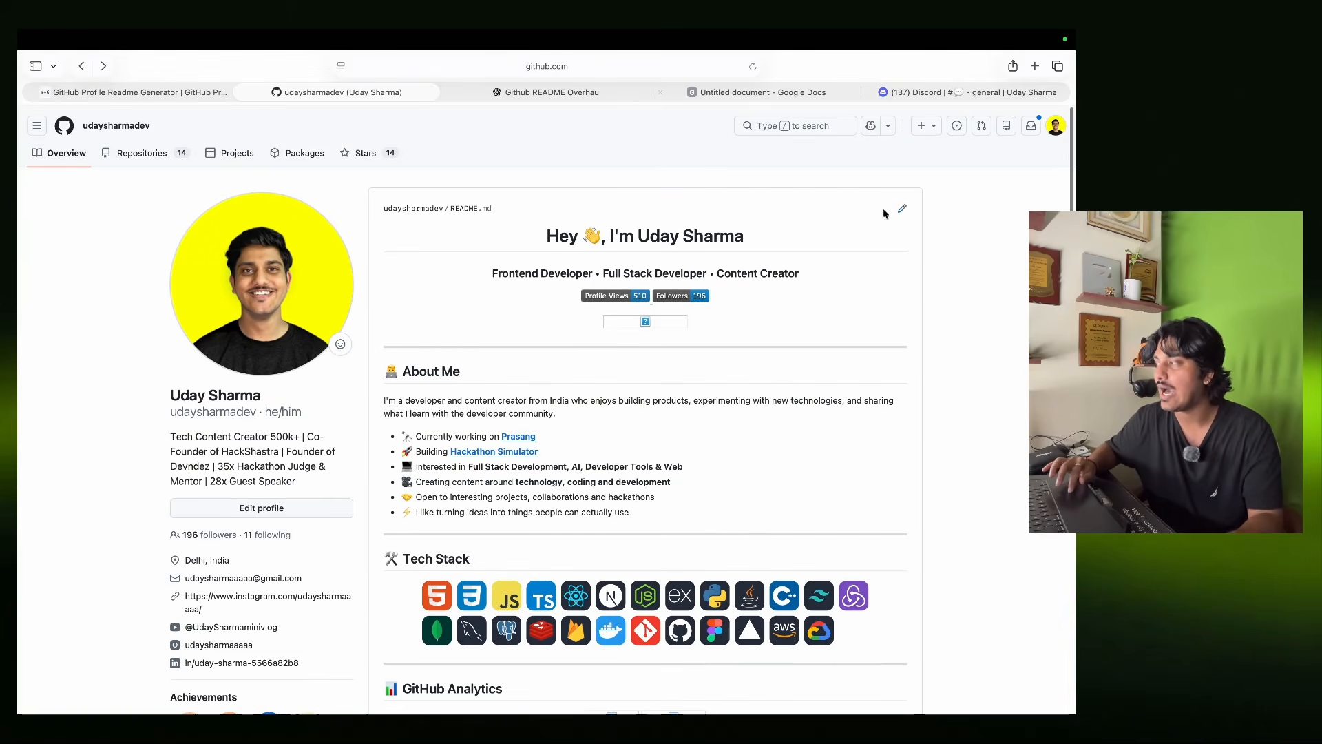
{"action": "left_click", "coordinate": [902, 208]}
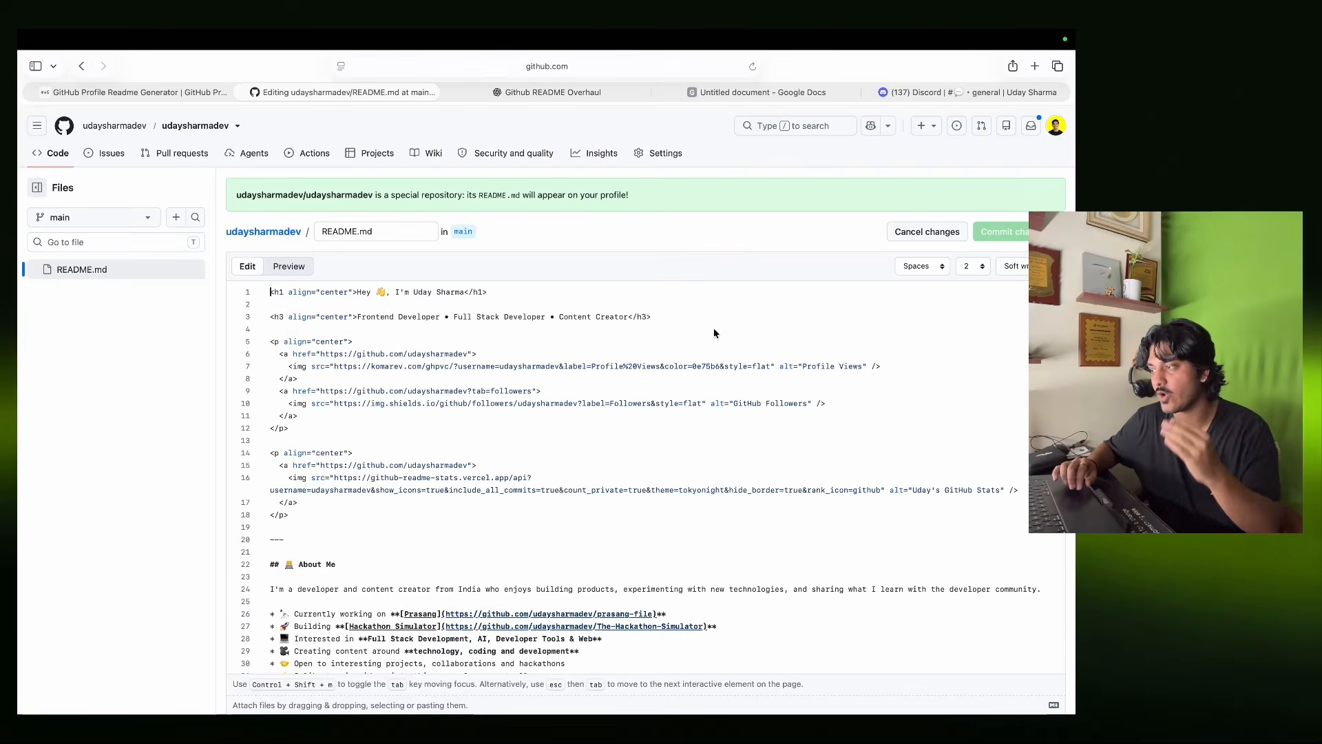